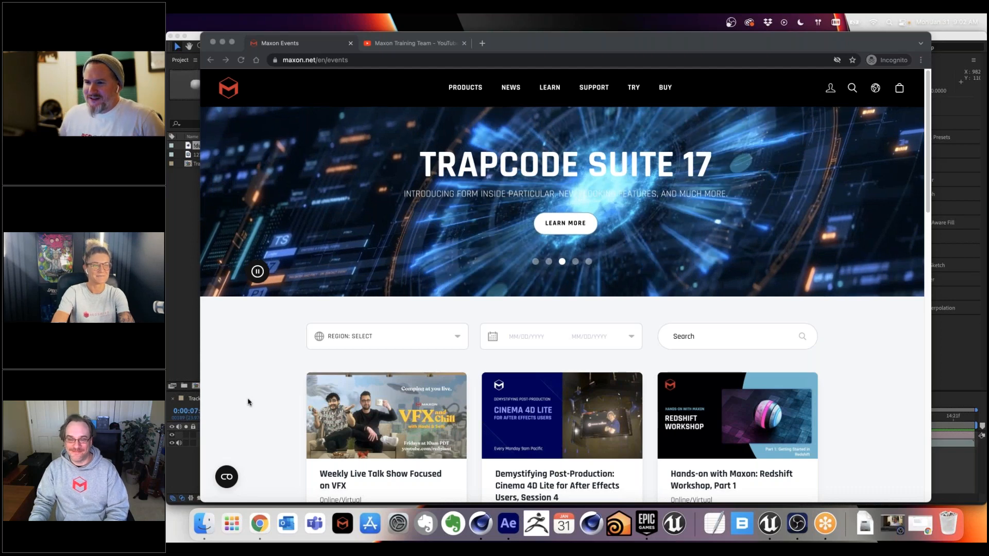
Step: Look through the upcoming training events listed on the Maxon events page
left_click(248, 402)
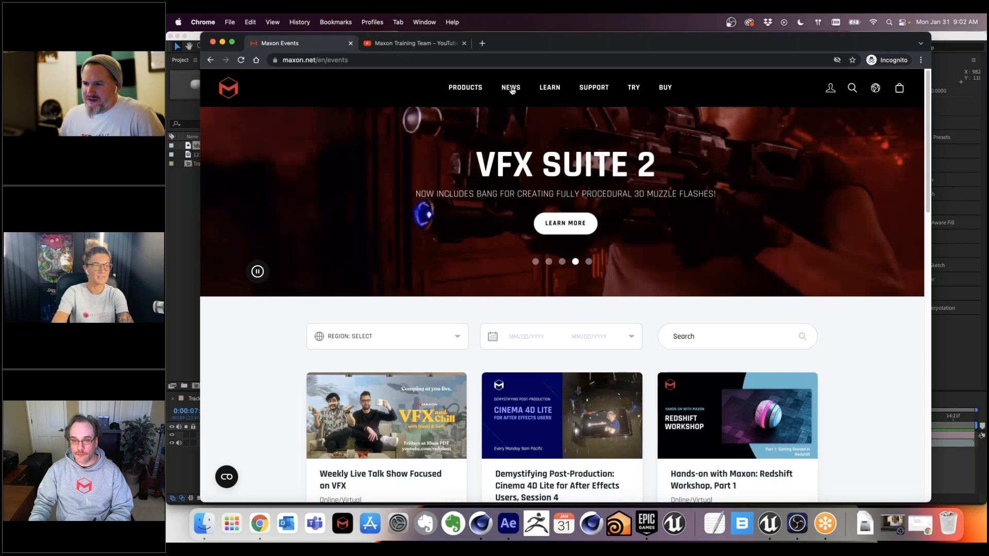
mouse_move(512, 91)
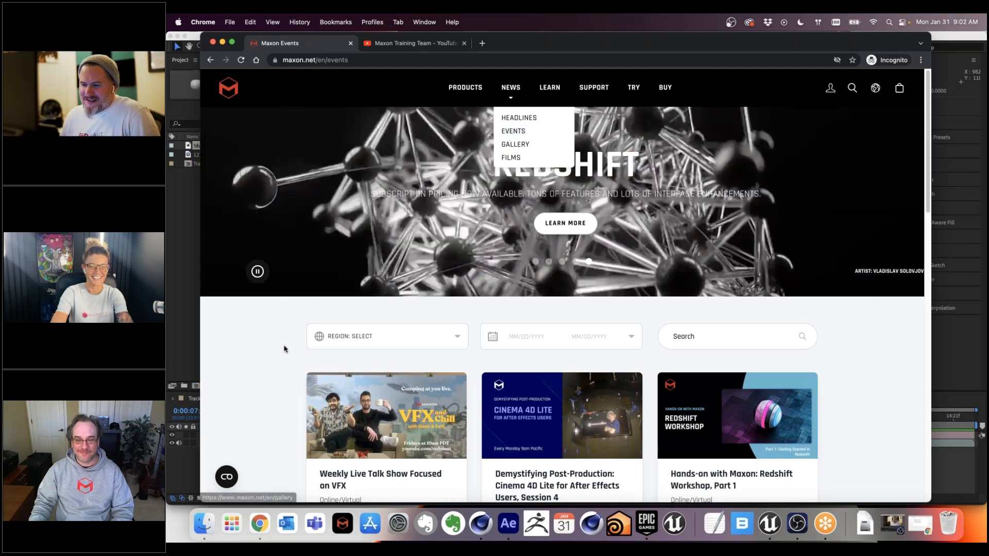
scroll(278, 365, "down", 1)
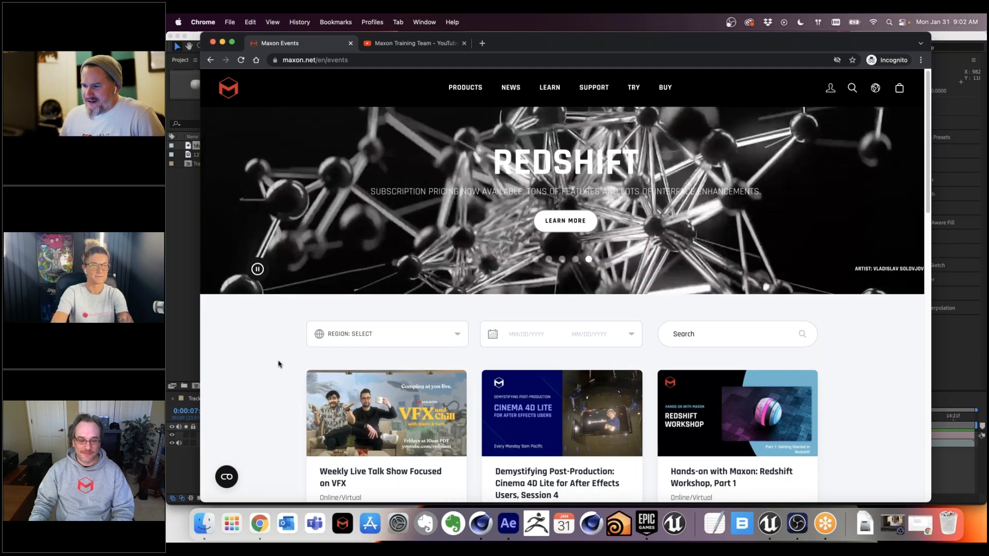
scroll(278, 365, "down", 2)
scroll(566, 387, "down", 5)
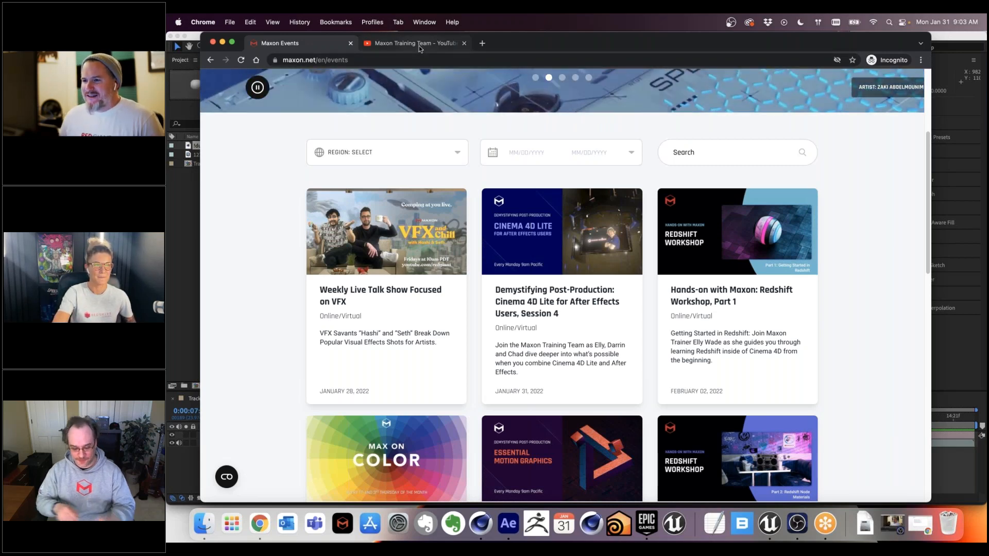
Step: Show the Maxon Training Team channel on YouTube and look over its uploads
mouse_move(417, 45)
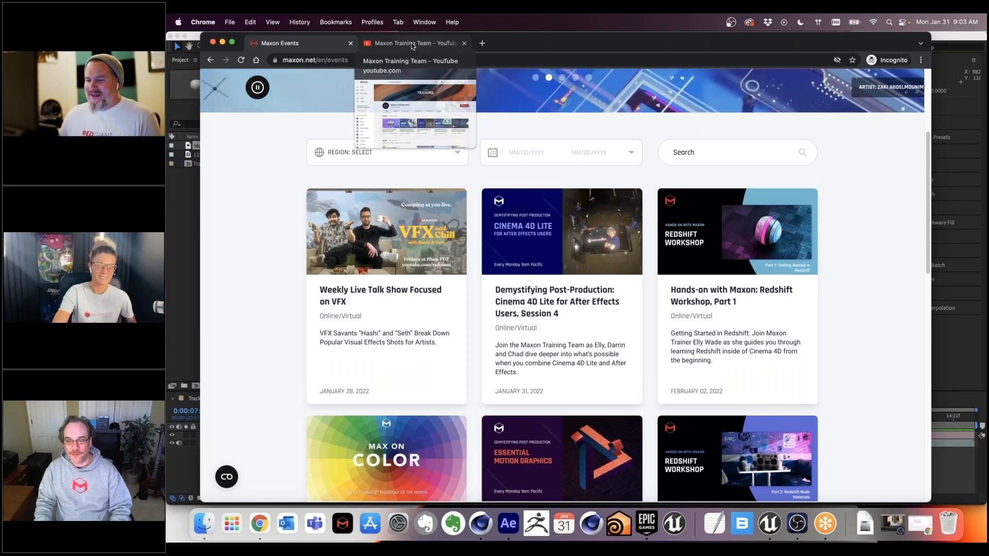
left_click(412, 45)
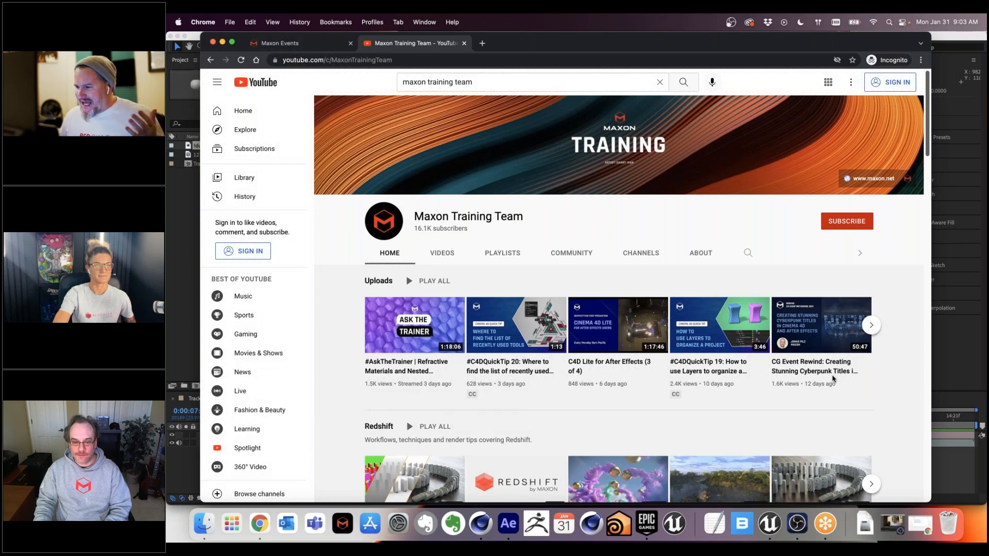
key("ctrl+Up")
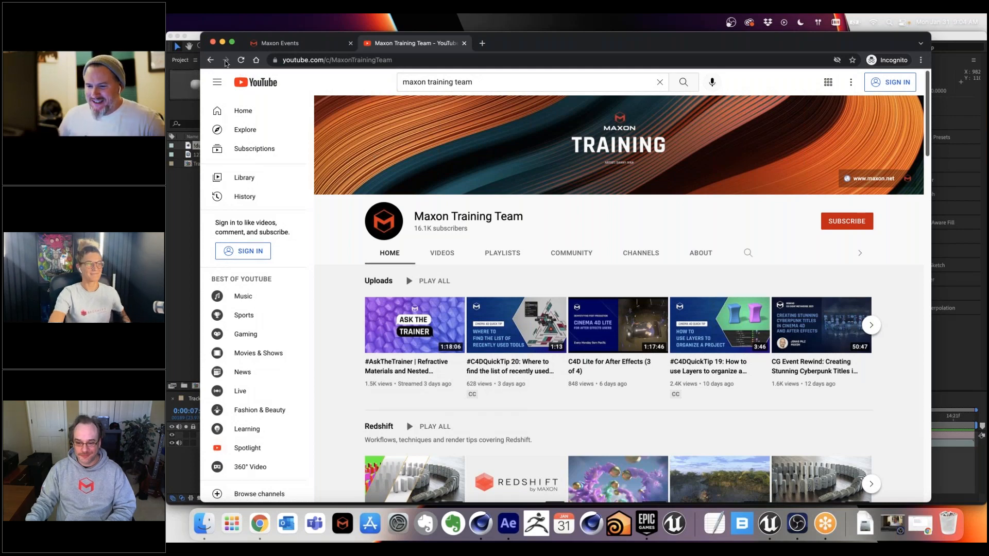
Step: Switch to After Effects and display the 3D Camera Tracker's track points on the salt flats footage at 0:00:08:20
left_click(181, 329)
left_click_drag(505, 418, 564, 418)
left_click(277, 444)
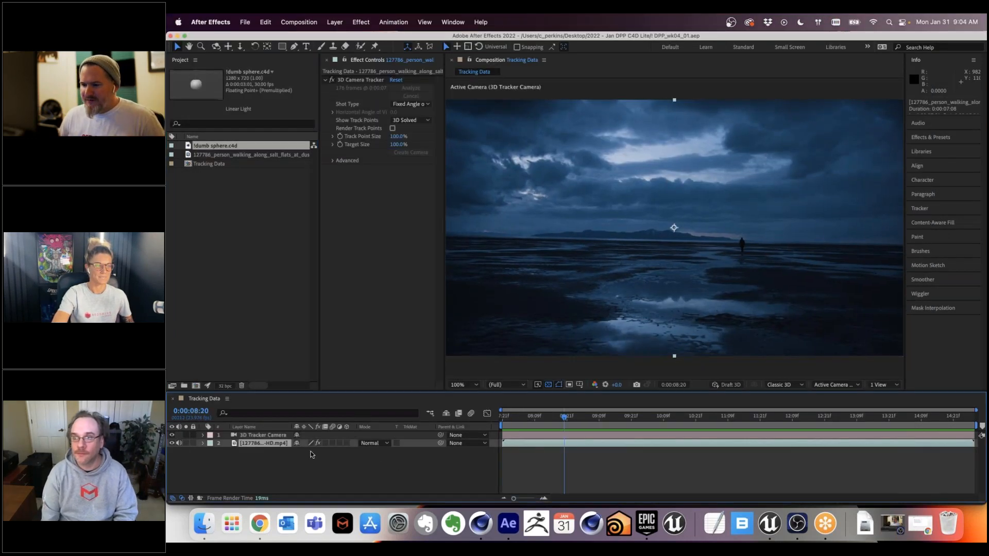
left_click(366, 81)
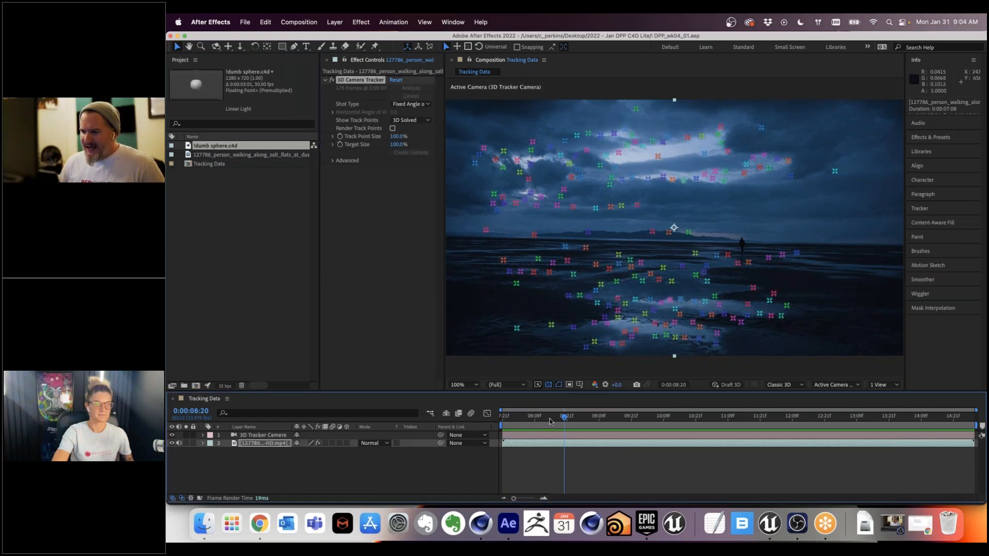
Step: Scrub the footage to 0:00:10:17 and look up the Track Camera command for its layer
left_click_drag(564, 418, 685, 418)
right_click(580, 444)
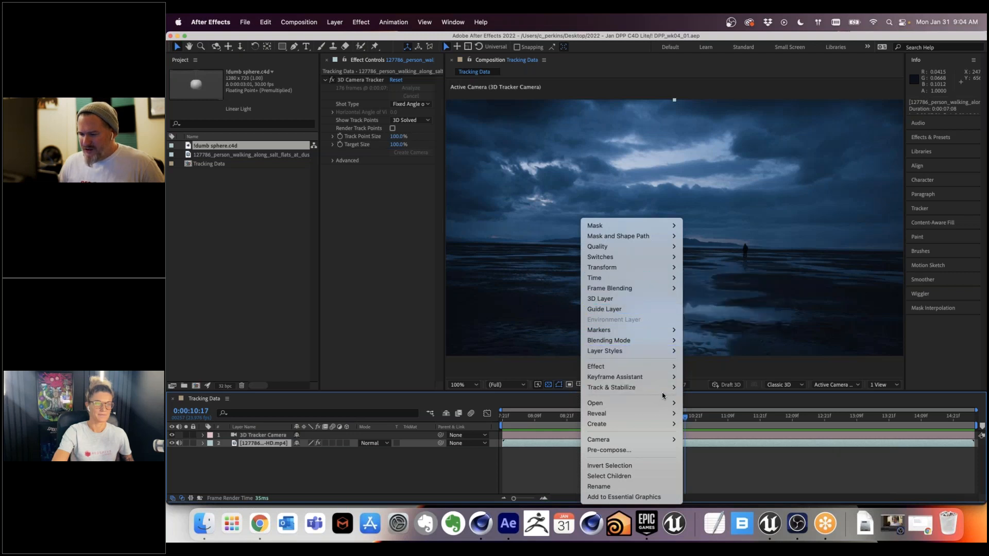
mouse_move(667, 388)
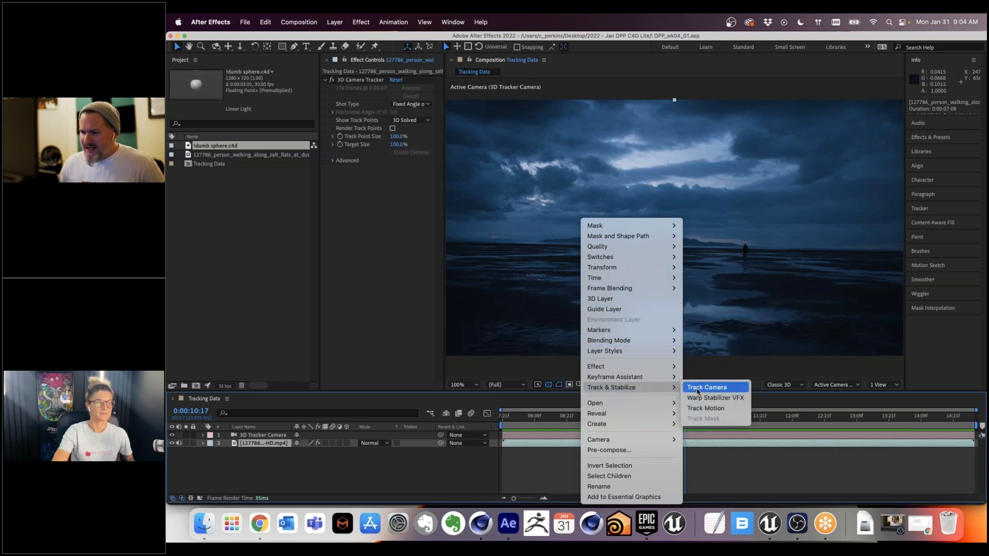
left_click(698, 390)
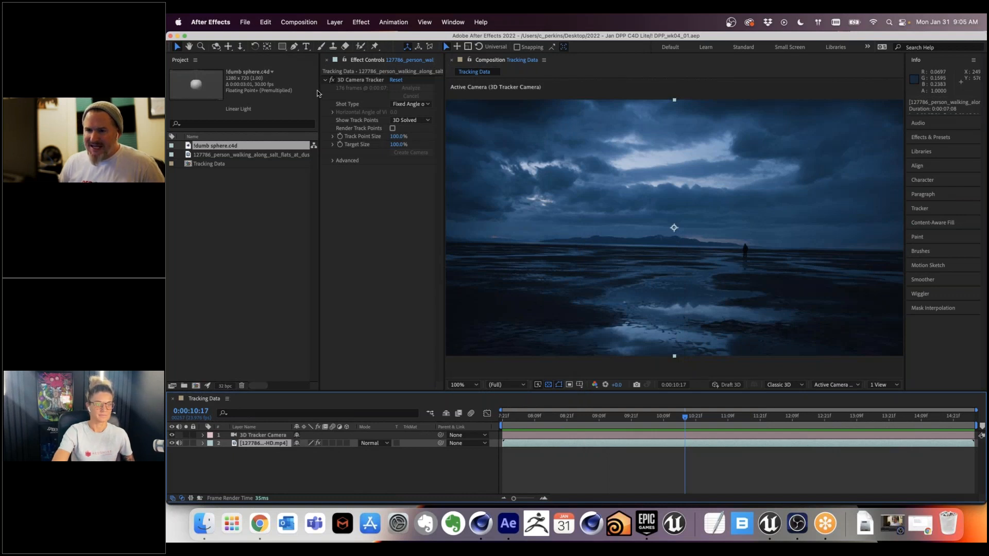
Step: Widen the Effect Controls panel and display the 3D Camera Tracker's track points at 0:00:11:05
left_click_drag(318, 93, 283, 91)
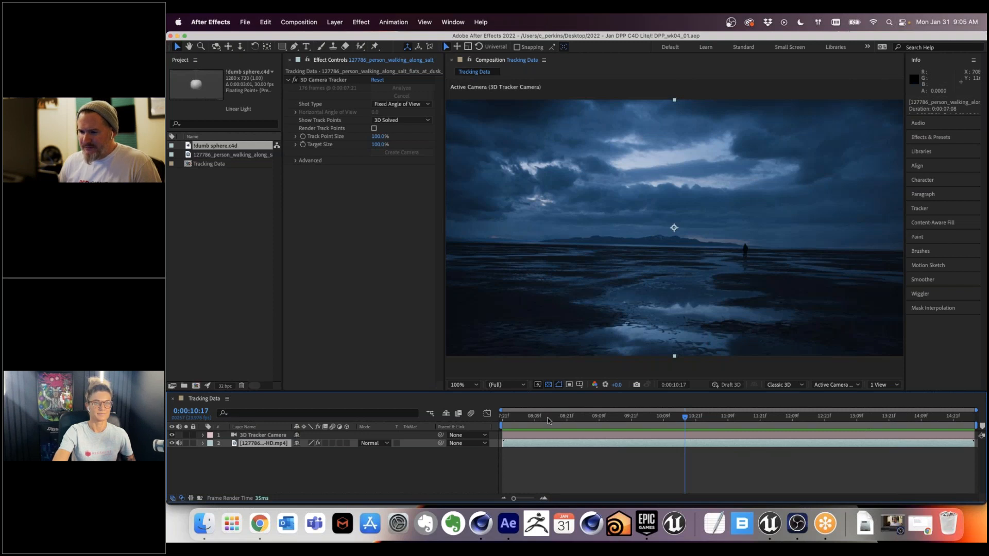
left_click_drag(565, 416, 717, 417)
left_click(322, 80)
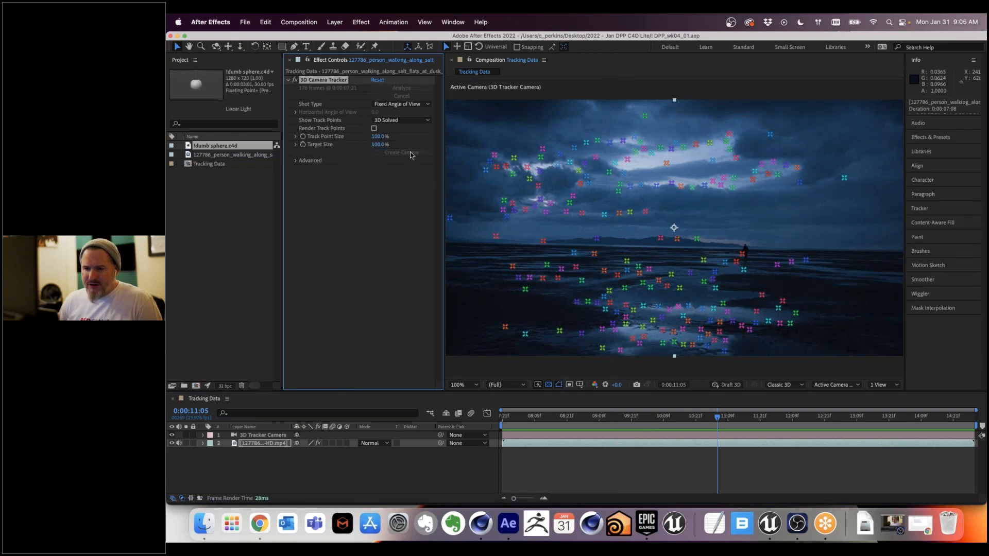
Step: Review the 3D Camera Tracker's track points on the footage layer at 0:00:08:20 and 0:00:08:06
left_click(259, 438)
left_click(259, 443)
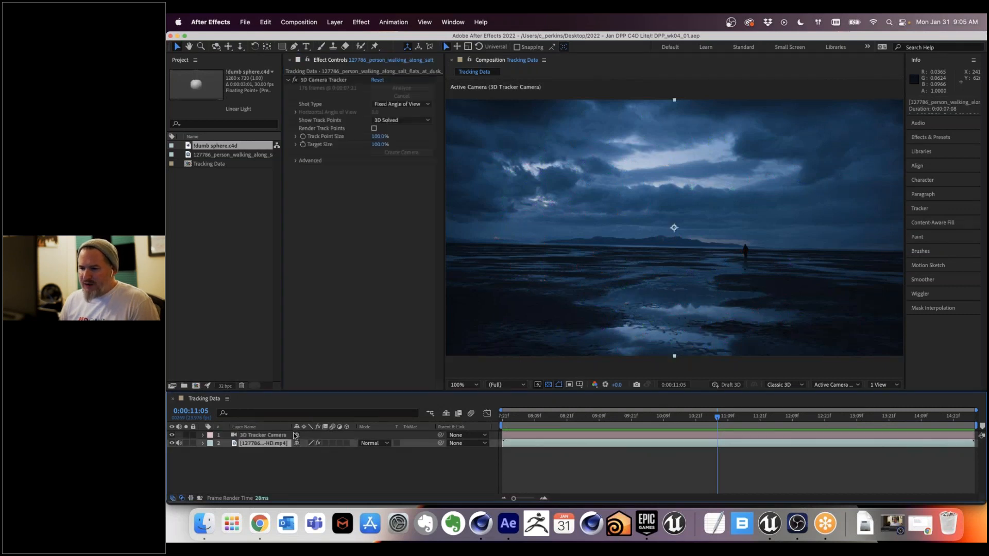
left_click_drag(527, 418, 562, 418)
left_click(331, 81)
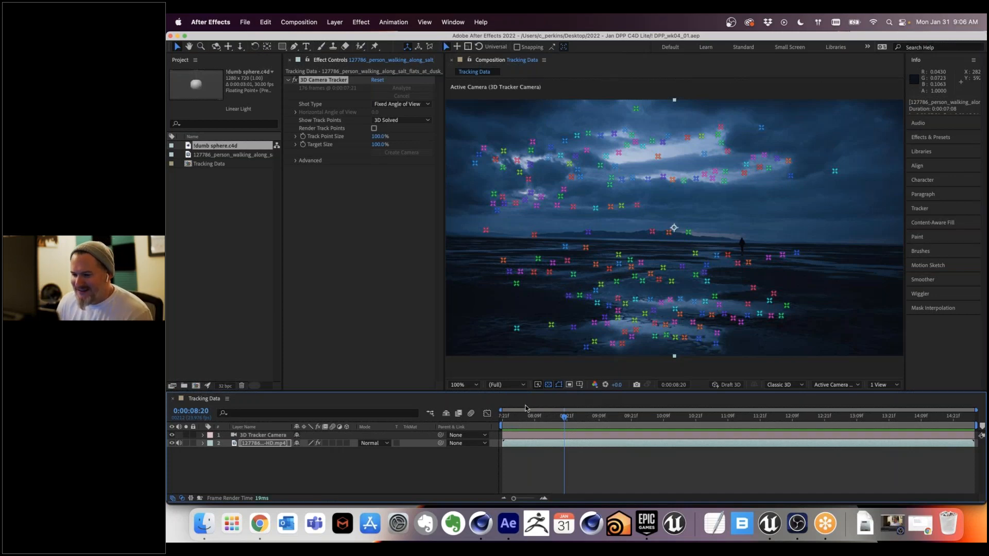
mouse_move(536, 423)
left_mouse_down()
mouse_move(552, 423)
mouse_move(527, 421)
left_mouse_up()
left_click(522, 427)
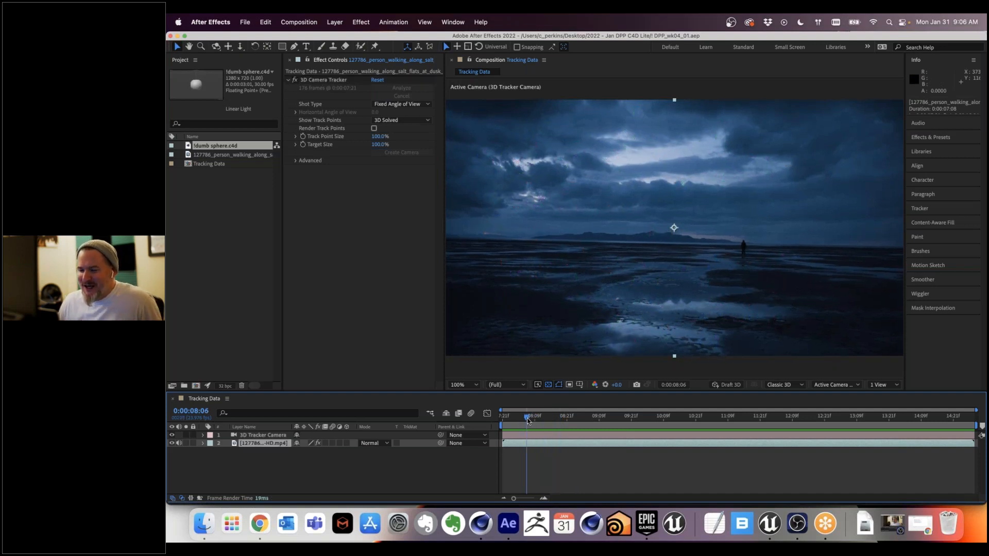
left_click(323, 80)
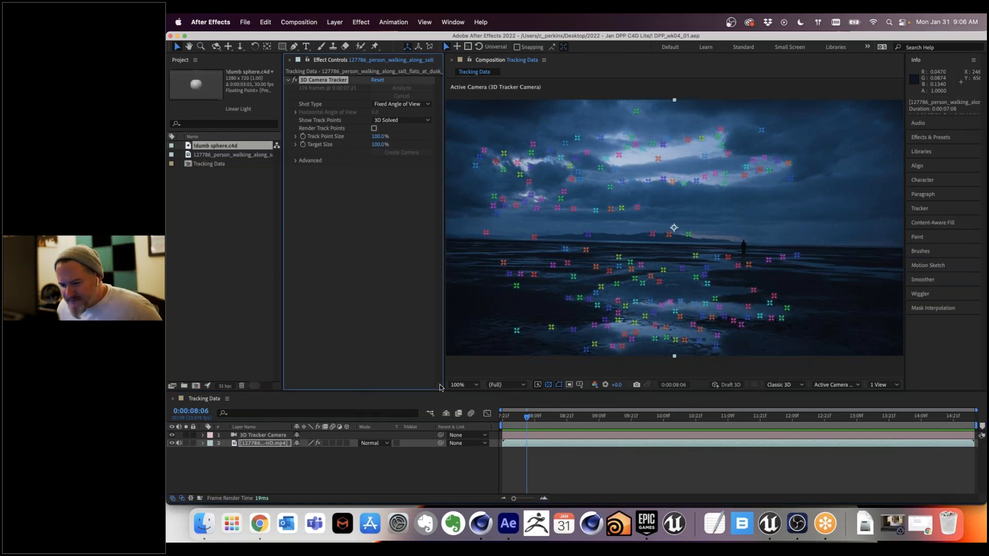
Step: Select the 3D Tracker Camera layer and move the playhead to 0:00:08:01
left_click(275, 437)
left_click(522, 419)
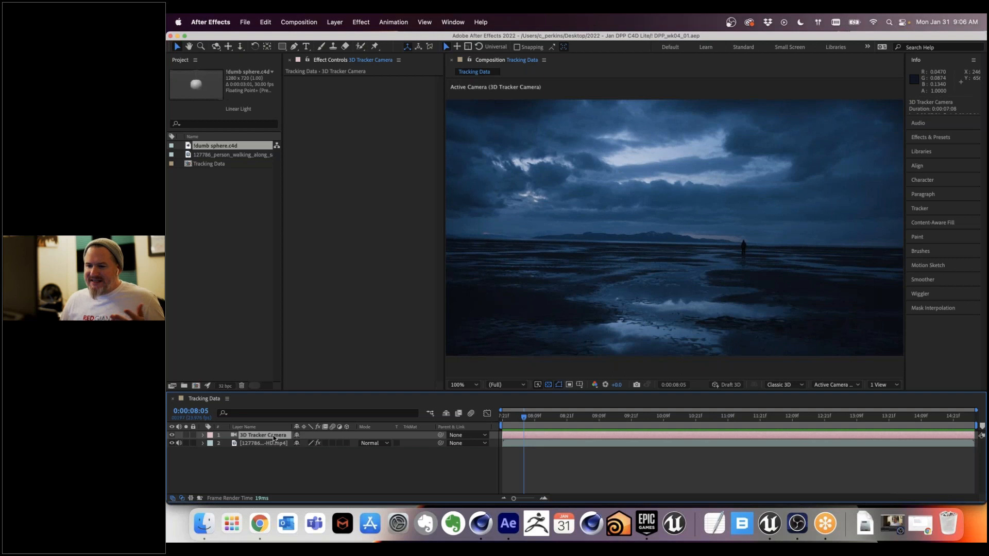
left_click(509, 419)
left_click_drag(508, 423, 513, 422)
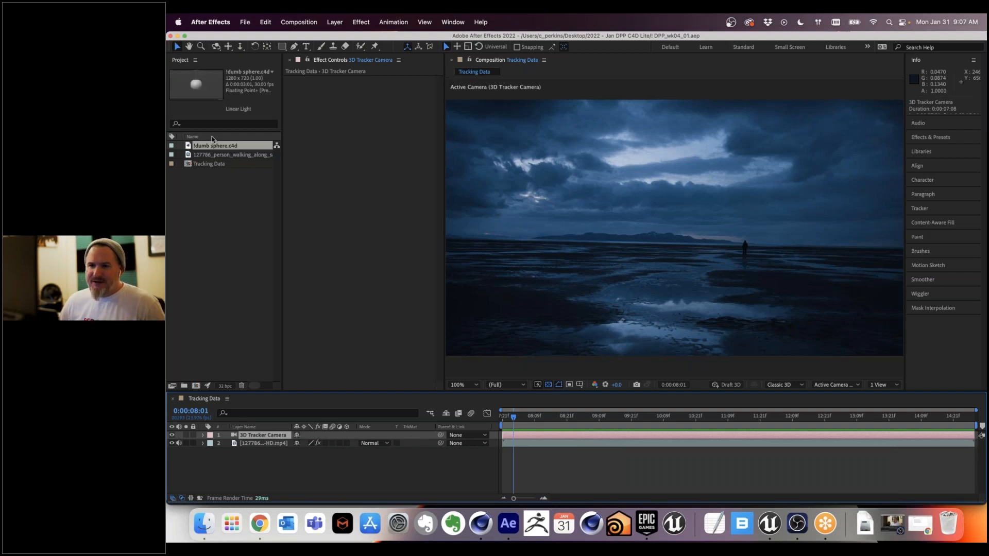
left_click(245, 22)
mouse_move(309, 39)
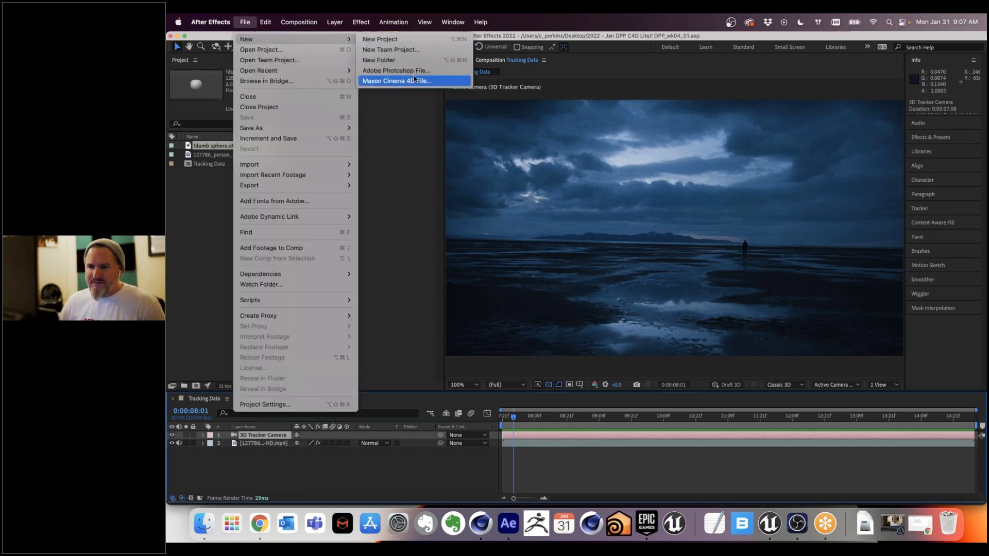
left_click(204, 206)
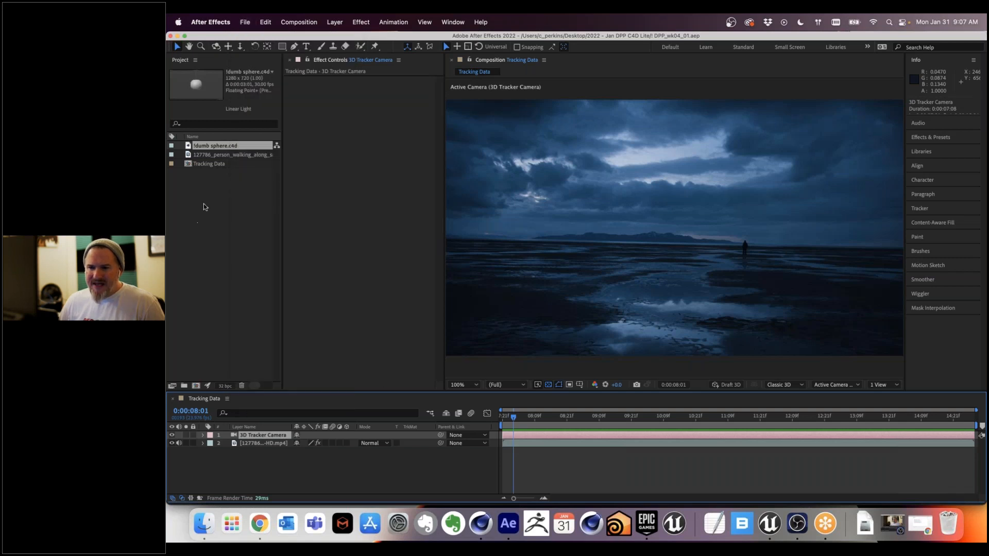
Step: Add !dumb sphere.c4d to the Tracking Data composition above the 3D Tracker Camera layer and set its Cineware renderer to Current
left_click(200, 149)
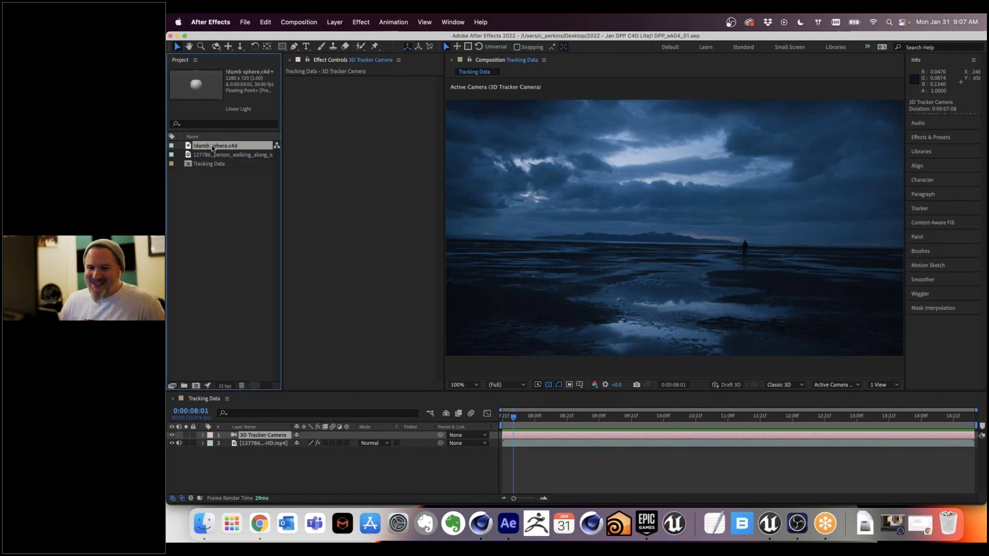
left_click_drag(211, 145, 266, 435)
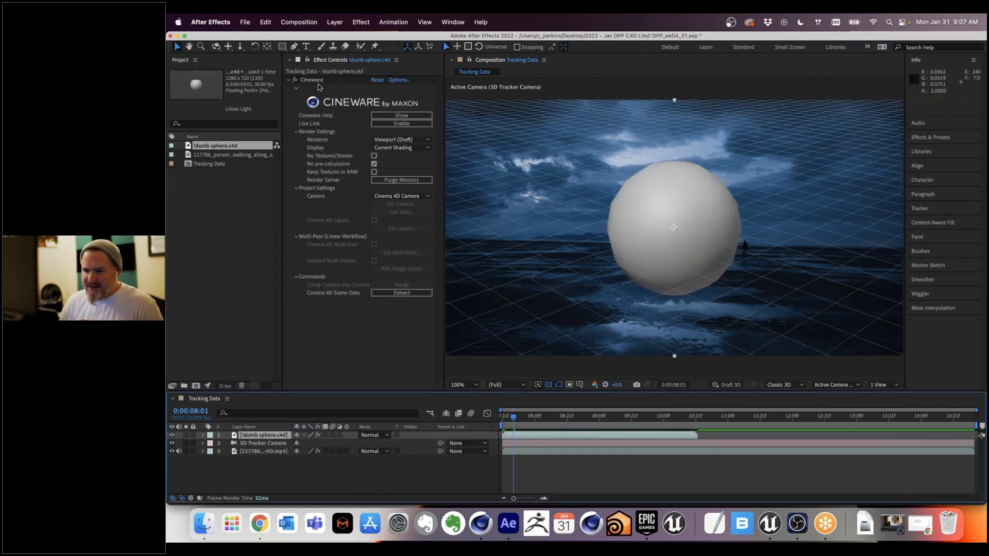
left_click(391, 139)
left_click(397, 155)
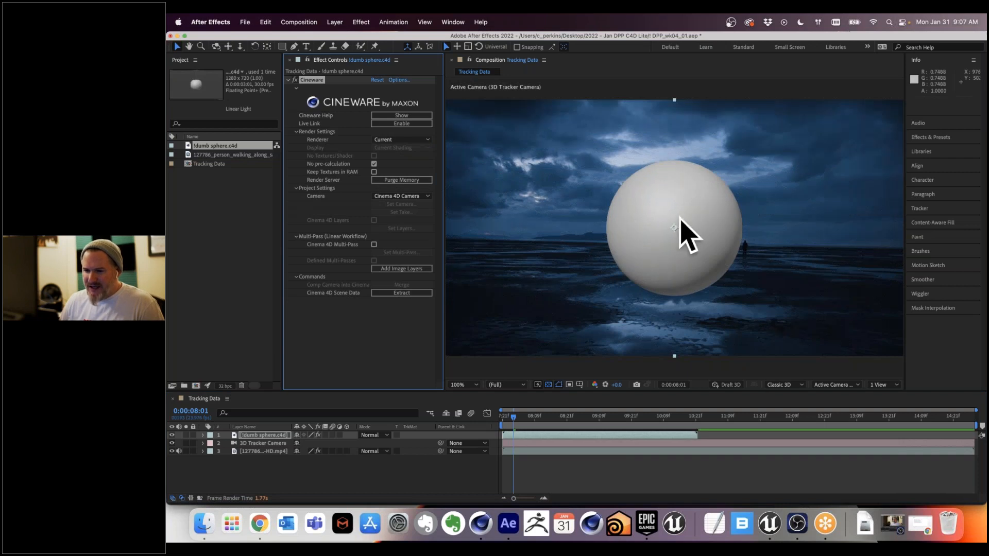
Step: Switch to Cinema 4D to view the !dumb sphere.c4d scene, and return to After Effects
left_click(481, 525)
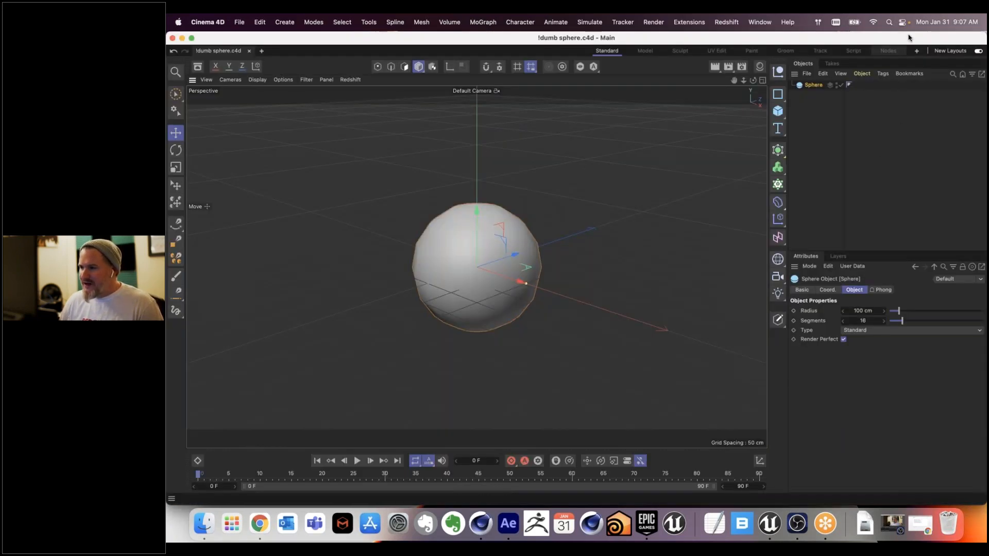
key("super+Tab")
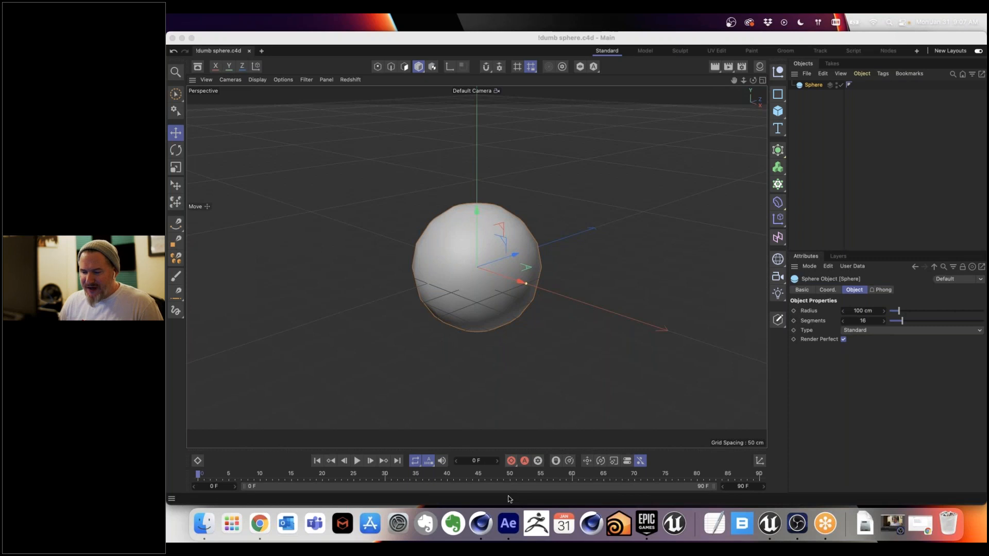
left_click(508, 524)
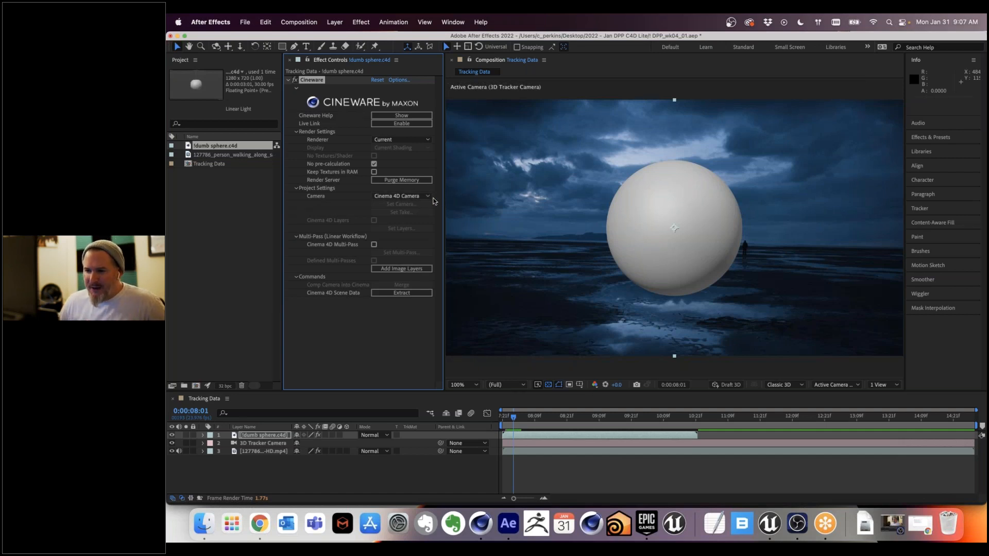
Step: Set the Cineware camera of the sphere layer to Comp Camera and merge the comp camera into the Cinema 4D project
left_click(422, 196)
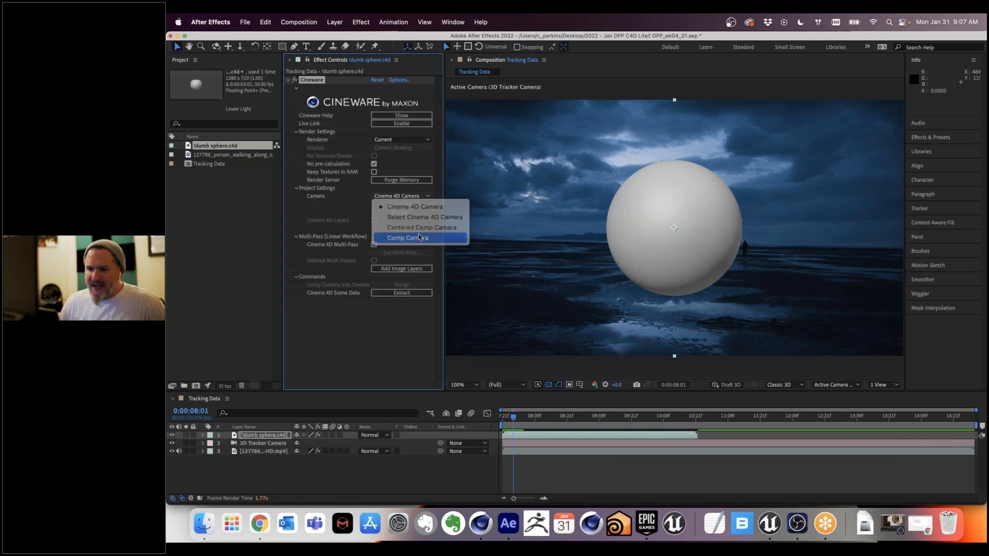
left_click(418, 237)
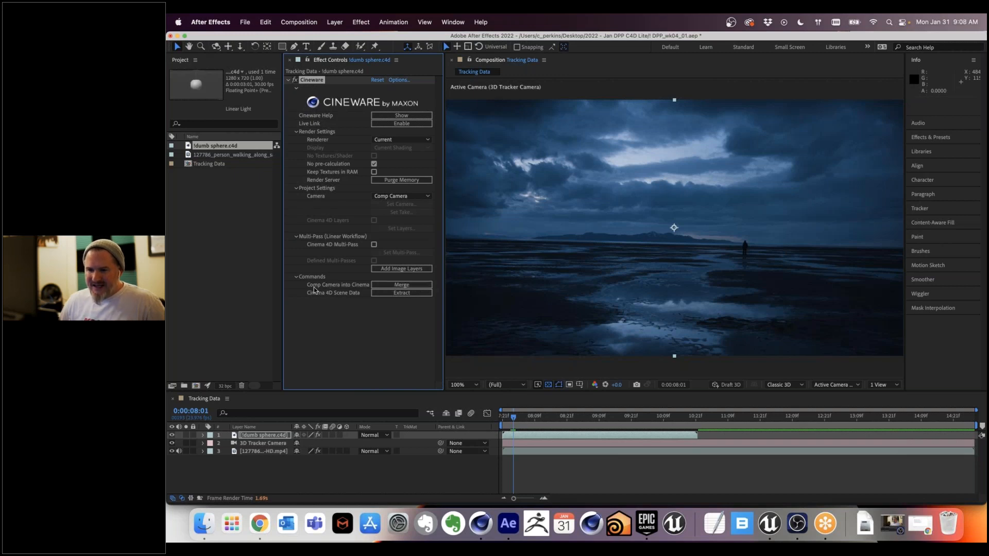
left_click(412, 287)
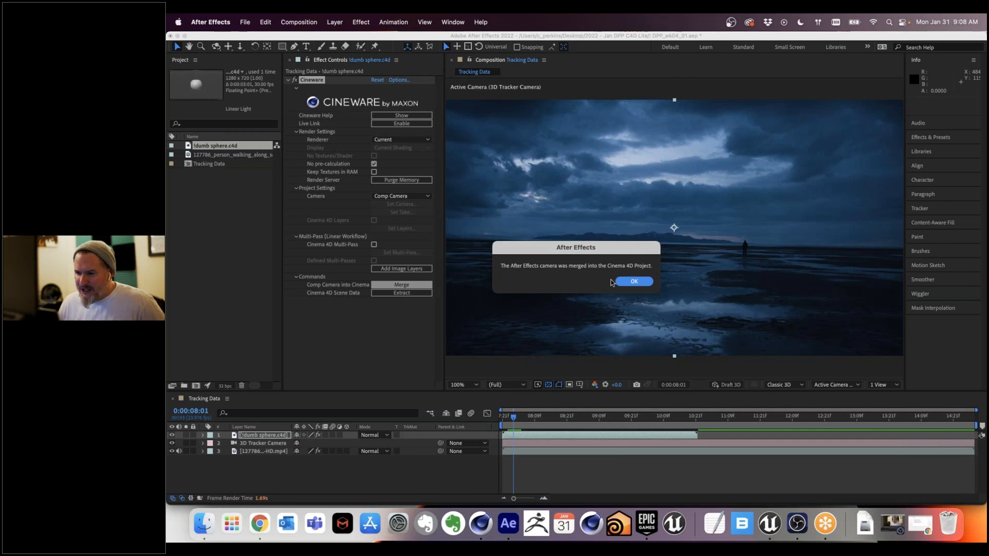
left_click(629, 282)
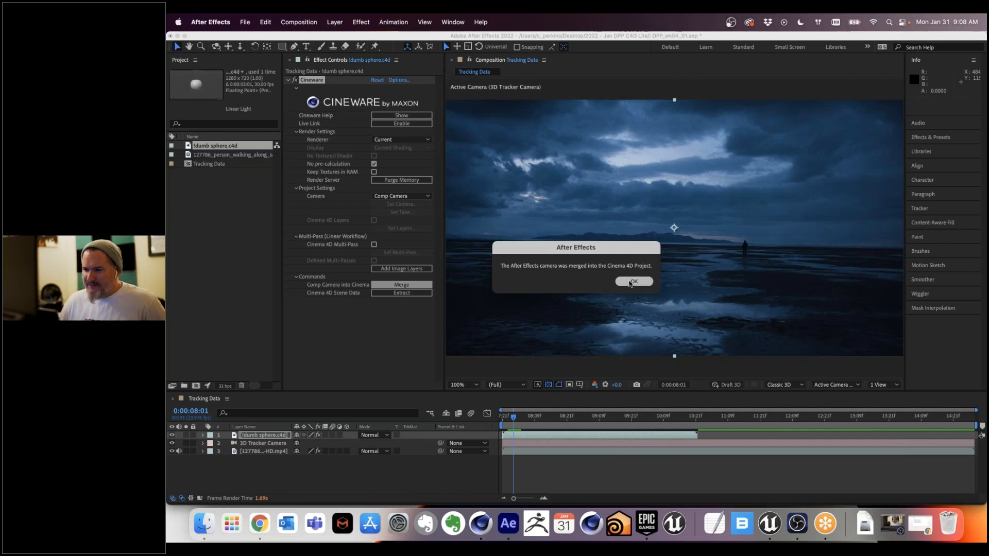
Step: Switch to Cinema 4D and select the sphere in the !dumb sphere.c4d scene
left_click(483, 532)
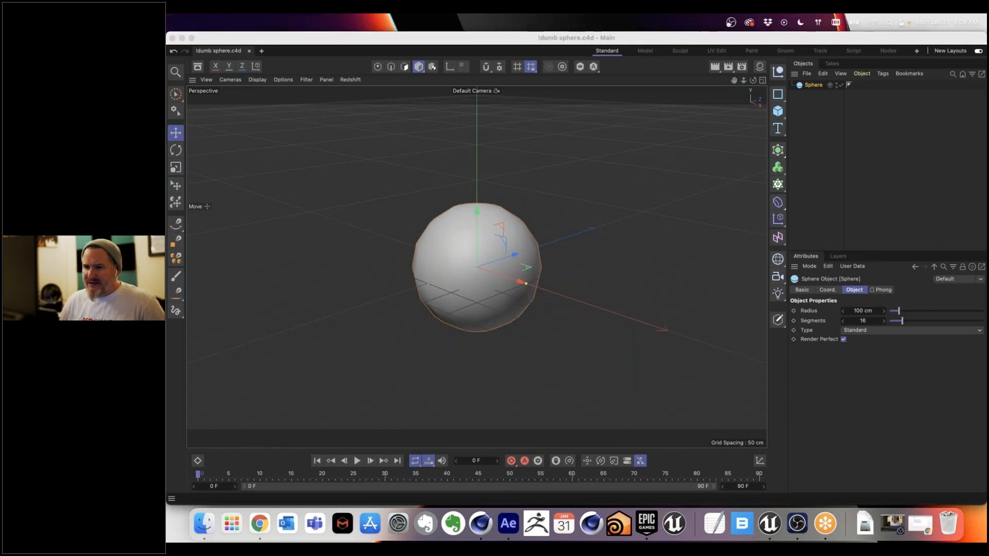
left_click(434, 122)
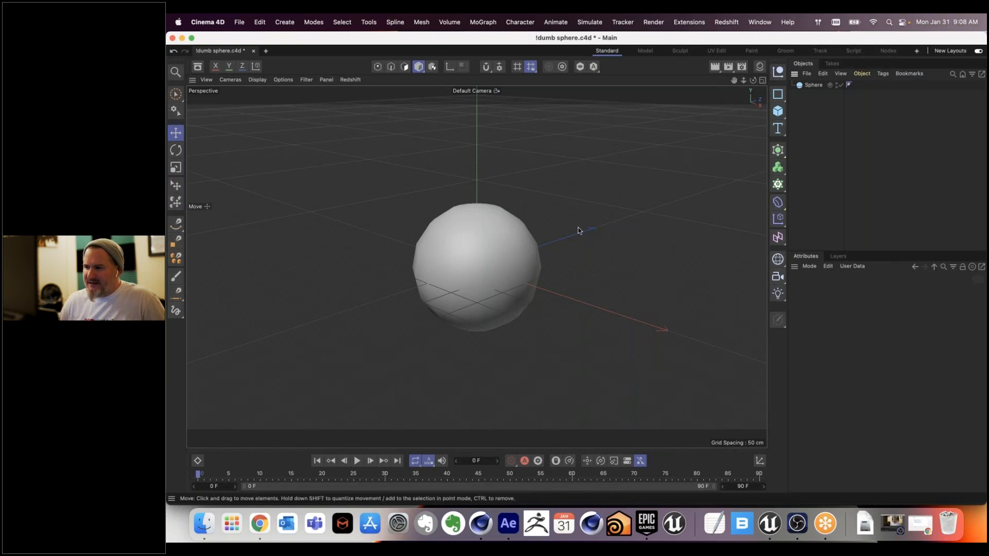
left_click(485, 245)
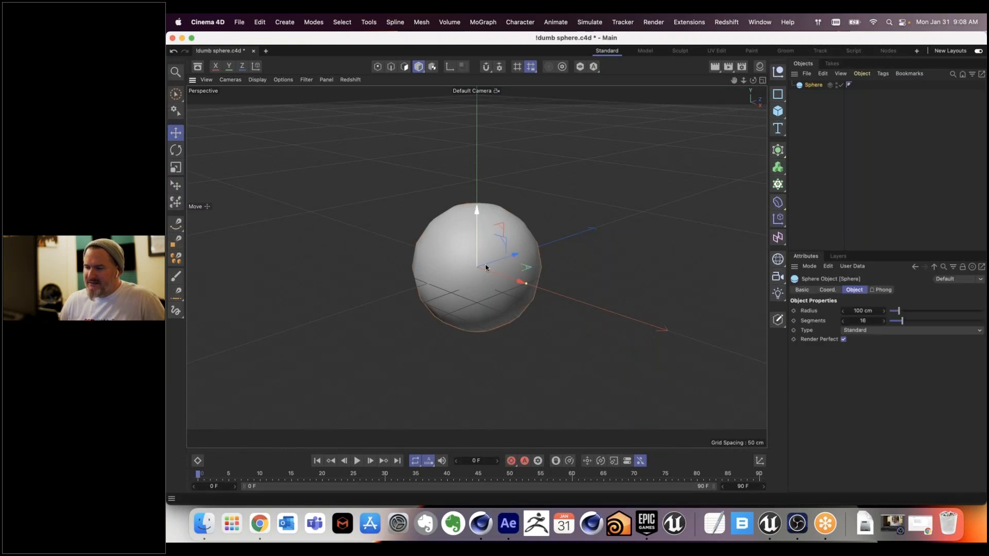
Step: Close the !dumb sphere.c4d project without saving its changes, and reopen it from the recent files to load the merged camera
mouse_move(519, 282)
left_mouse_down()
mouse_move(502, 279)
mouse_move(518, 282)
left_mouse_up()
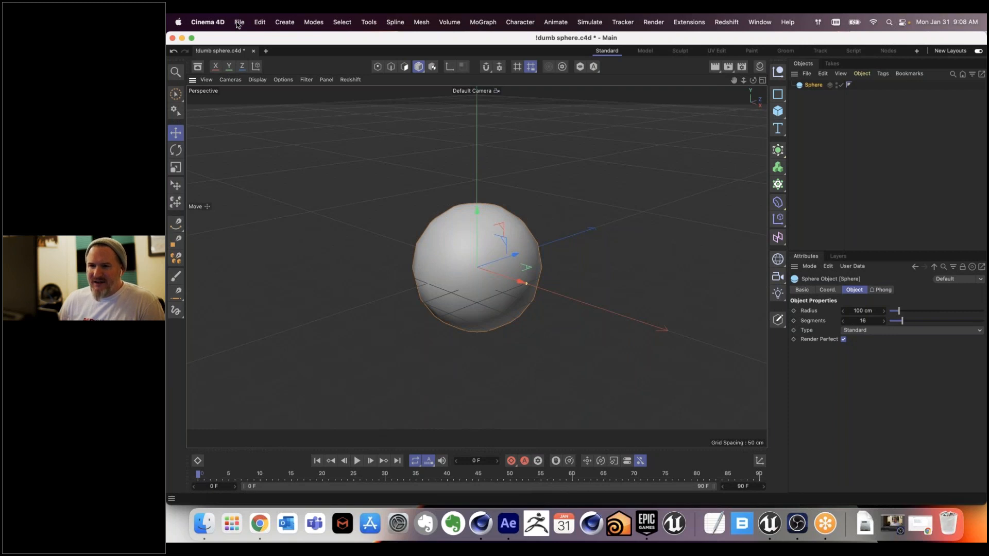
left_click(253, 51)
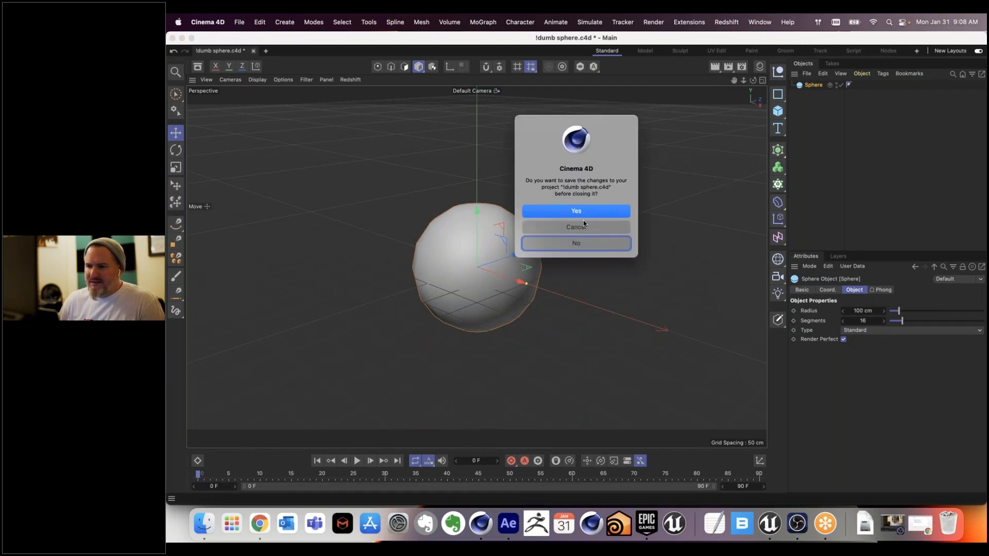
left_click(579, 244)
left_click(239, 22)
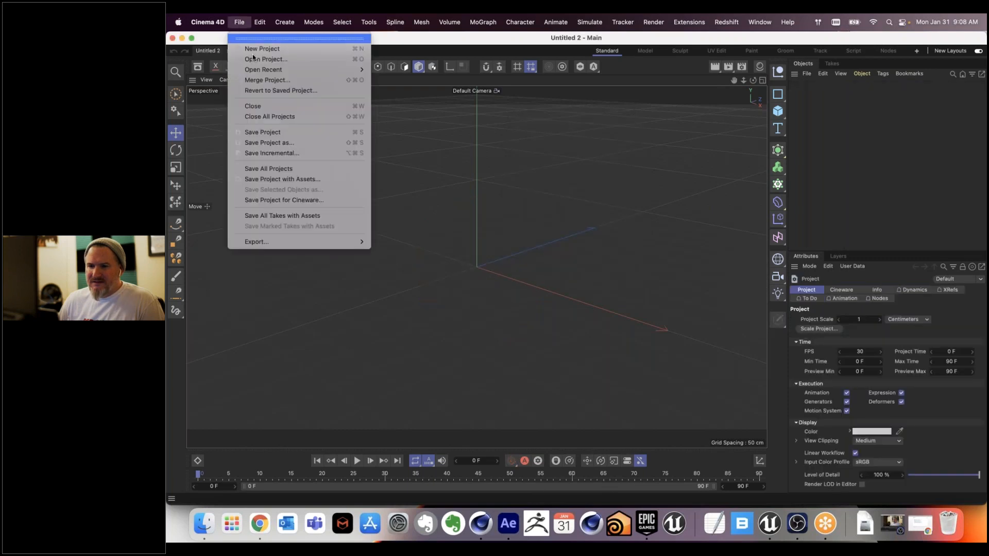
mouse_move(355, 70)
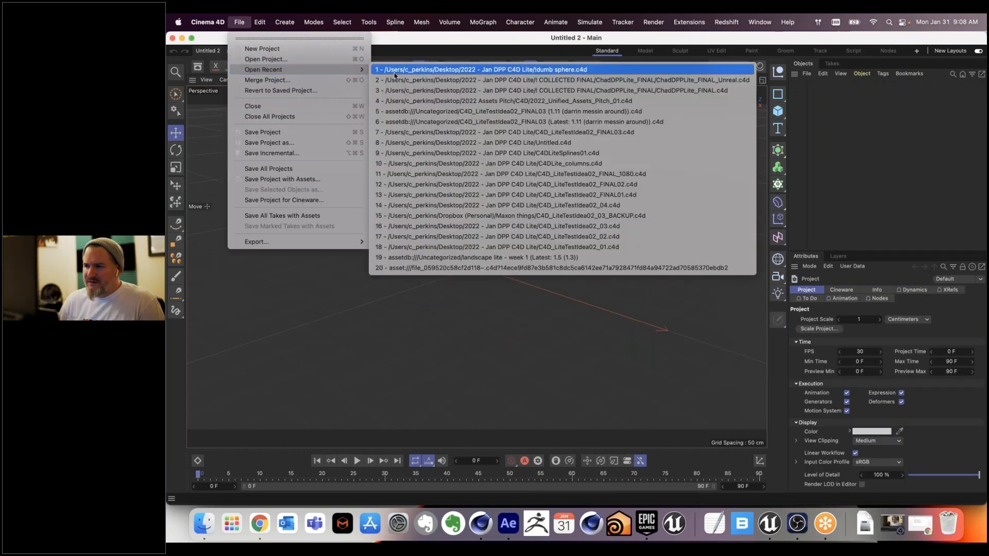
left_click(394, 72)
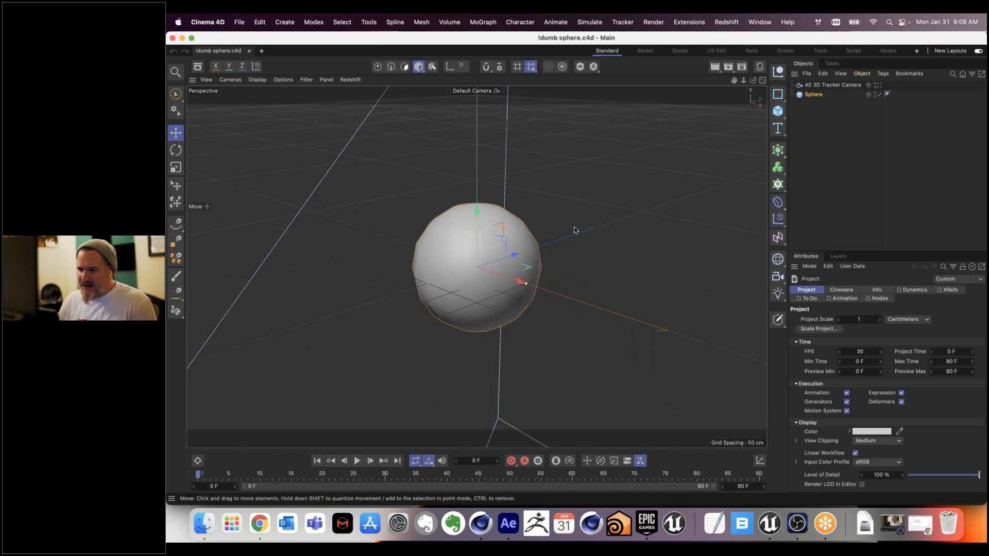
scroll(576, 230, "down", 10)
left_click_drag(567, 285, 536, 277)
key("super+z")
key("super+z")
key("super+z")
key("super+z")
key("super+z")
key("super+z")
Step: Scrub the timeline to frame 15 to examine the AE 3D Tracker Camera's motion relative to the sphere
left_click(218, 475)
left_click_drag(225, 478, 298, 476)
scroll(369, 352, "up", 8)
mouse_move(273, 475)
left_mouse_down()
mouse_move(227, 474)
mouse_move(521, 460)
mouse_move(266, 466)
mouse_move(289, 473)
left_mouse_up()
scroll(525, 289, "down", 2)
scroll(525, 289, "down", 4)
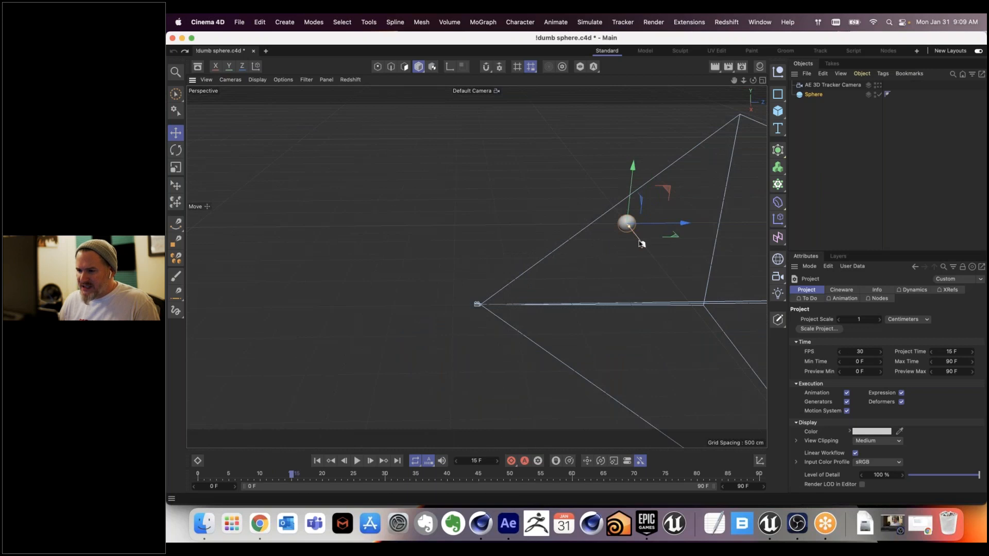
Step: Move the sphere off the world origin within the AE 3D Tracker Camera's field of view, and save the project
left_click_drag(644, 248, 615, 245)
left_click_drag(726, 277, 741, 220)
left_click_drag(603, 260, 685, 219)
left_click_drag(666, 177, 516, 181)
key("super+s")
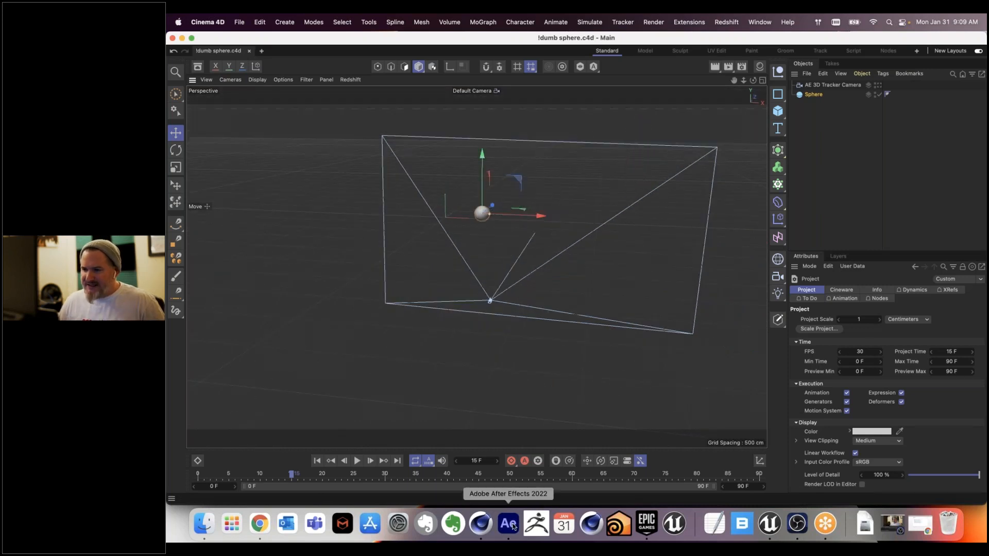
Step: Switch to After Effects, scrub the Tracking Data composition to 0:00:10:03 to look for the sphere, and check it against the Cinema 4D scene
left_click(513, 525)
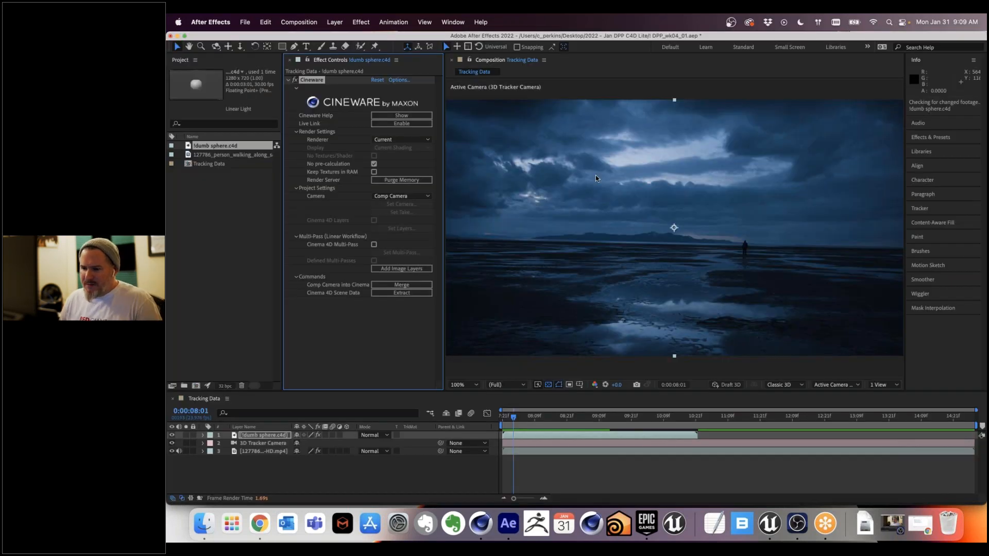
left_click_drag(536, 418, 647, 418)
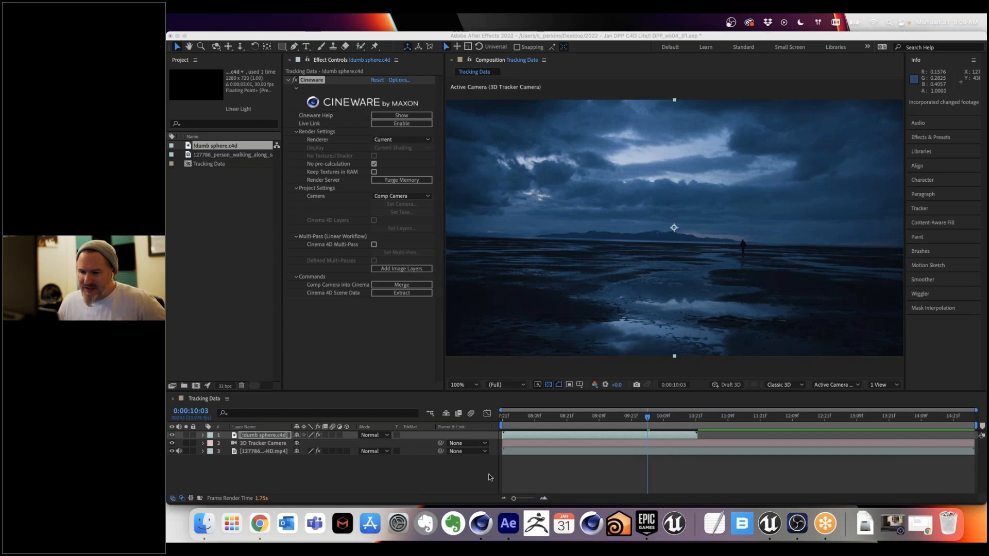
left_click(481, 524)
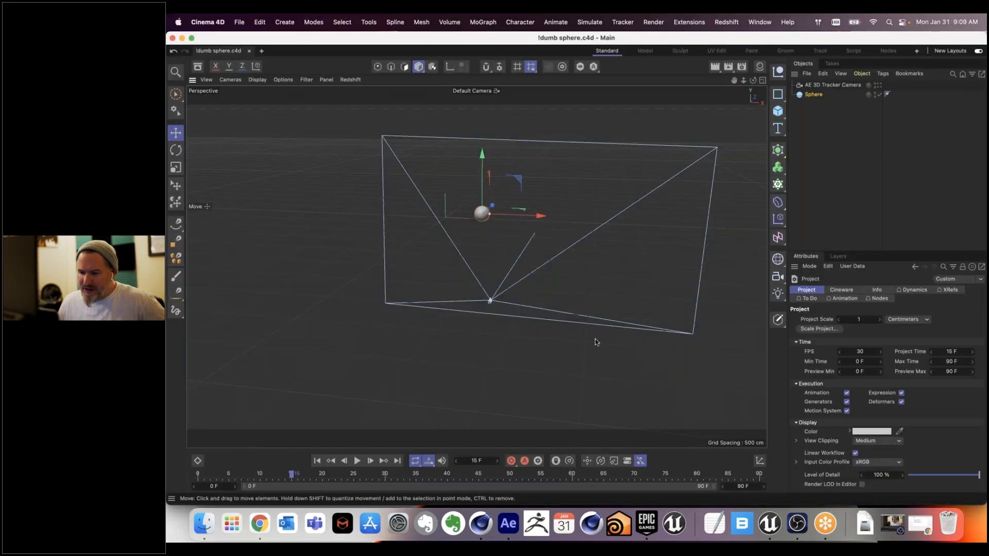
left_click(508, 523)
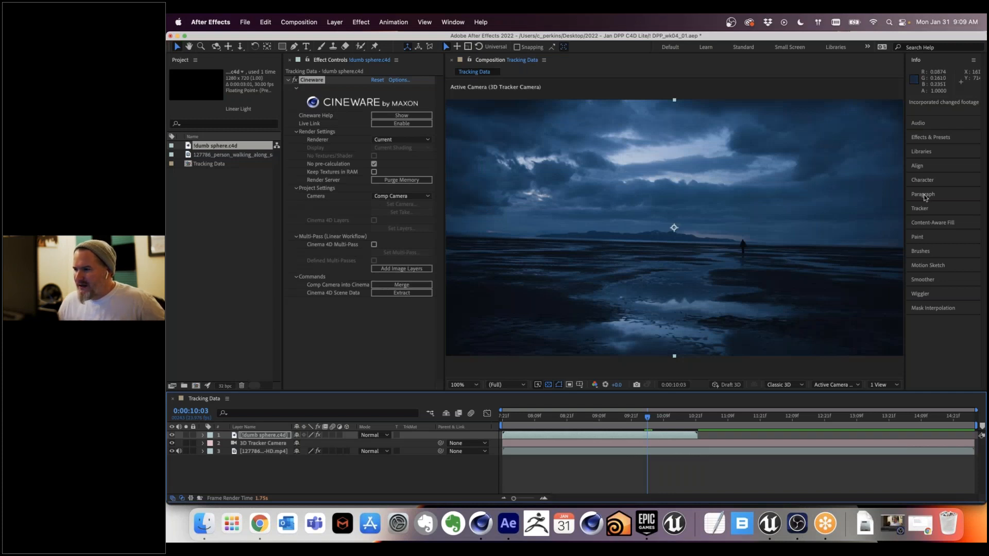
left_click(875, 20)
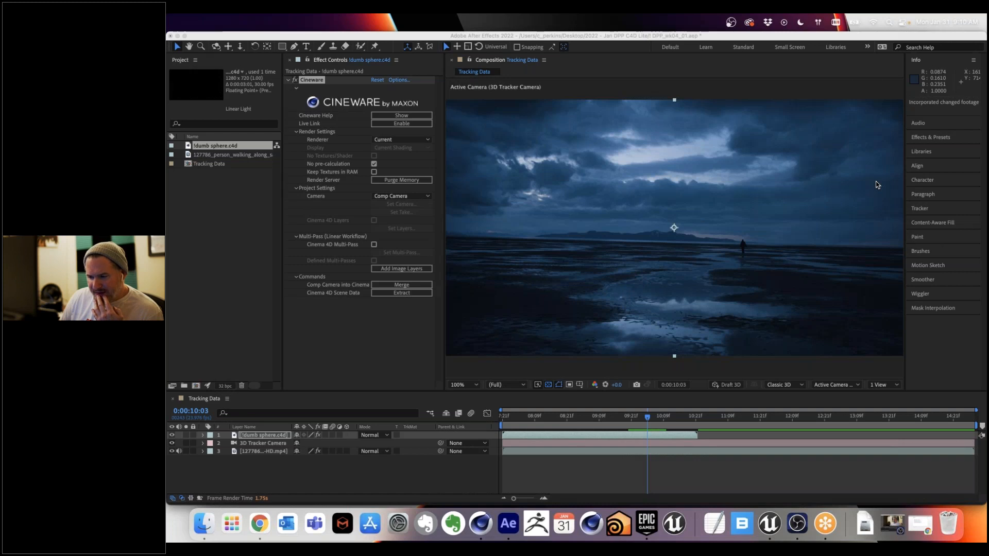
Step: Select the 3D Camera Tracker effect on the salt flats footage layer and examine its track points in the composition
left_click(263, 451)
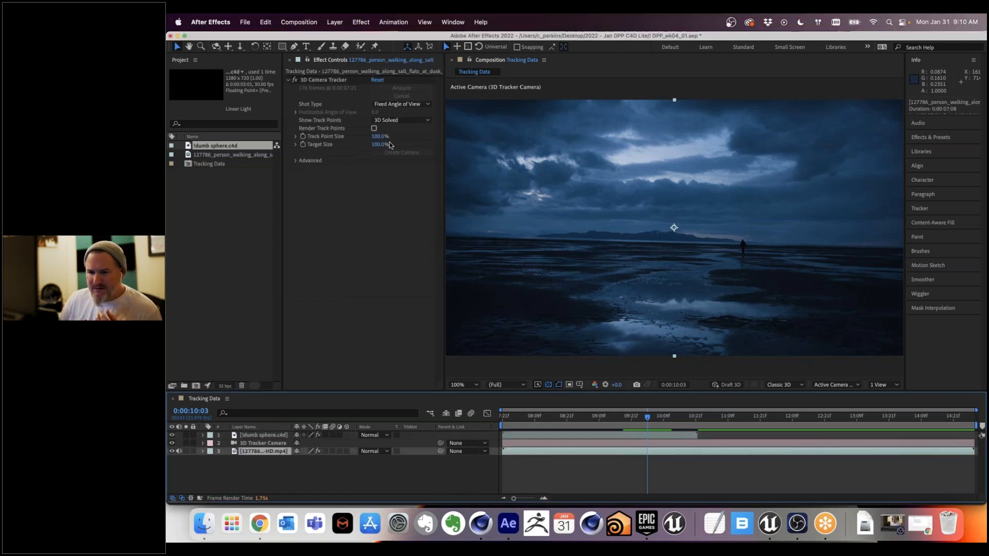
left_click(324, 80)
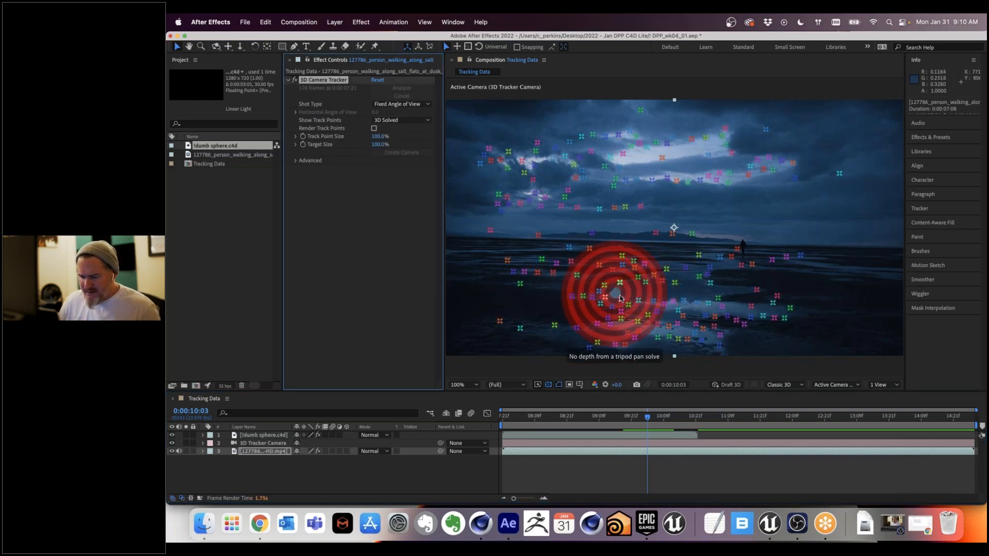
scroll(632, 279, "down", 1)
scroll(635, 275, "up", 1)
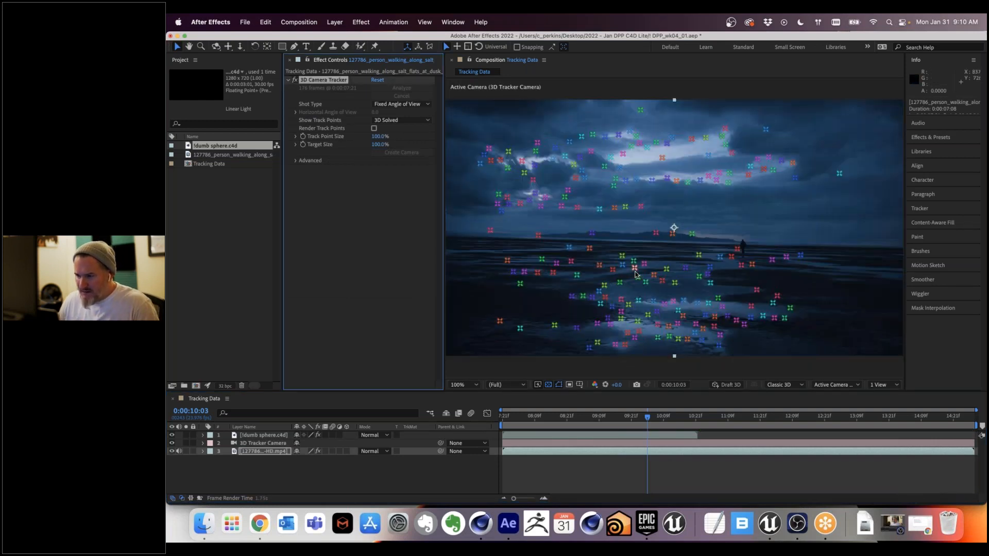
scroll(635, 276, "down", 1)
scroll(635, 275, "up", 1)
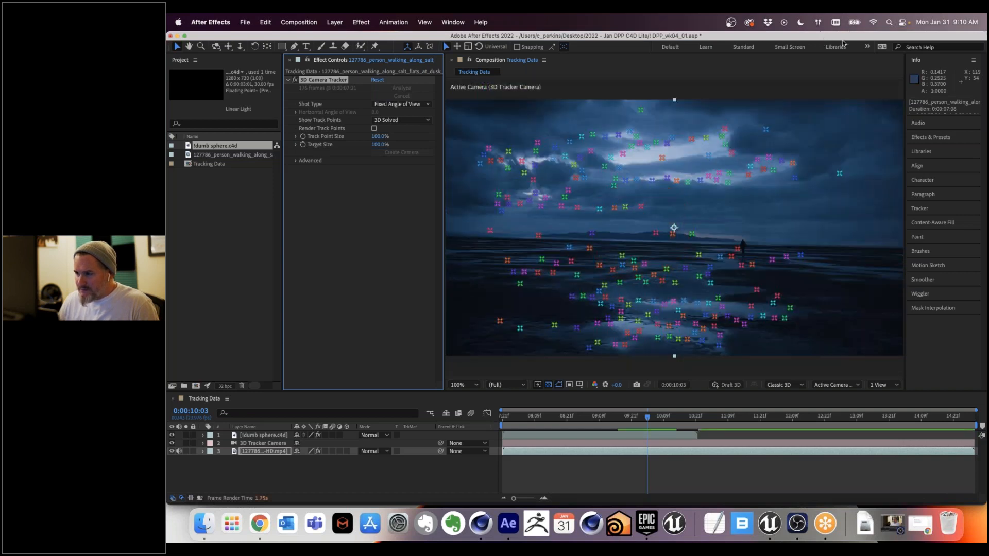
key("super+Tab")
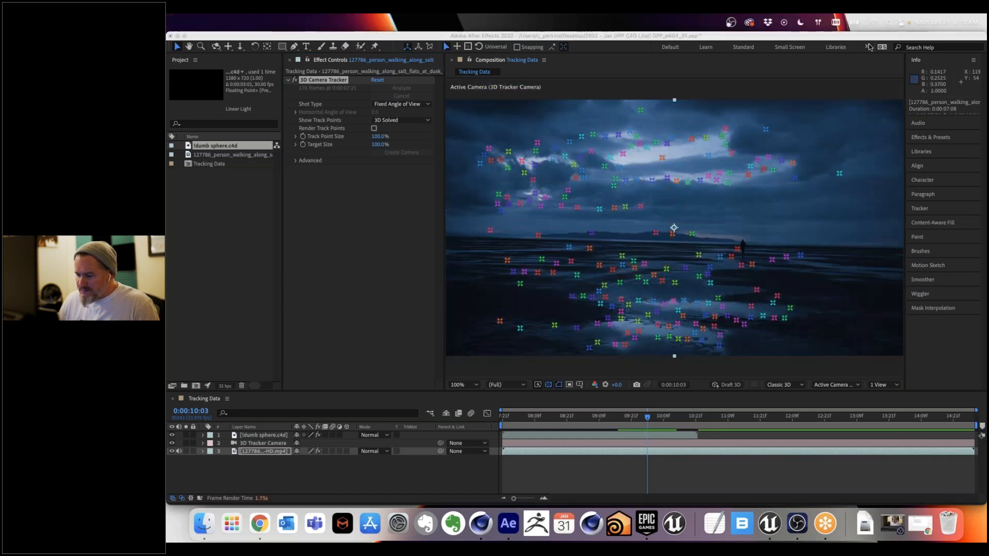
Step: Select the cluster of track points on the reflective water in the foreground and set the ground plane and origin from them
left_click(674, 310)
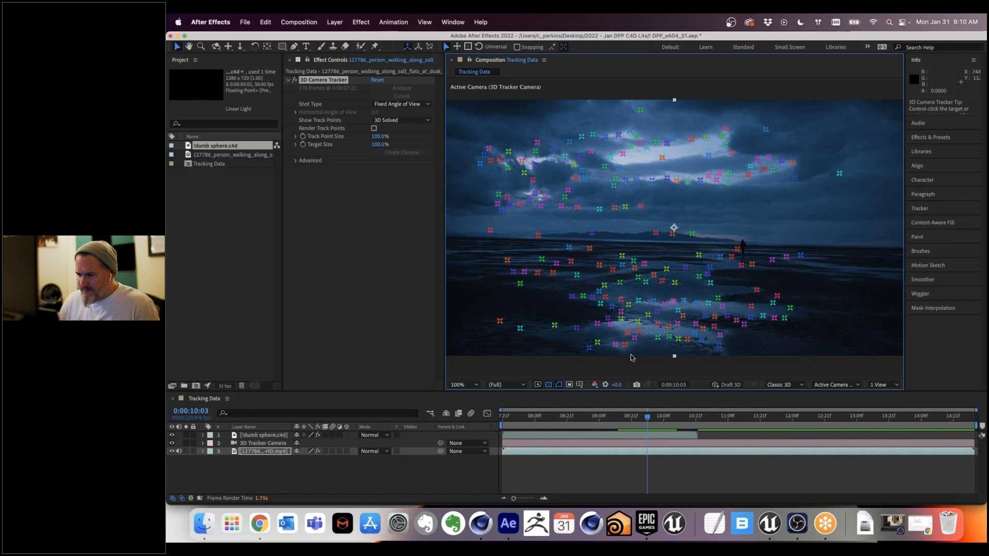
left_click(679, 318)
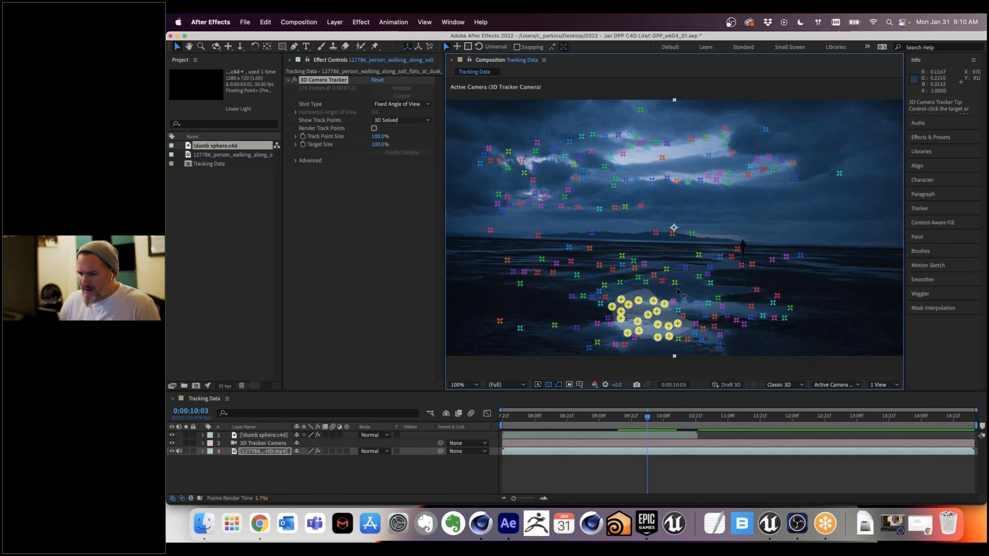
left_click_drag(678, 289, 683, 306)
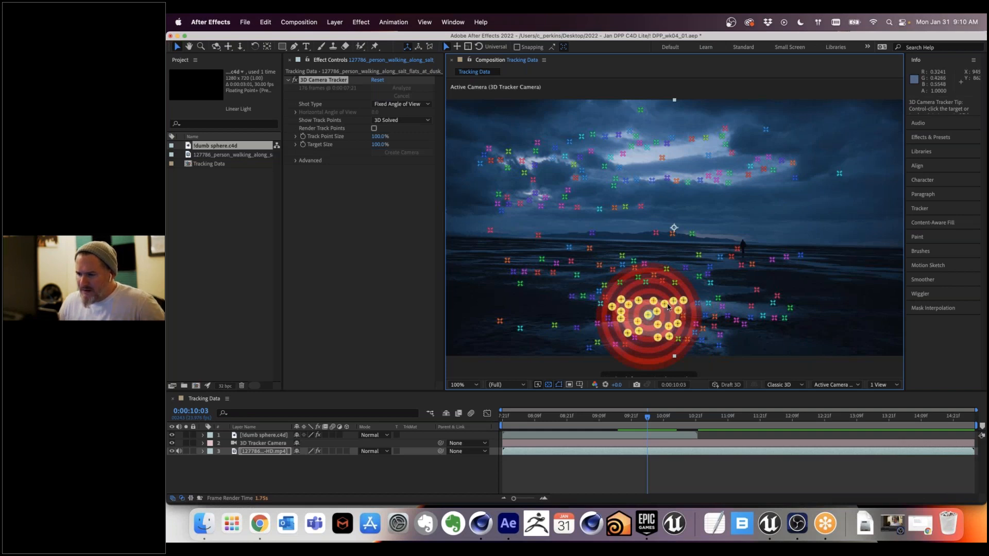
right_click(667, 307)
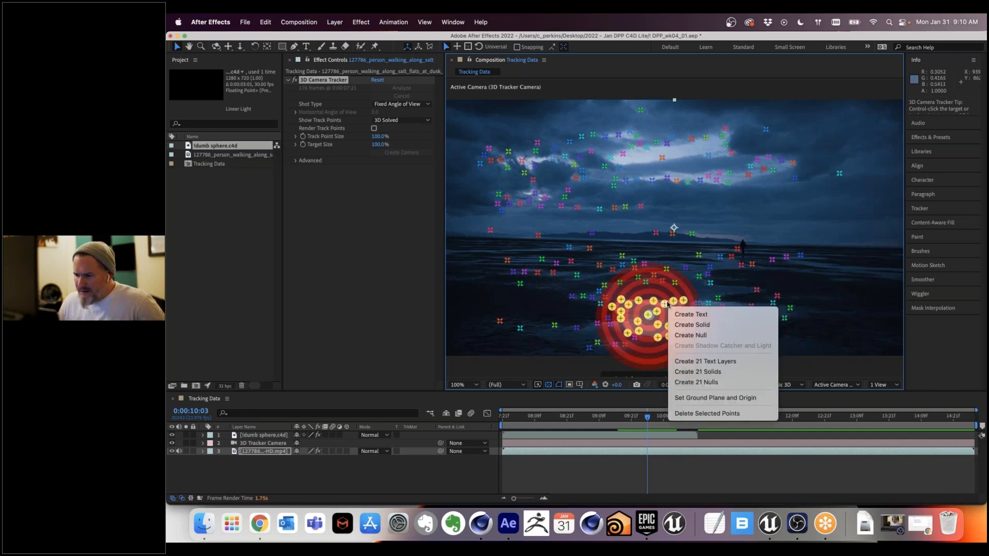
left_click(749, 398)
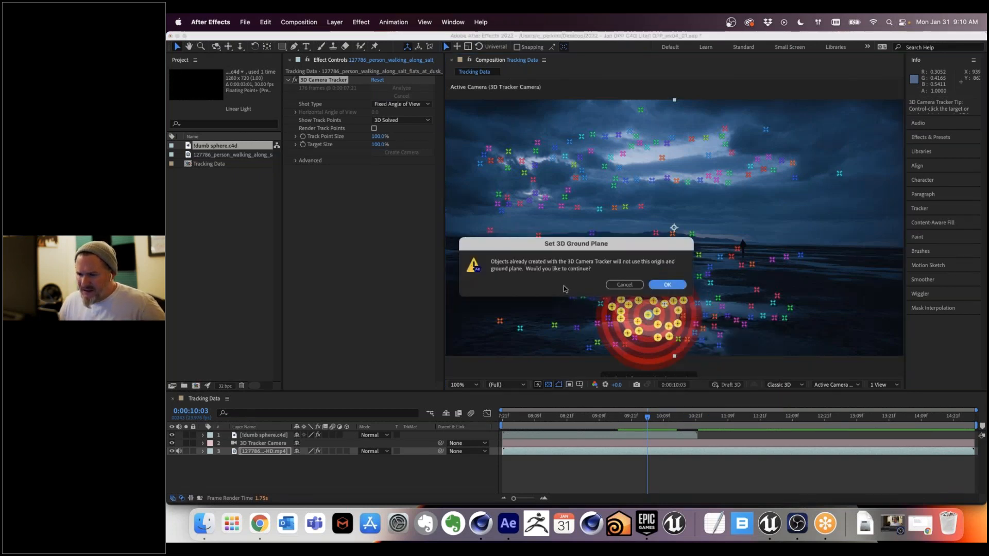
left_click(667, 286)
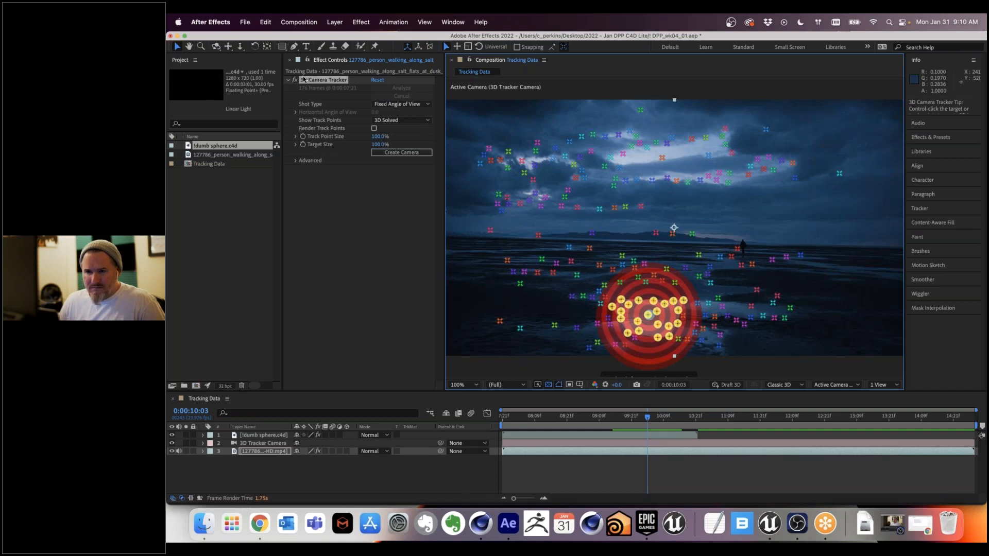
Step: Start exporting the Tracking Data composition with the Maxon Cinema 4D Exporter, and cancel before saving the file
left_click(266, 22)
mouse_move(245, 22)
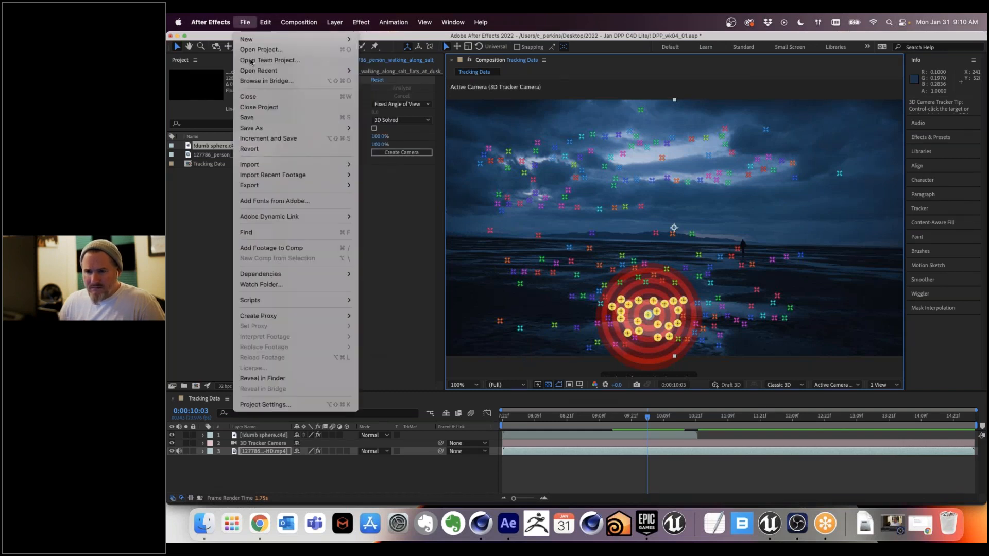
mouse_move(329, 185)
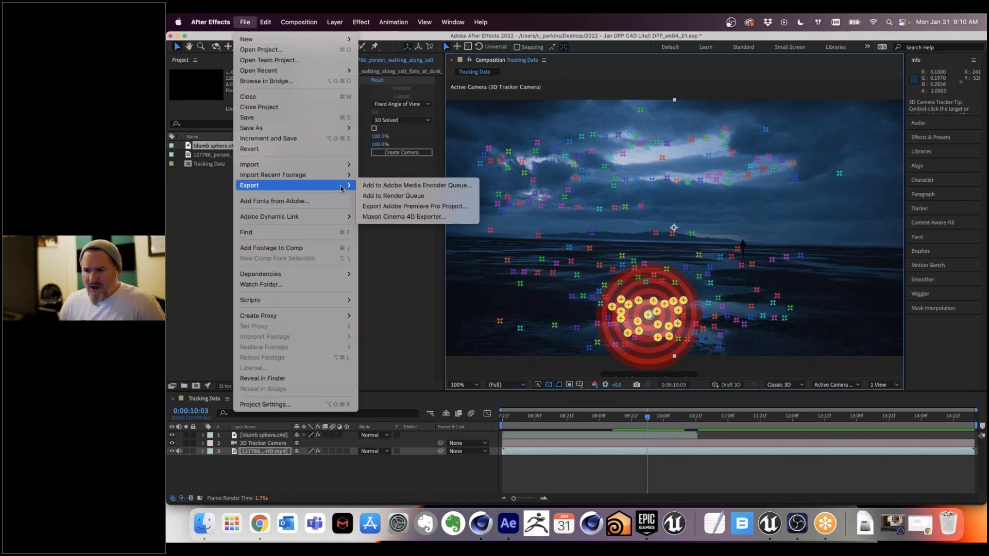
left_click(410, 218)
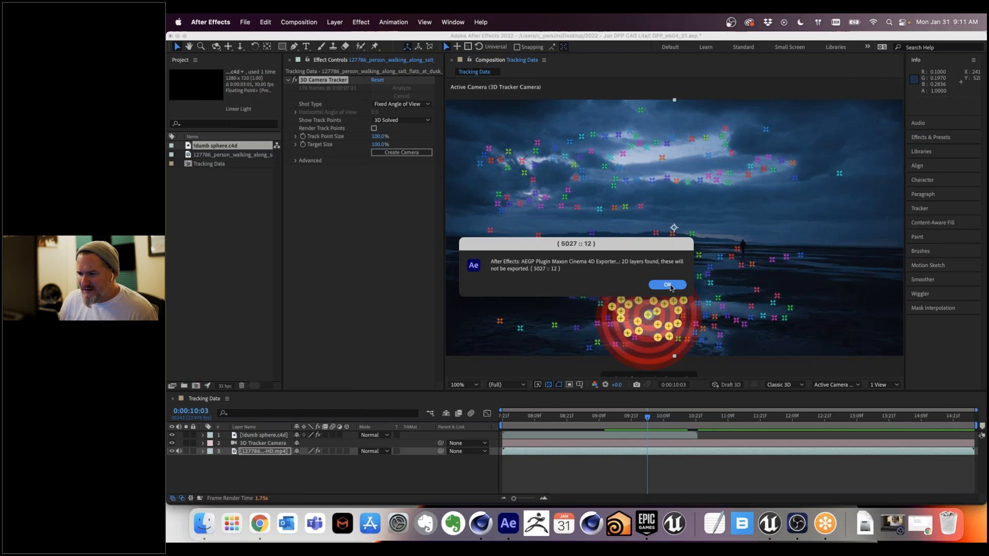
left_click(654, 288)
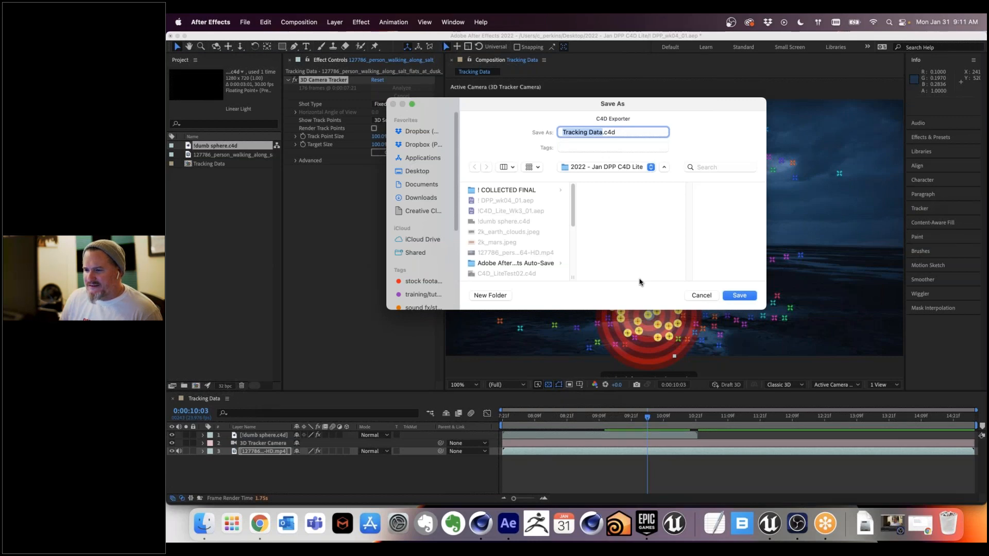
left_click(700, 296)
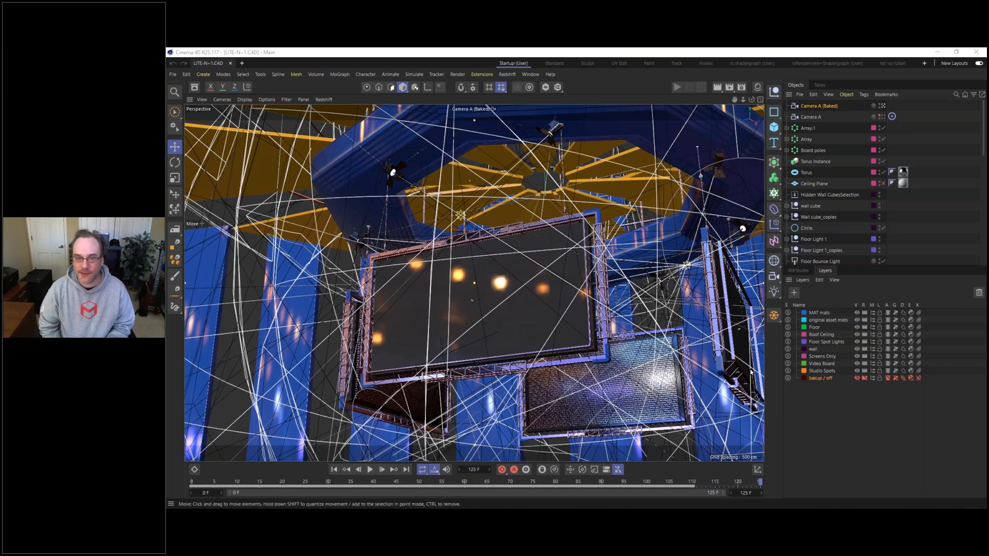
Step: In the Cinema 4D studio scene, review the project settings and the render settings' Save options, including those for the compositing project file
key("ctrl+d")
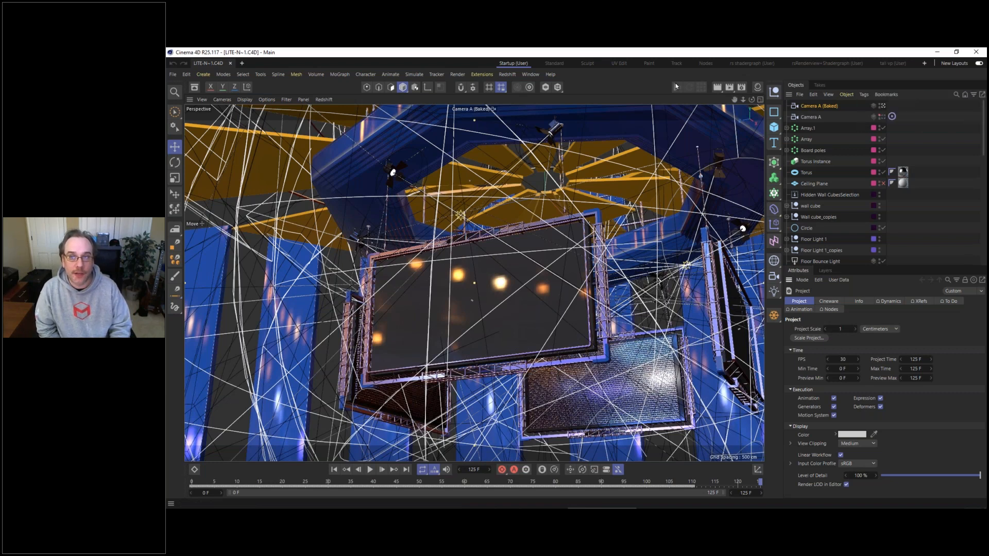
left_click(741, 88)
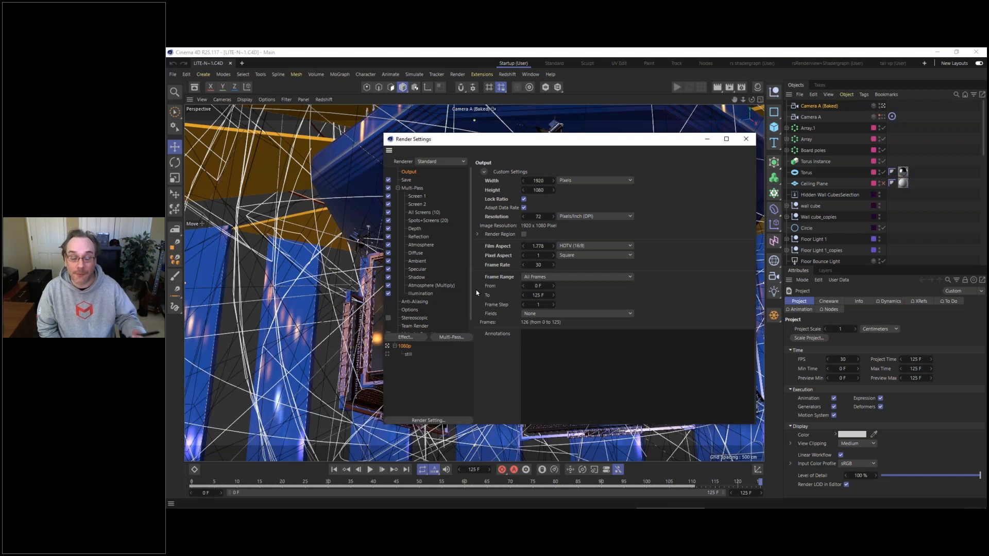
left_click(407, 181)
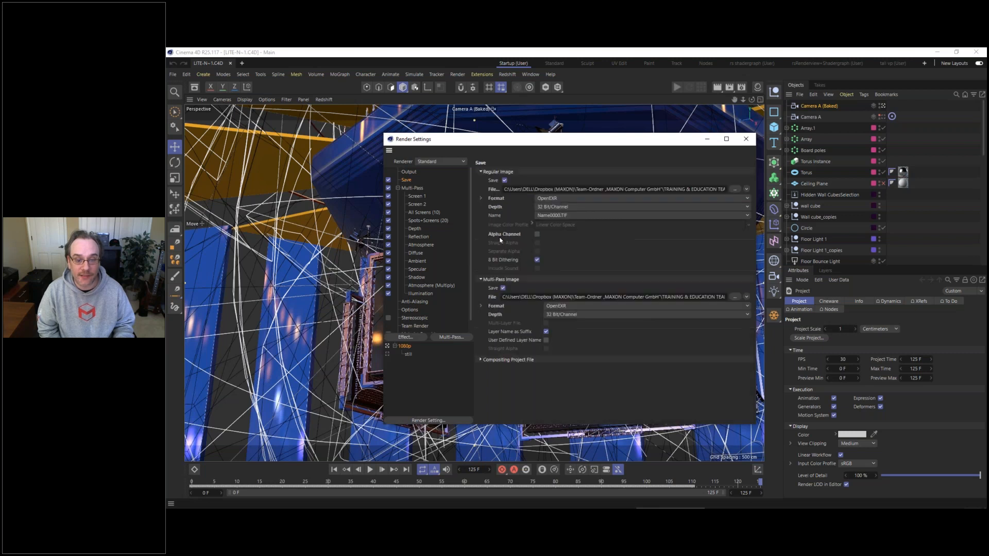
left_click(482, 359)
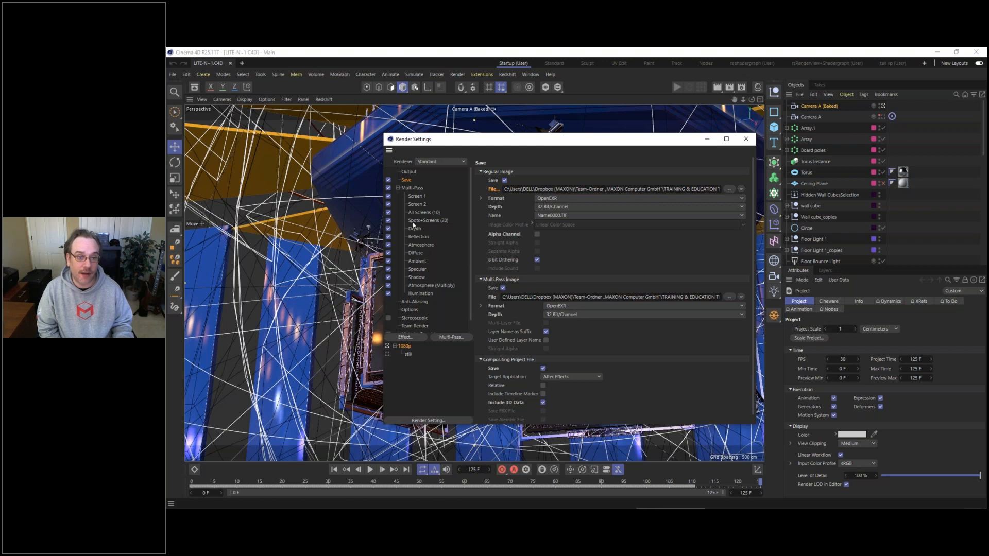
Step: Review the multi-pass channels that can be added to the render, and select the Screen 1 pass
left_click(449, 337)
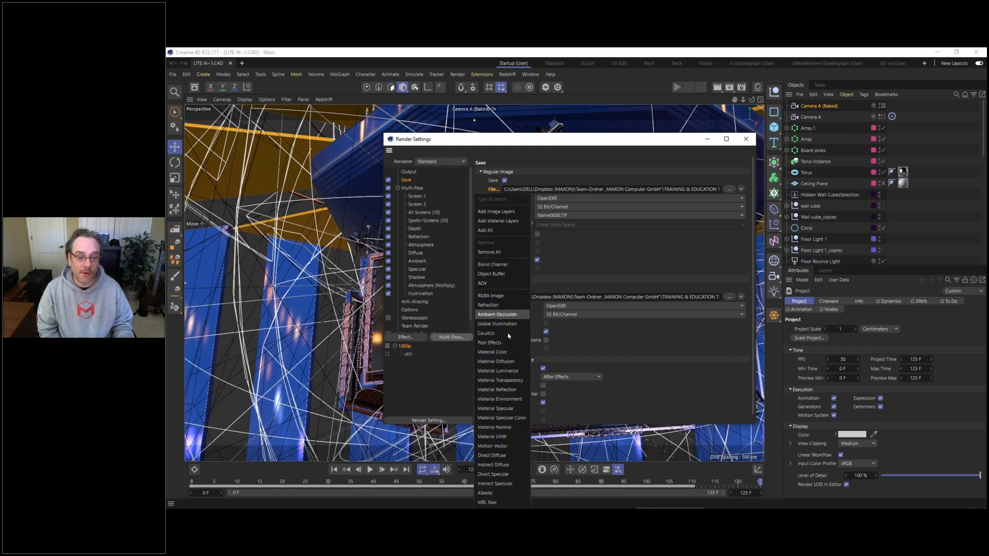
left_click(431, 390)
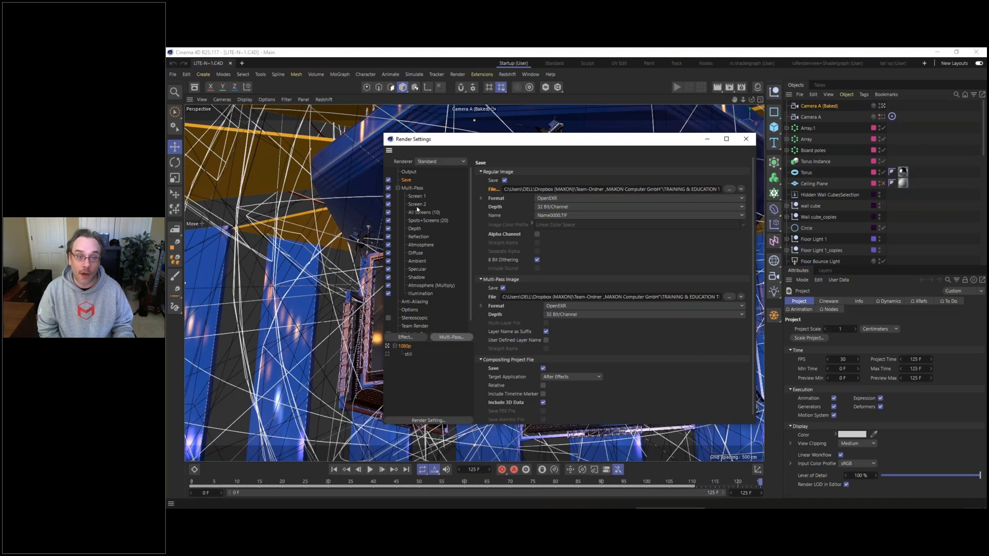
left_click(418, 198)
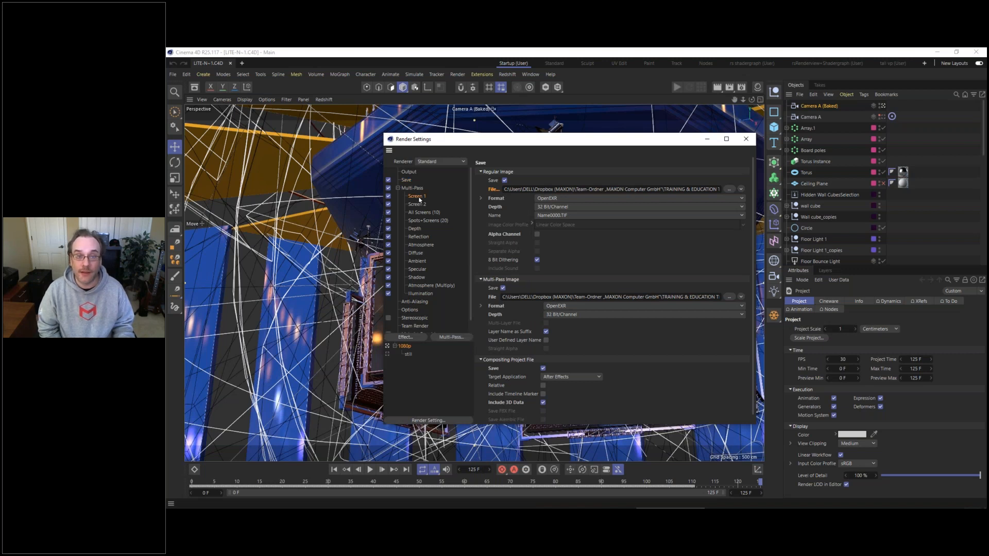
Step: Review the All Screens (10) and Spots+Screens (20) pass group IDs and the External Compositing tags on VIDEO SCREEN 2 and VIDEO SCREEN 1
left_click(421, 214)
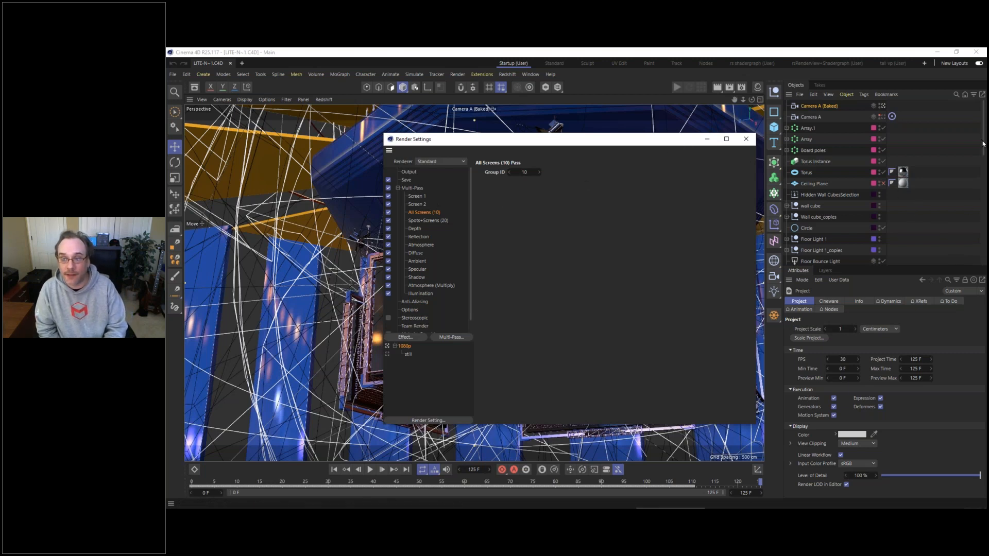
left_click_drag(984, 144, 980, 256)
left_click(903, 238)
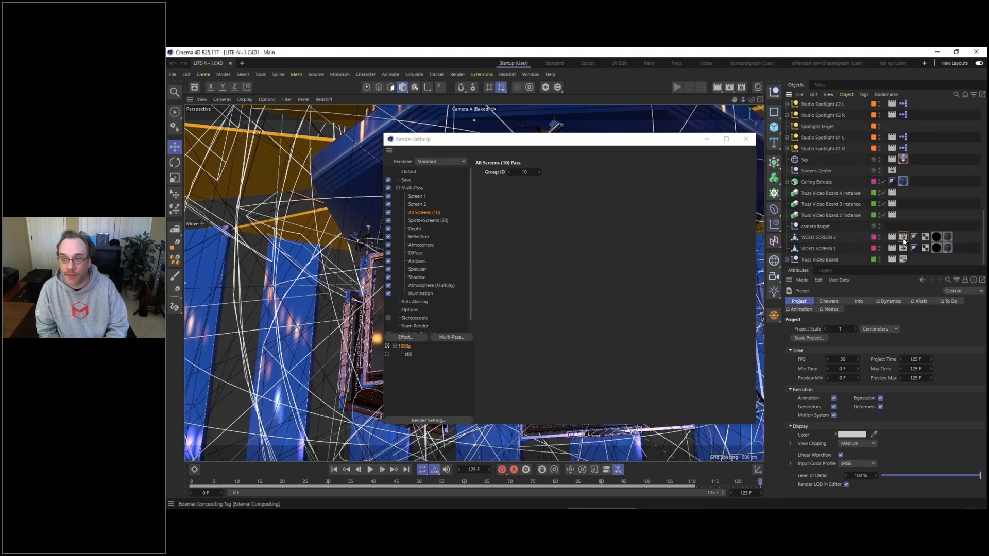
left_click(903, 249, "ctrl")
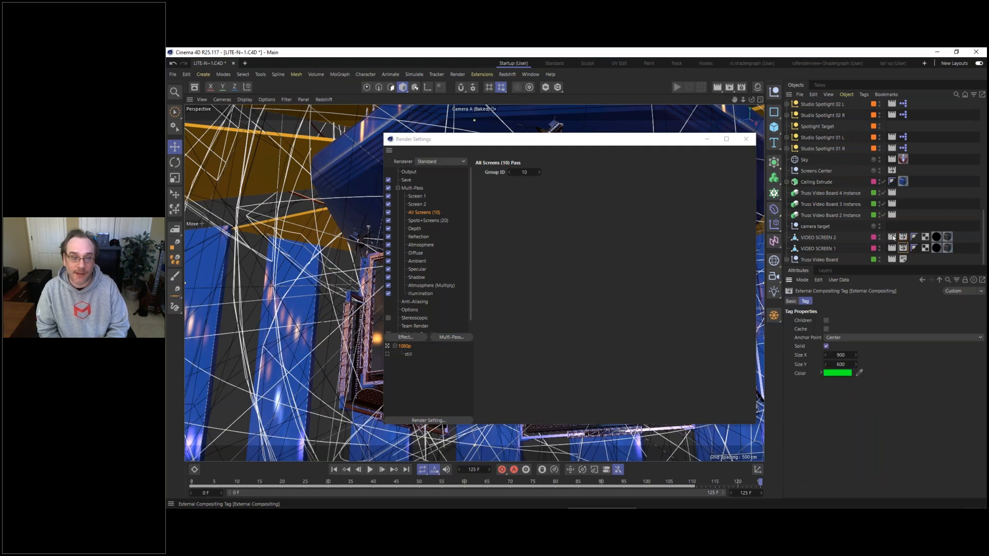
left_click(420, 221)
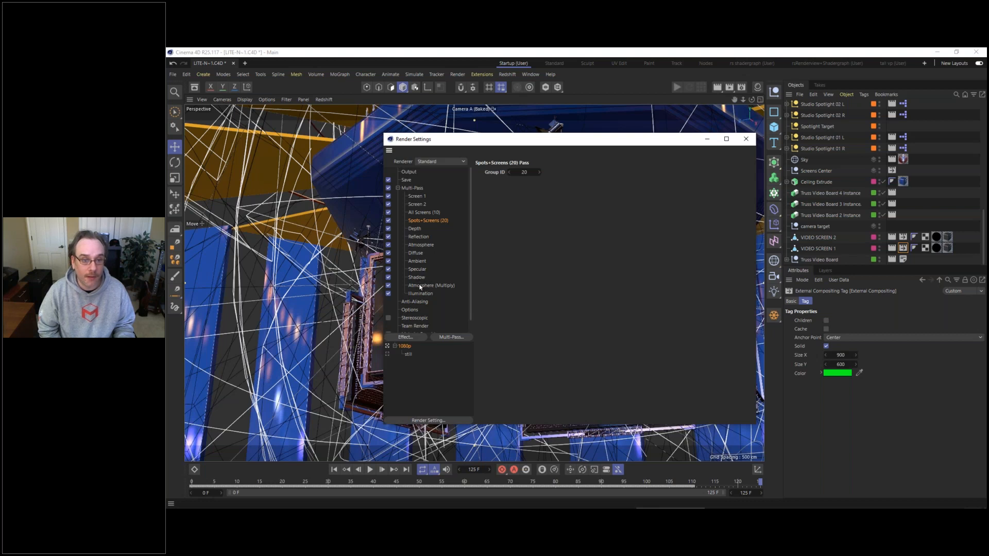
Step: Review the Multi-Pass settings and the compositing project file options for saving, and close the render settings
left_click(413, 188)
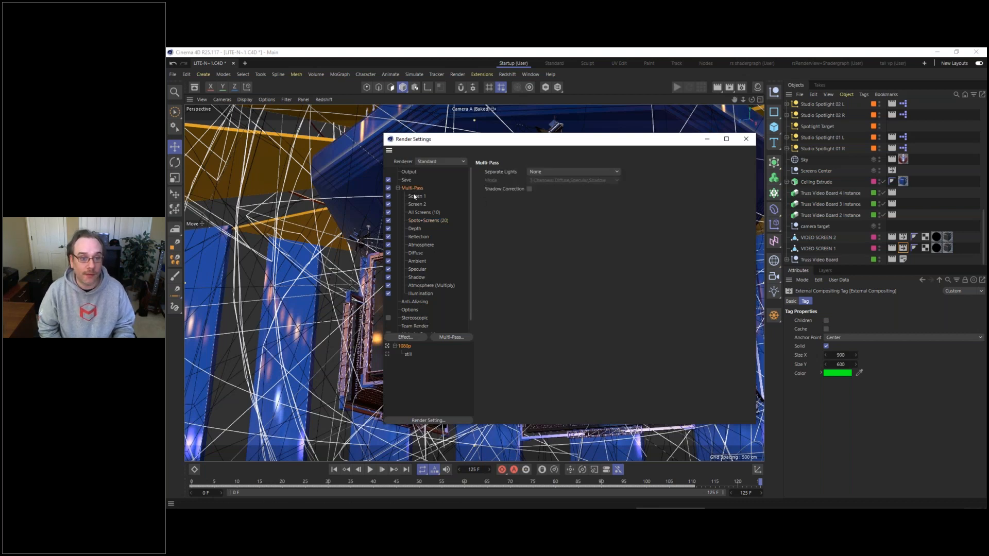
left_click(398, 189)
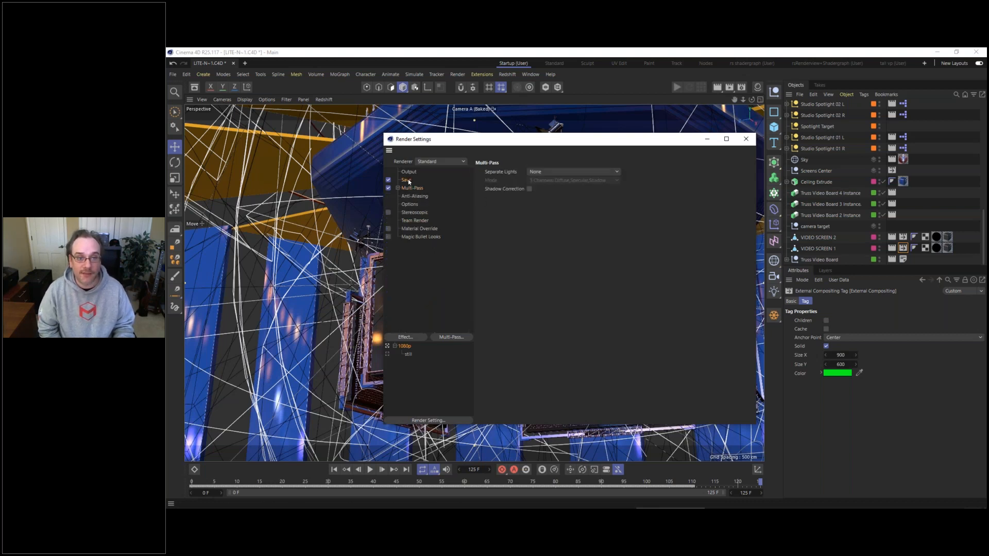
left_click(408, 180)
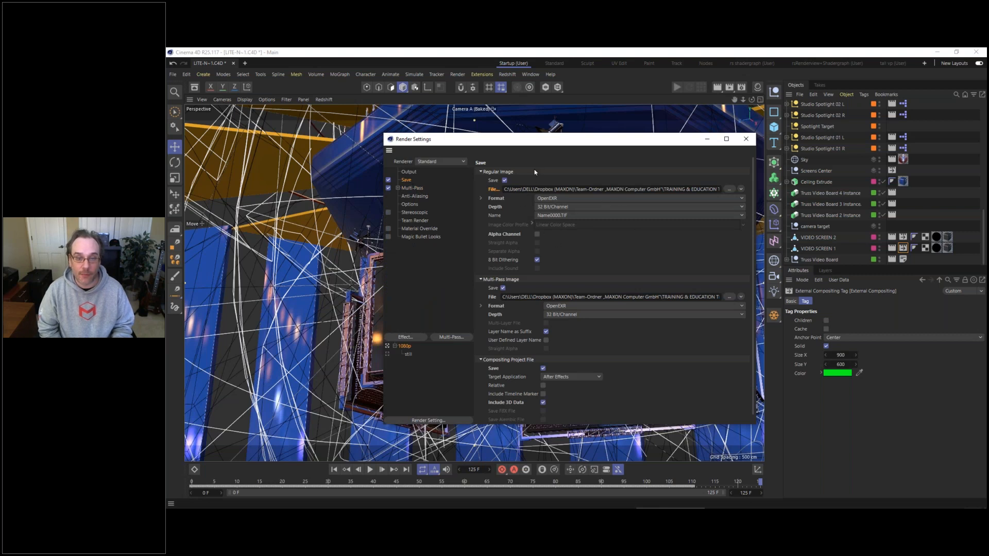
left_click(490, 280)
left_click(494, 172)
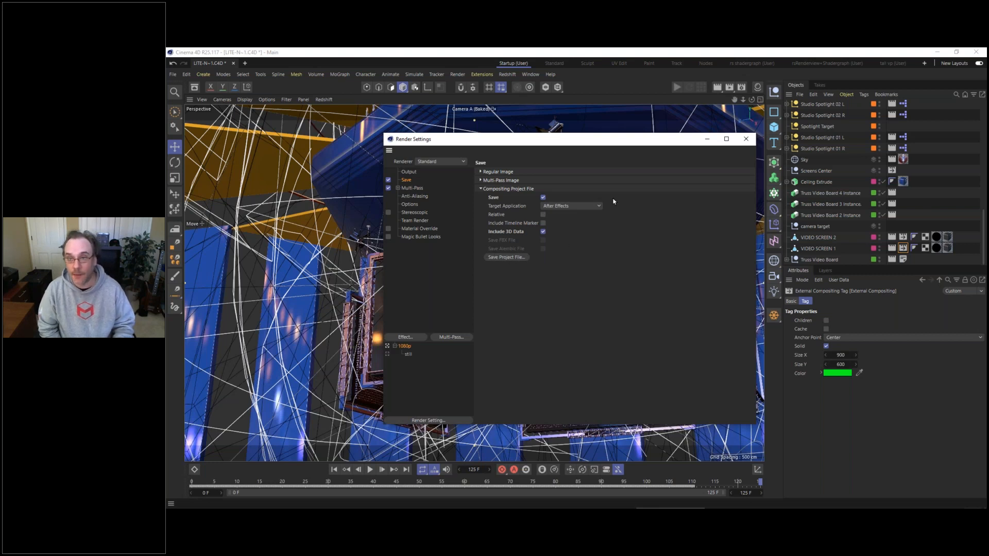
left_click(747, 143)
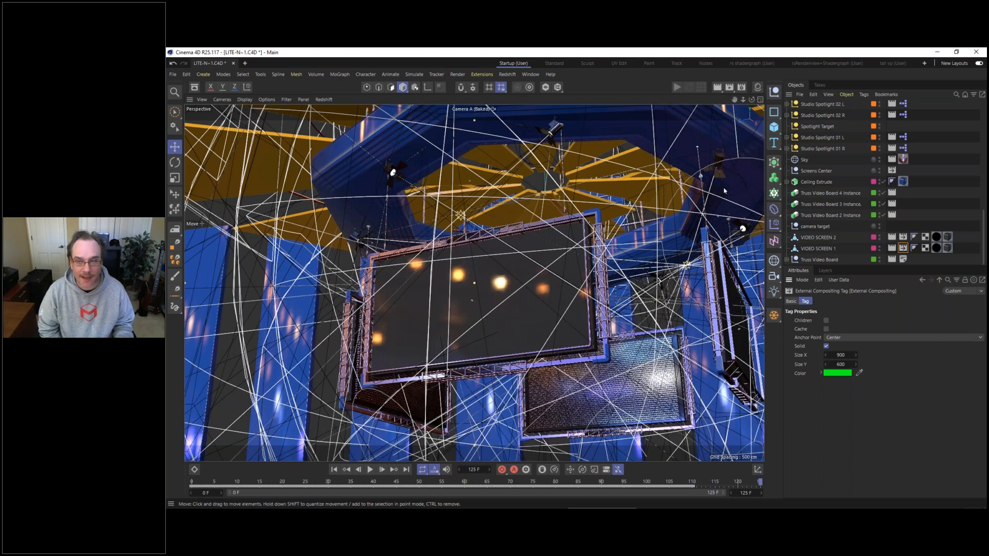
Step: Switch to After Effects and close the currently open project
left_click(464, 503)
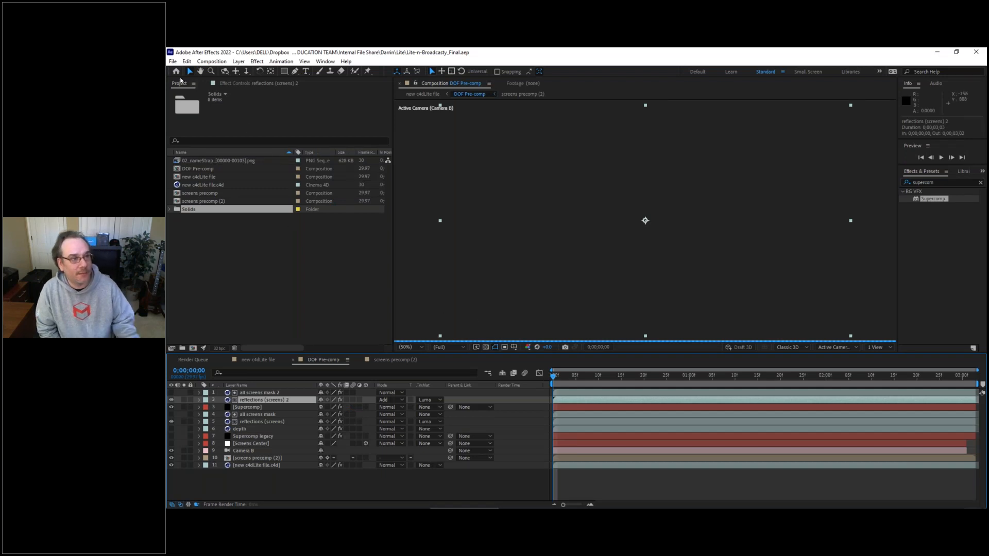
left_click(172, 62)
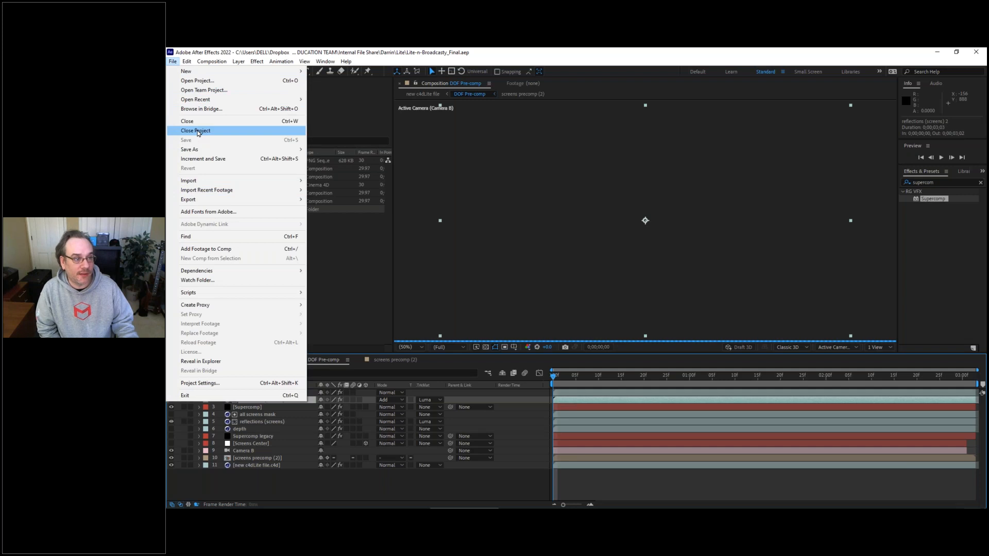
left_click(197, 131)
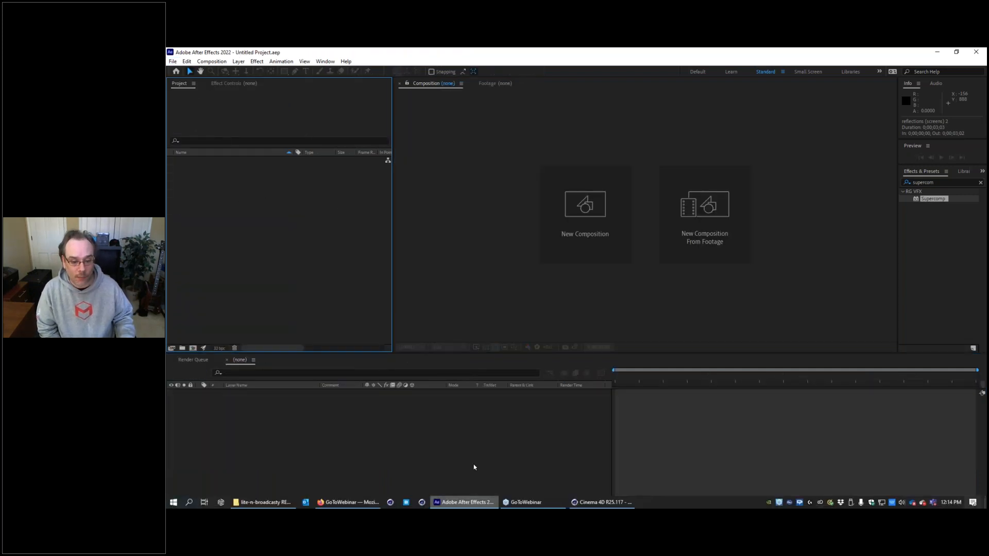
Step: Import the LITE final render AEC file from the AEC Workflow render folder into the empty After Effects project
left_click(265, 503)
left_click(460, 220)
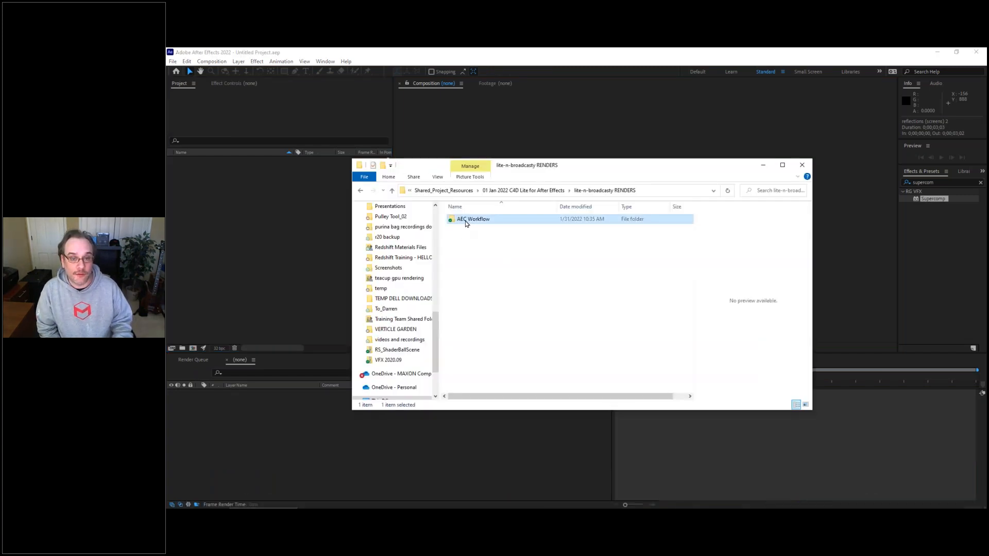
double_click(465, 221)
left_click(472, 249)
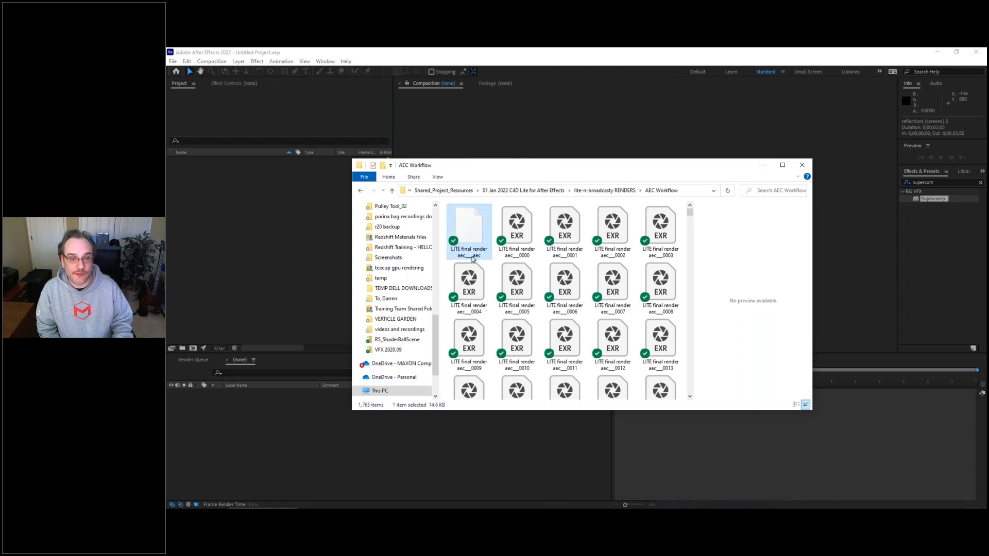
left_click_drag(462, 232, 240, 203)
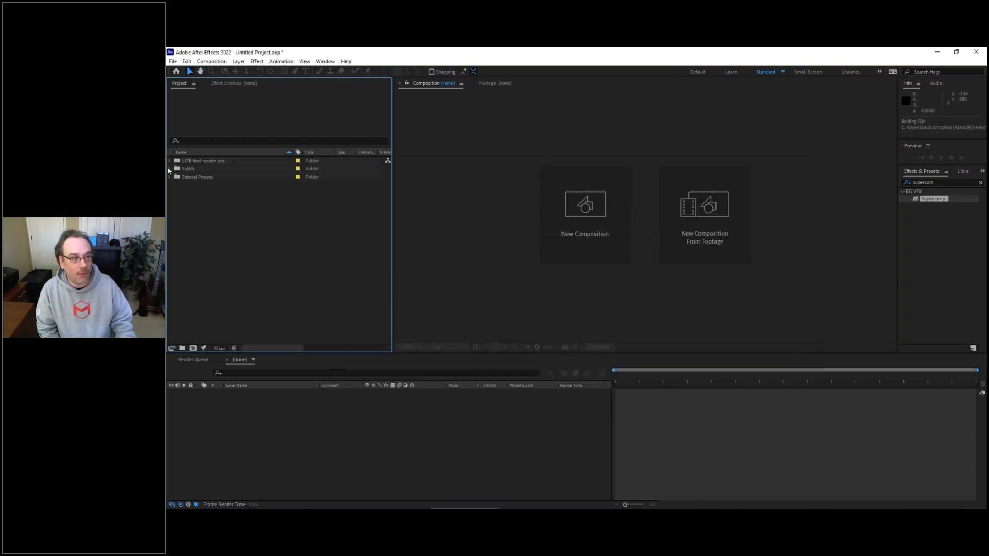
Step: Look through the imported Solids, Special Passes and LITE final render folders, and open the LITE final render composition
left_click(170, 169)
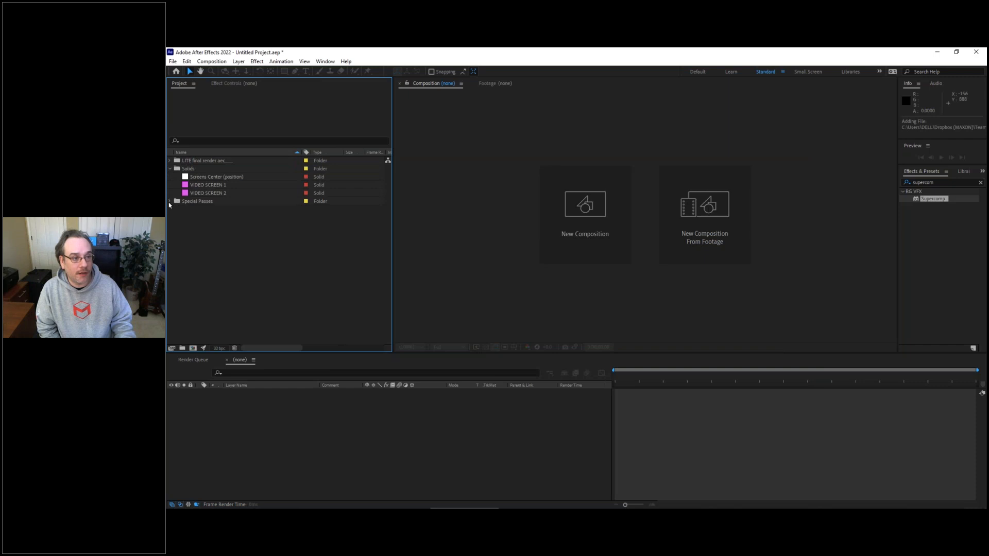
left_click(170, 202)
left_click(170, 169)
left_click(171, 177)
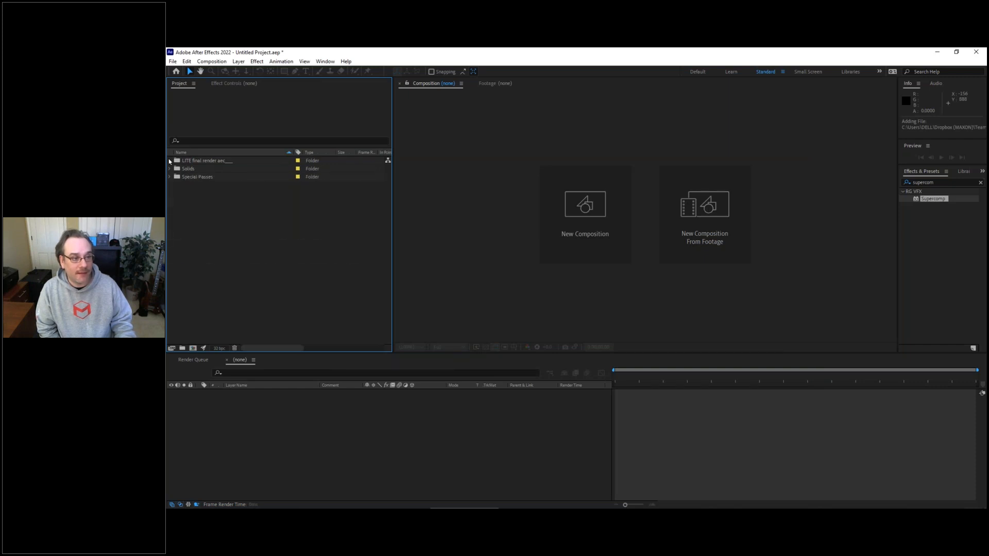
left_click(170, 161)
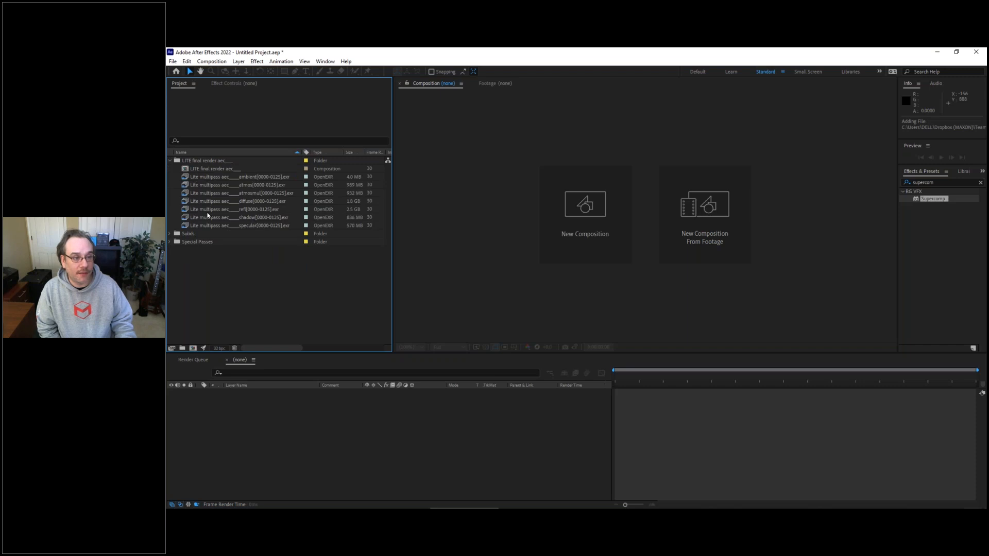
left_click(185, 170)
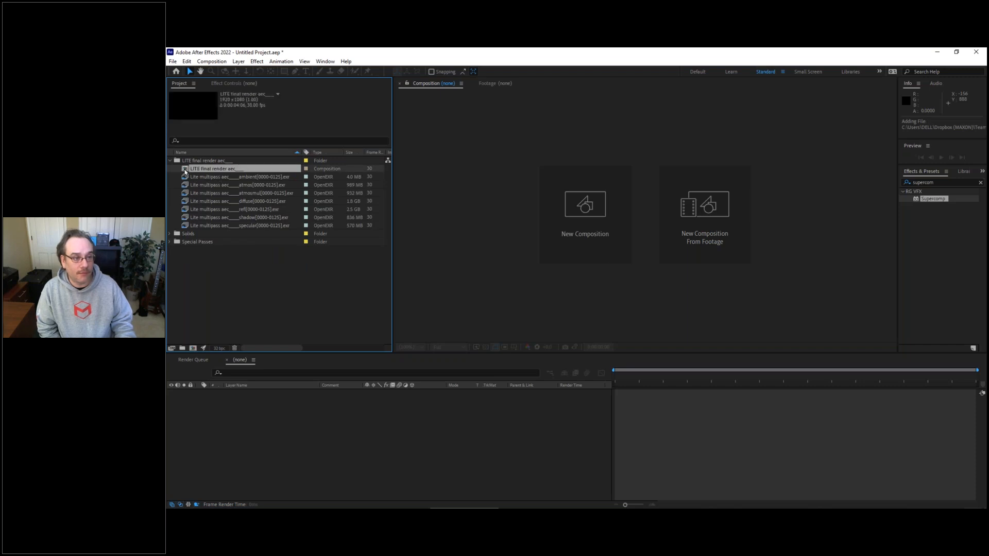
double_click(186, 169)
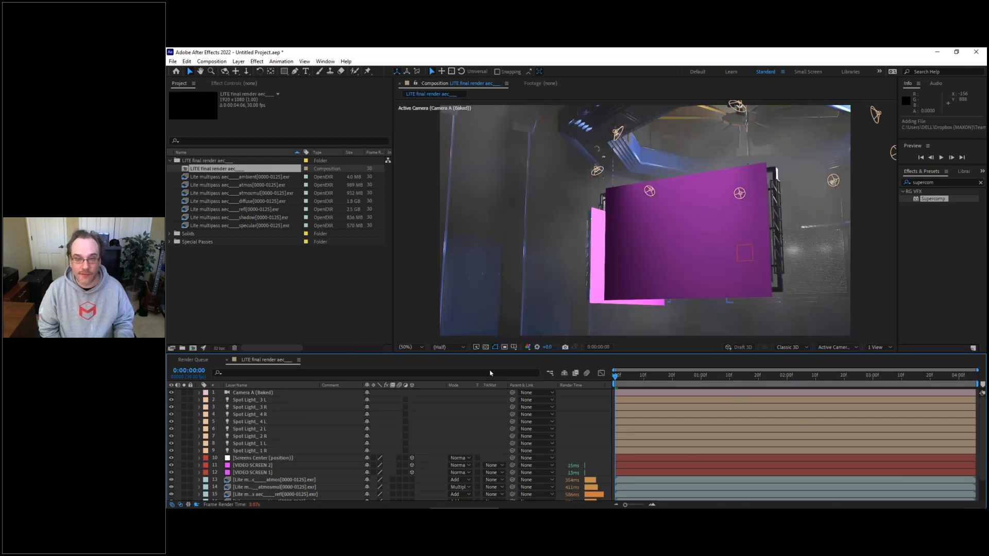
Step: Preview the camera move at several times across the composition and return to the first frame
left_click_drag(633, 379, 724, 377)
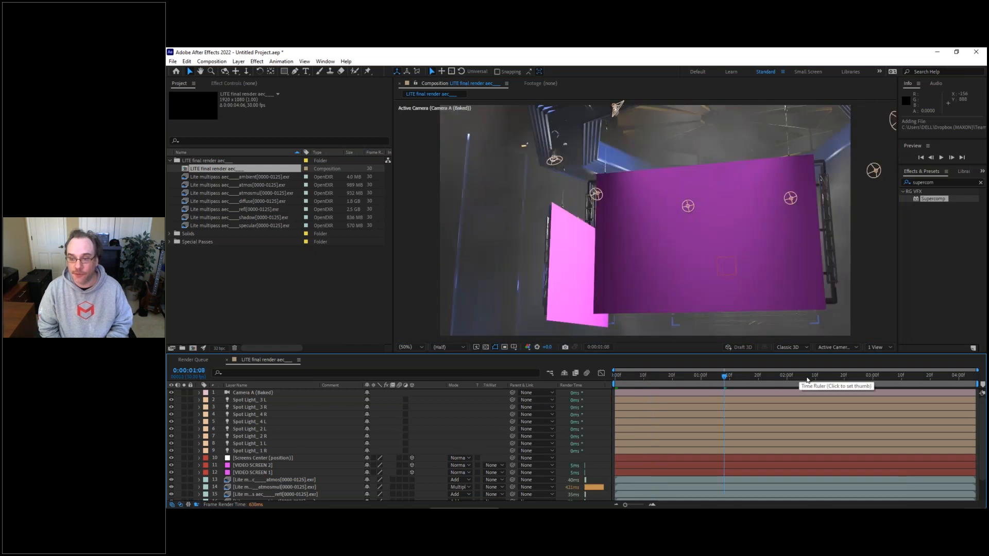
left_click(808, 378)
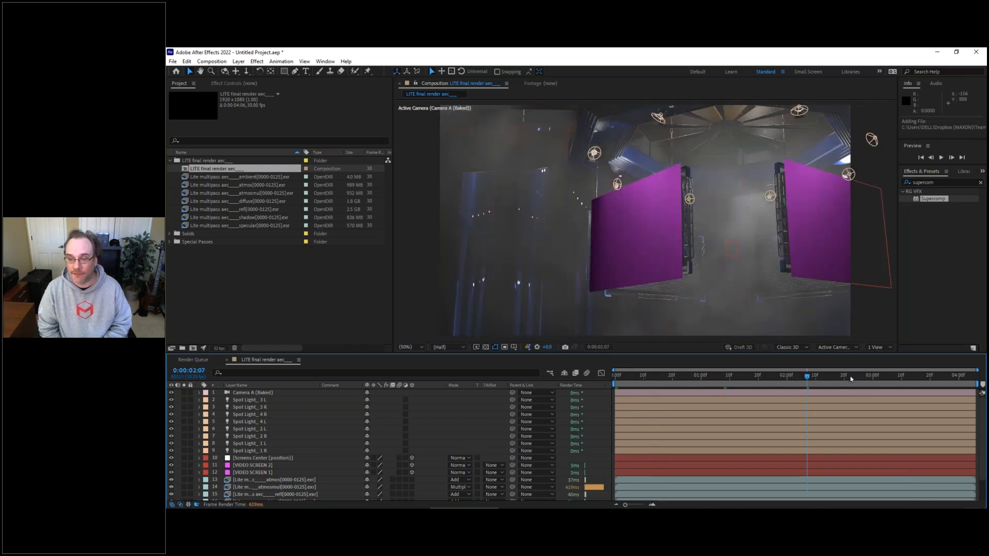
left_click(851, 379)
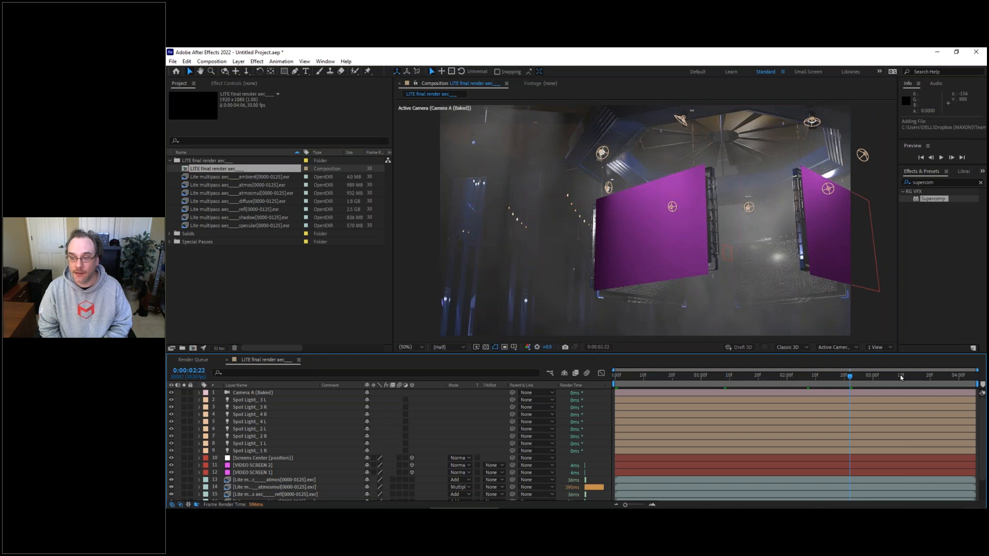
left_click(901, 378)
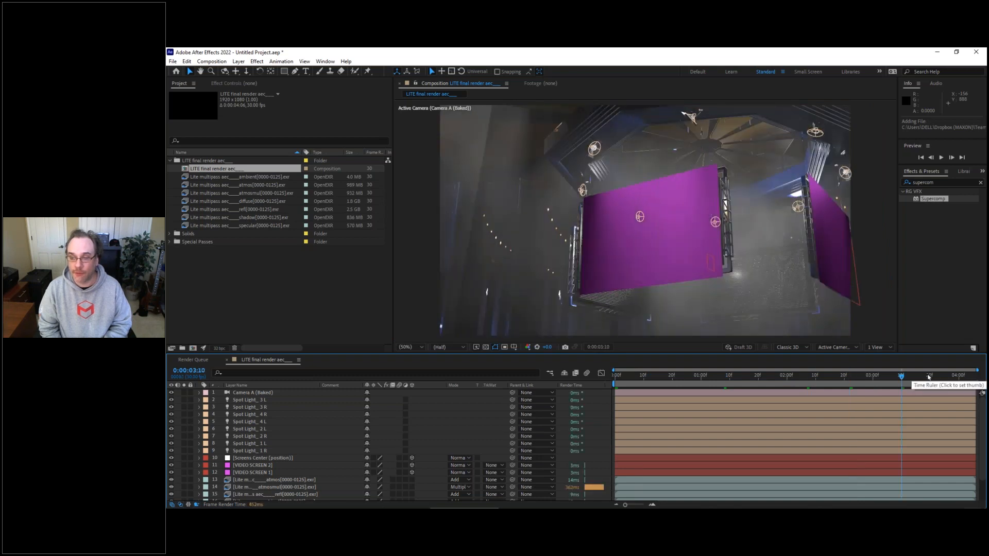
left_click(929, 378)
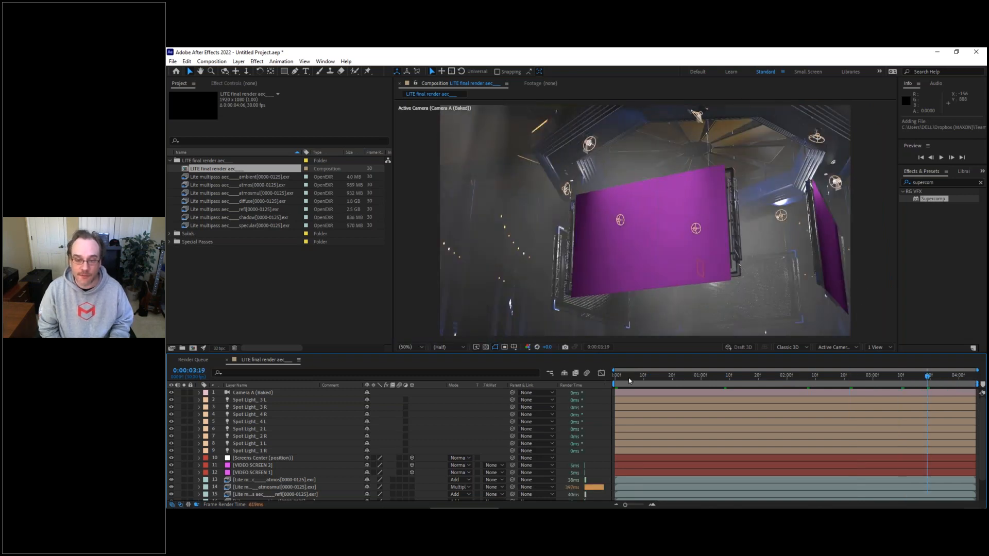
key("Home")
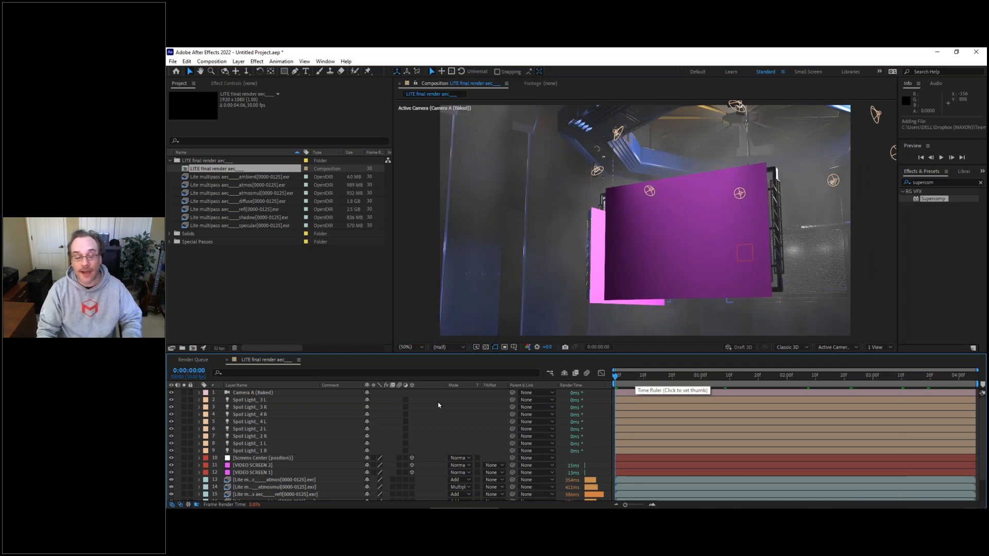
Step: Hide the VIDEO SCREEN 2 layer and replace the VIDEO SCREEN 1 layer's source with the recently used 02_nameStrap PNG sequence
left_click(238, 473)
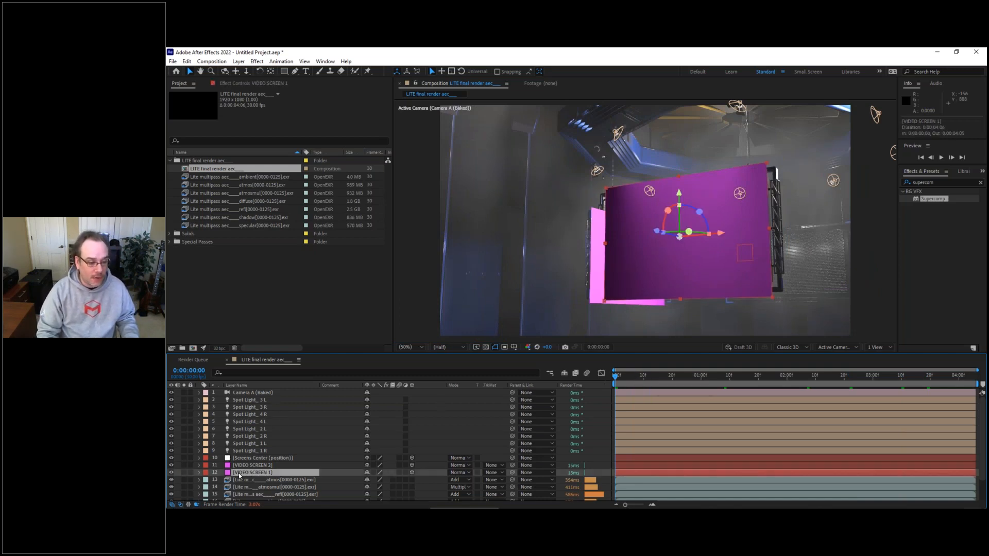
left_click(172, 466)
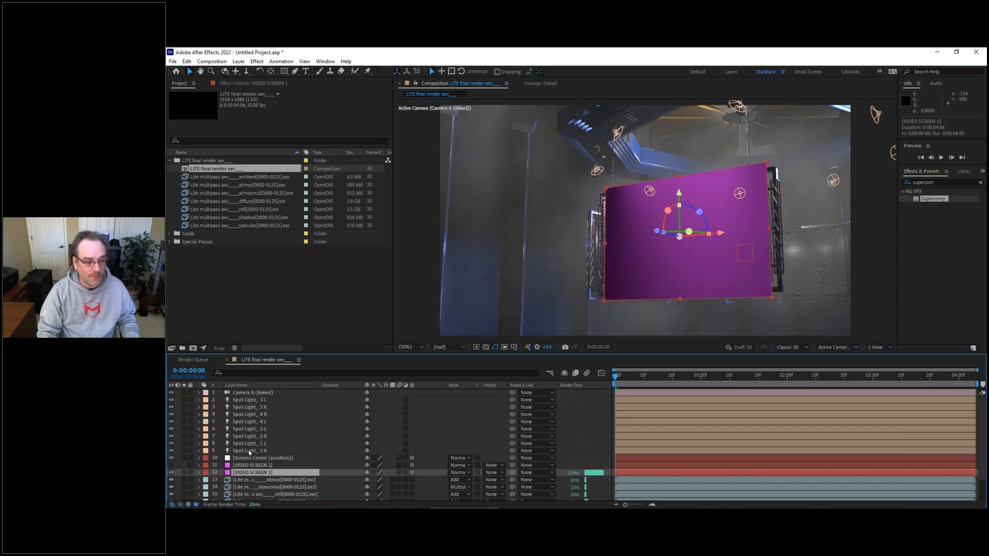
right_click(234, 274)
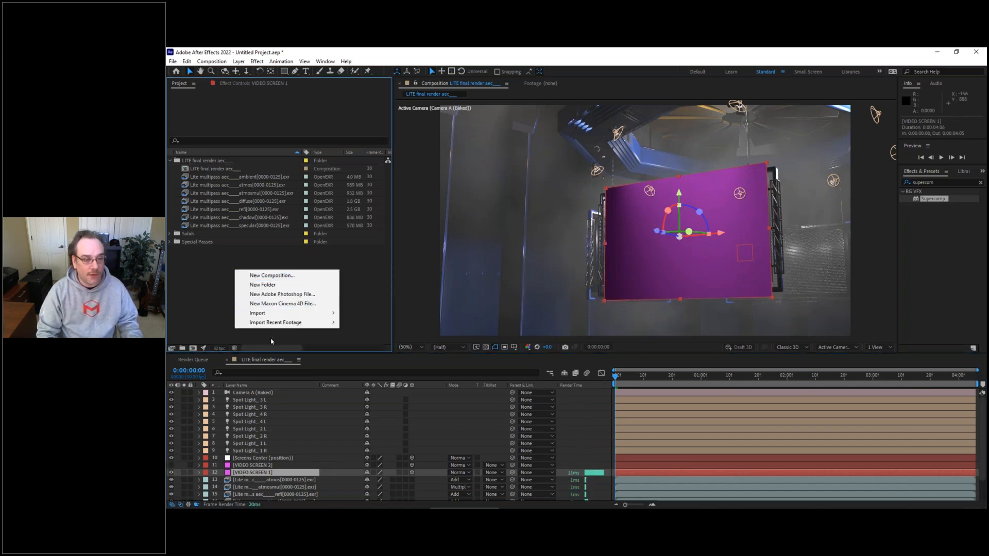
mouse_move(278, 325)
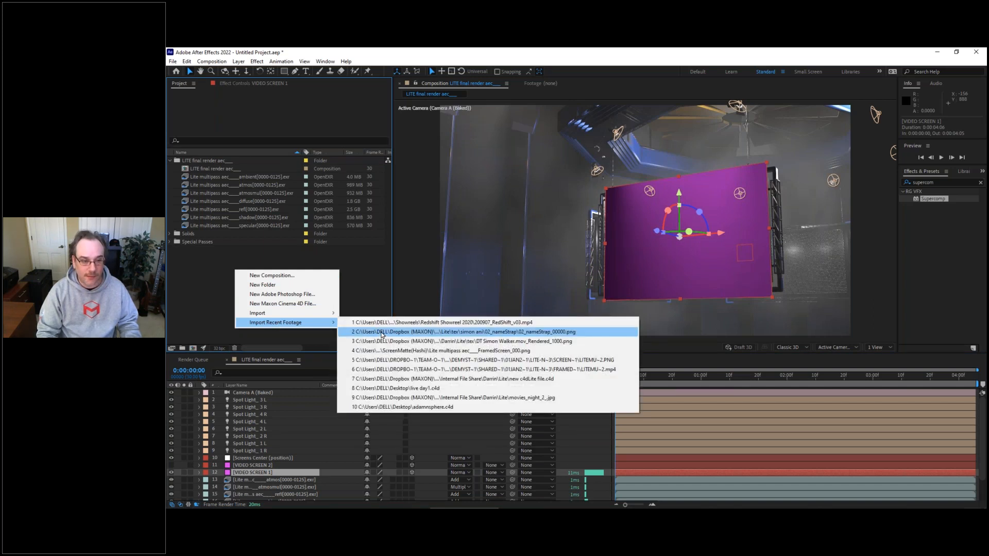
left_click(382, 334)
left_click_drag(199, 161, 245, 474)
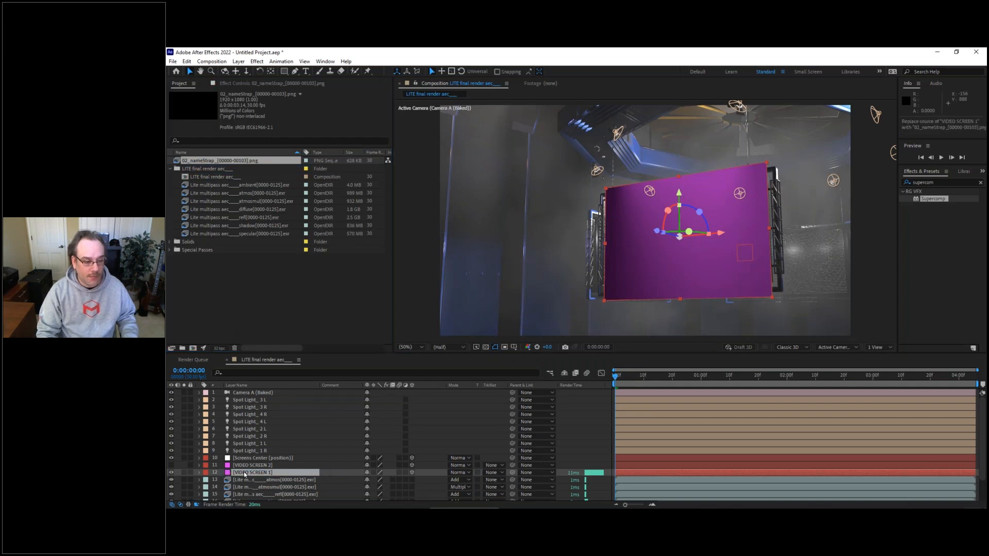
Step: Turn off Accepts Shadows and Accepts Lights in the 02_nameStrap layer's material options
left_click(199, 473)
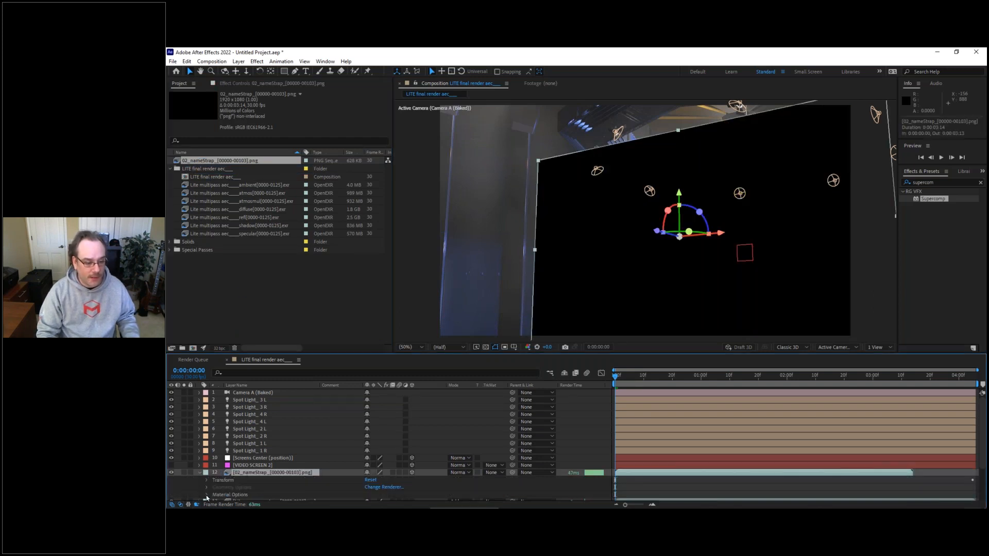
left_click(206, 495)
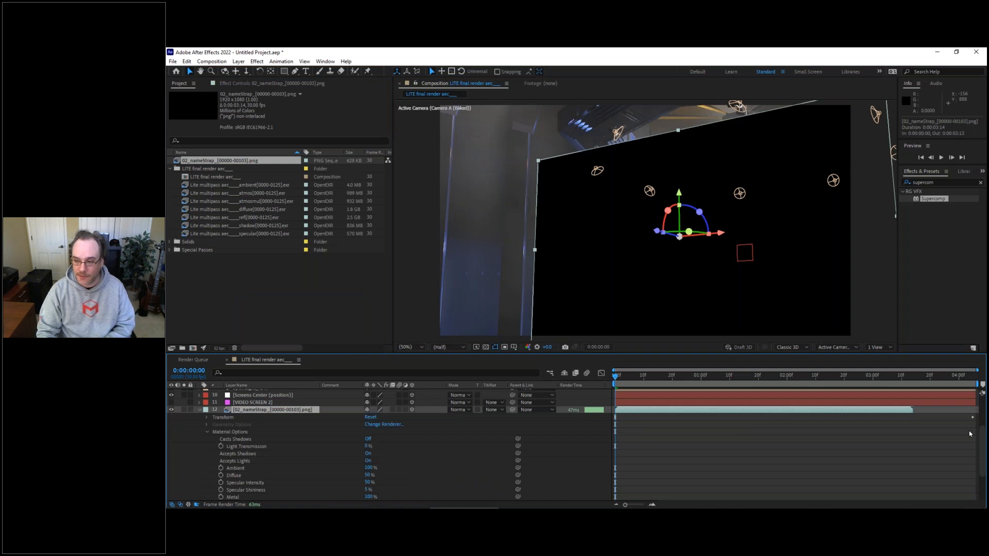
scroll(982, 442, "down", 5)
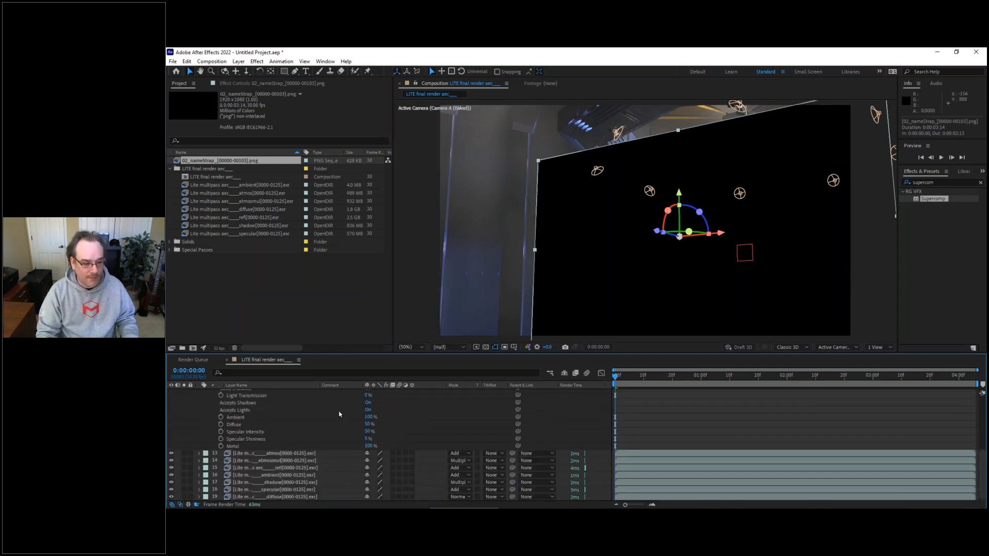
left_click(368, 402)
left_click(368, 409)
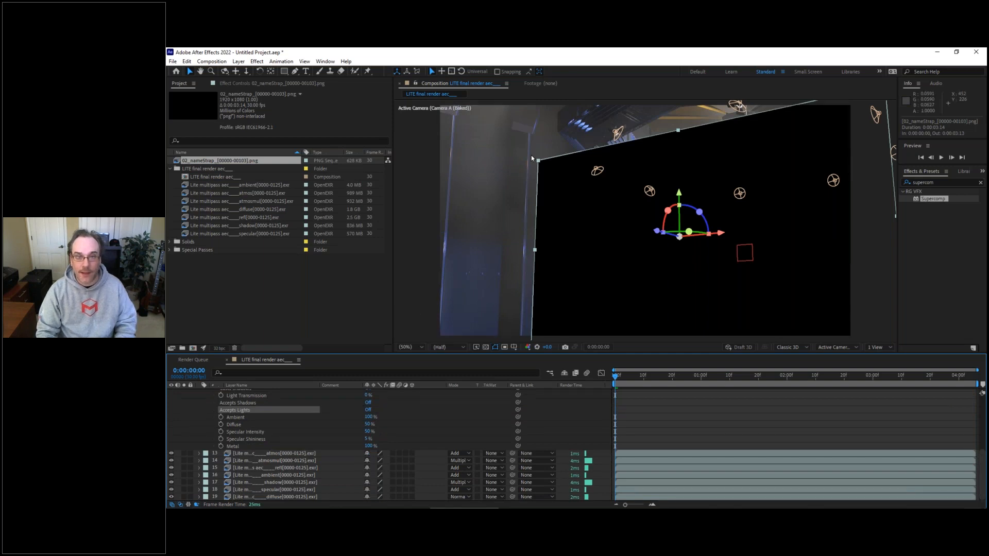
Step: Scale the 02_nameStrap layer to about 47% so it fits the video screen frame, and collapse its layer properties
left_click_drag(538, 163, 613, 199)
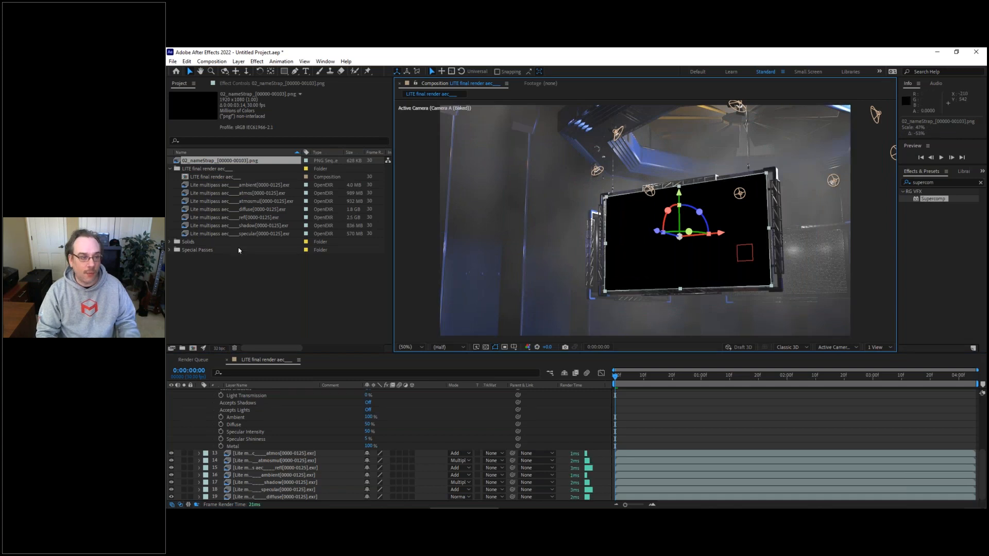
left_click(185, 250)
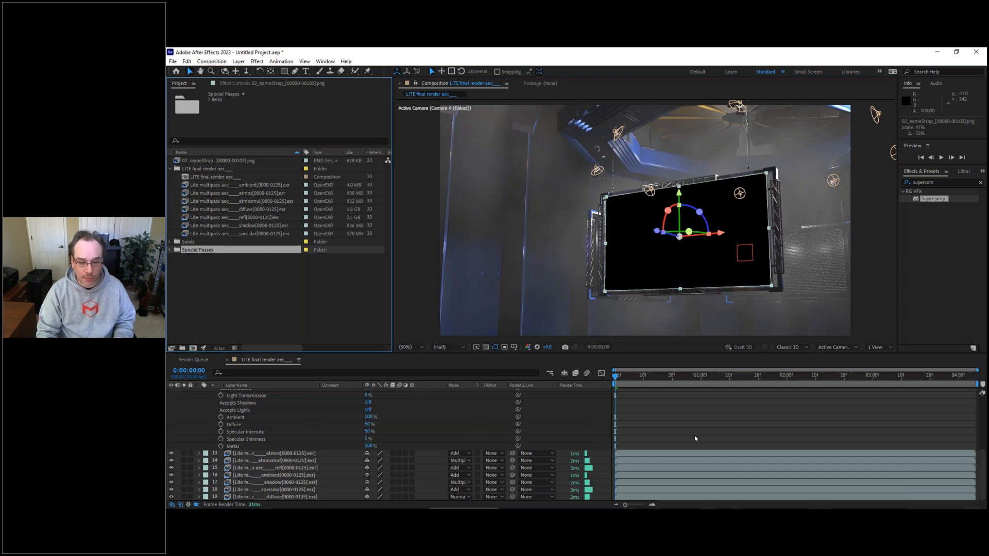
left_click_drag(982, 462, 985, 403)
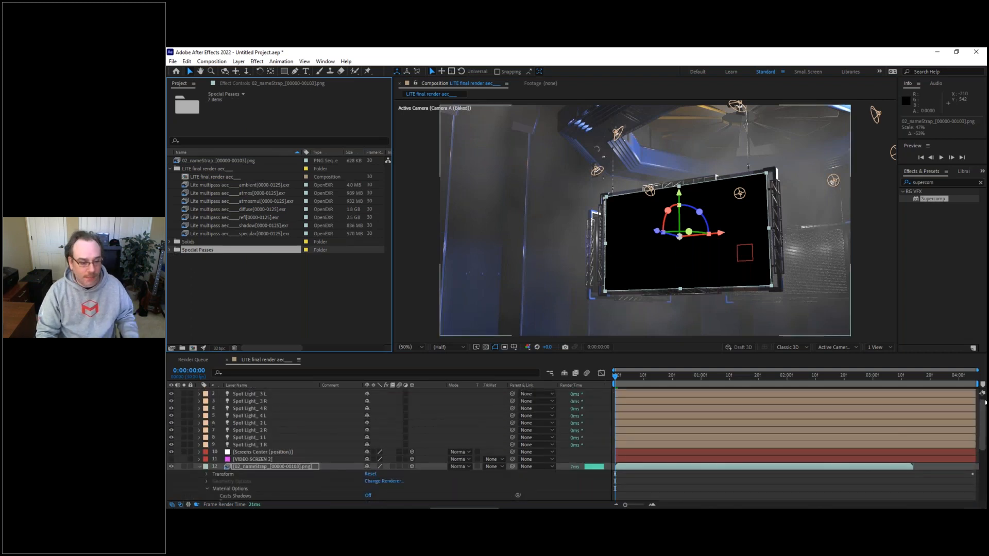
left_click(200, 466)
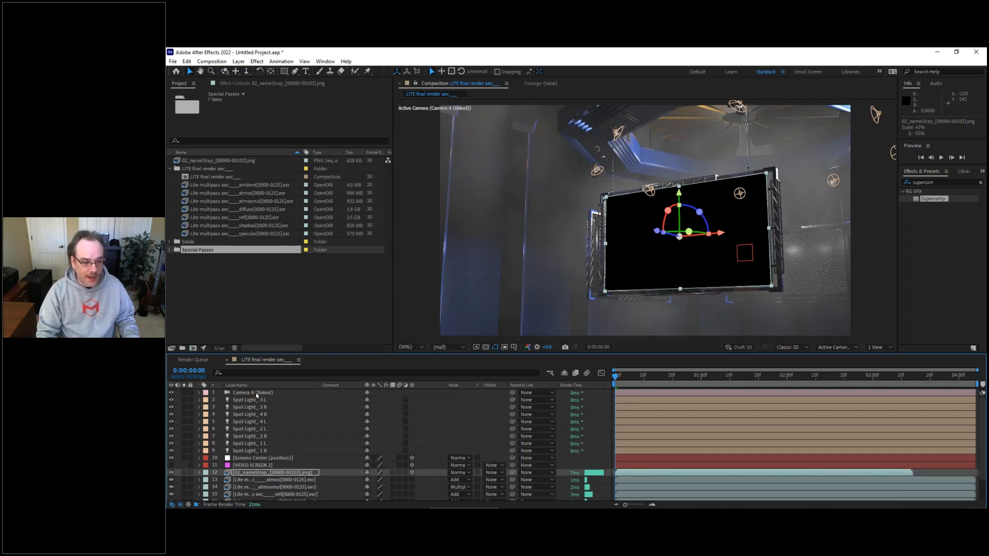
Step: Place the object_1 pass from Special Passes directly above the 02_nameStrap layer and use it as that layer's Luma Matte
left_click_drag(983, 465, 983, 481)
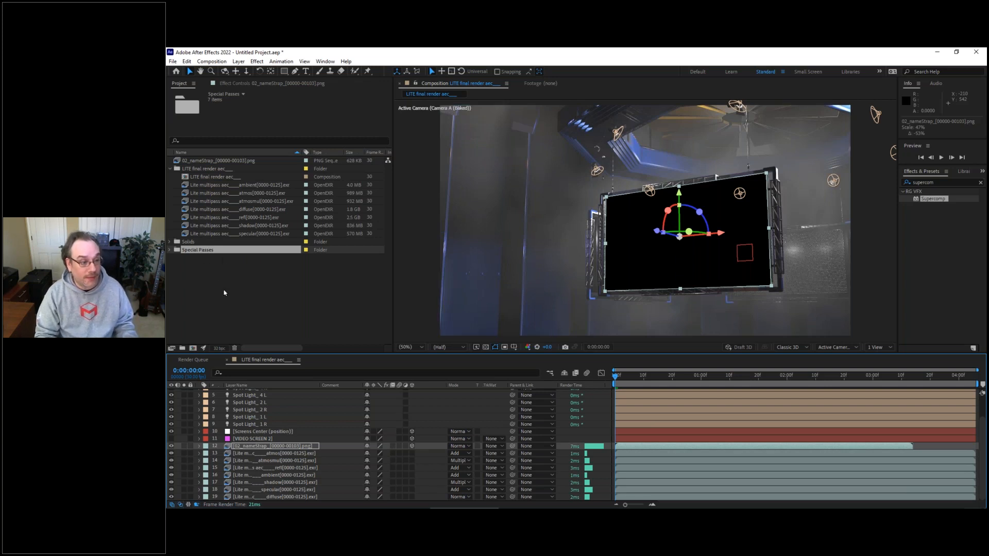
left_click(170, 250)
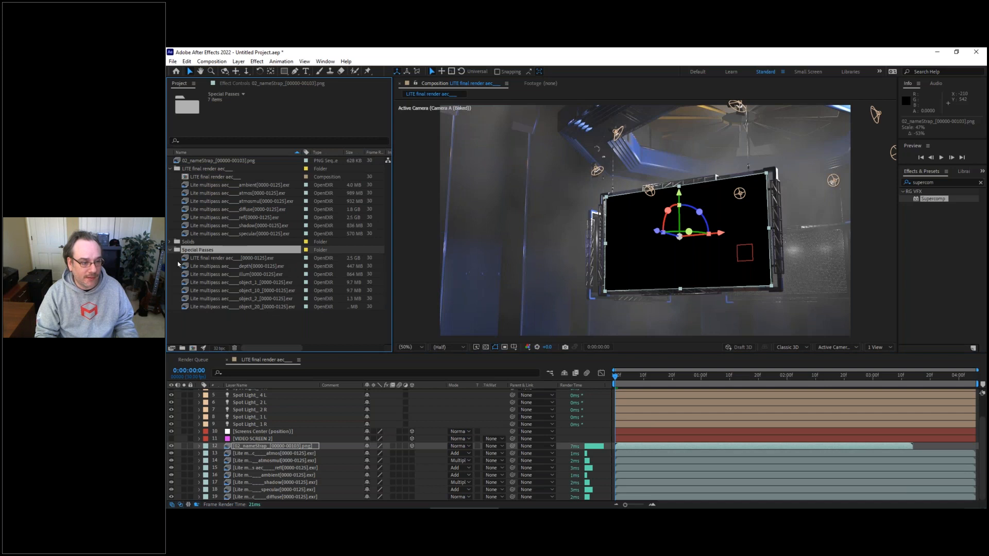
left_click(221, 283)
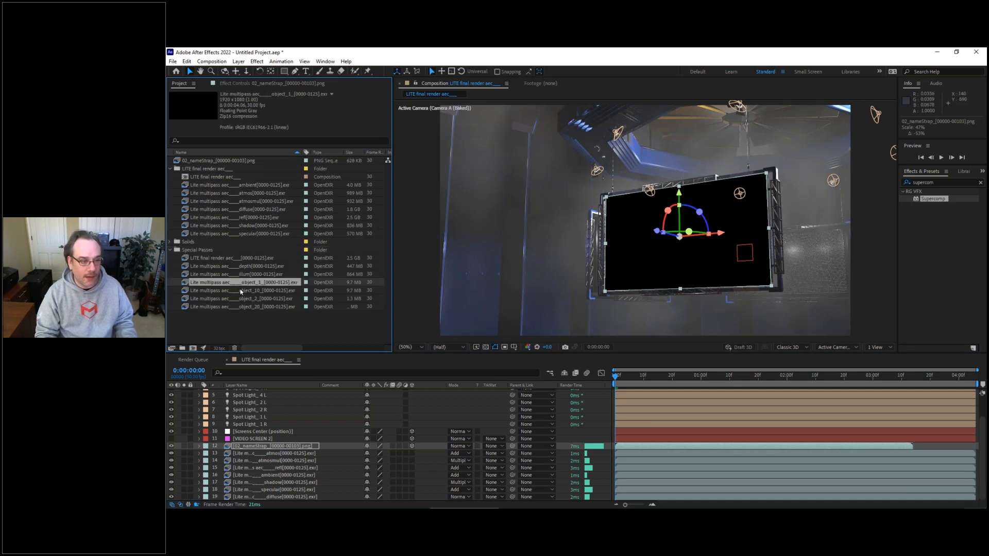
left_click_drag(221, 285, 262, 446)
left_click(492, 454)
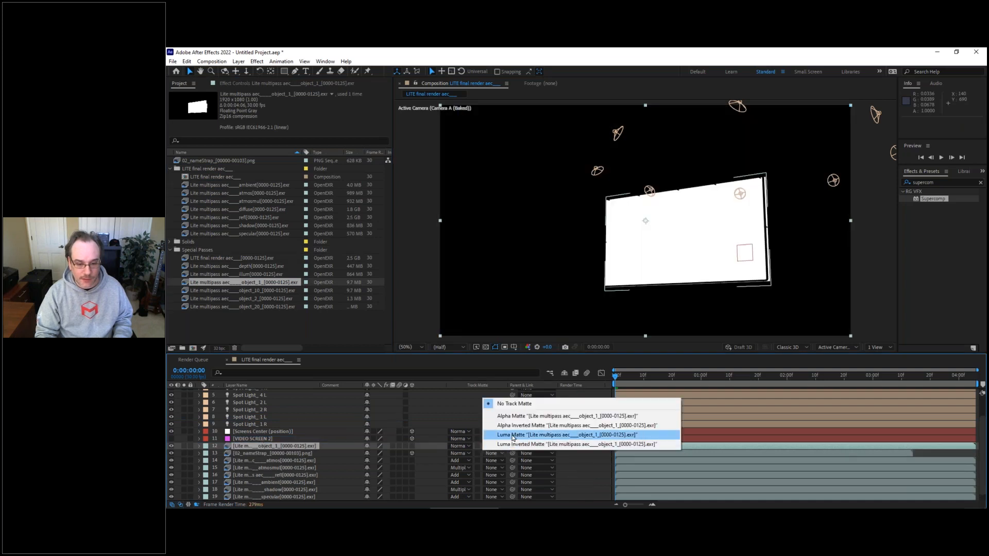
left_click(512, 439)
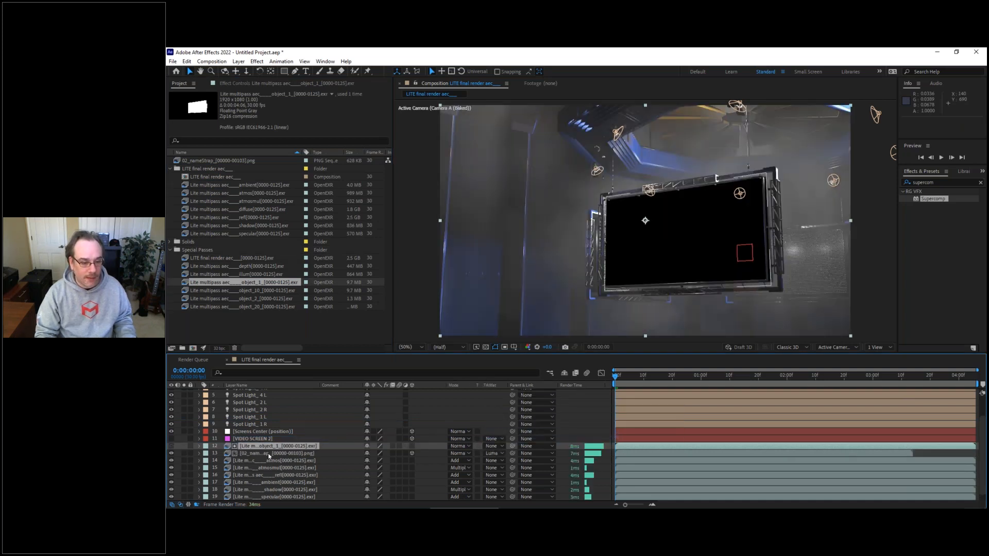
Step: Go to 0:00:00:08 and set the 02_nameStrap layer's blending mode to Add
left_click(269, 456)
left_click(639, 376)
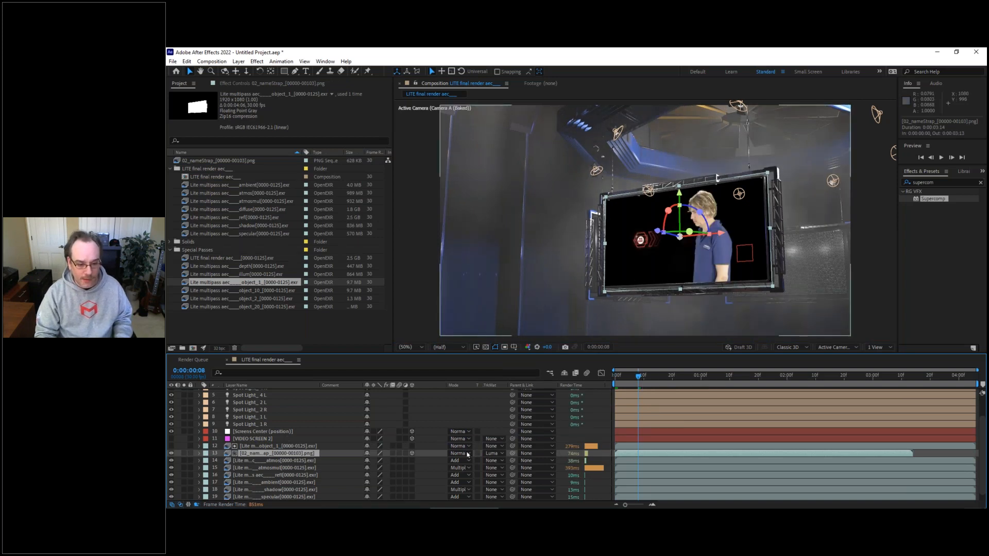
left_click(467, 453)
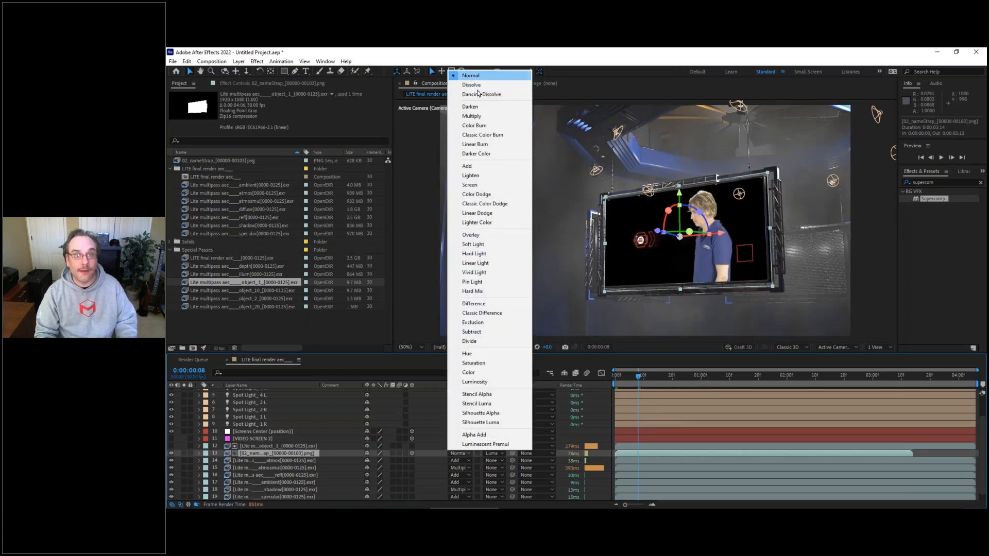
left_click(478, 167)
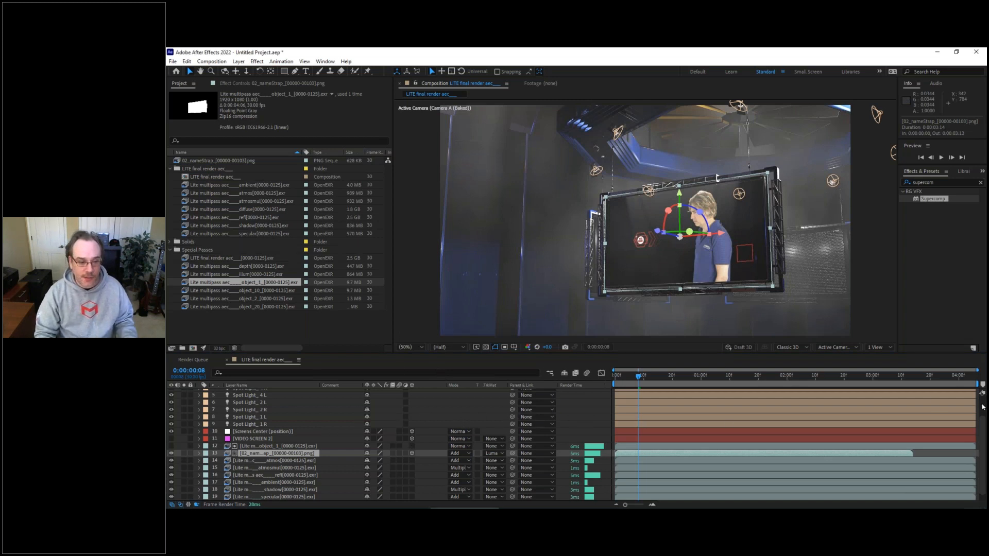
Step: Create an adjustment layer above all other layers in the composition and rename it knoll
scroll(454, 438, "up", 2)
right_click(444, 391)
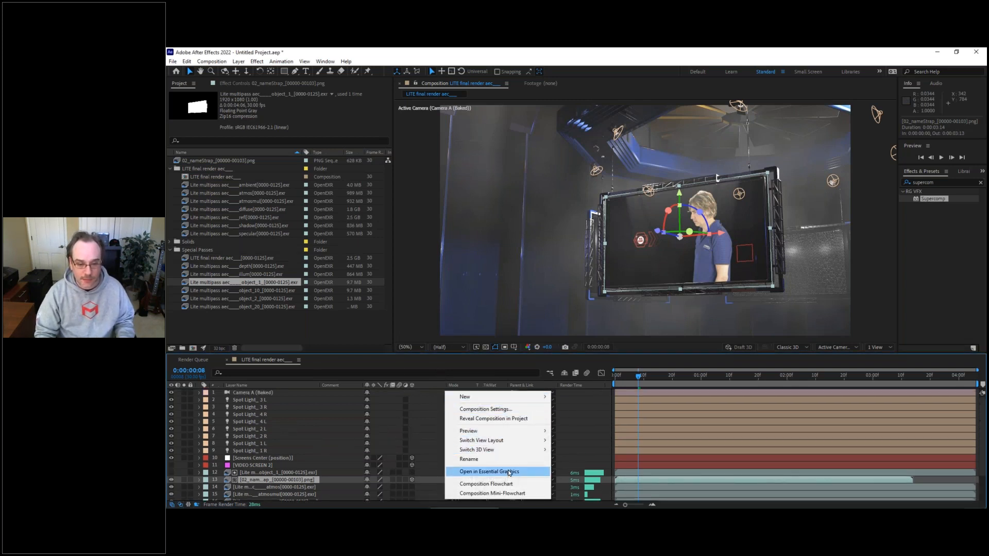
mouse_move(527, 398)
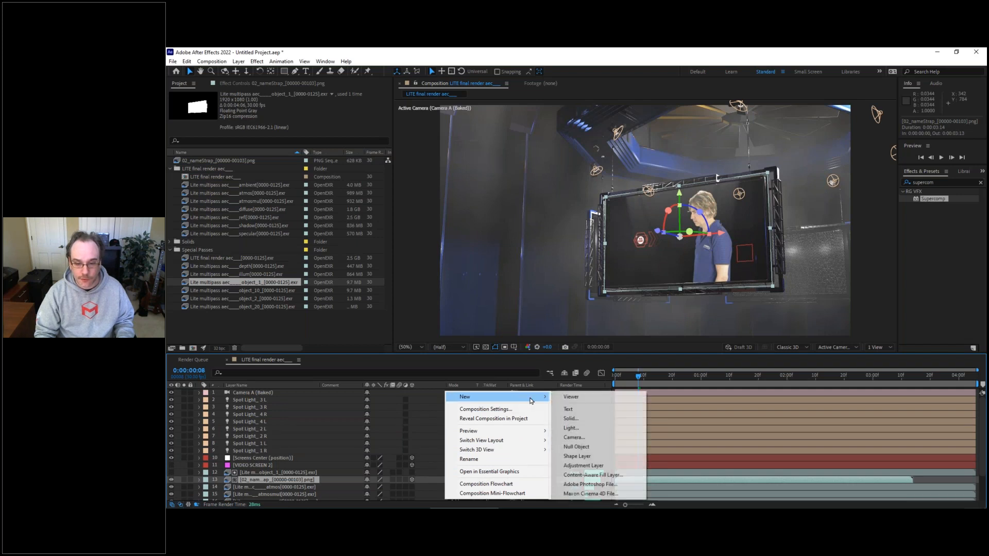
left_click(592, 465)
left_click_drag(248, 483, 251, 396)
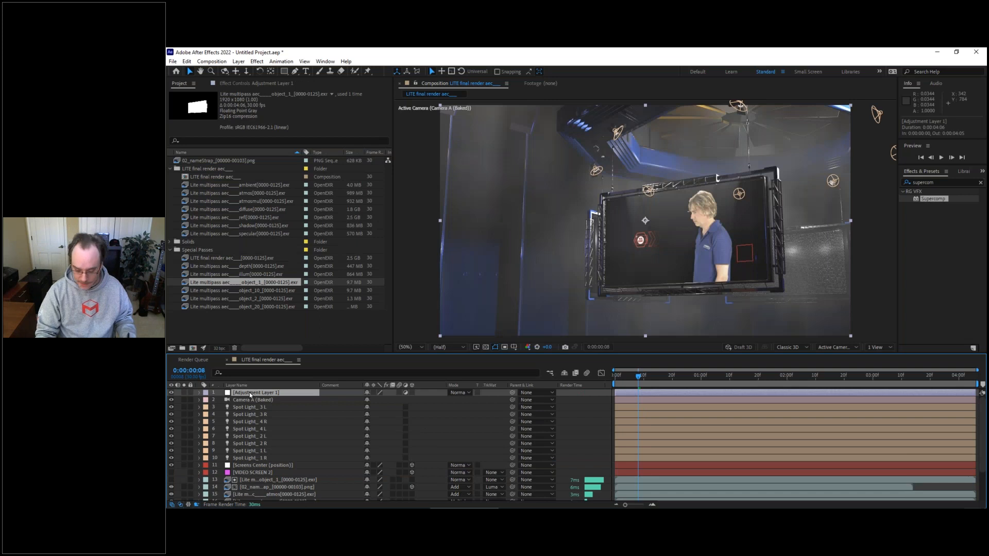
key("Return")
type("kno")
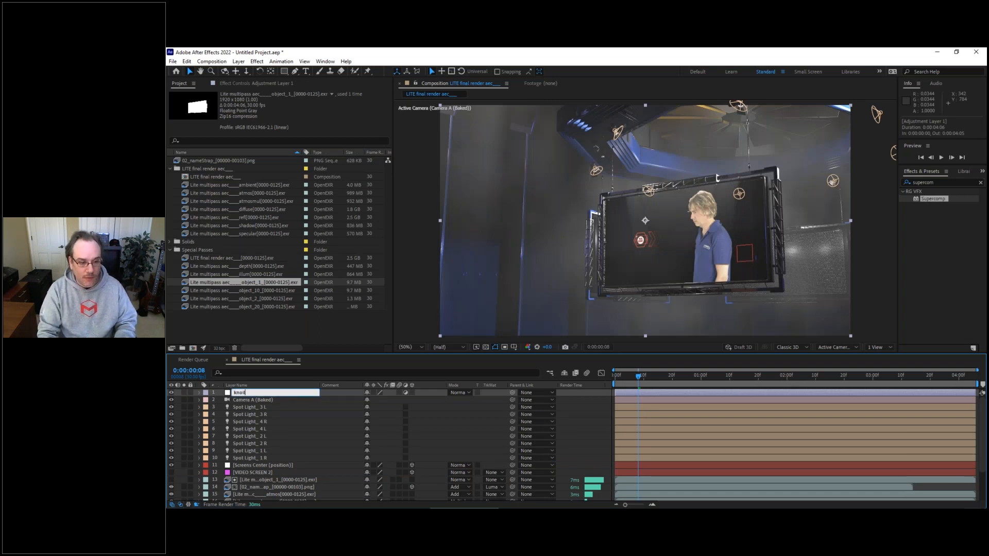
type("ll")
key("Return")
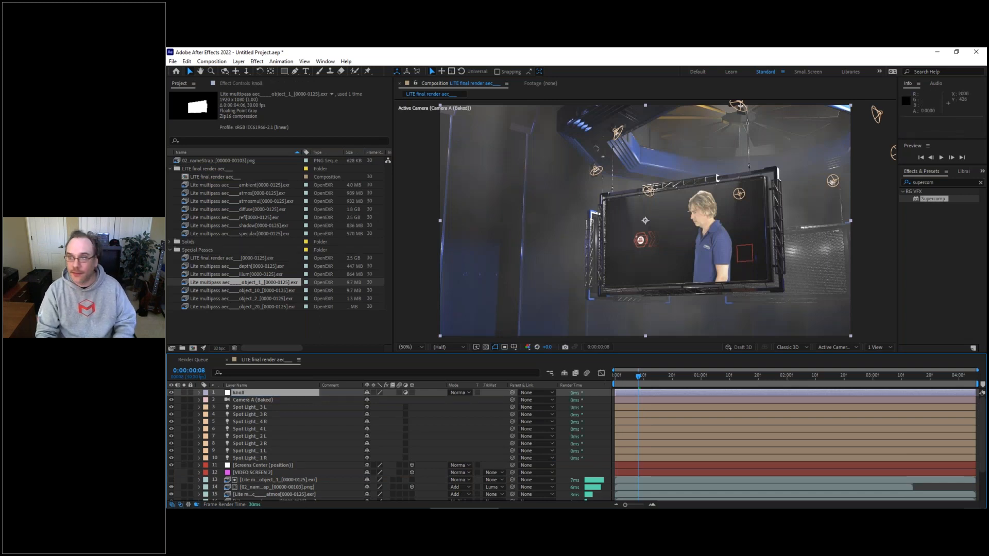
Step: Find the Knoll Light Factory effect, apply it to the knoll layer, and move its flare farther from the video screen over the dark wall
left_click(981, 183)
type("knoll")
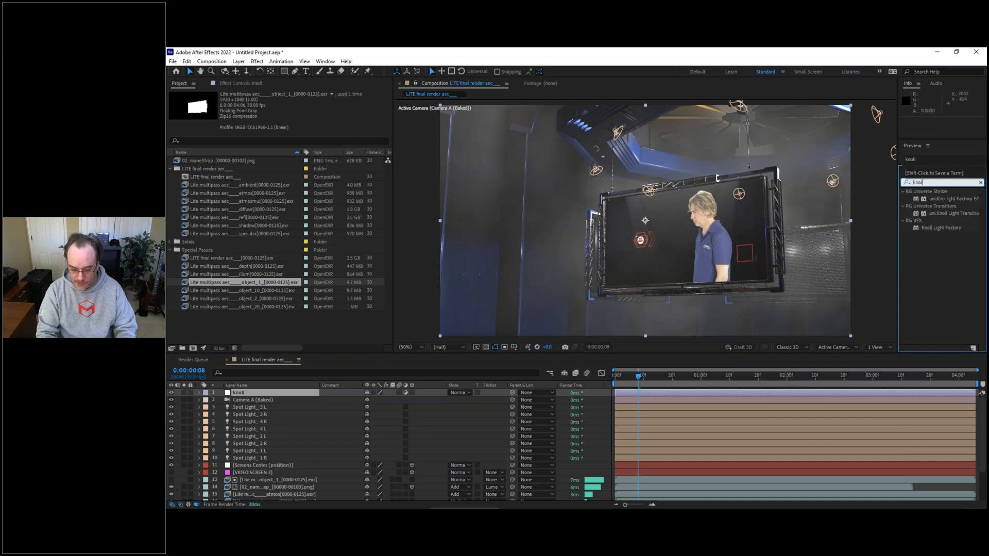
type(" light")
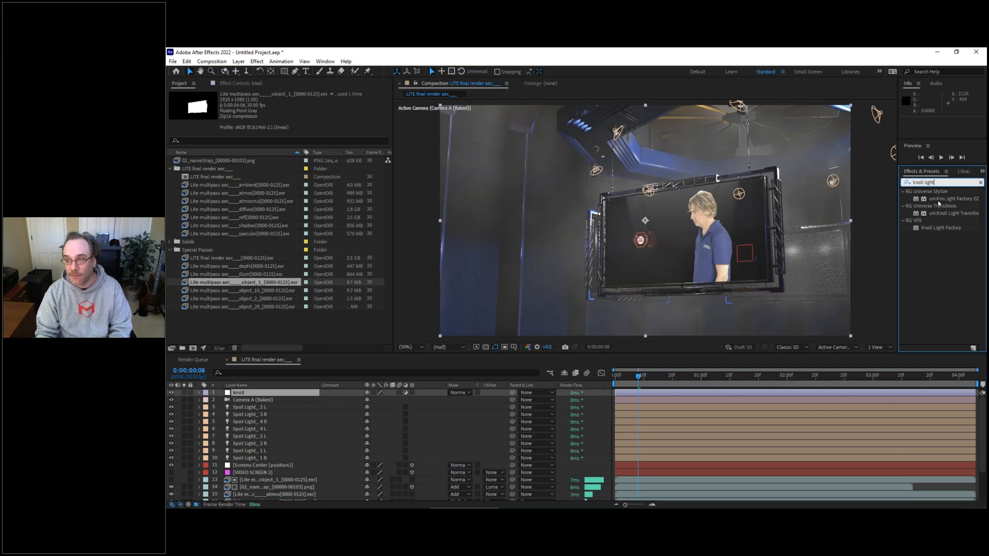
left_click_drag(937, 227, 528, 333)
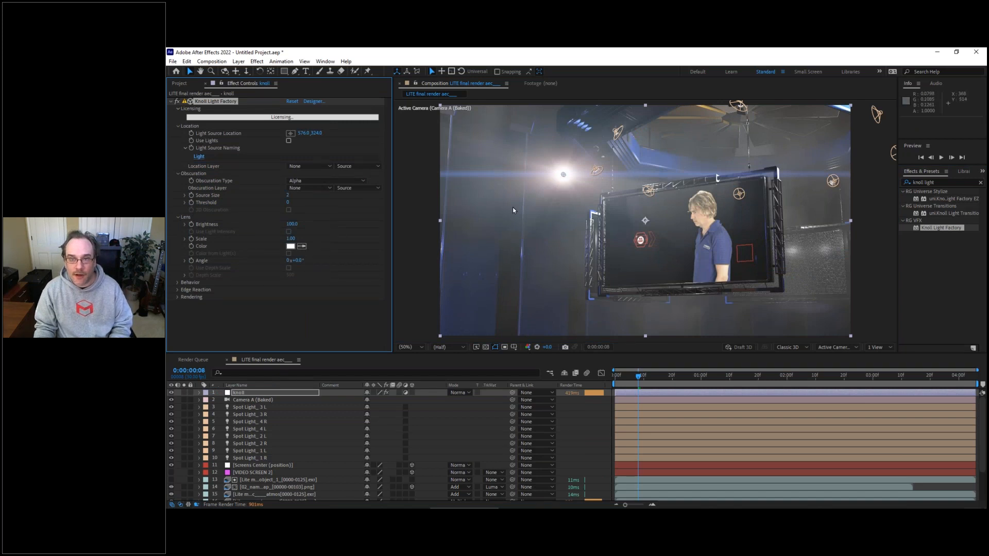
left_click_drag(564, 190, 510, 156)
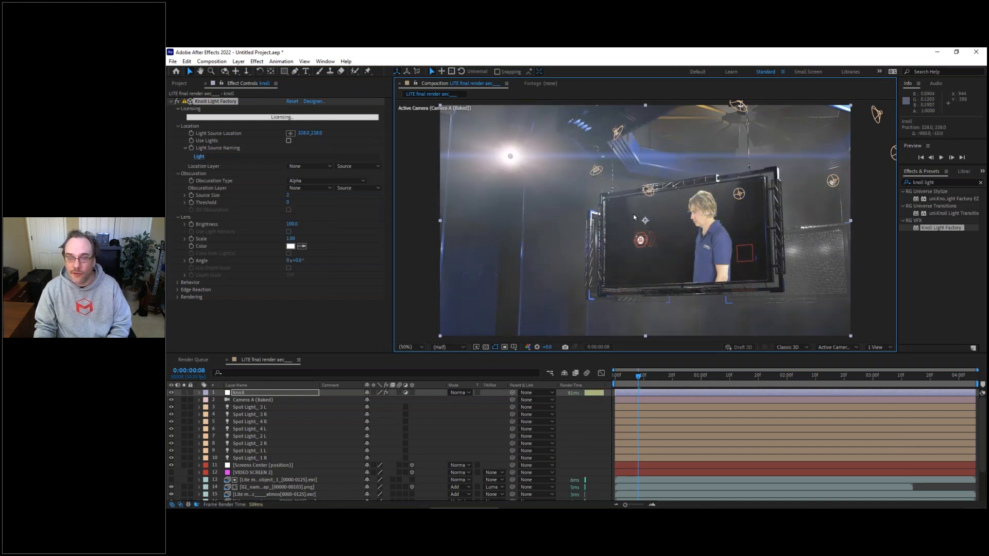
Step: Go to 0:00:01:06 and turn on Use Lights in the Knoll Light Factory effect
left_click_drag(651, 379, 718, 378)
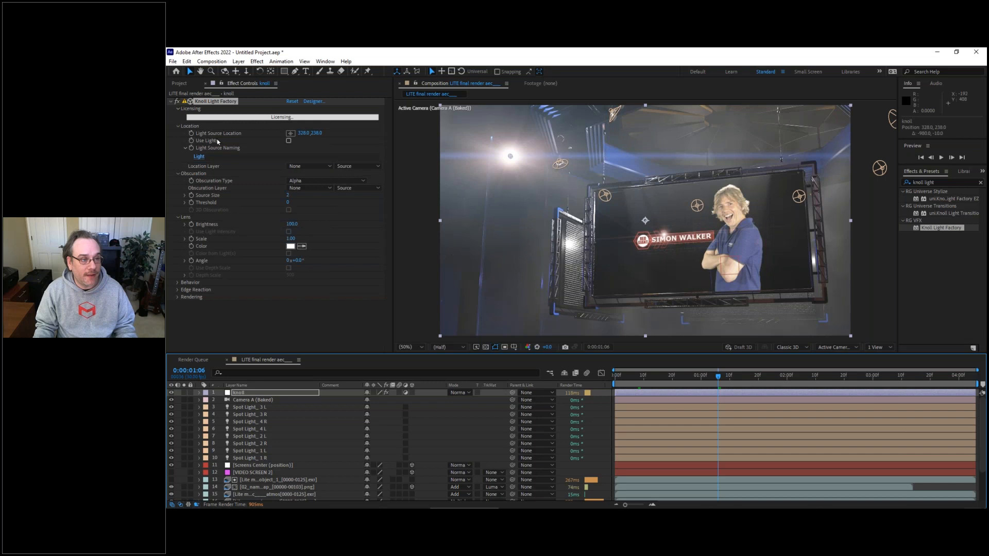
left_click(286, 142)
left_click(287, 141)
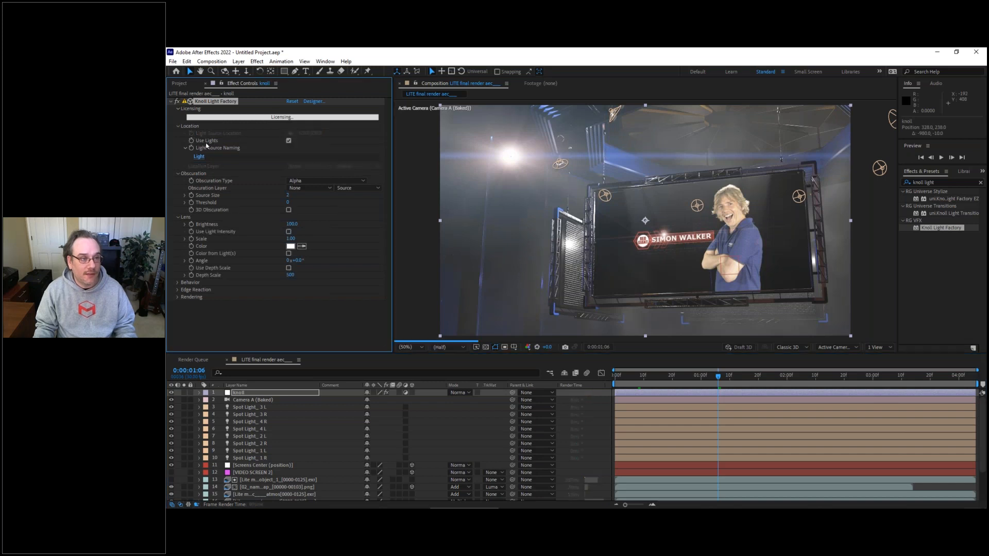
Step: Check the spot light layers' naming and set the Knoll Light Factory light source name to match to "Spot Light_"
left_click(247, 408)
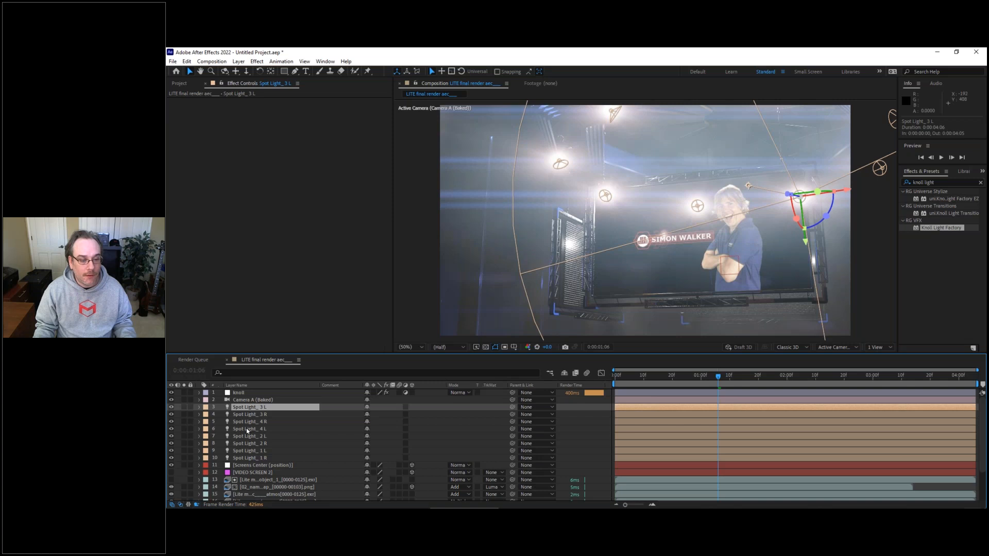
left_click(247, 429)
left_click(249, 437)
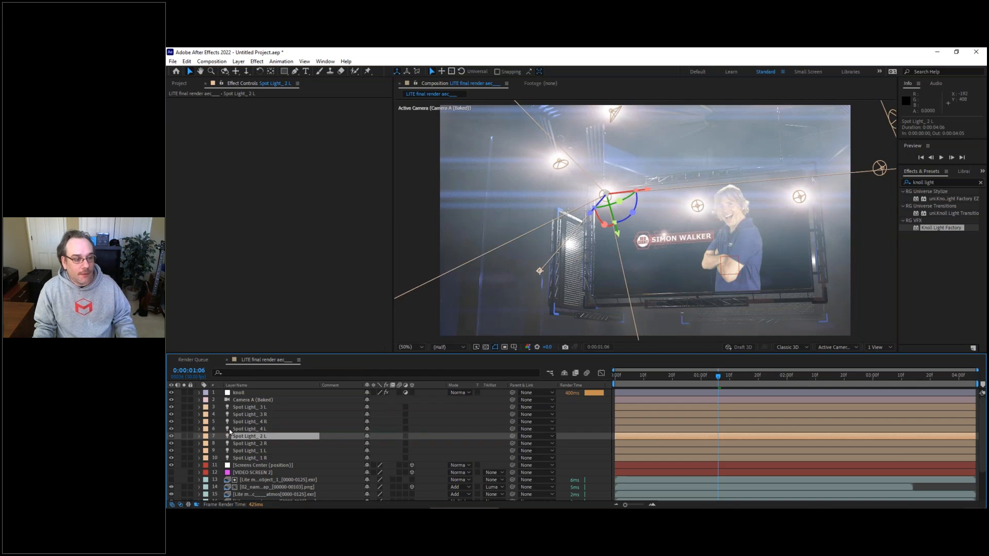
left_click(238, 393)
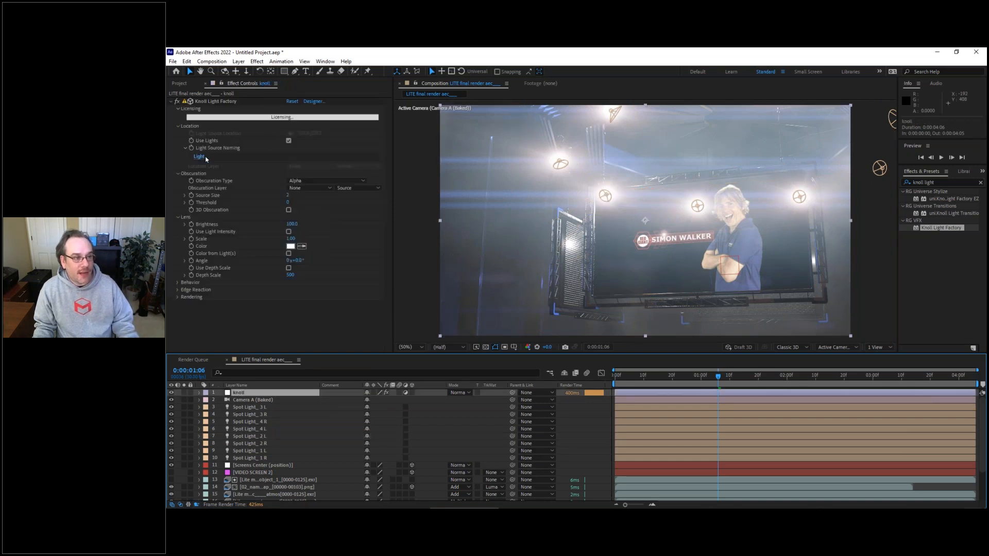
left_click(201, 159)
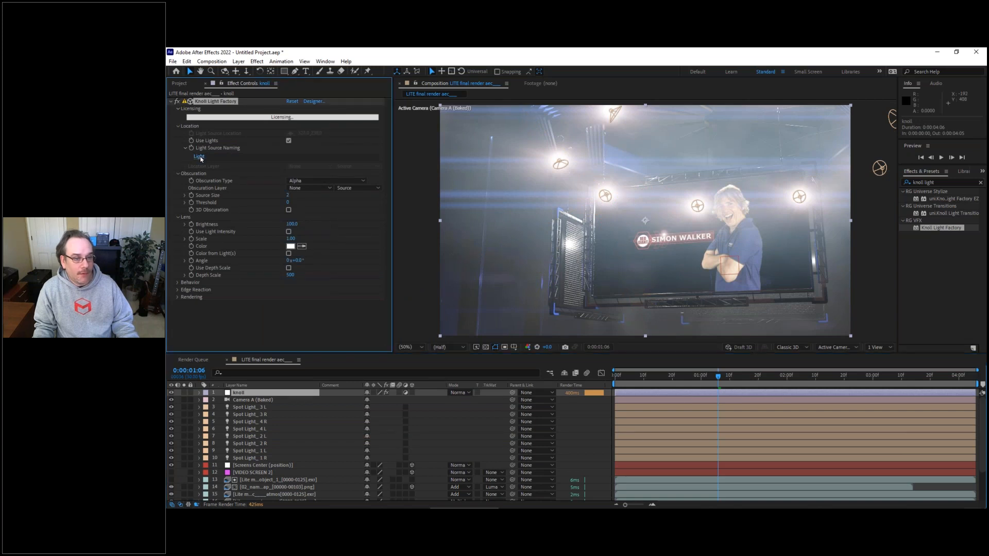
left_click(201, 158)
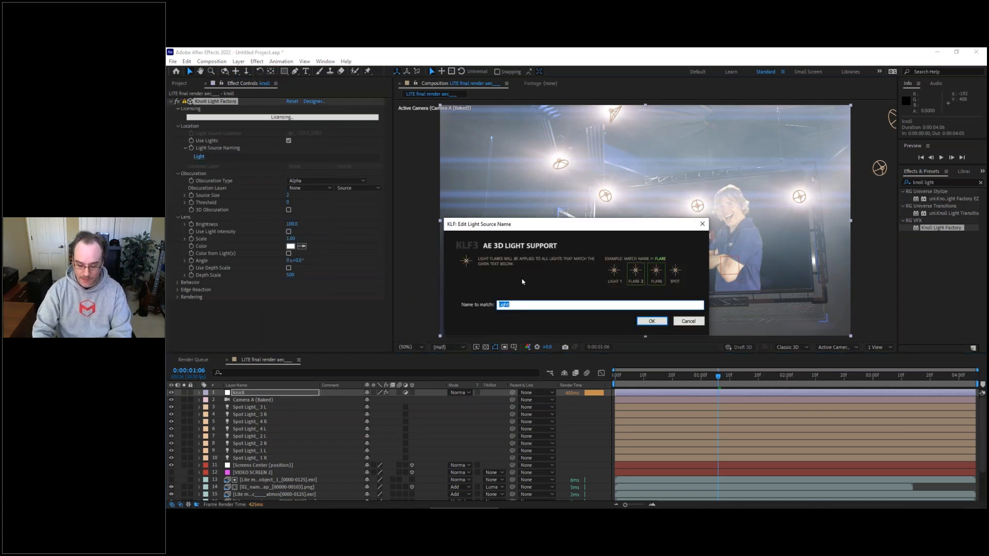
type("Spot")
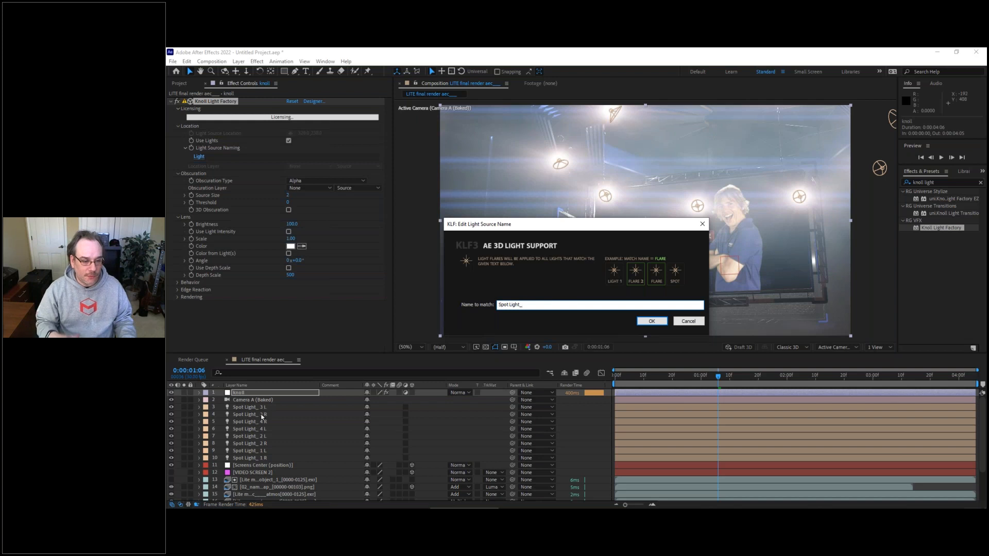
left_click(652, 321)
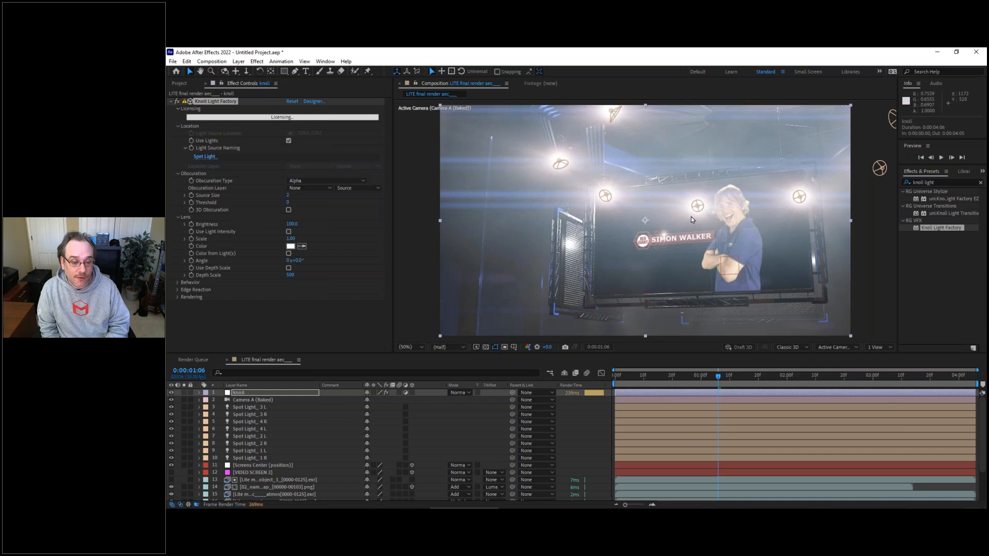
Step: Import the Lite multipass aec____FramedScreen_000.png screen matte sequence from the recent footage into the project root
double_click(207, 189)
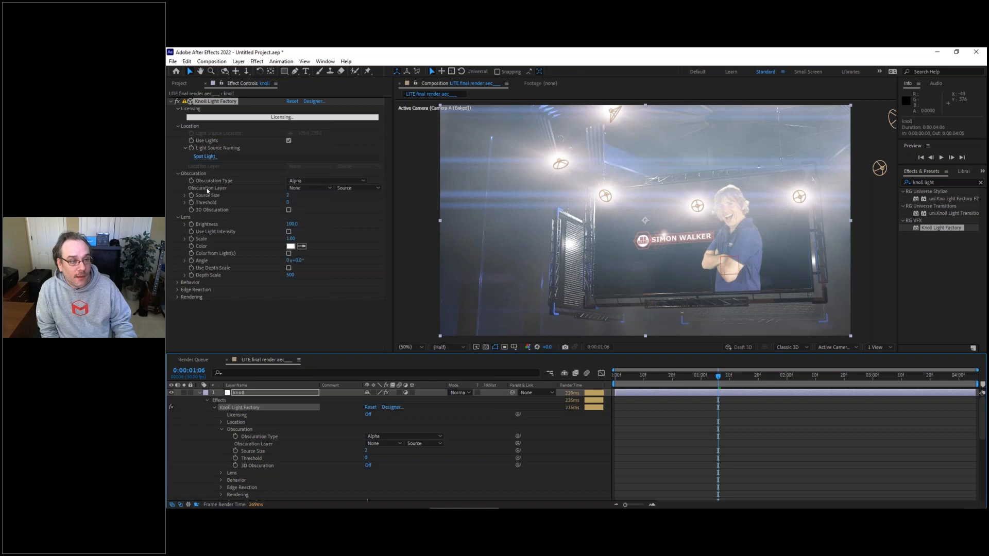
left_click(200, 392)
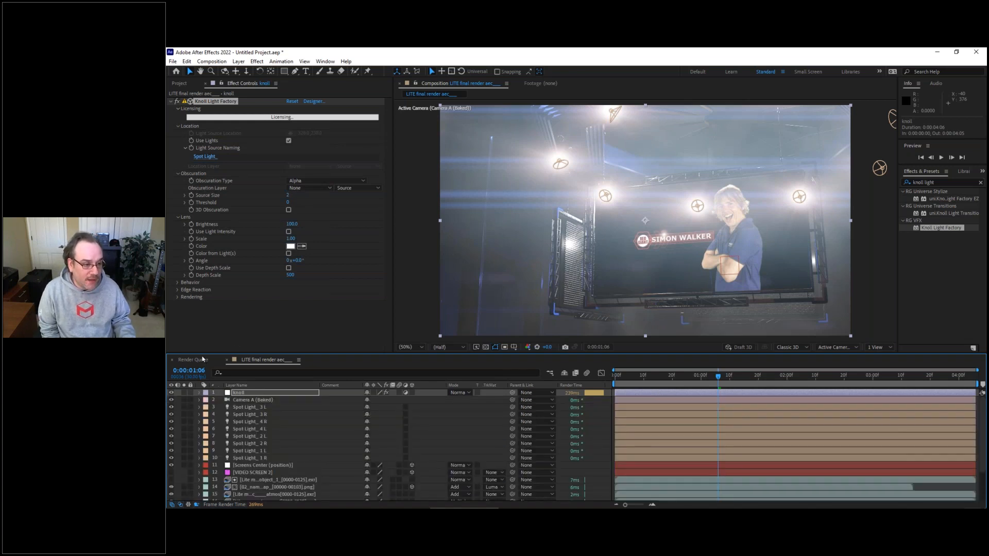
left_click(181, 85)
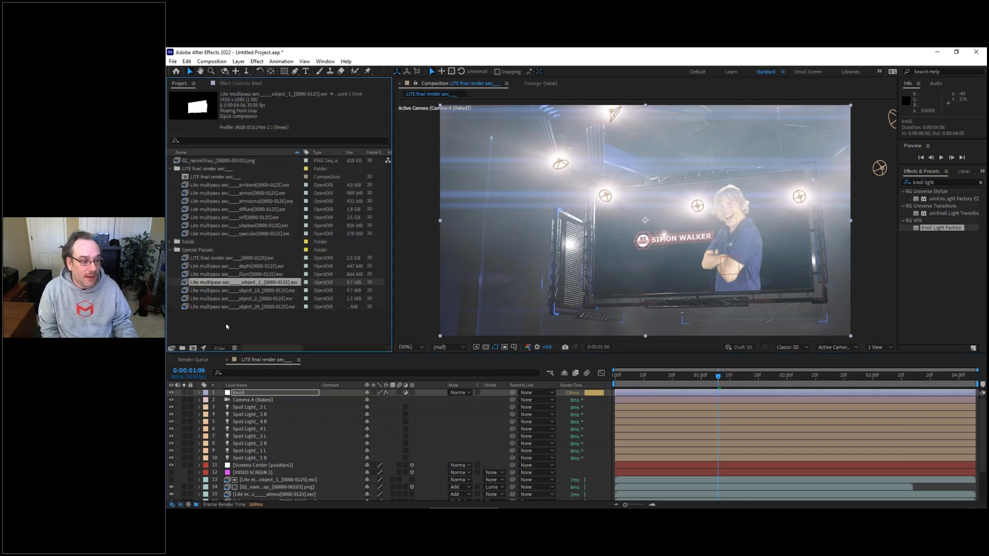
left_click(170, 250)
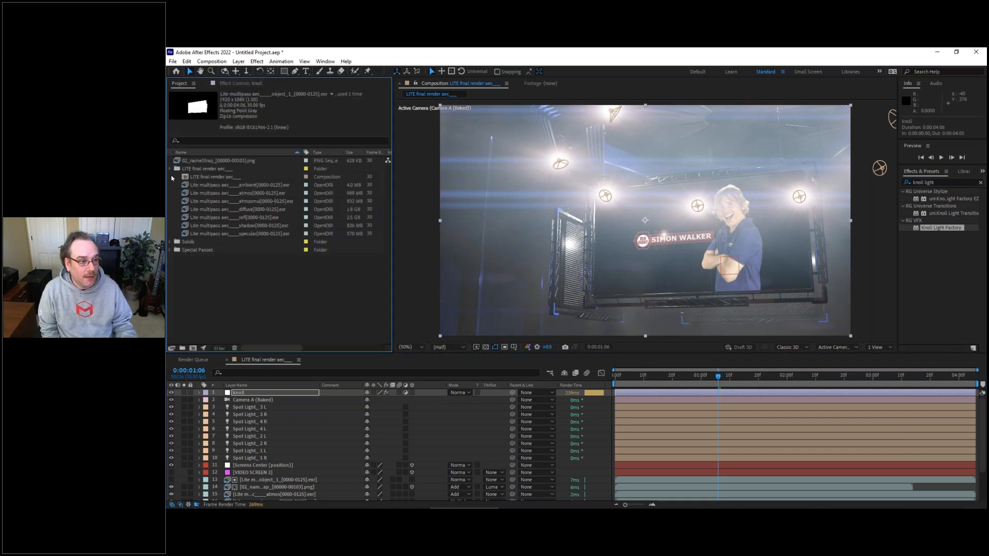
left_click(171, 168)
right_click(219, 235)
mouse_move(304, 286)
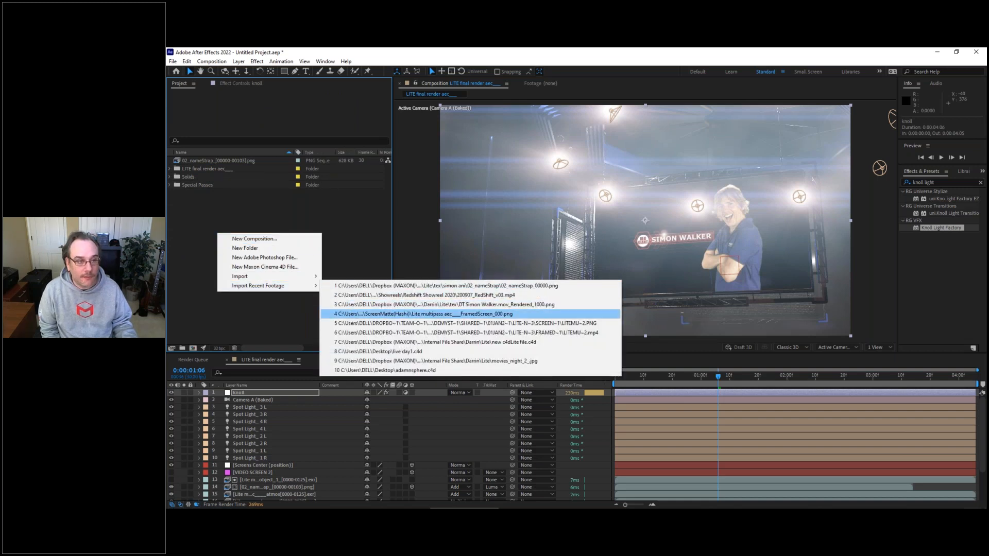
left_click(349, 315)
Step: Preview the FramedScreen matte sequence and add it to the composition as a hidden layer above knoll
double_click(176, 177)
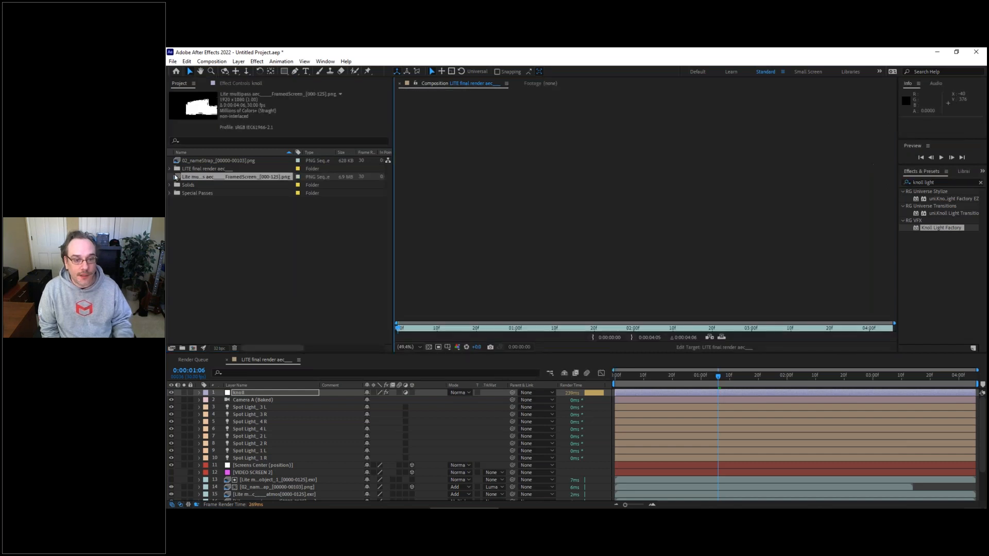
key("space")
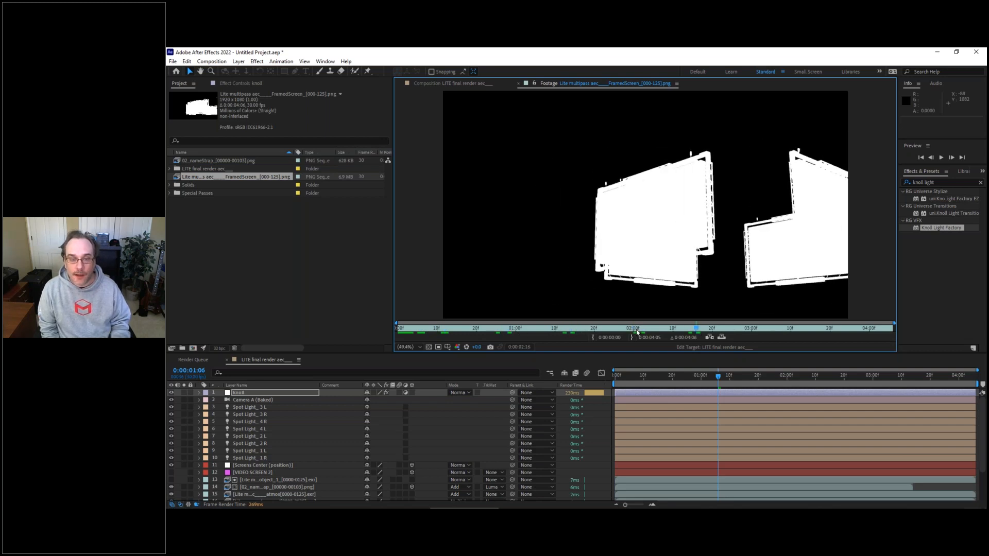
key("space")
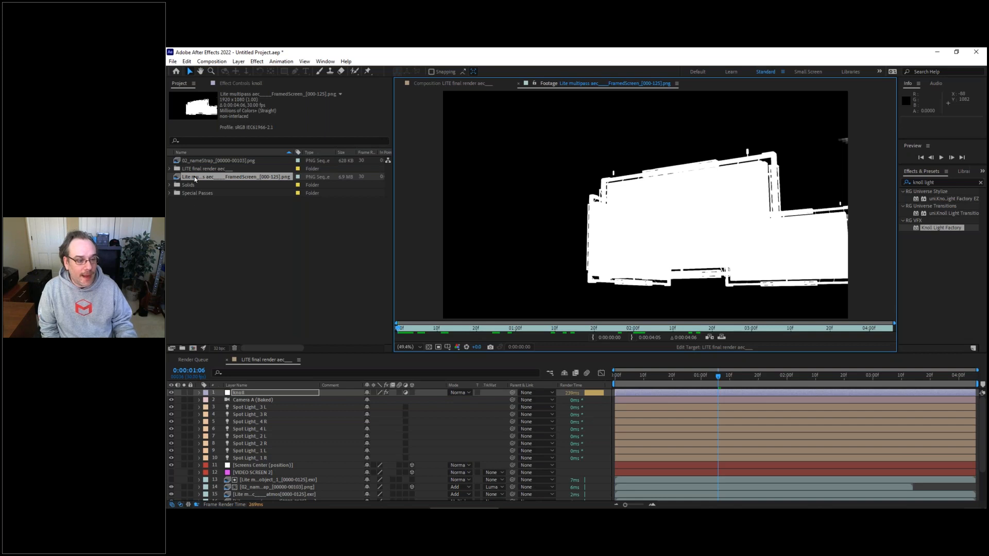
left_click_drag(194, 177, 240, 394)
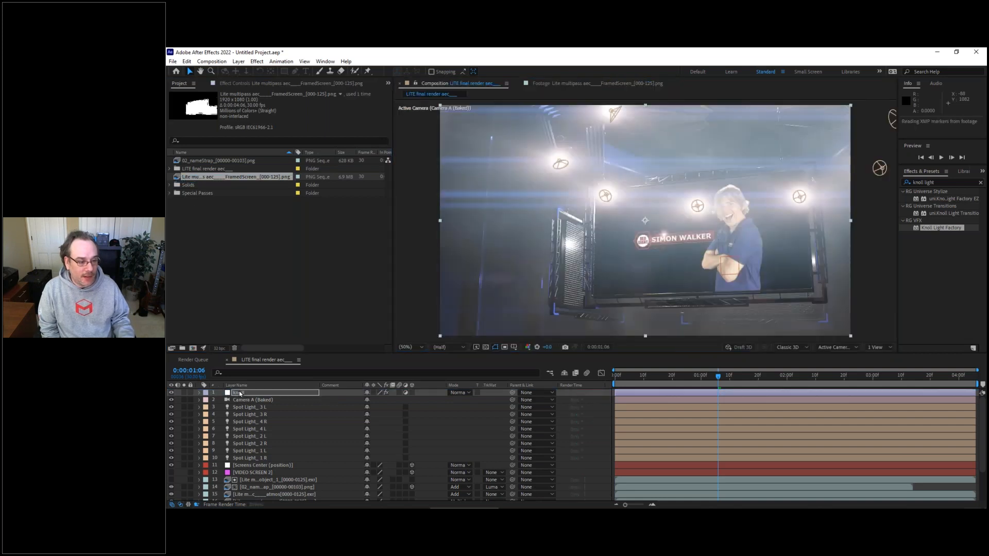
left_click(172, 393)
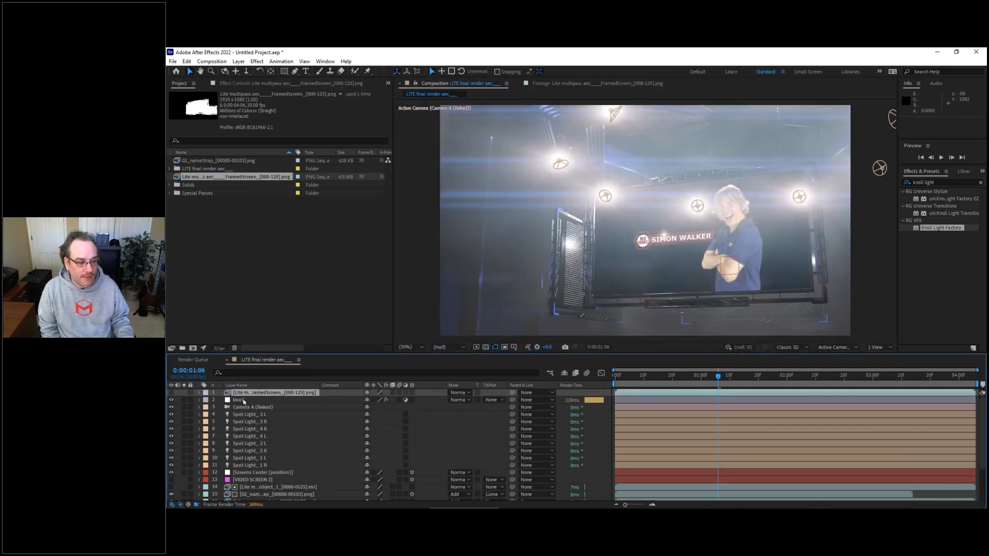
Step: In knoll's Knoll Light Factory effect, use the FramedScreen layer as Obscuration Layer with Obscuration Type Inverse Luminance
left_click(240, 400)
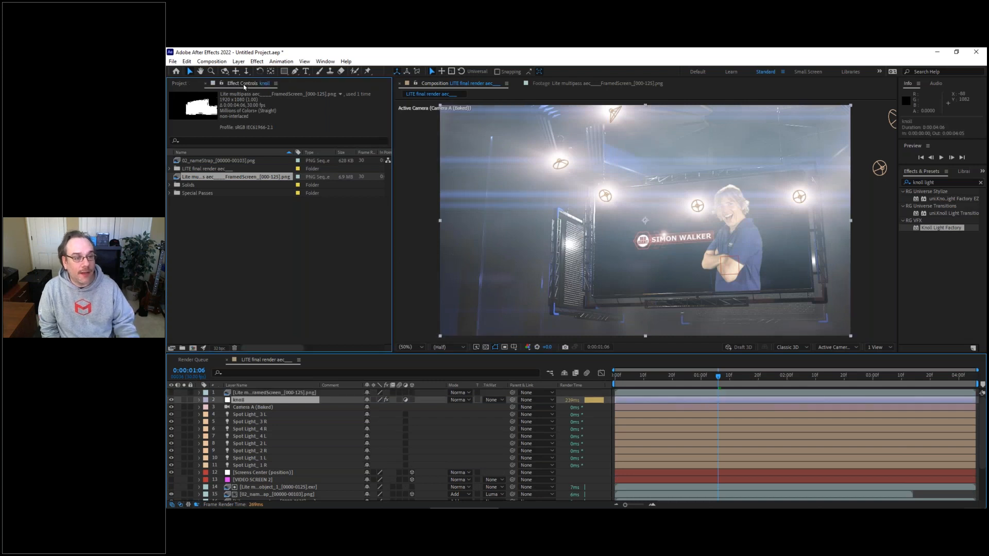
left_click(241, 83)
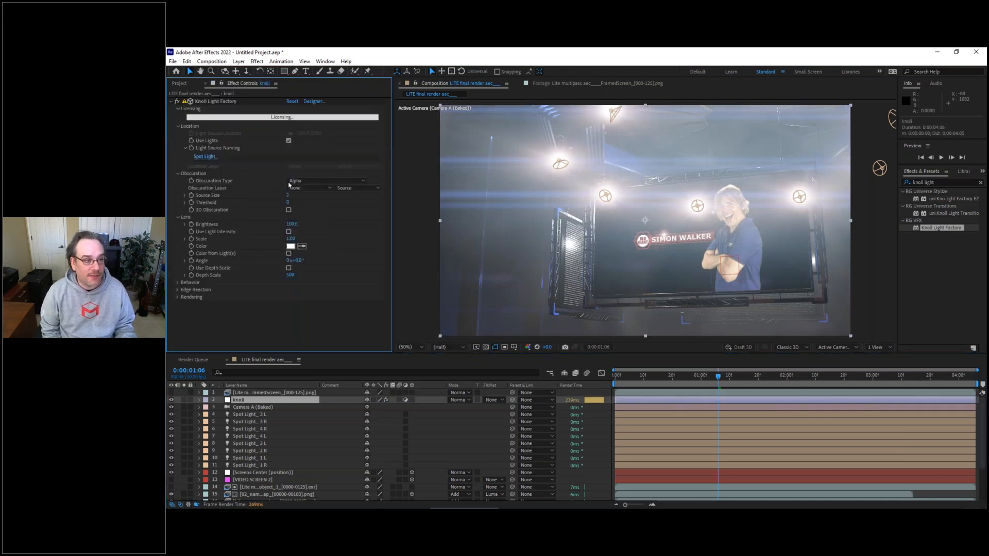
left_click(304, 189)
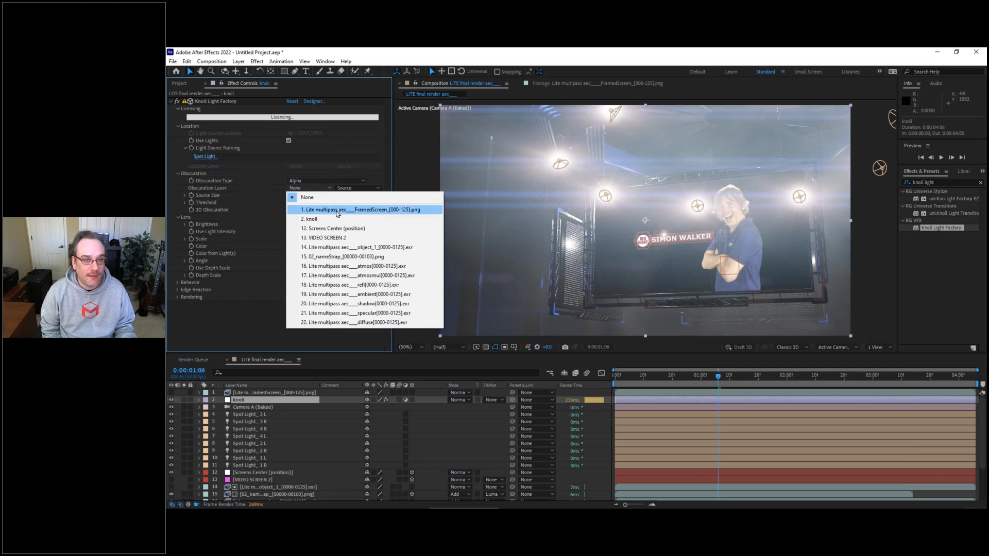
left_click(364, 211)
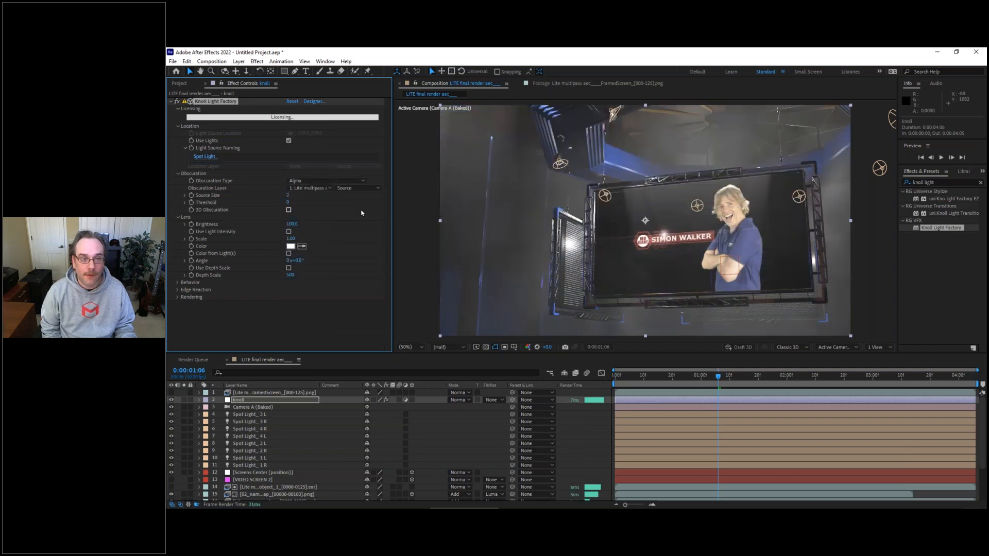
left_click(311, 181)
left_click(319, 228)
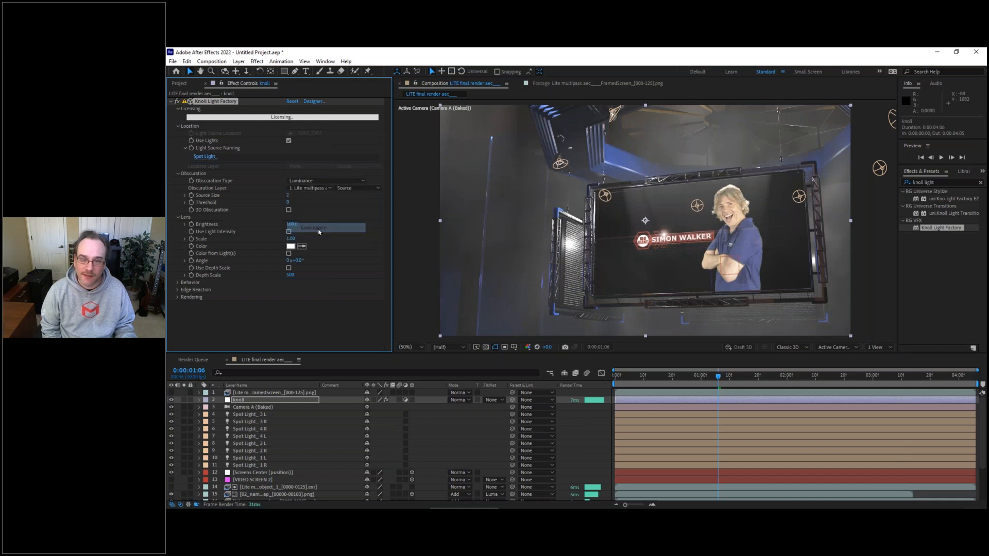
left_click(334, 182)
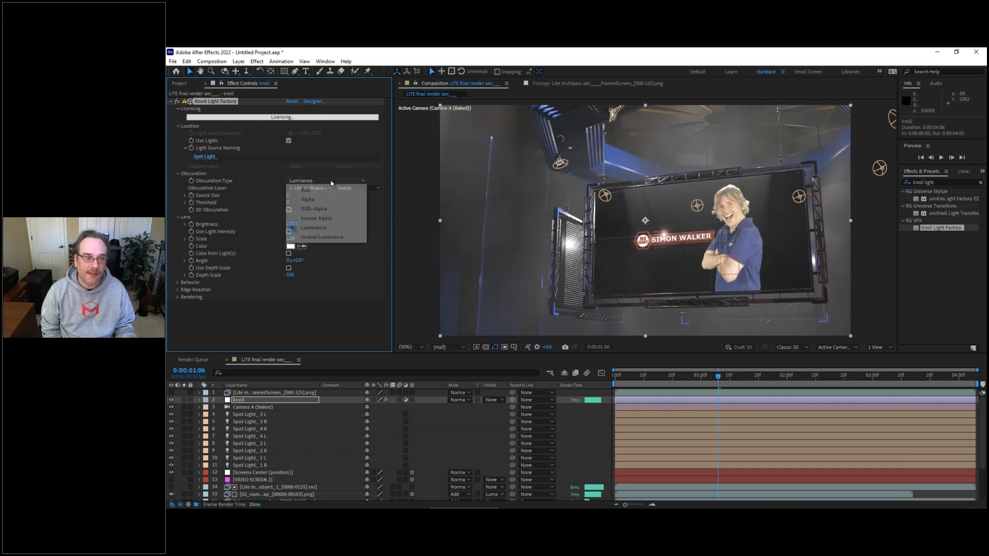
left_click(320, 238)
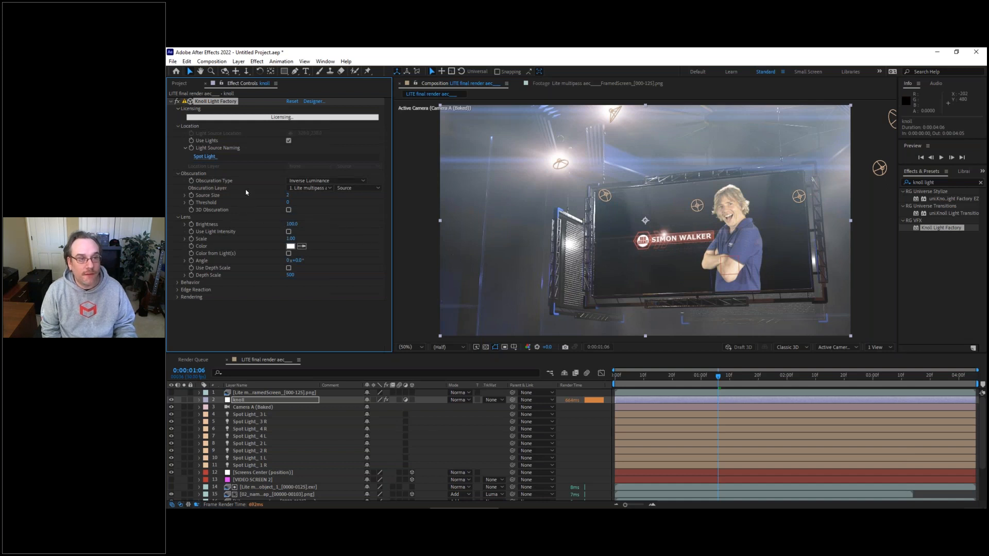
Step: Browse the lens flare presets in the Knoll Light Factory Lens Designer and apply the Panamorphic preset
left_click(313, 102)
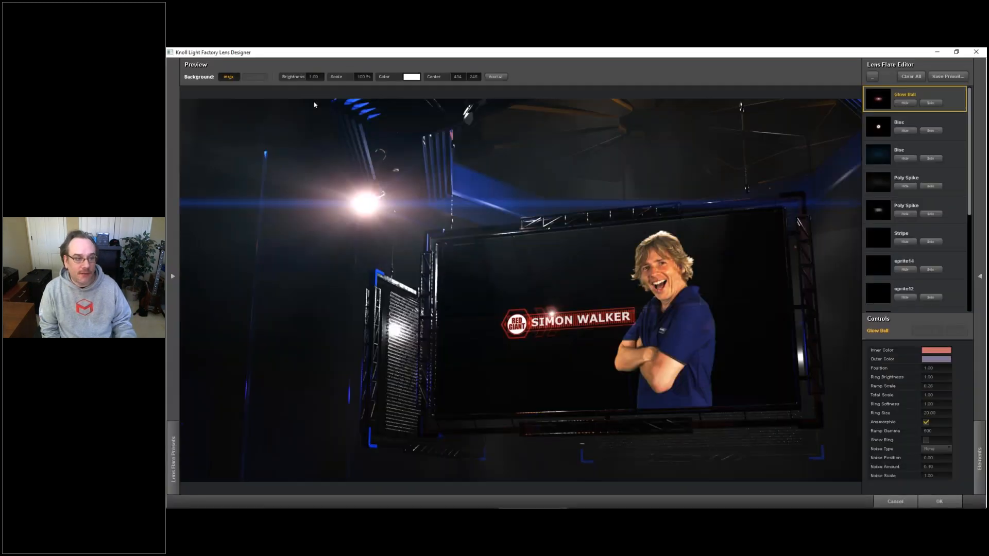
left_click(173, 275)
left_click(173, 274)
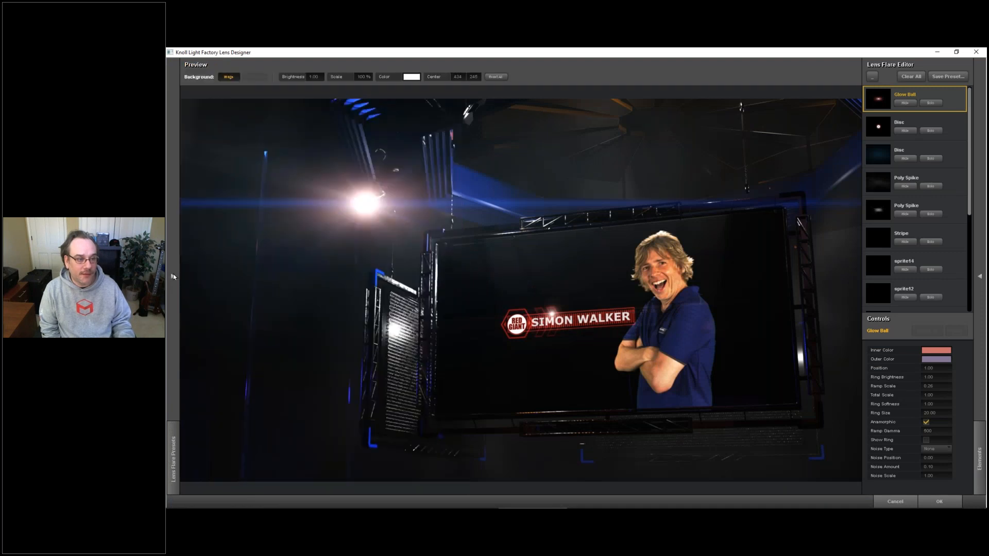
left_click(173, 277)
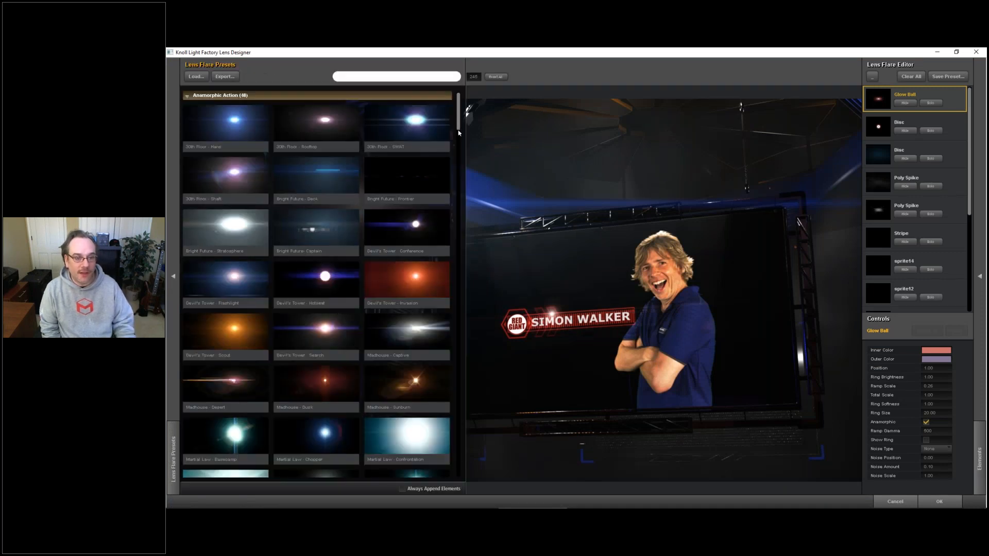
scroll(459, 155, "down", 10)
scroll(458, 206, "down", 15)
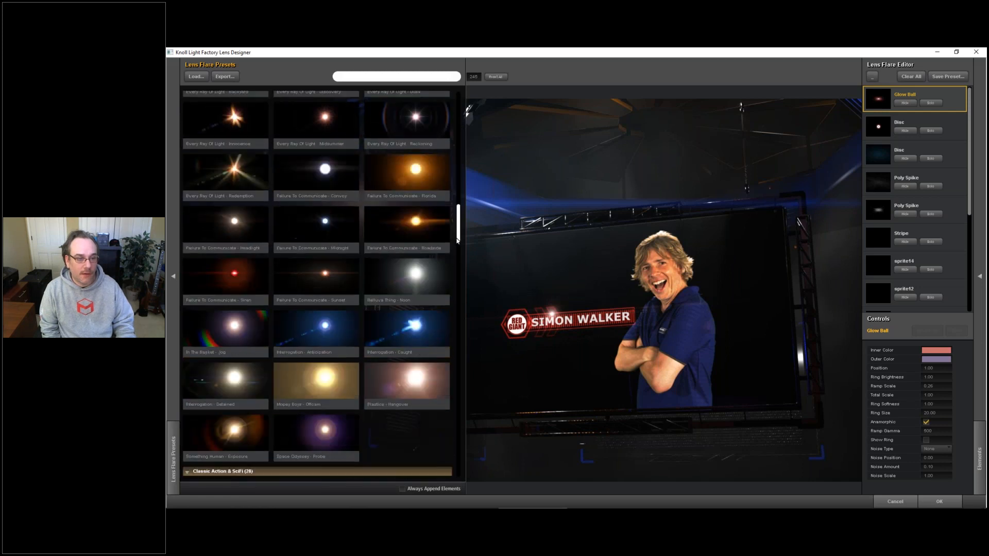
scroll(458, 325, "down", 12)
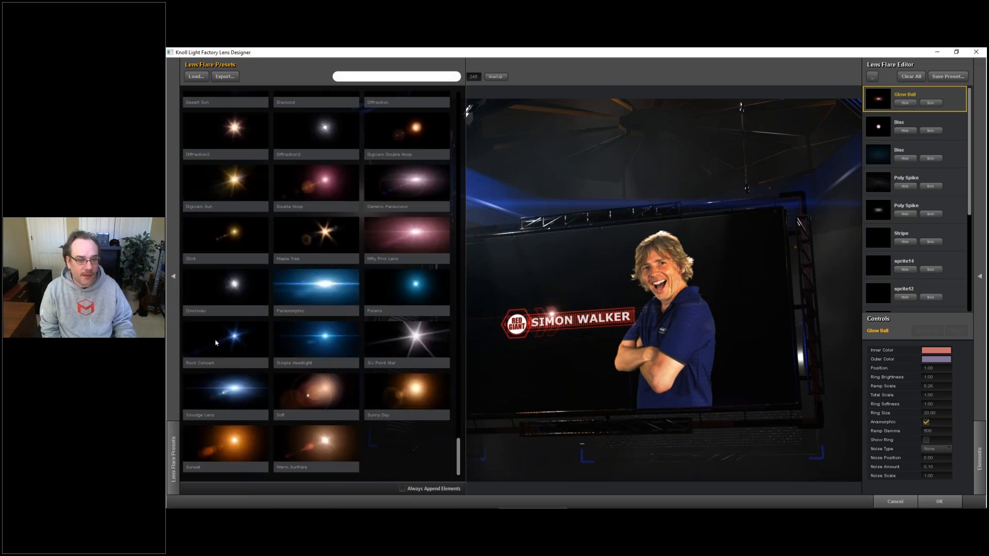
left_click(321, 286)
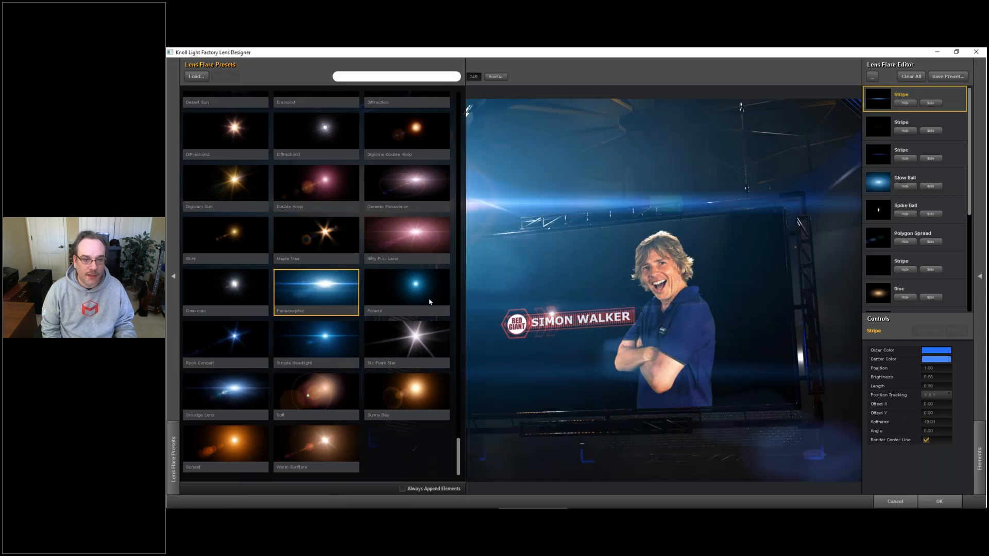
left_click(660, 357)
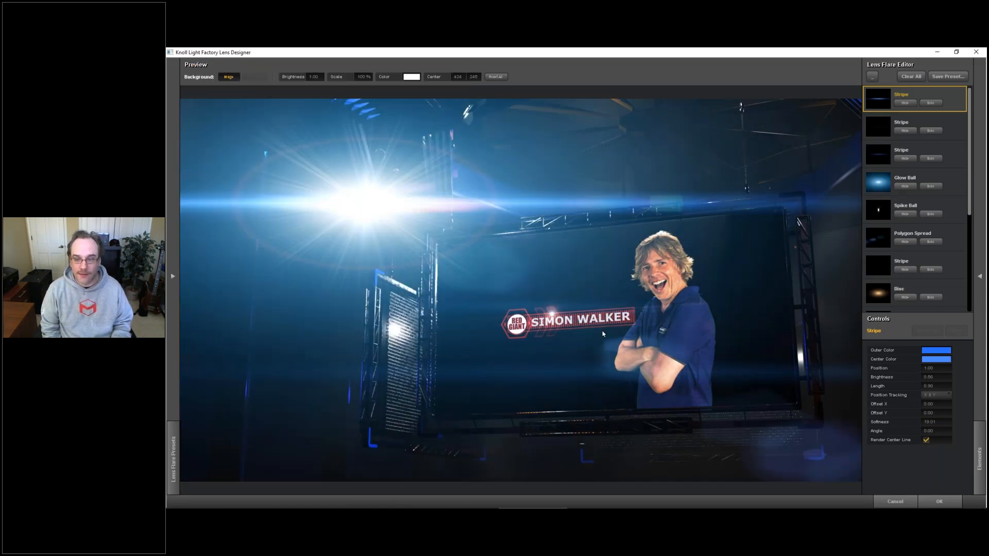
left_click(939, 503)
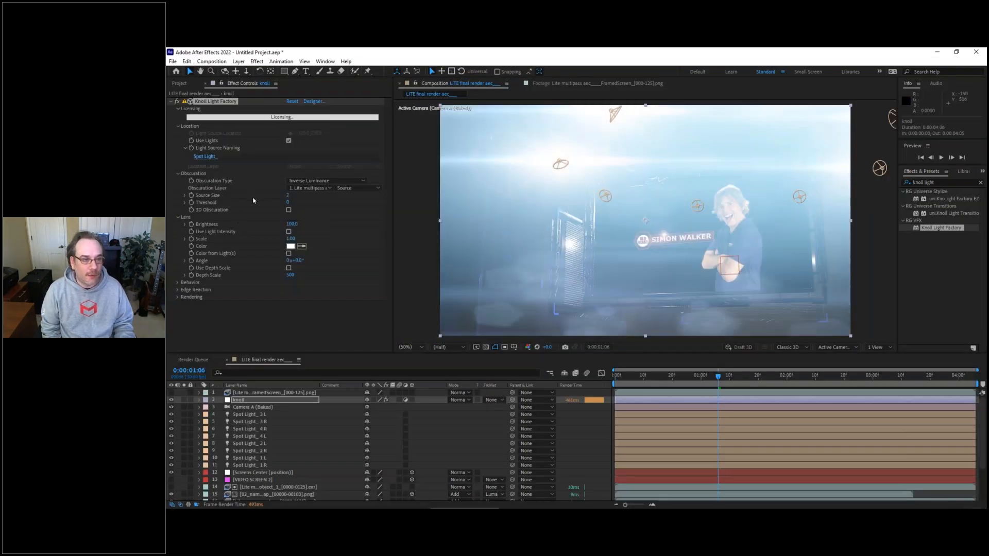
Step: Reduce the flare's Brightness to 37 and Scale to 0.41, and preview the composition from 0:00:00:29
left_click_drag(292, 224, 263, 237)
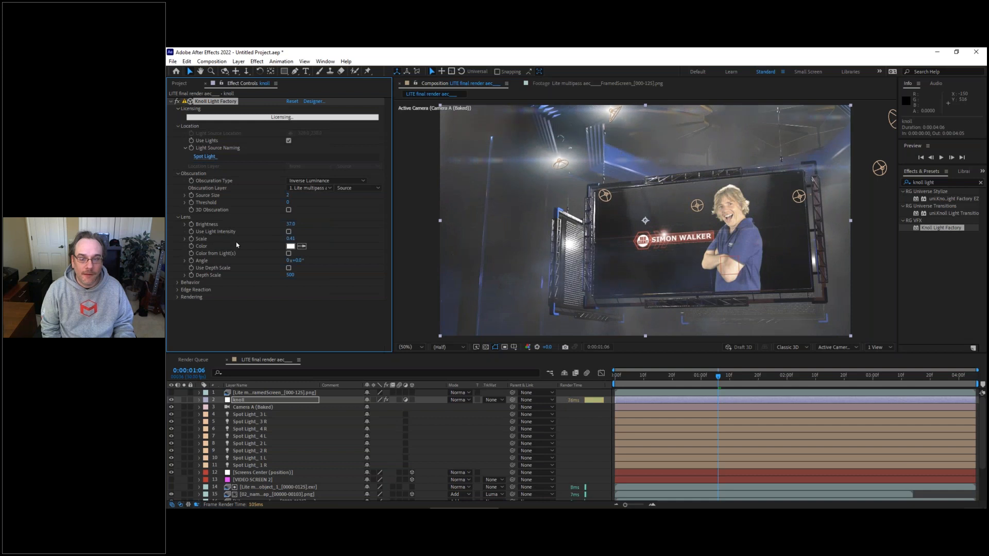
left_click(698, 376)
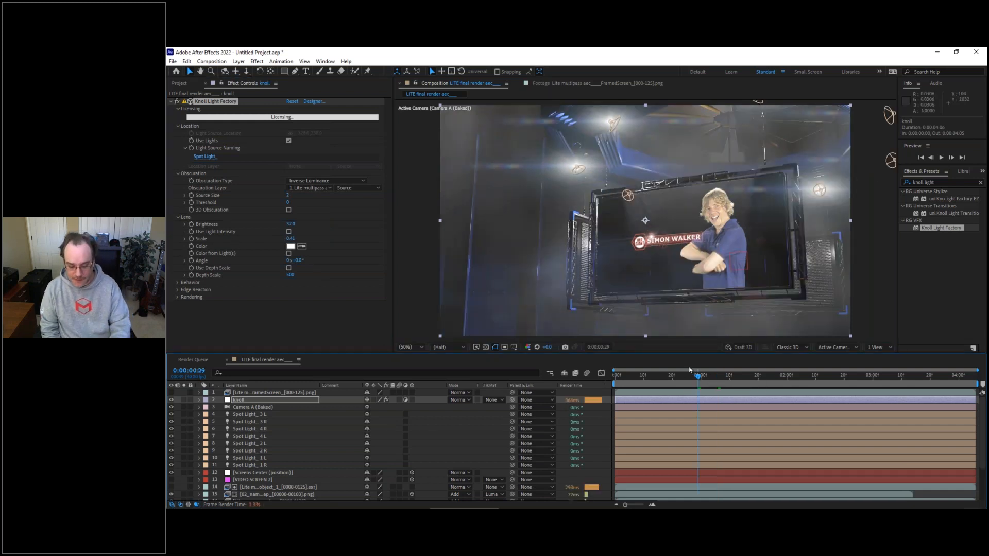
key("space")
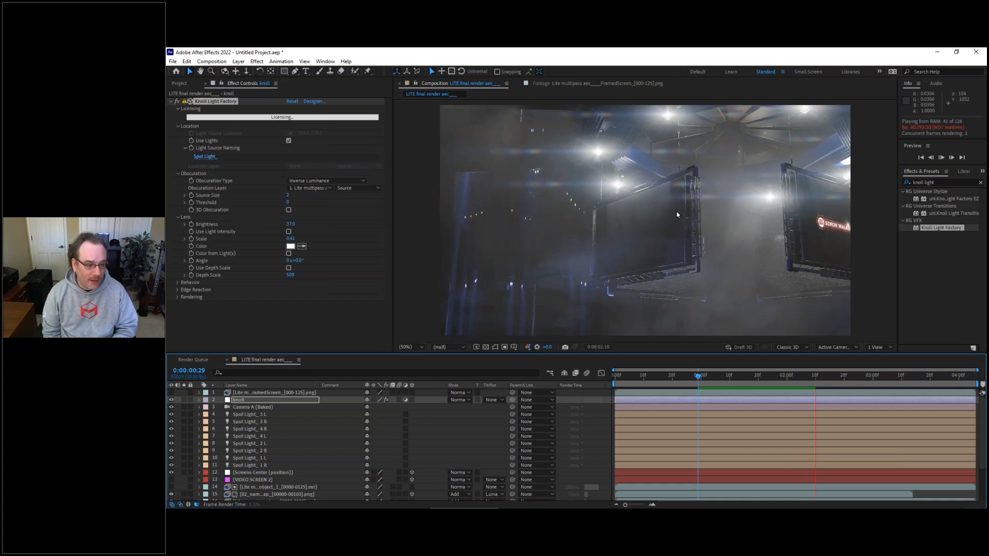
Step: Examine the Edge Reaction and Behavior settings of the Knoll Light Factory effect
left_click(178, 290)
left_click(178, 290)
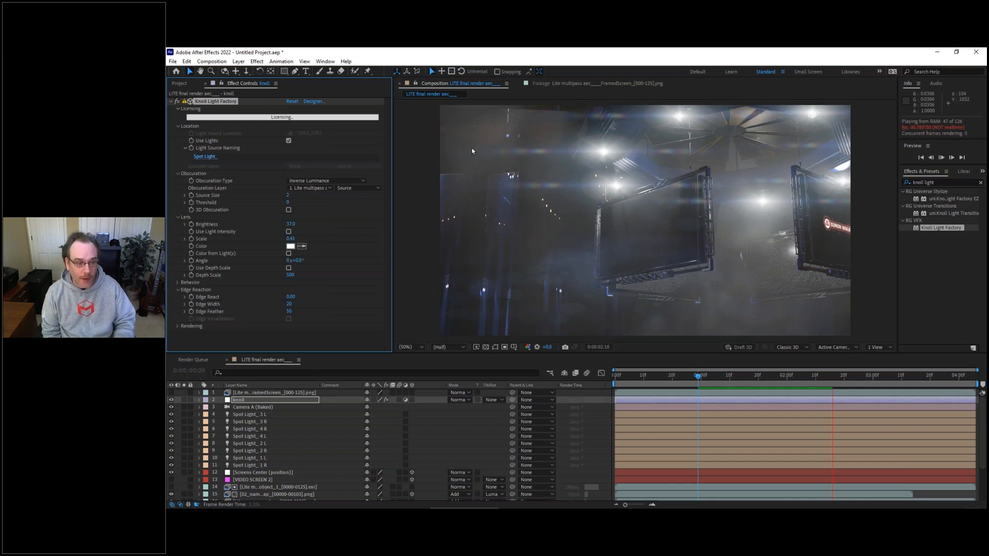
left_click(179, 290)
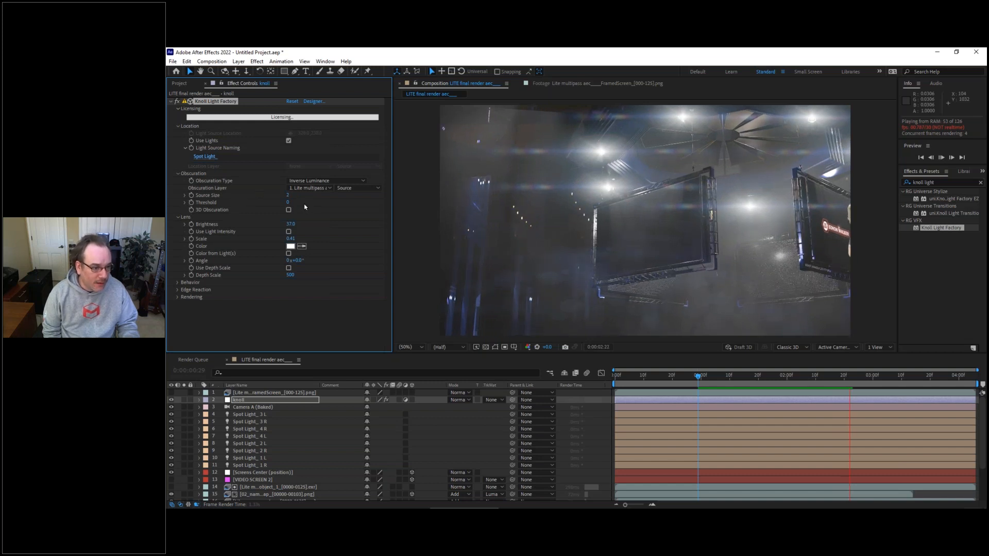
left_click(176, 282)
scroll(174, 282, "down", 1)
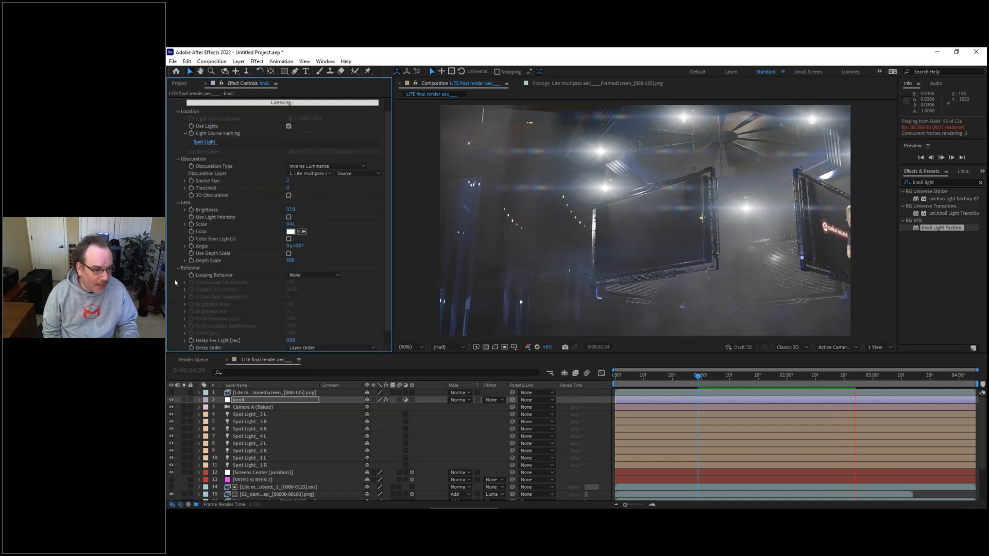
left_click(177, 269)
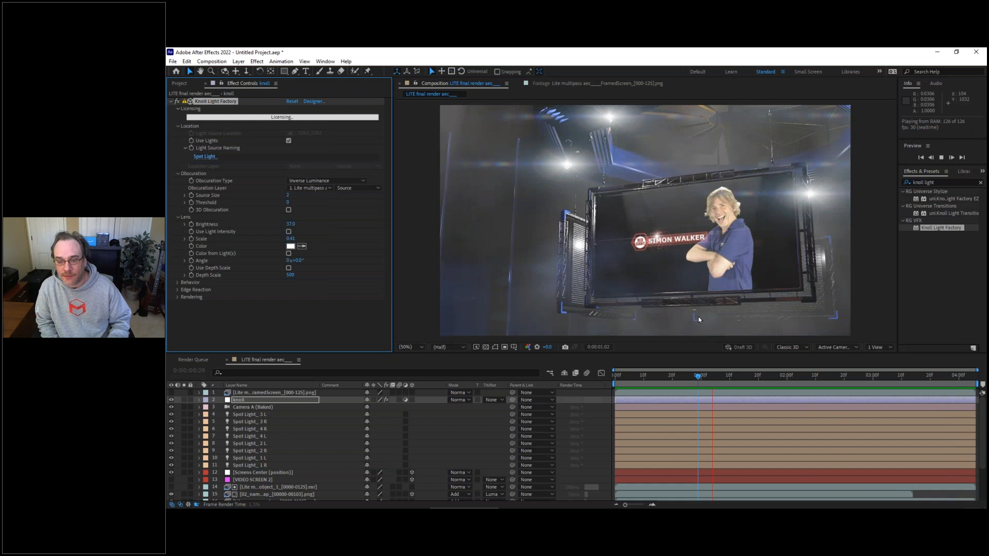
Step: Duplicate the 02_nameStrap layer, its object_1 matte and Camera A (Baked) by copying and pasting all three layers within the composition
left_click(714, 376)
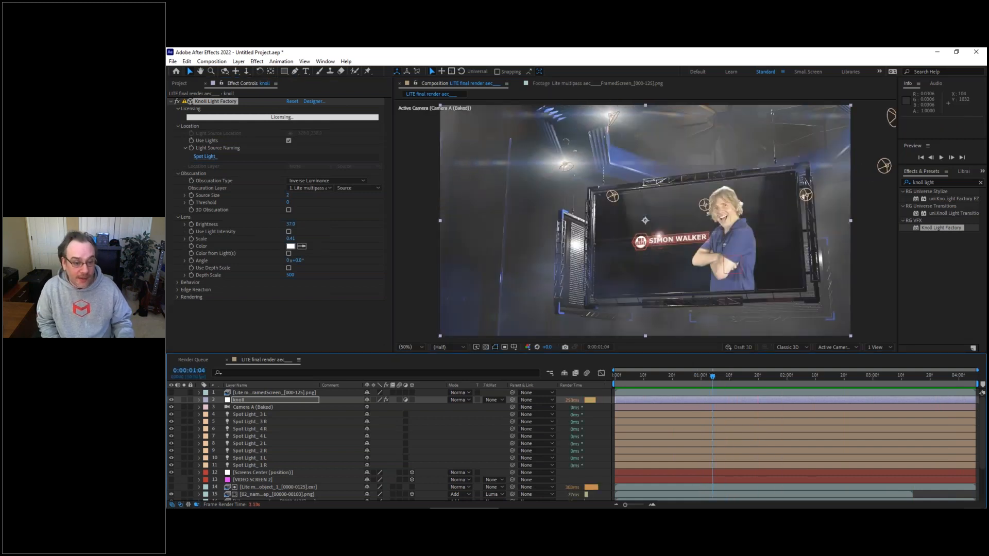
left_click_drag(403, 354, 406, 316)
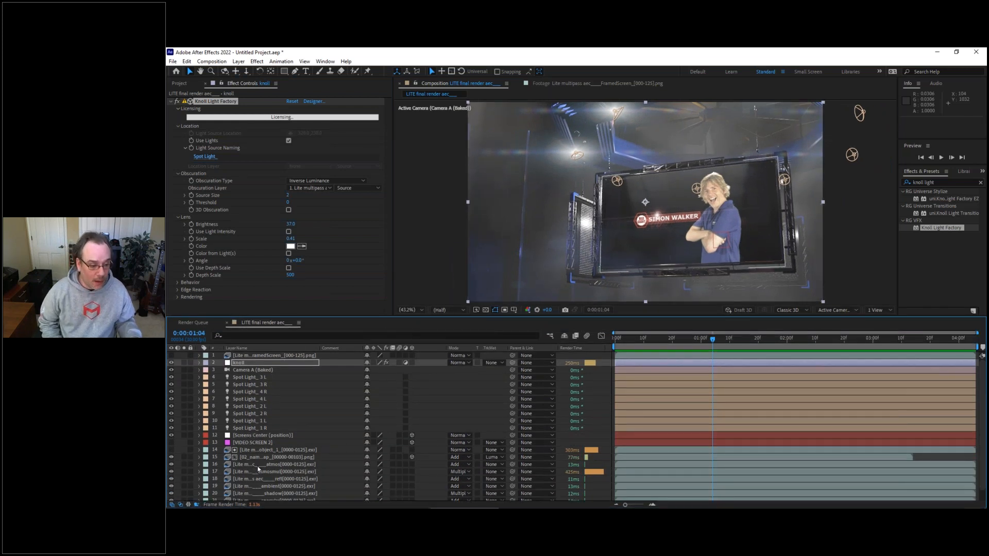
left_click(267, 458)
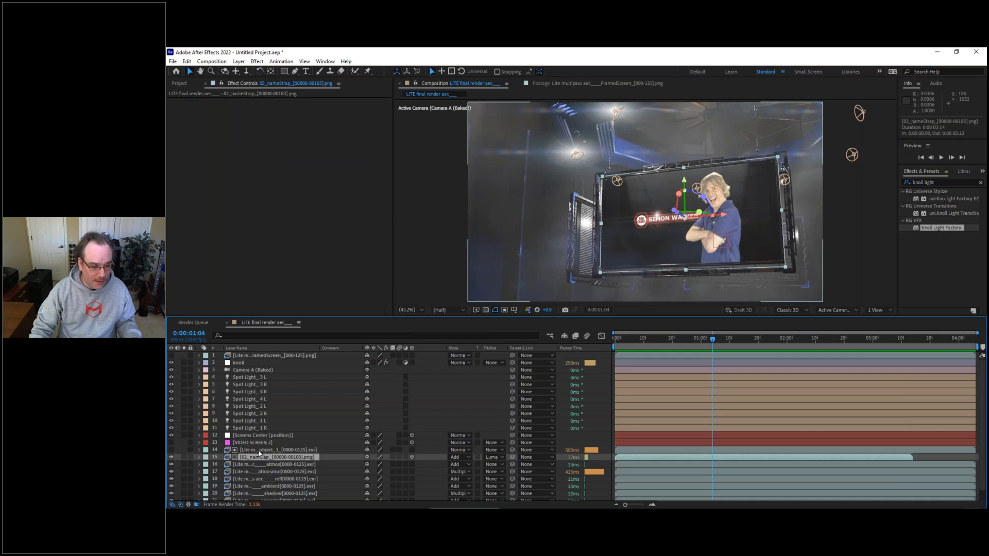
left_click(259, 451, "shift")
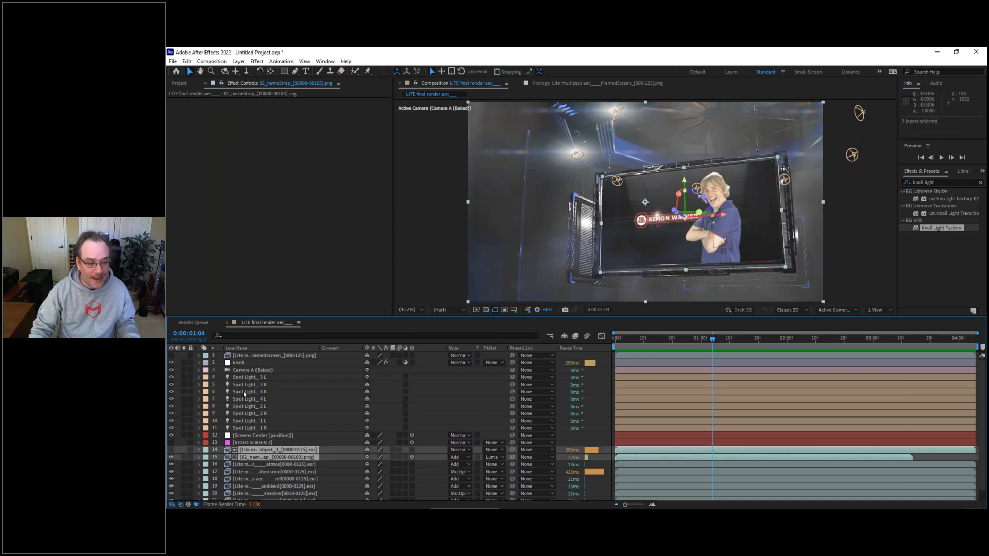
left_click(244, 370, "ctrl")
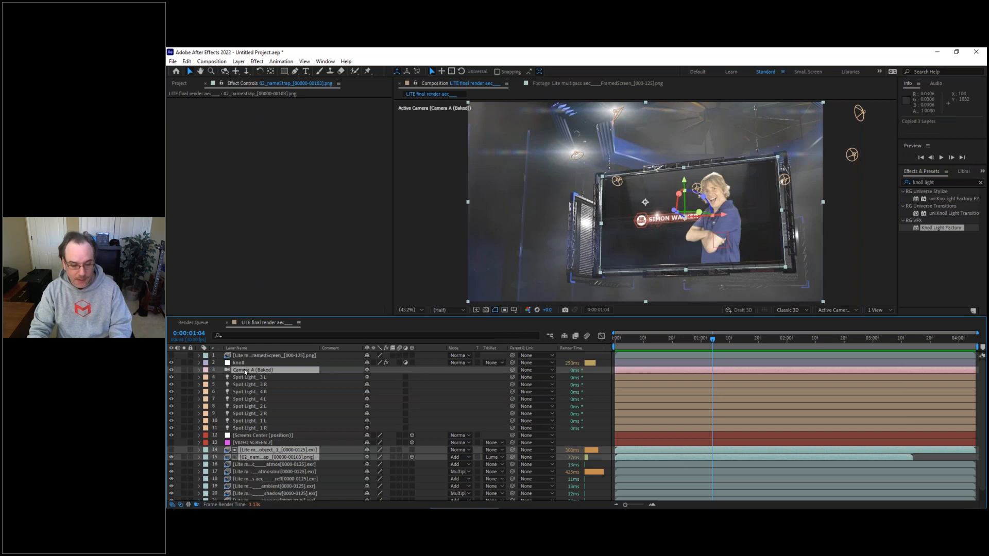
key("ctrl+v")
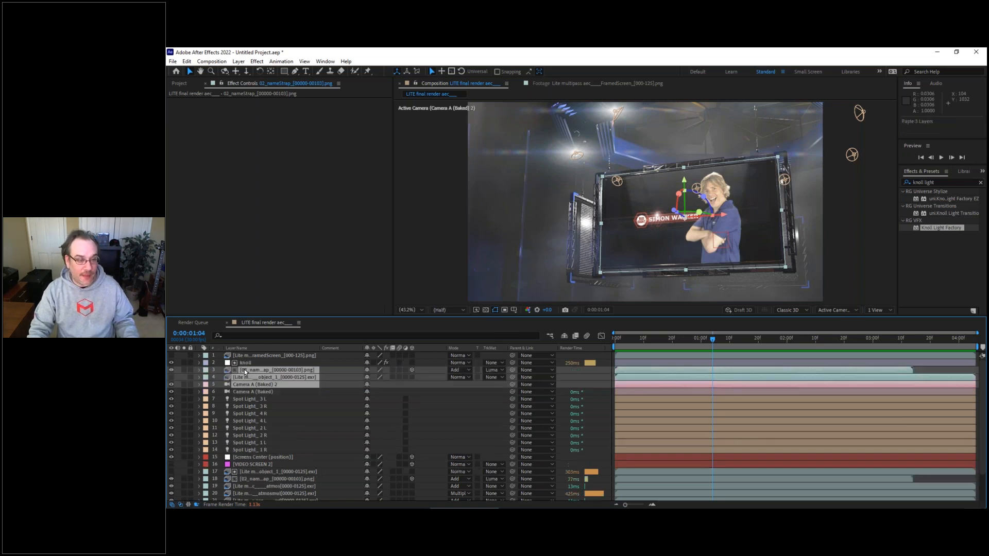
Step: Pre-compose the pasted layers into a new composition named screen1, and return to the LITE final render composition
left_click(239, 62)
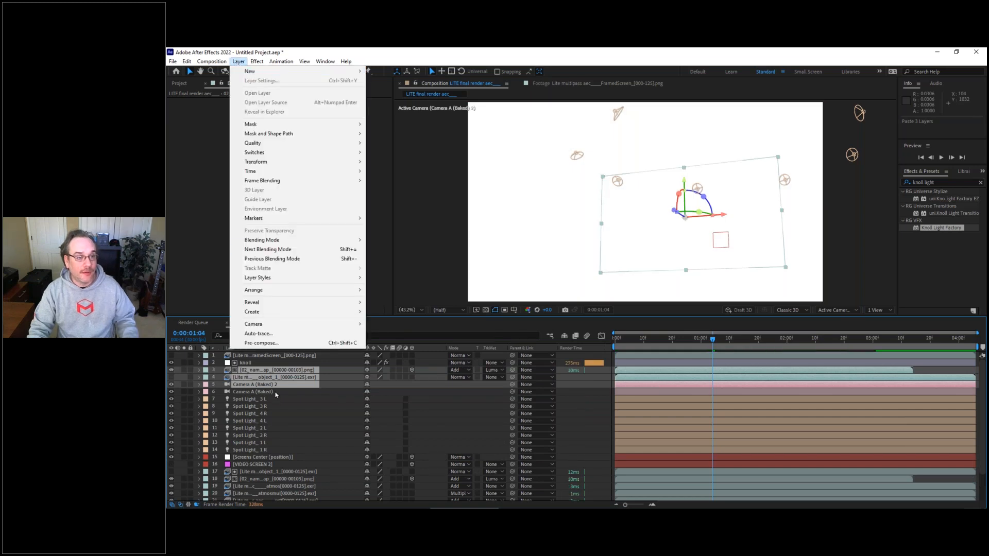
left_click(268, 344)
type("screen1")
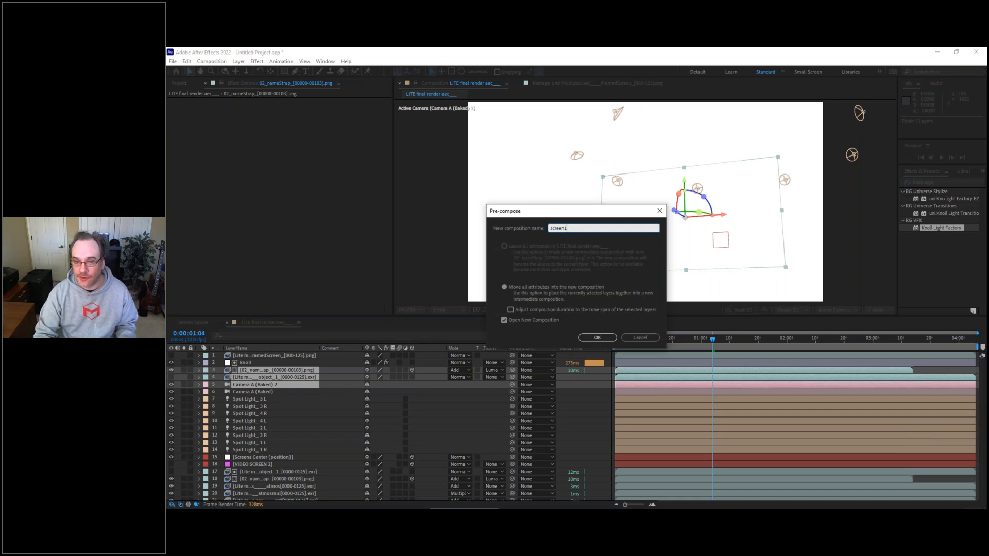
key("Return")
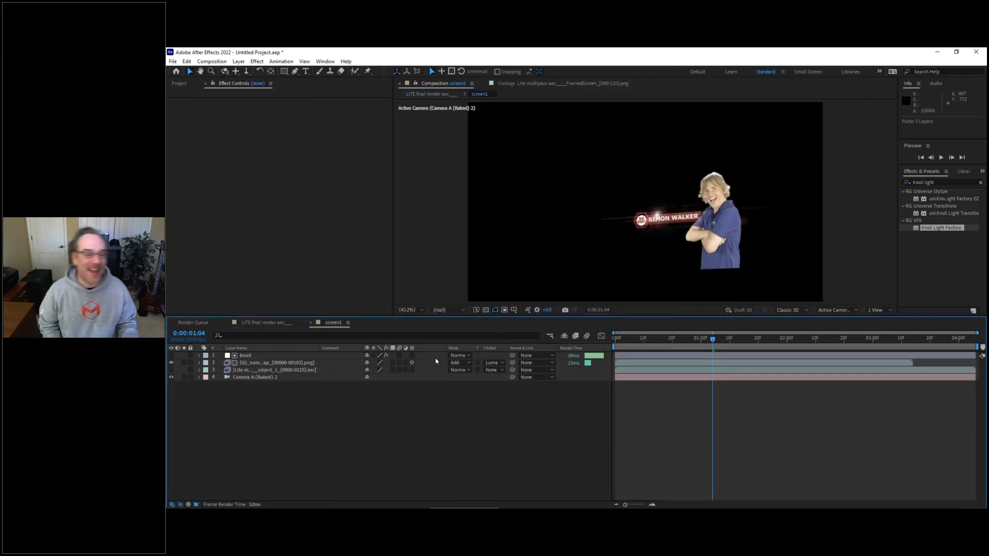
left_click(264, 322)
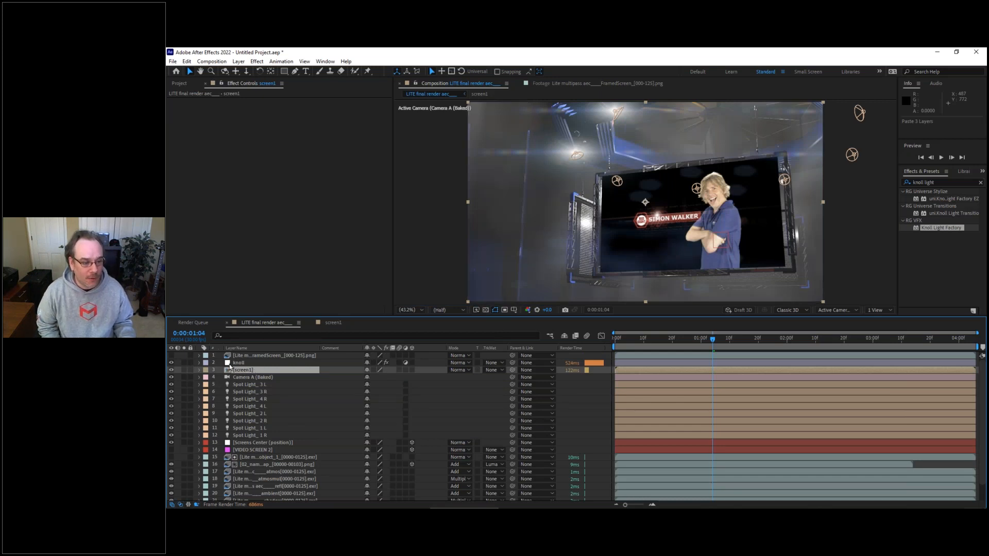
left_click_drag(238, 363, 172, 460)
left_click(171, 464)
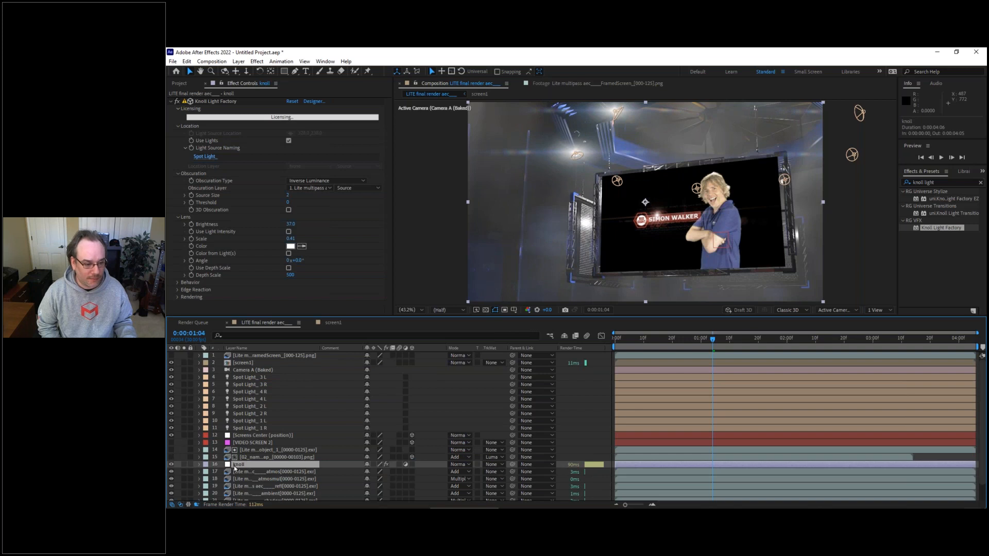
key("ctrl+z")
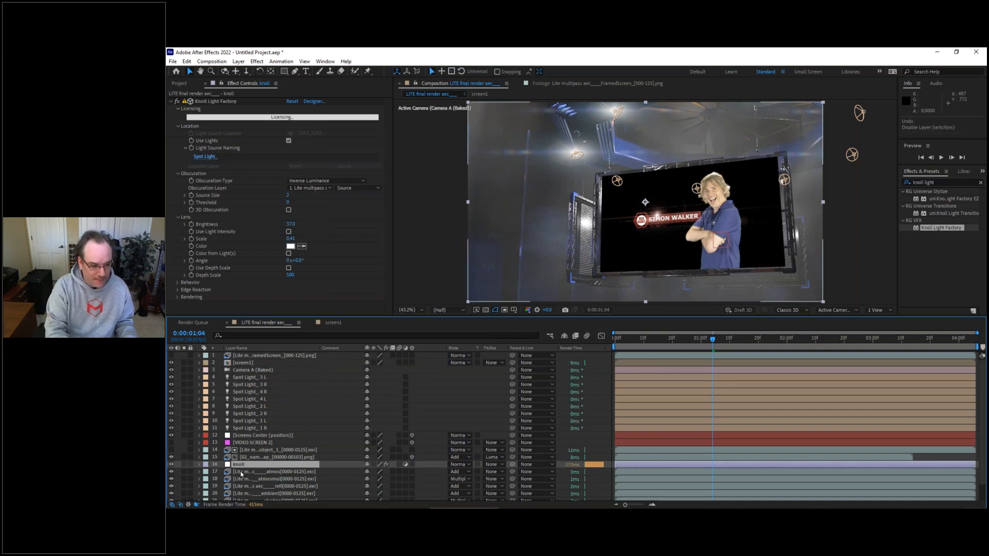
left_click_drag(239, 465, 242, 360)
left_click(245, 356)
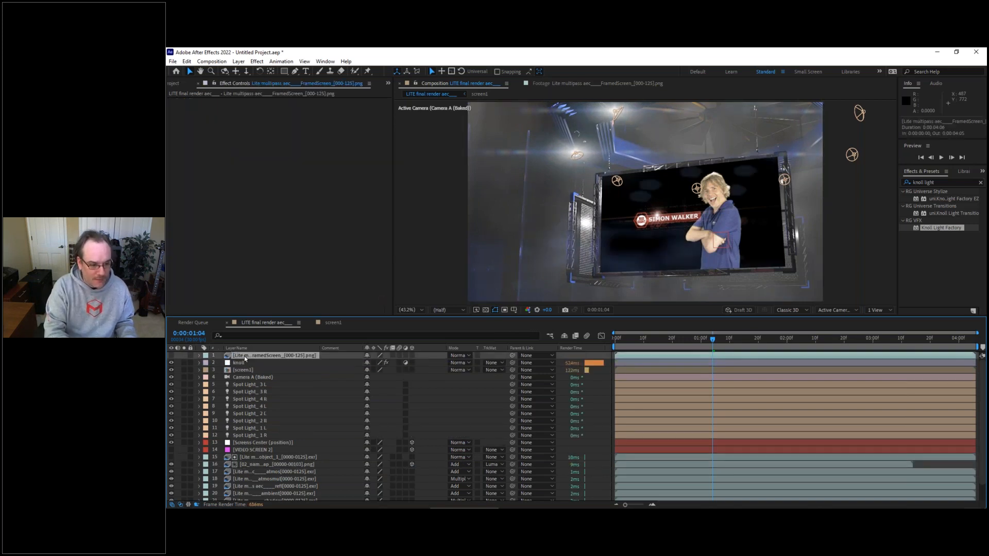
Step: Move the screen1 layer directly beneath the original 02_nameStrap layer, and hide that 02_nameStrap layer
left_click(238, 370)
left_click_drag(238, 371, 237, 466)
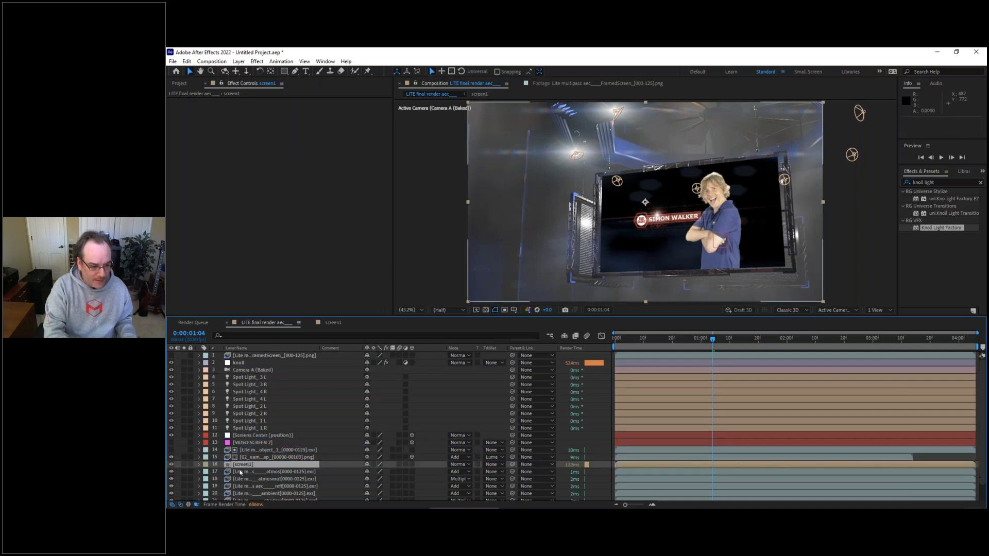
left_click(171, 458)
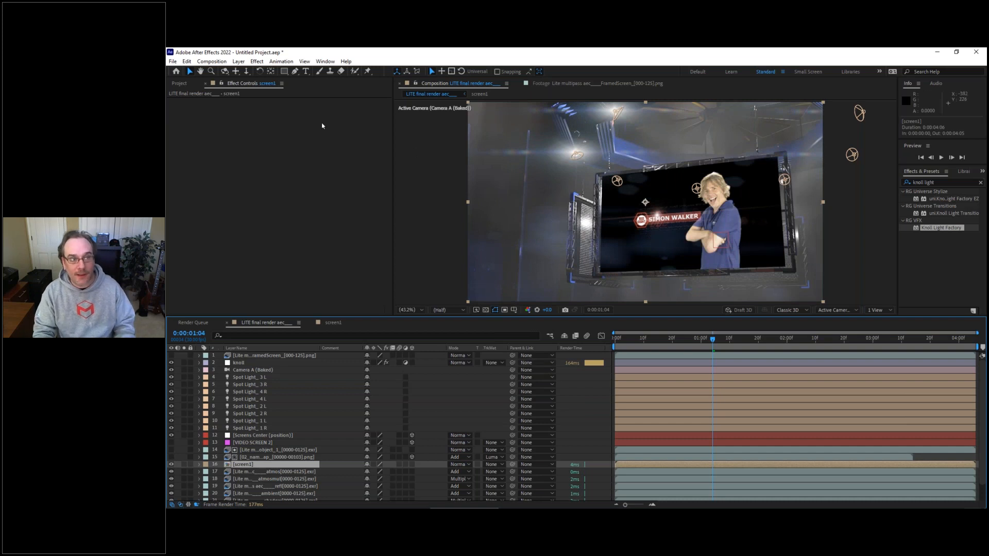
Step: Search the effects for "supercomp" and apply the Supercomp effect to the screen1 layer
left_click(938, 183)
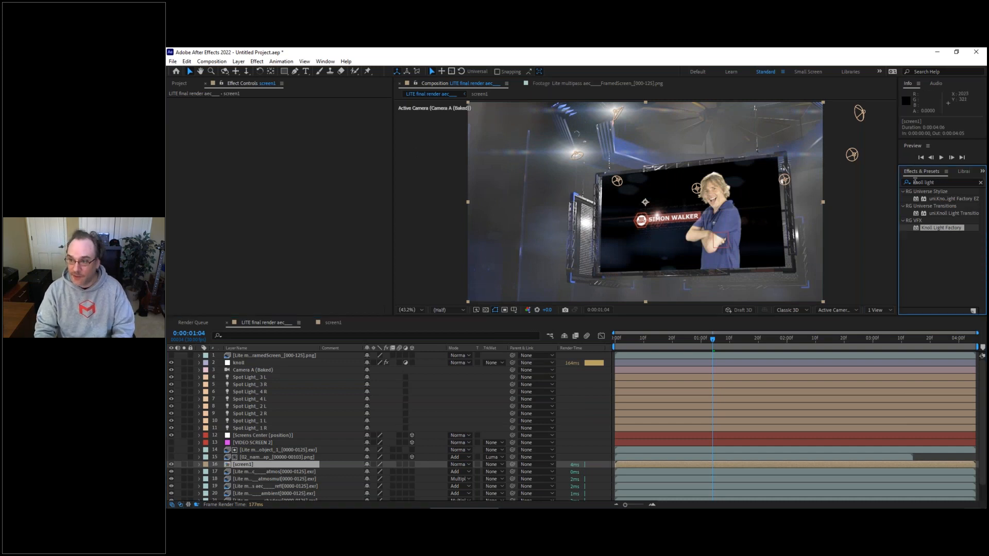
left_click(945, 182)
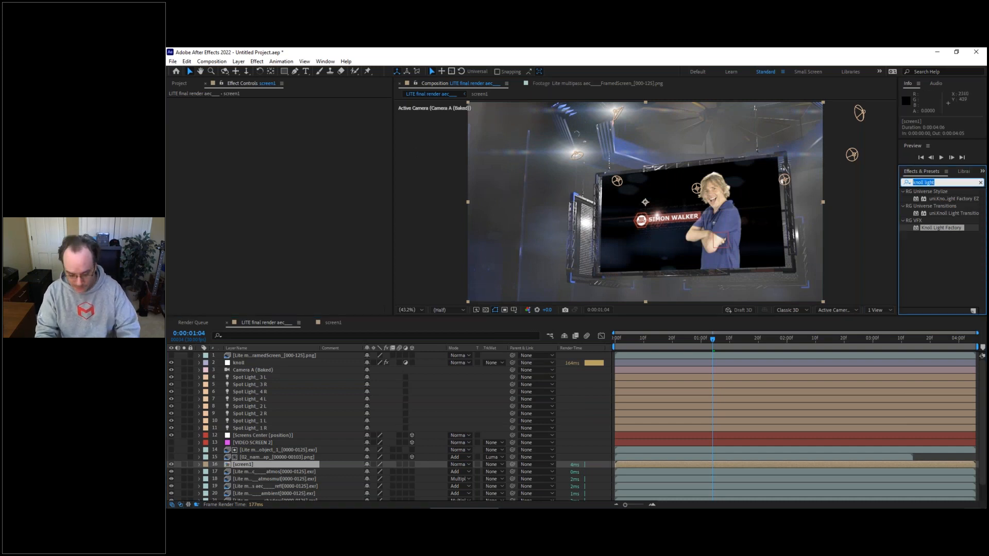
type("supercomp")
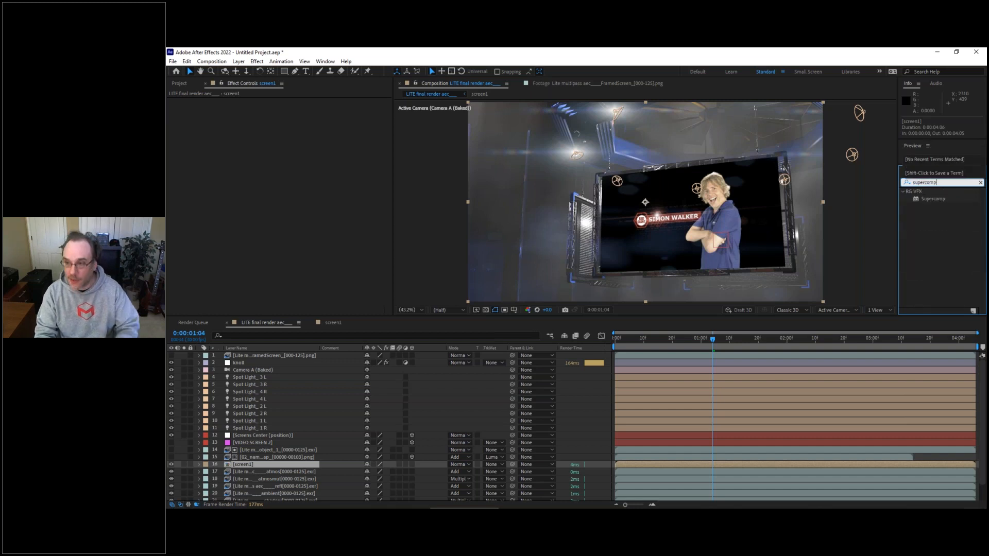
left_click_drag(933, 198, 244, 467)
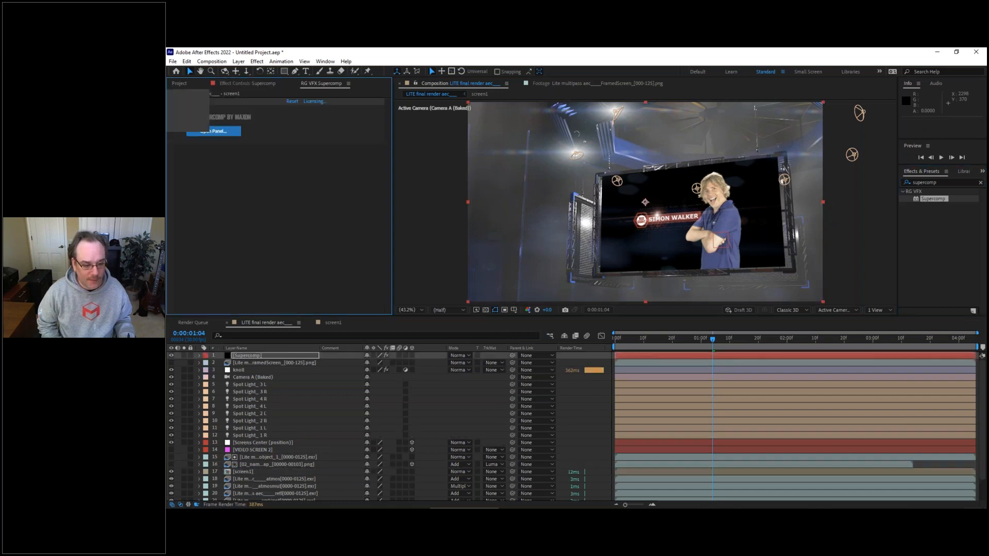
Step: Enable Collapse Transformations on the screen1 layer, and open a widened Supercomp workspace for the Supercomp layer
left_click(241, 472)
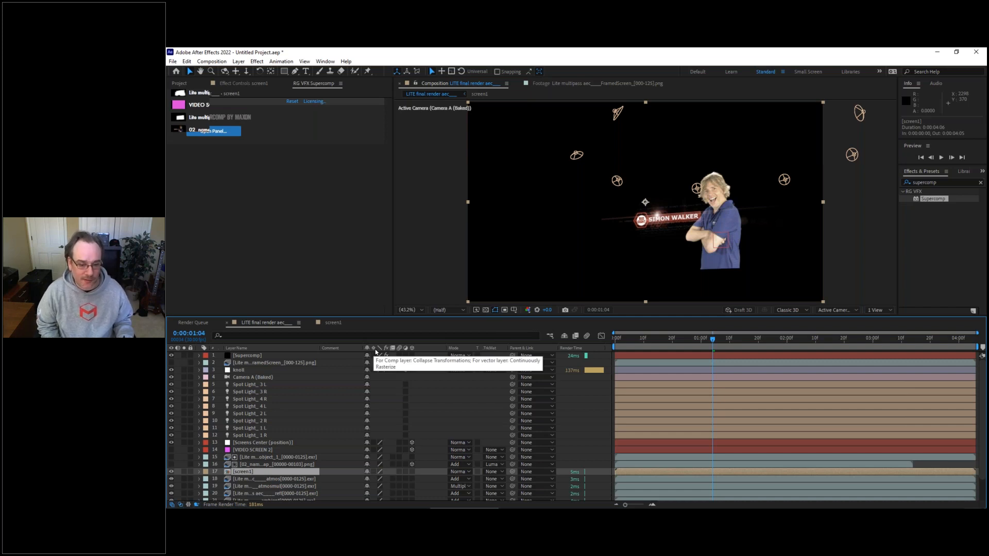
left_click(374, 472)
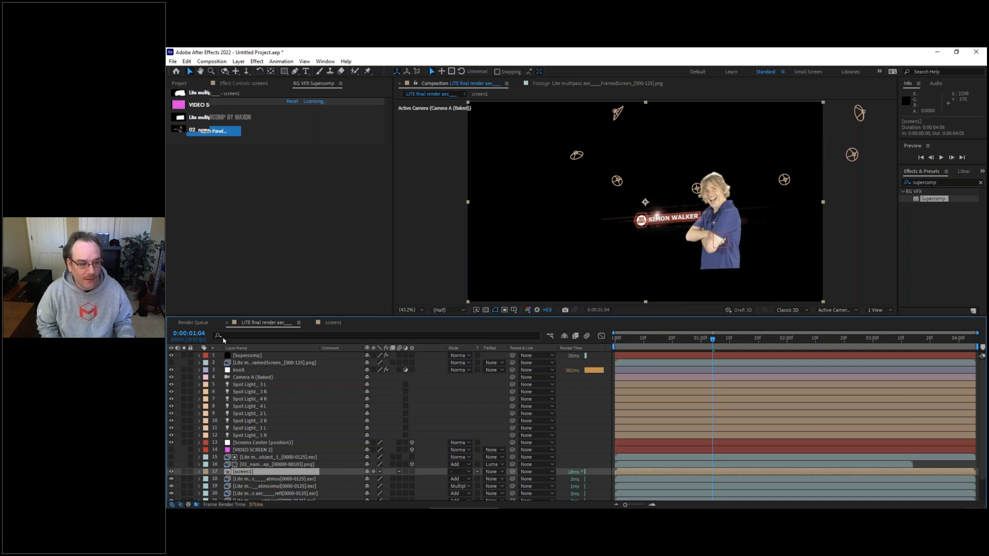
left_click(247, 355)
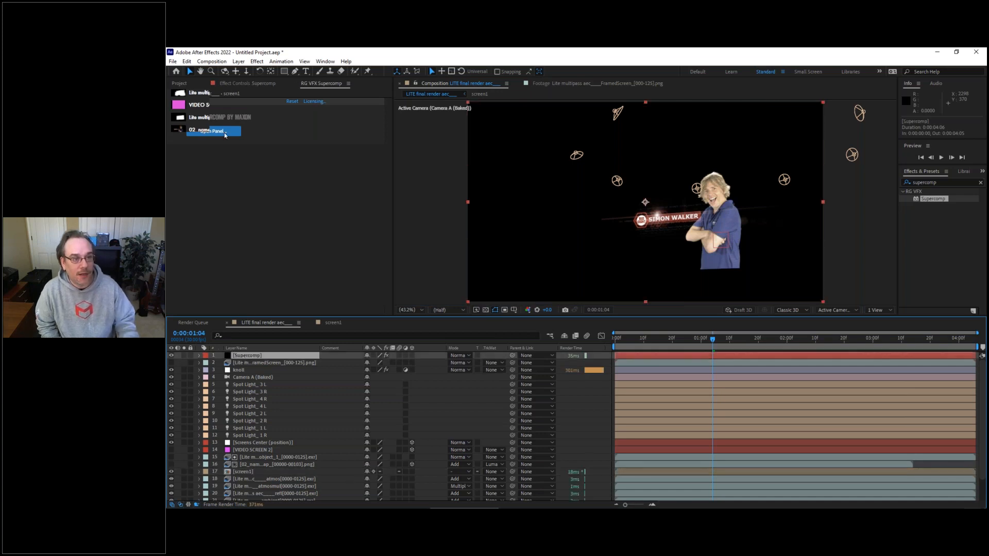
left_click(224, 136)
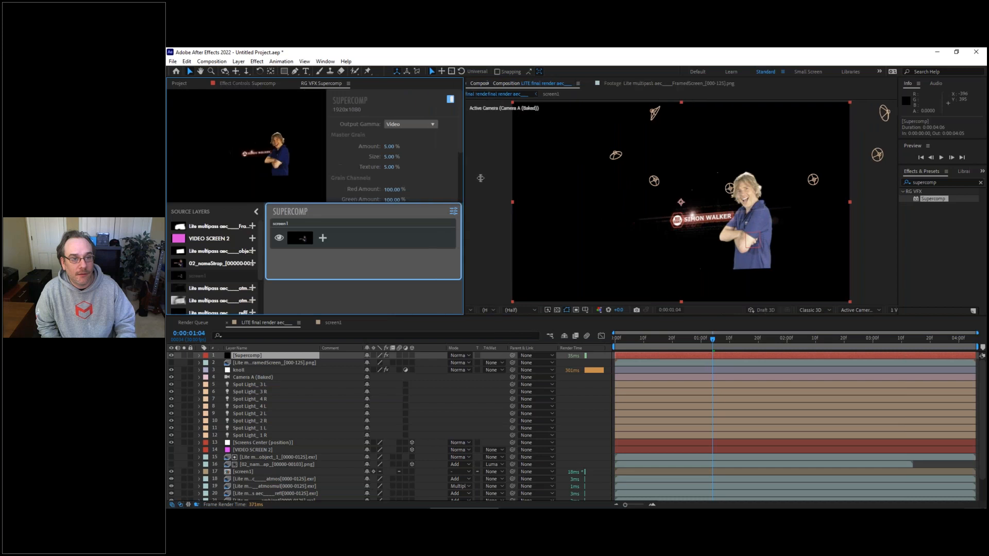
left_click_drag(509, 176, 523, 176)
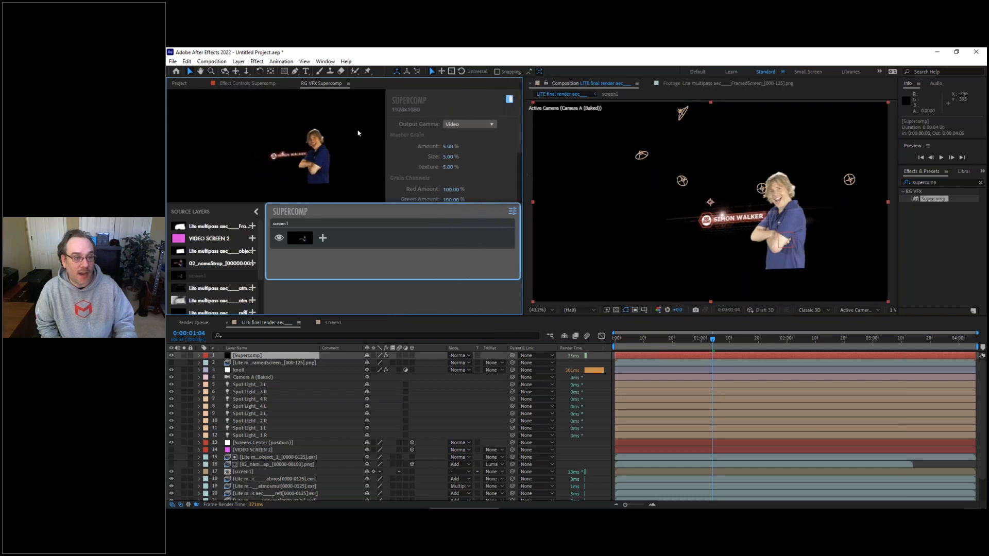
Step: Set the Layer Type of screen1 to Additive in Supercomp
left_click(358, 242)
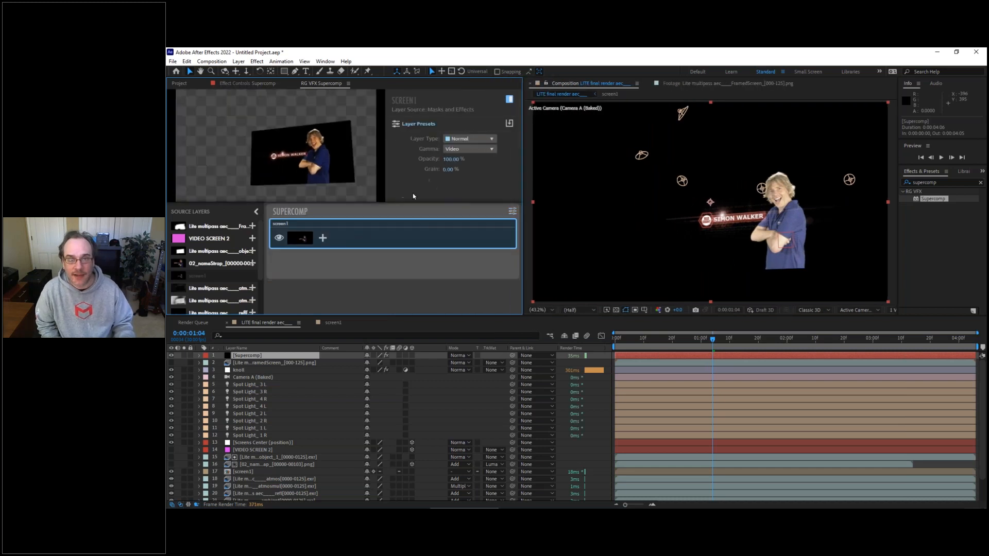
left_click(473, 140)
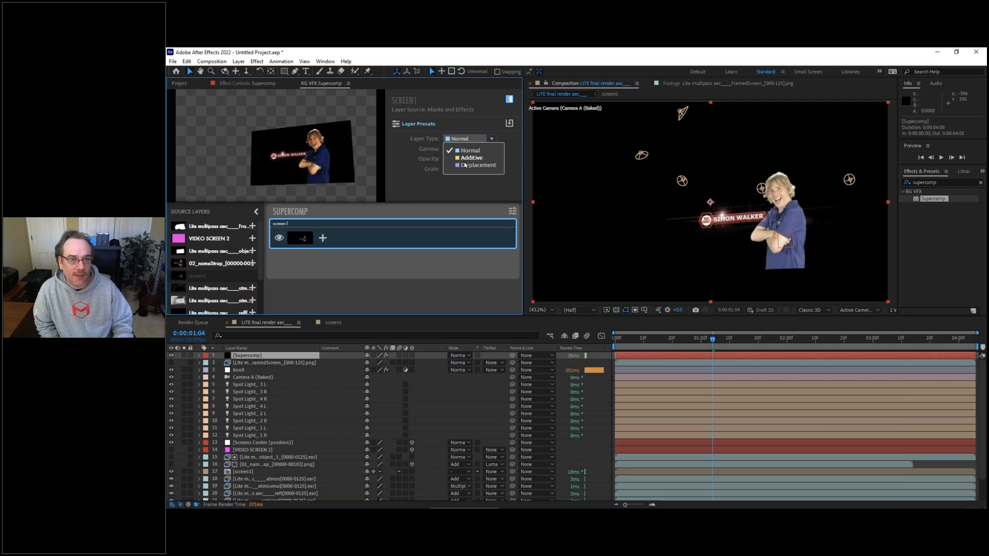
left_click(470, 159)
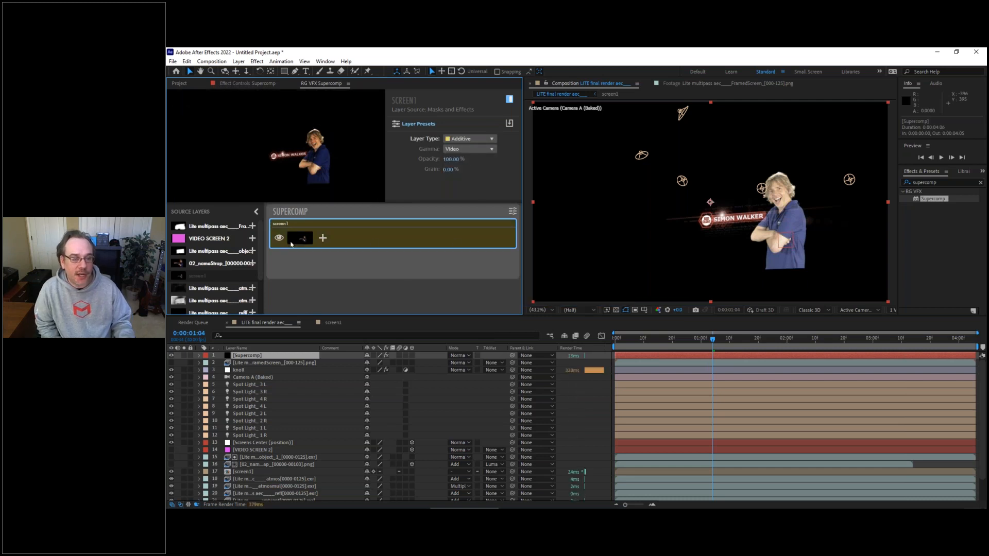
Step: Browse Supercomp's blending and glow layer presets and apply Big Glow to screen1
left_click(323, 238)
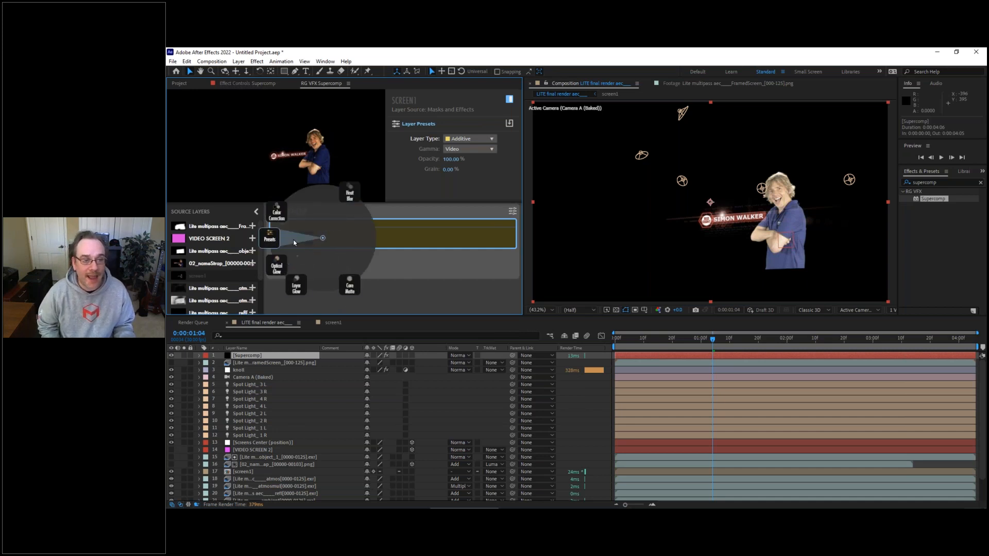
left_click(266, 239)
left_click(175, 240)
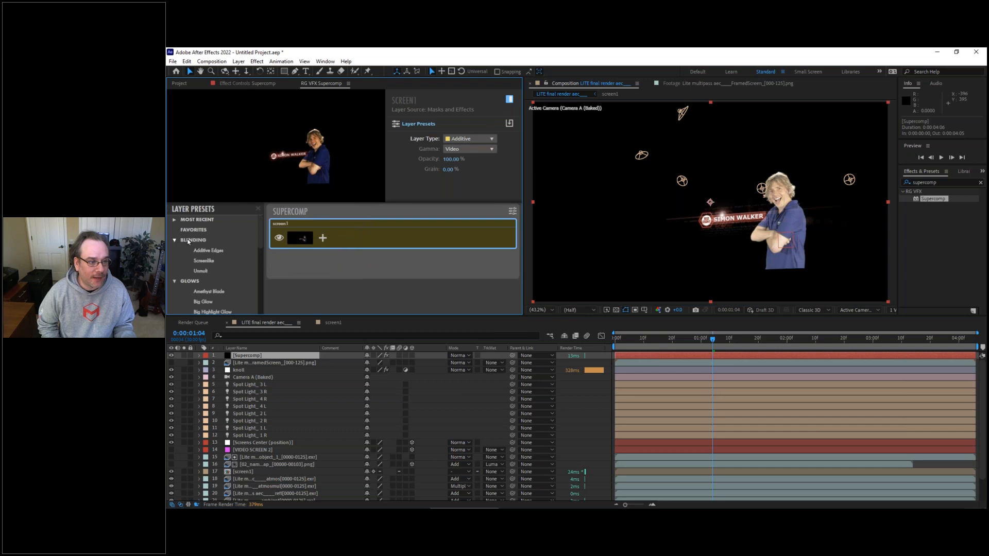
left_click(203, 262)
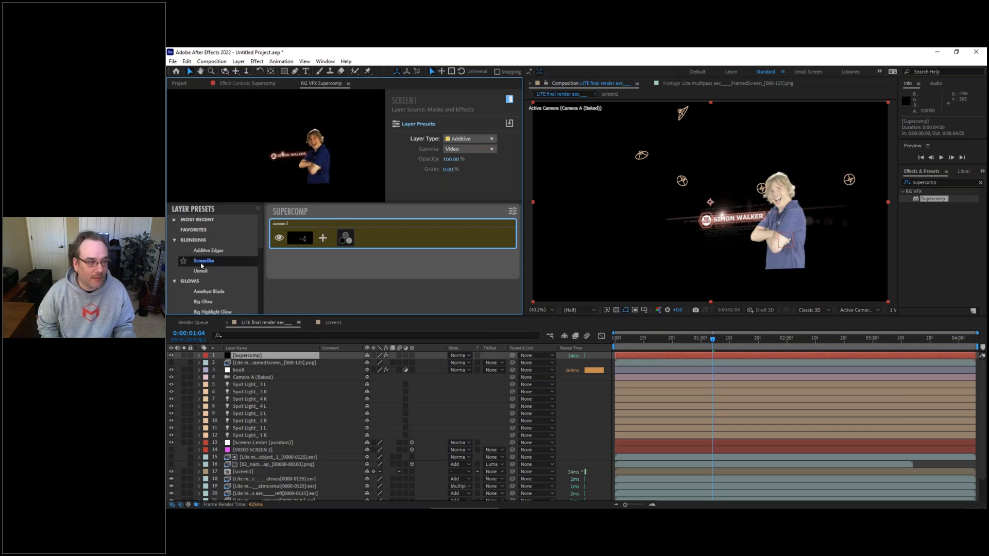
left_click(205, 305)
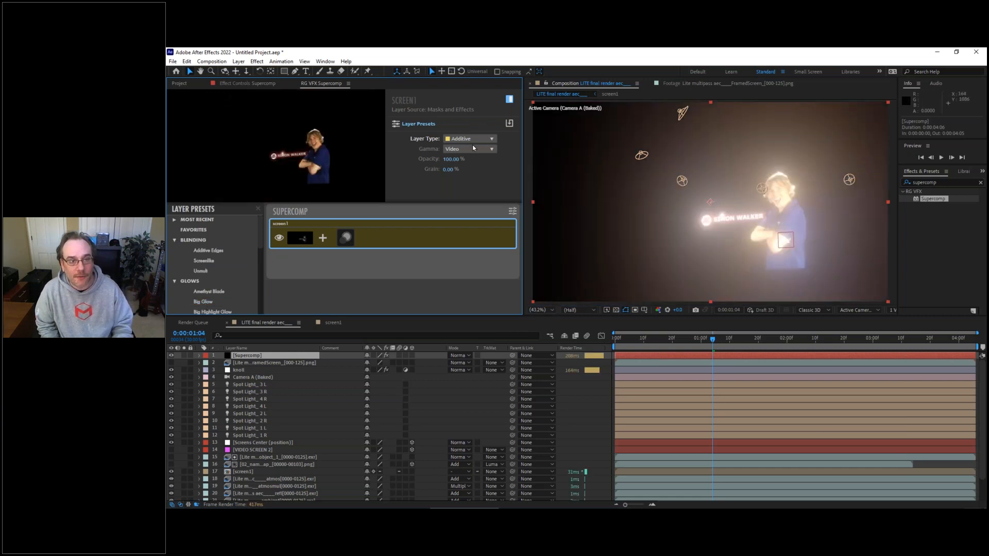
Step: Set the Size of screen1's Optical Glow to 200
left_click(346, 239)
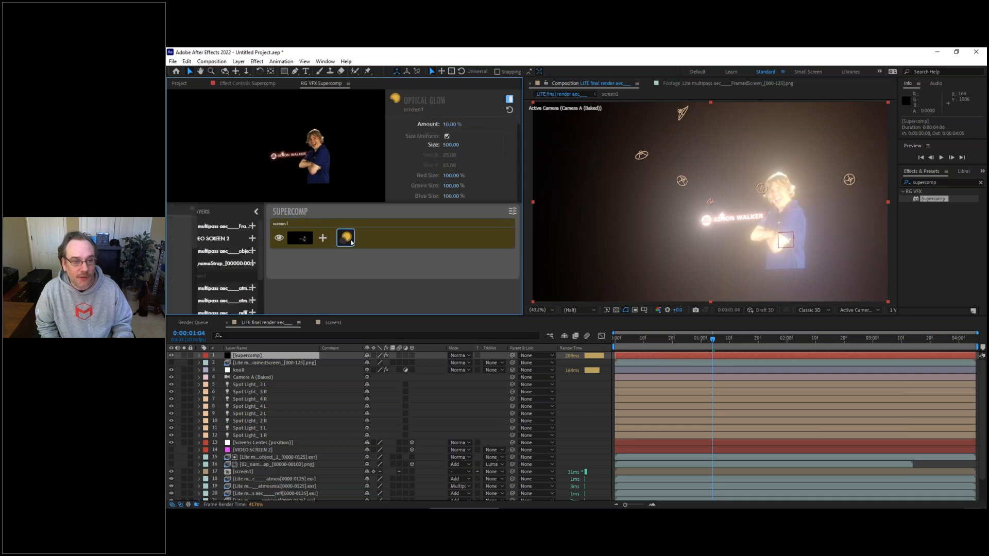
left_click(450, 145)
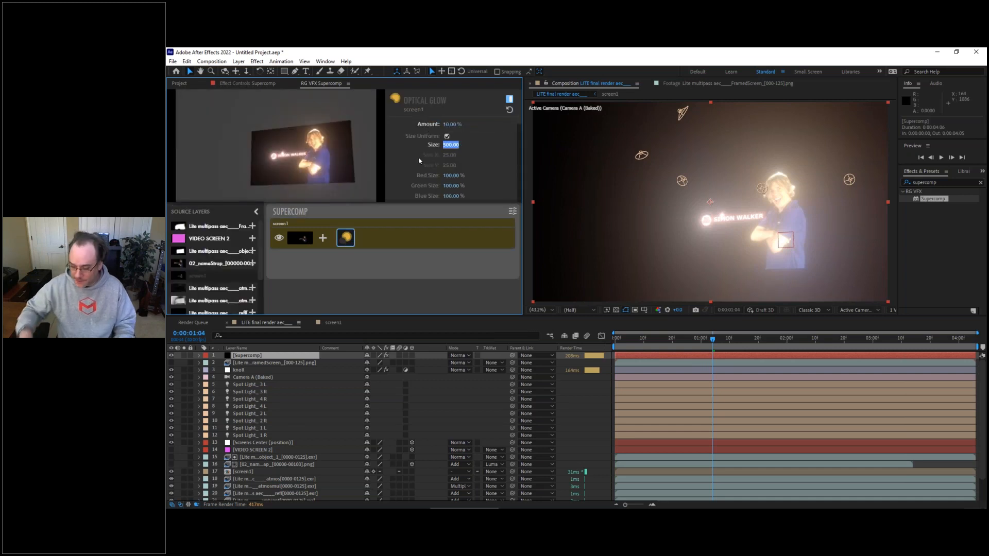
type("200")
key("Return")
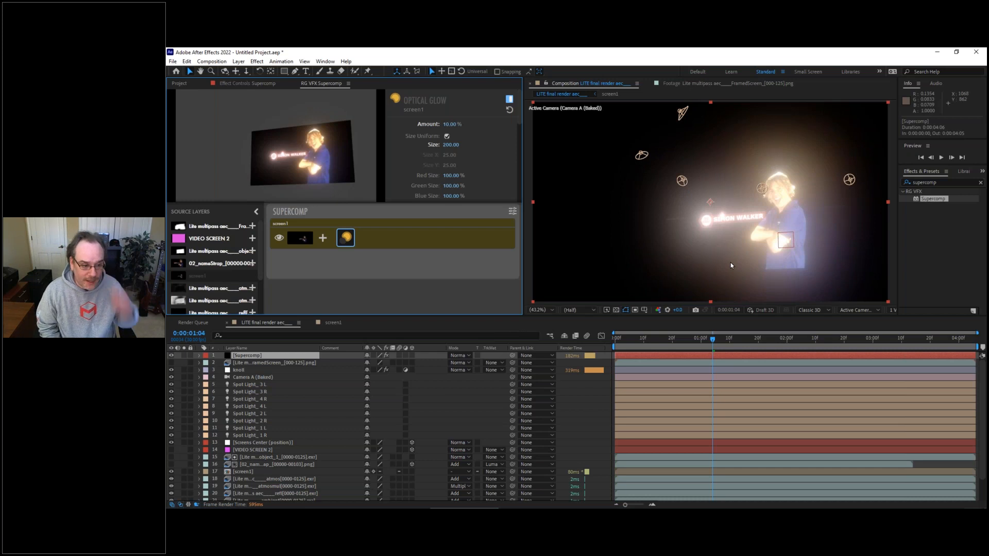
Step: Move the Supercomp layer down the layer stack to directly above screen1
left_click_drag(244, 359, 235, 472)
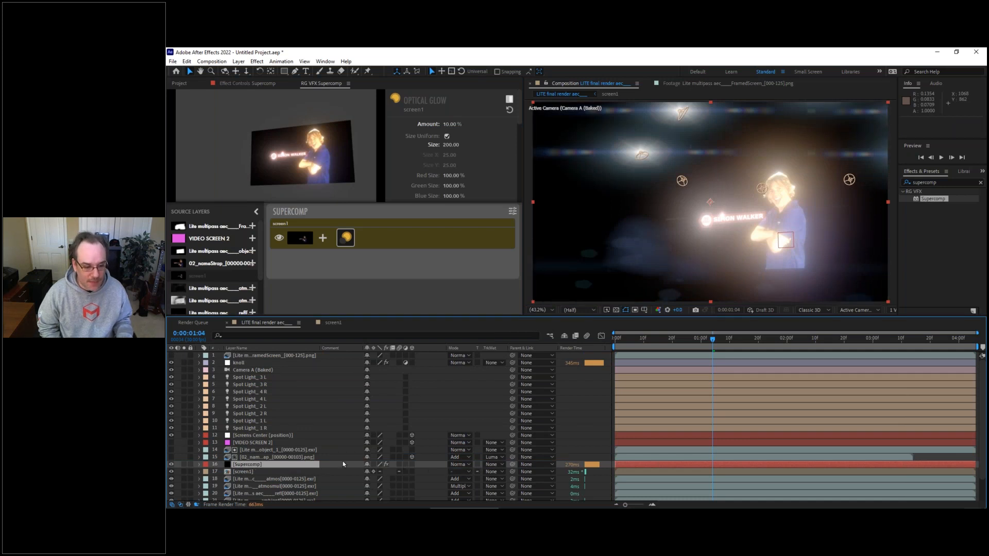
Step: Try the Add blending mode on the Supercomp layer and restore it to Normal
left_click(468, 468)
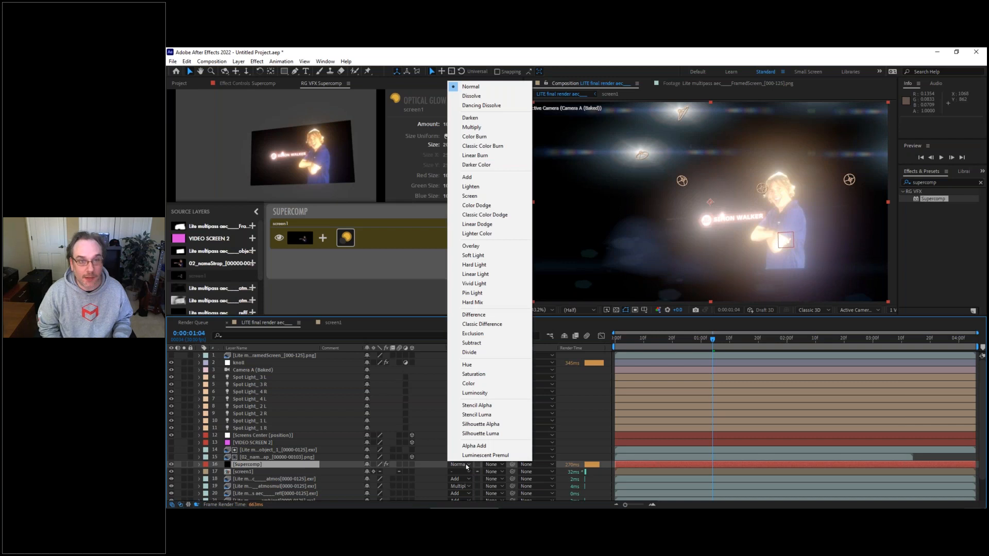
left_click(467, 177)
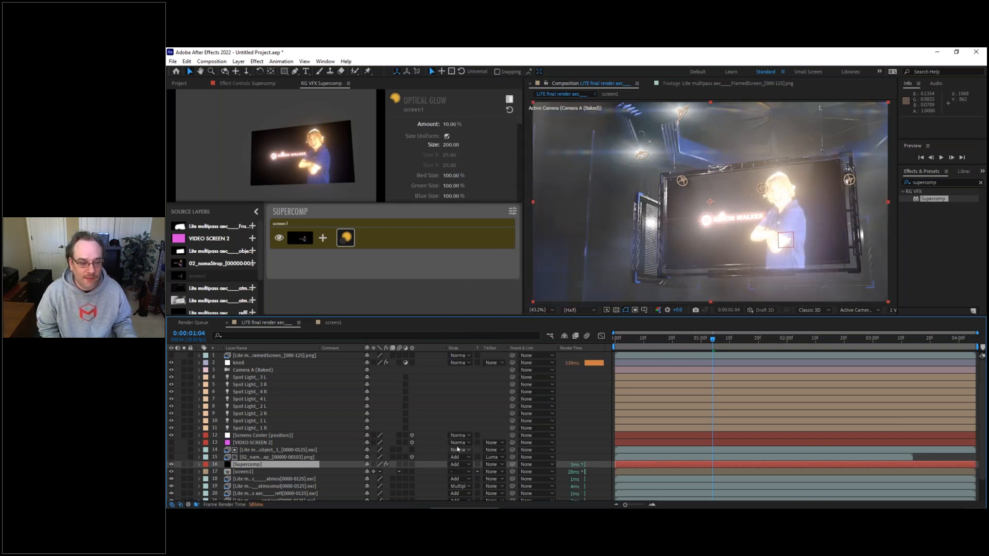
left_click(457, 465)
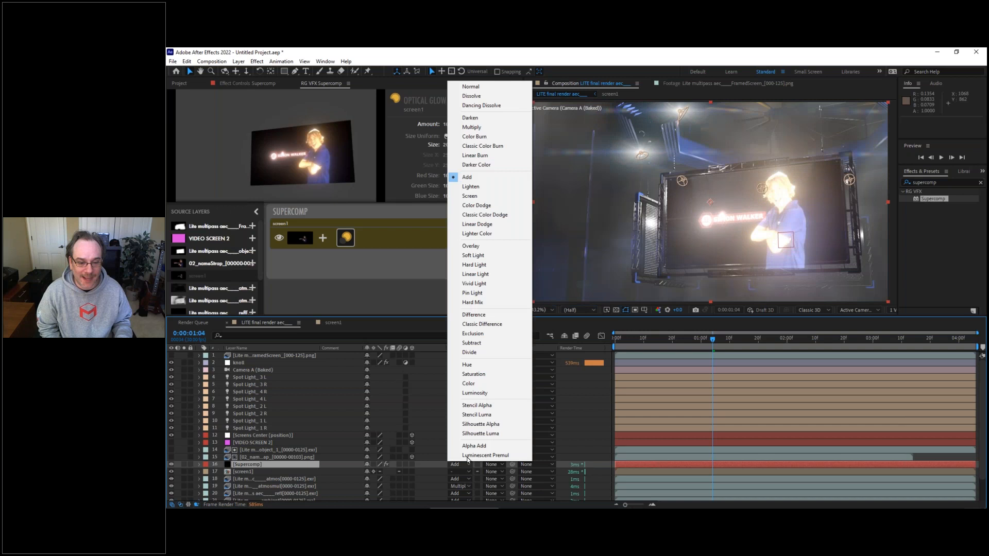
left_click(471, 87)
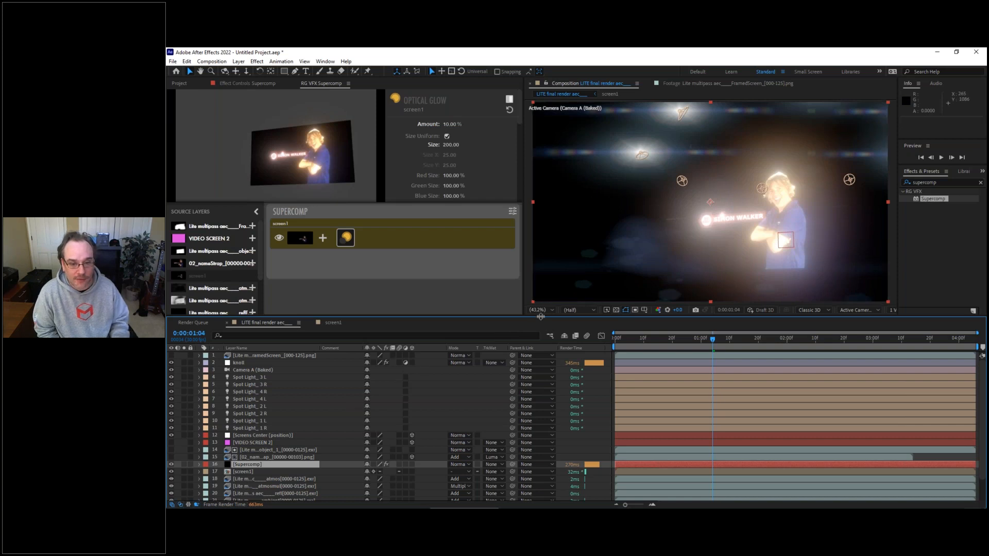
Step: Add the diffuse render pass to the Supercomp stack beneath screen1
left_click_drag(541, 316, 540, 298)
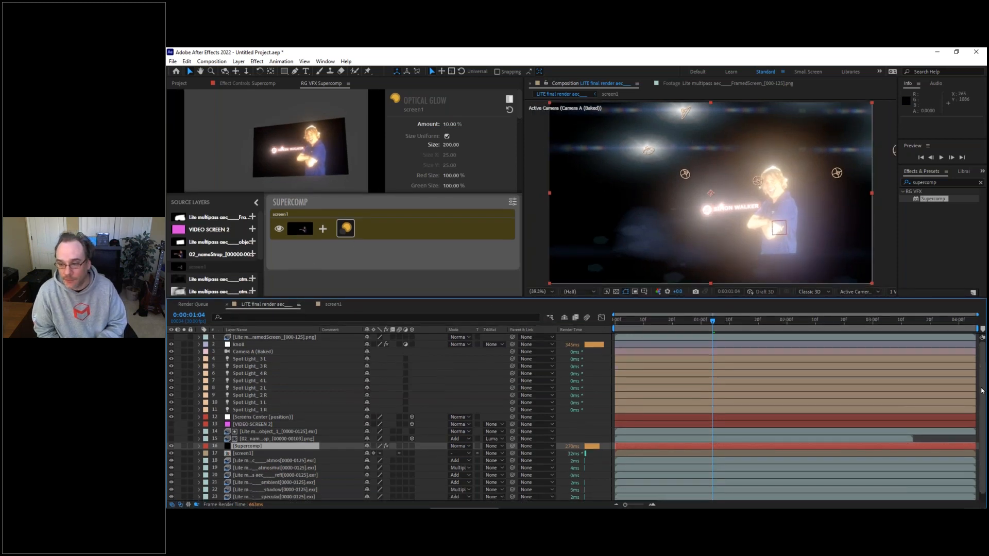
scroll(981, 424, "down", 1)
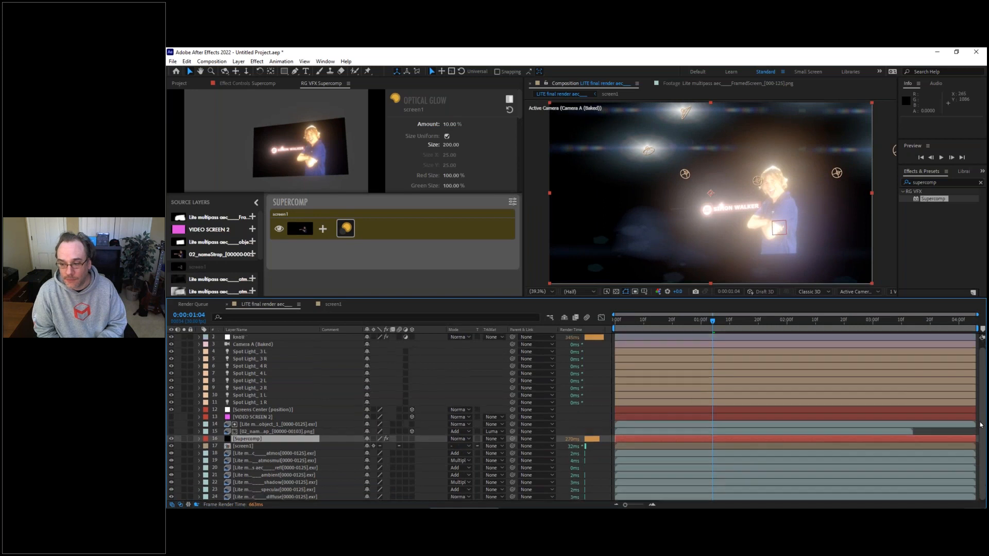
left_click(257, 497)
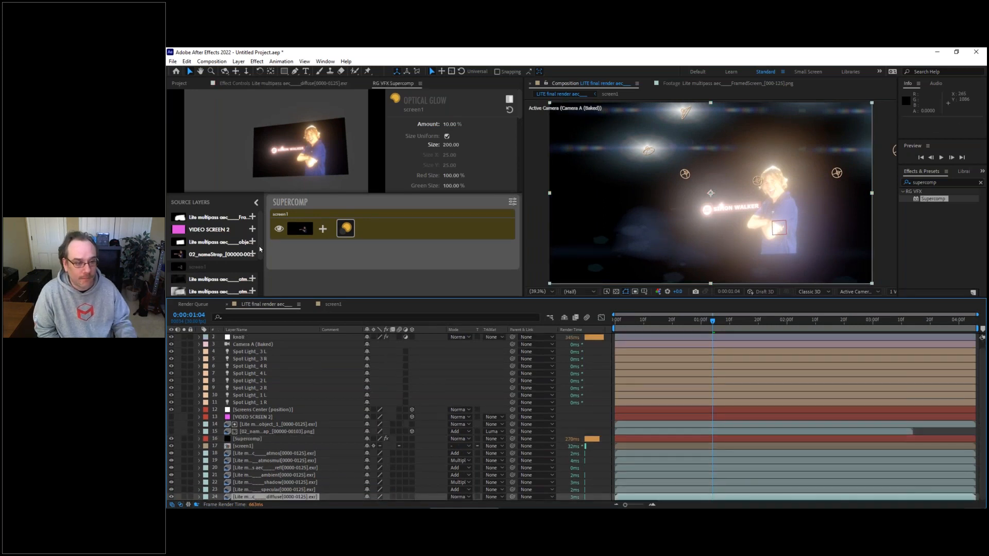
scroll(259, 246, "down", 5)
left_click_drag(218, 289, 332, 259)
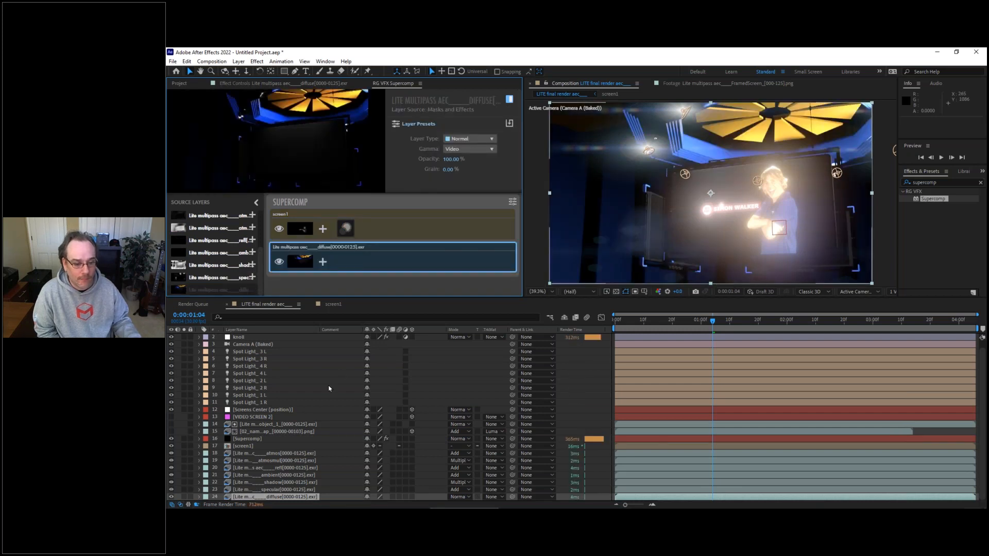
Step: Move the Supercomp layer to the top of the timeline's layer stack and toggle the diffuse pass off and on in Supercomp
left_click(244, 439)
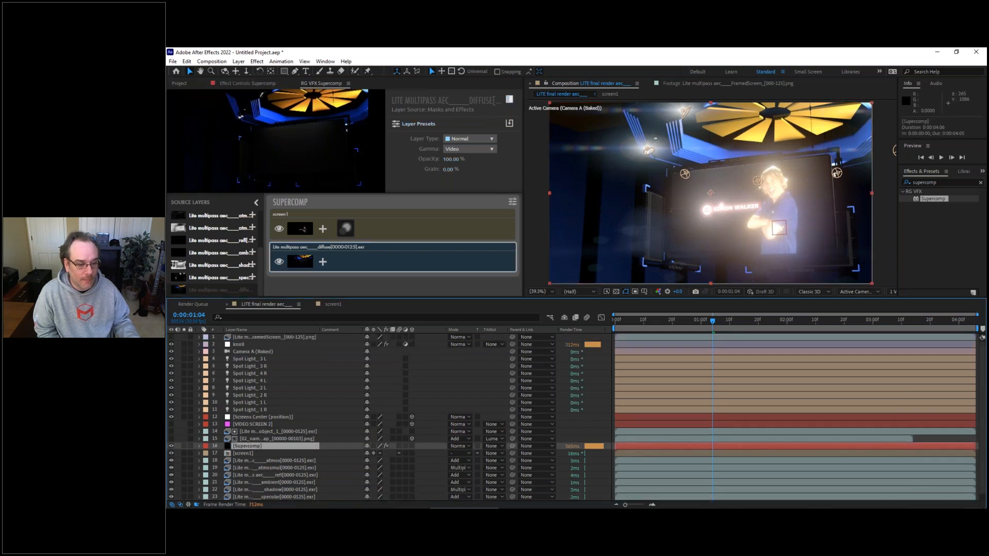
key("ctrl+shift+bracketright")
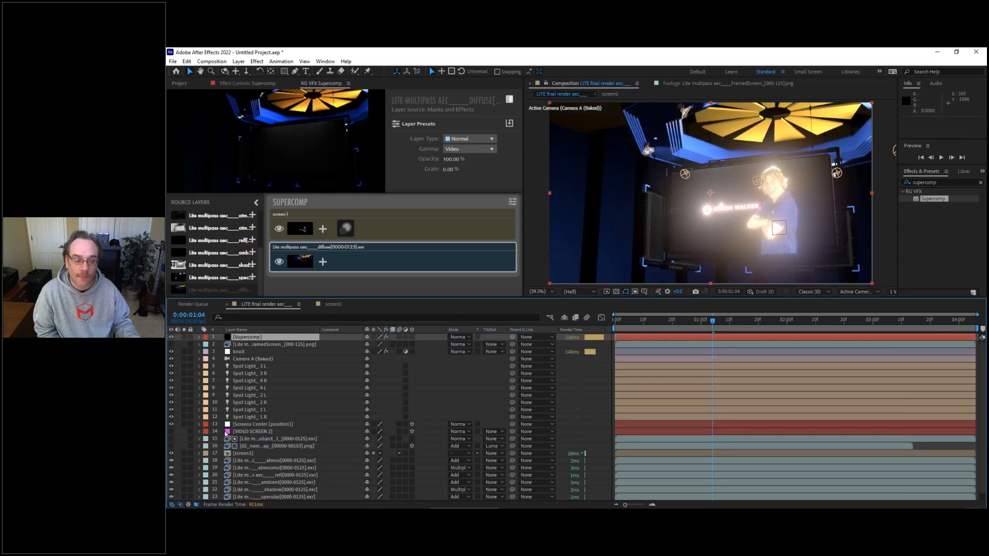
left_click(279, 261)
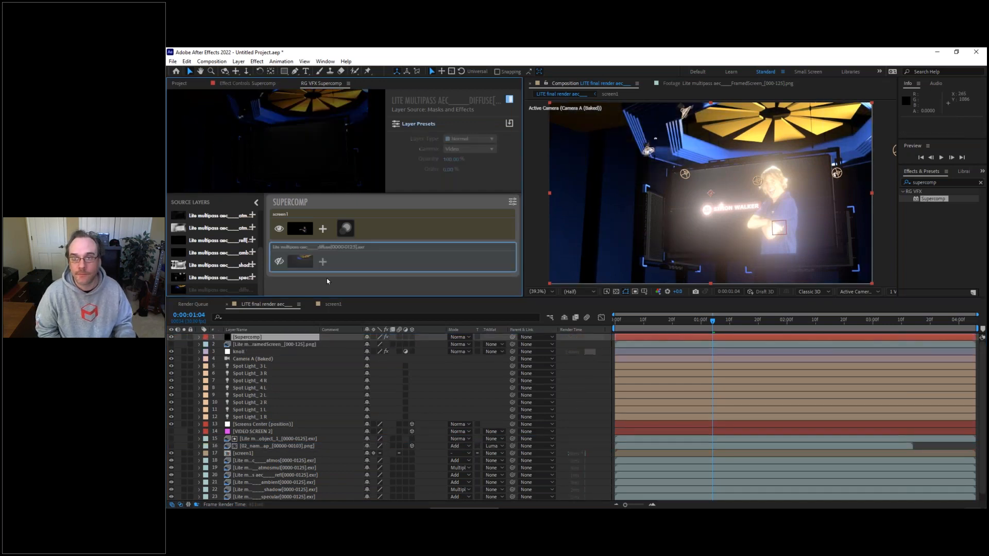
left_click(279, 262)
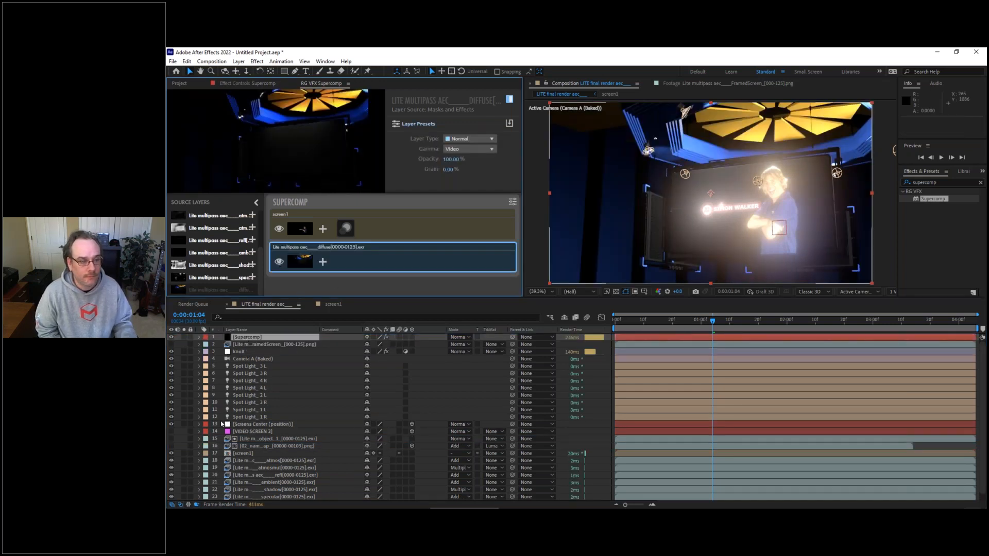
Step: Add the specular, shadow, ambient, reflection and atmosmul passes to Supercomp, stacking each directly beneath screen1
left_click_drag(217, 282, 361, 281)
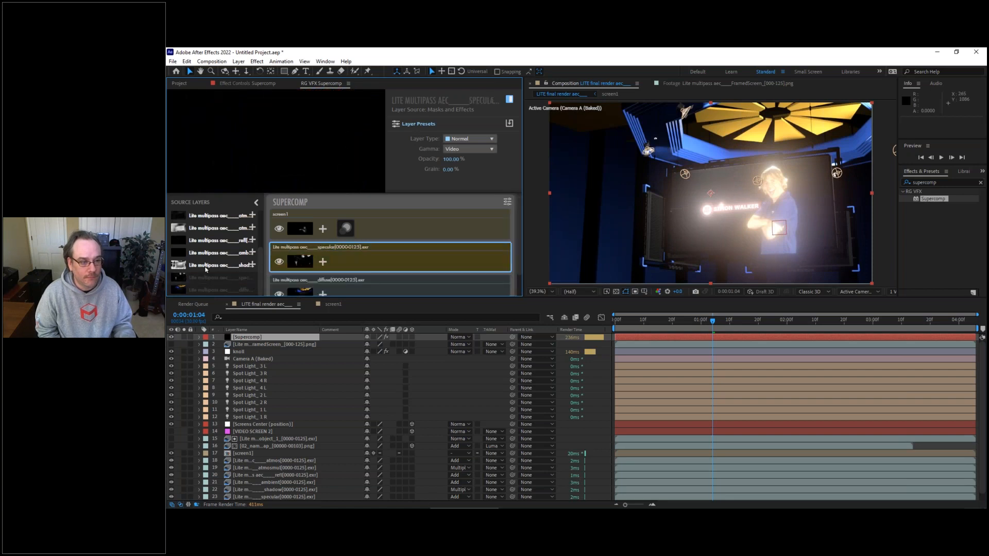
left_click_drag(227, 267, 308, 250)
left_click_drag(207, 253, 305, 251)
left_click_drag(211, 244, 306, 251)
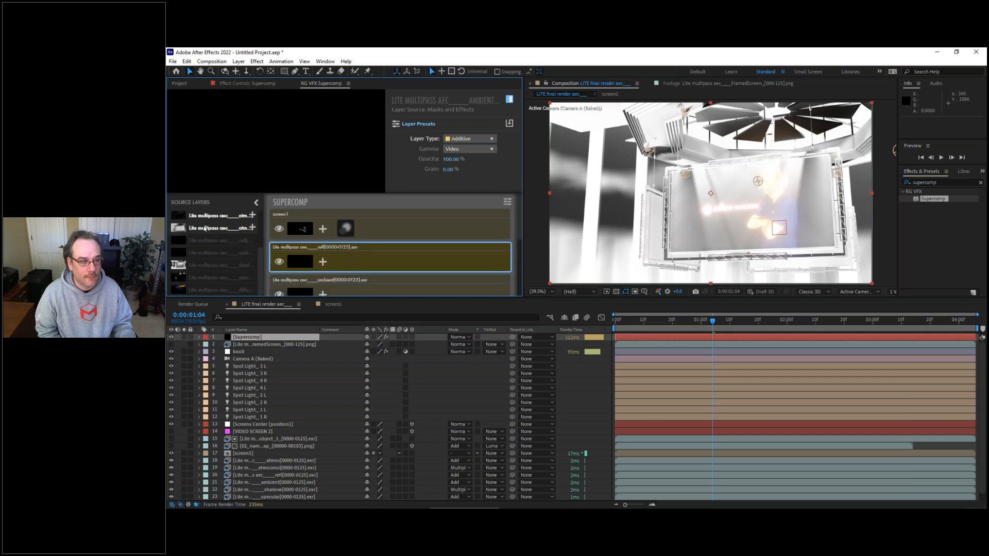
left_click_drag(204, 229, 306, 251)
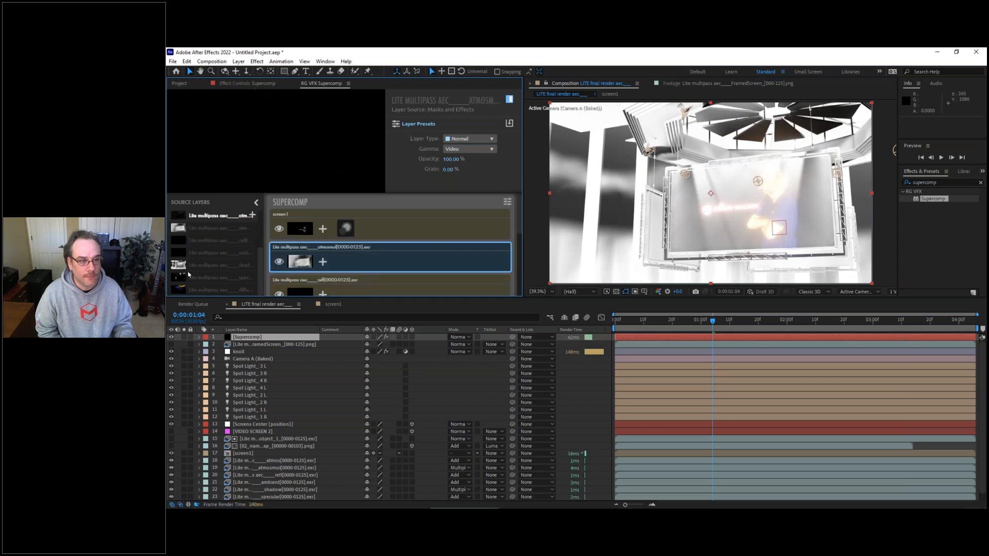
Step: Examine the Layer Type of the stacked render passes in Supercomp against the blending modes of the timeline layers
scroll(518, 223, "down", 5)
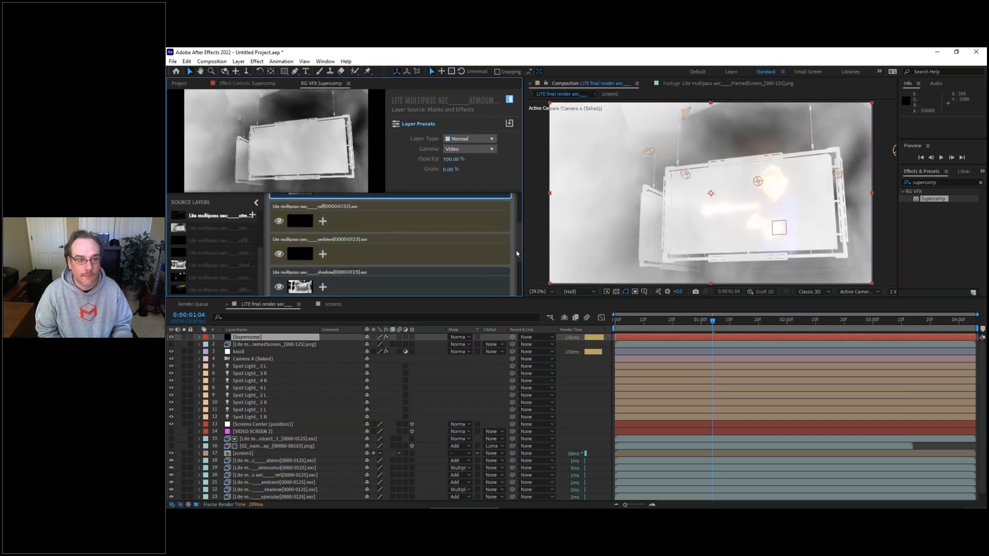
scroll(518, 257, "down", 3)
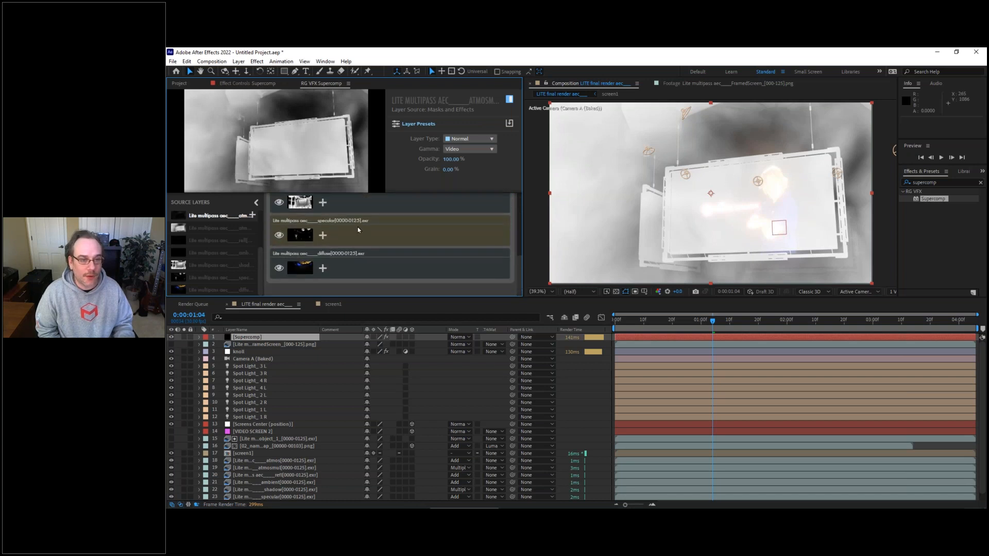
scroll(517, 265, "up", 2)
scroll(464, 255, "down", 1)
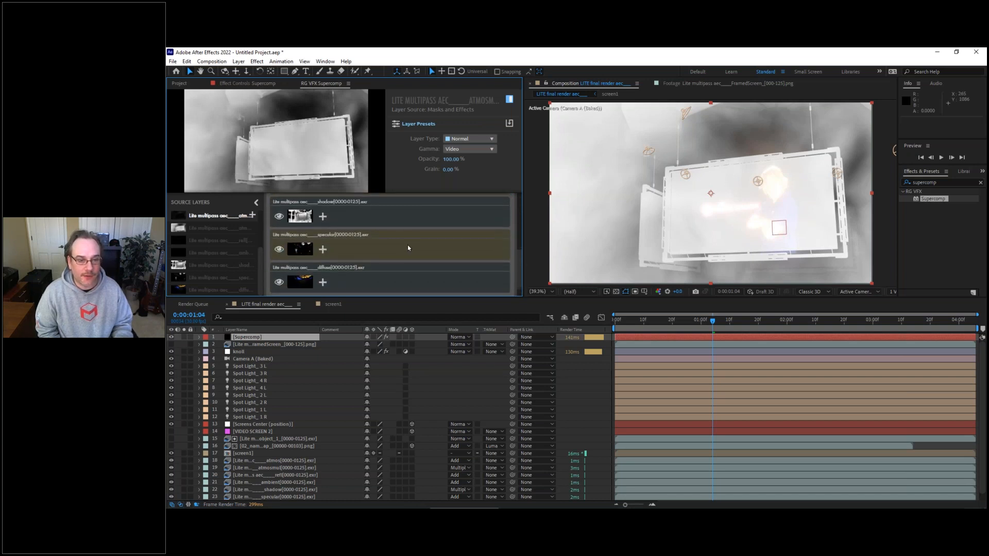
left_click(417, 248)
scroll(516, 240, "up", 3)
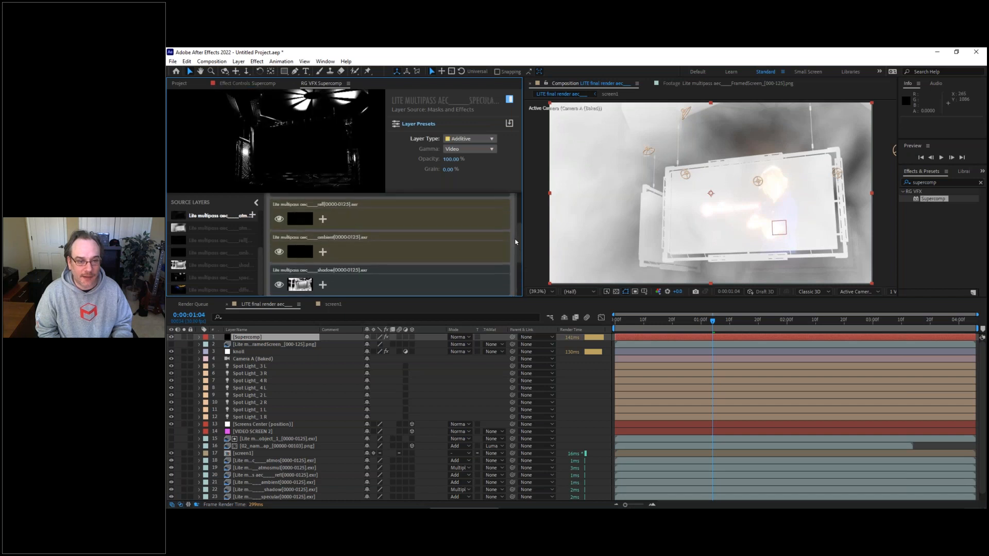
scroll(516, 240, "down", 3)
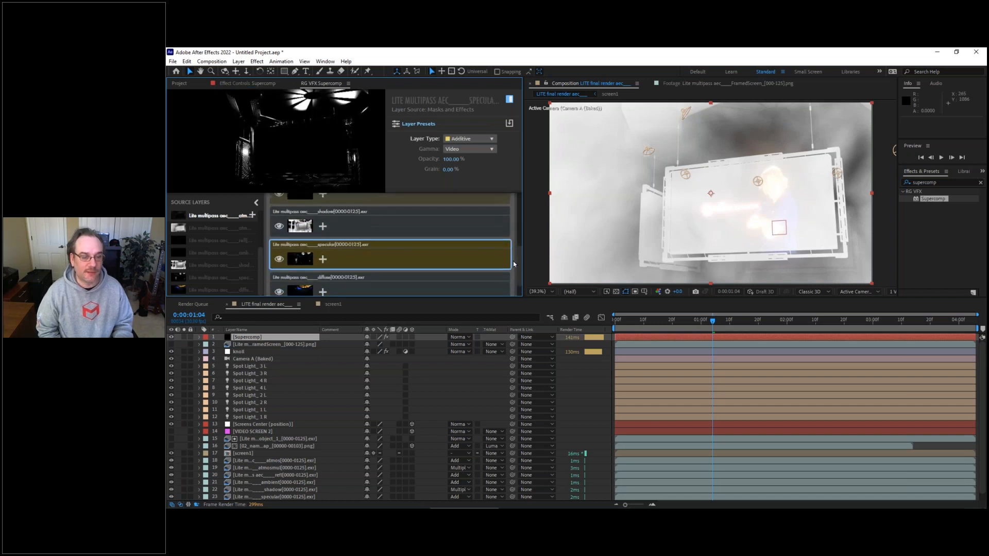
scroll(516, 262, "up", 2)
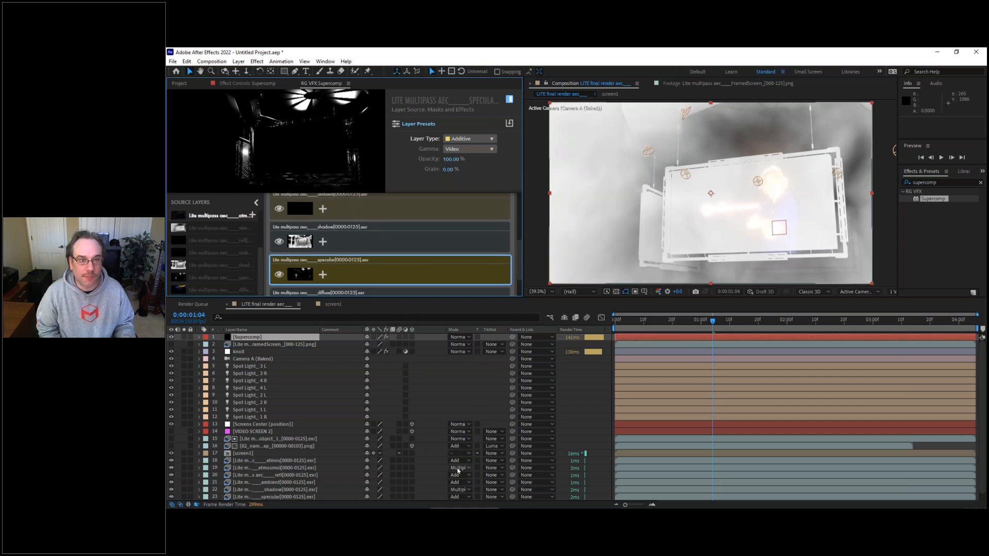
scroll(516, 286, "down", 2)
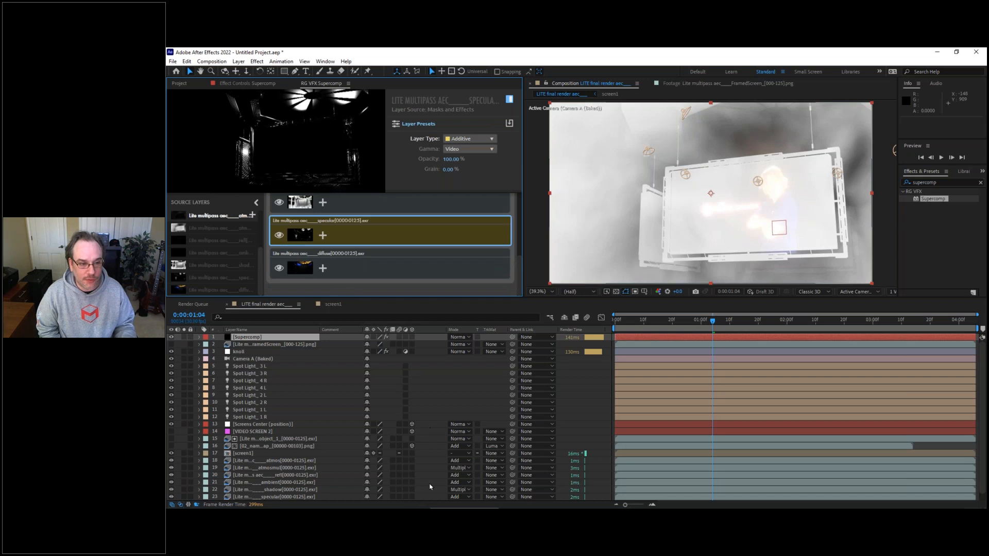
scroll(518, 276, "up", 2)
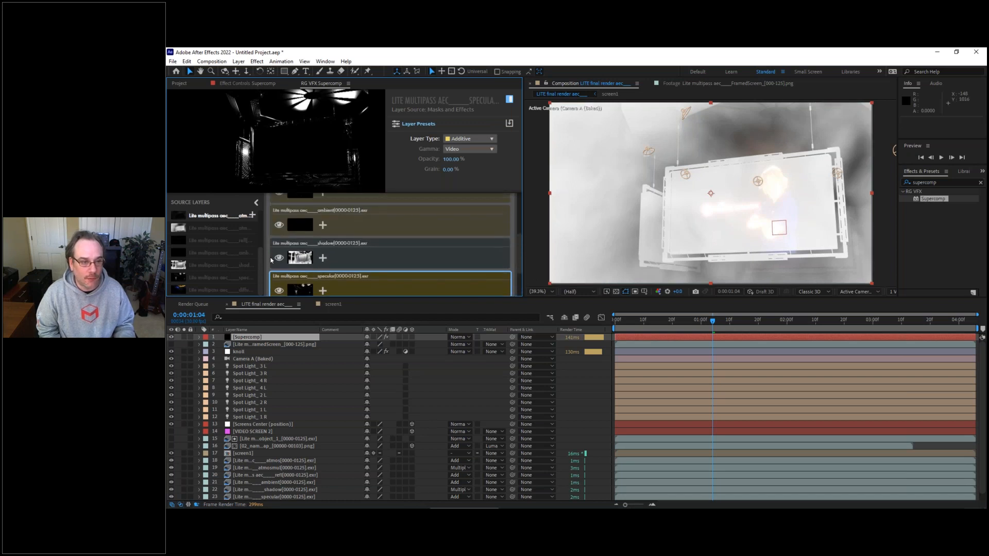
Step: Hide the atmosmul pass in the Supercomp stack
scroll(517, 260, "up", 2)
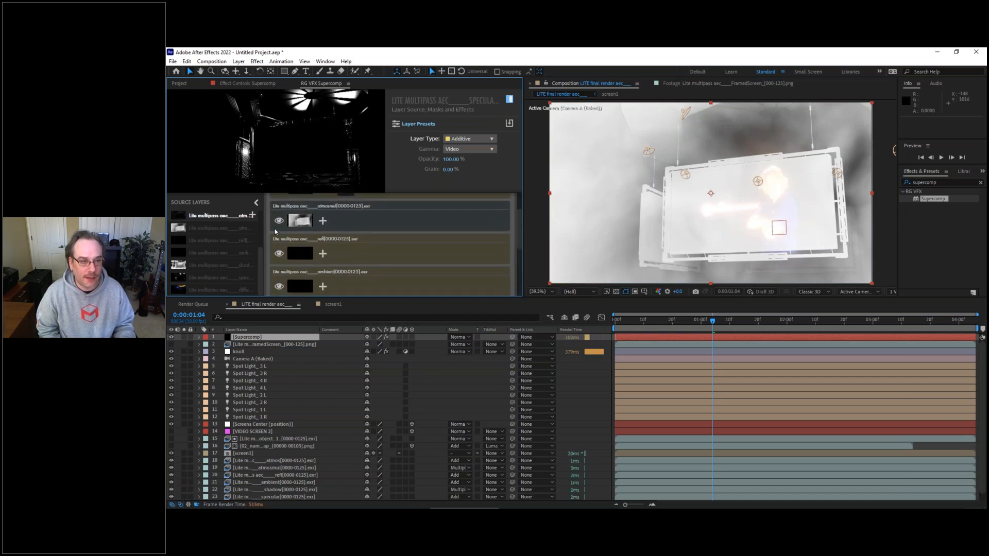
left_click(279, 221)
scroll(272, 227, "up", 1)
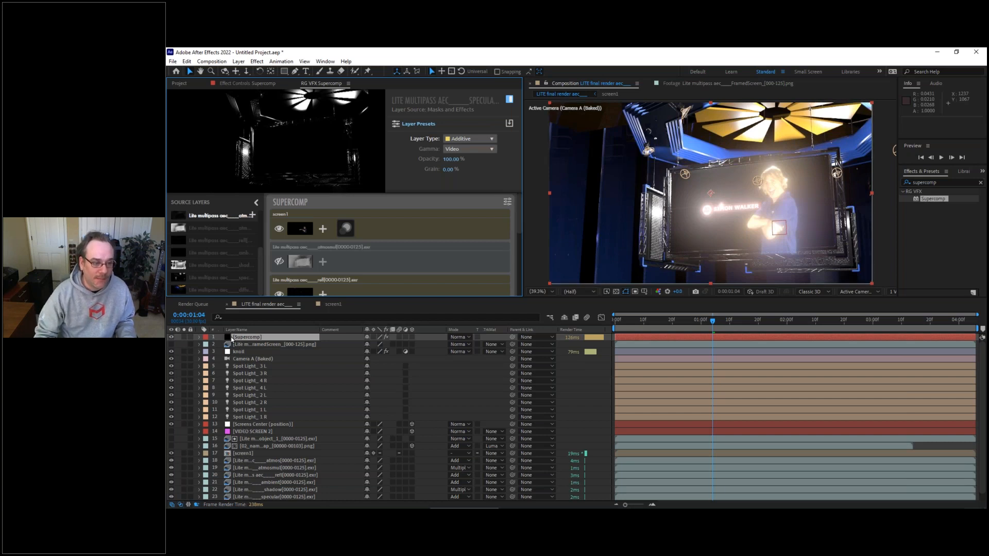
Step: Delete the Supercomp layer and pre-compose the multi-pass layers from atmos through diffuse into a composition named "base renders"
key("Delete")
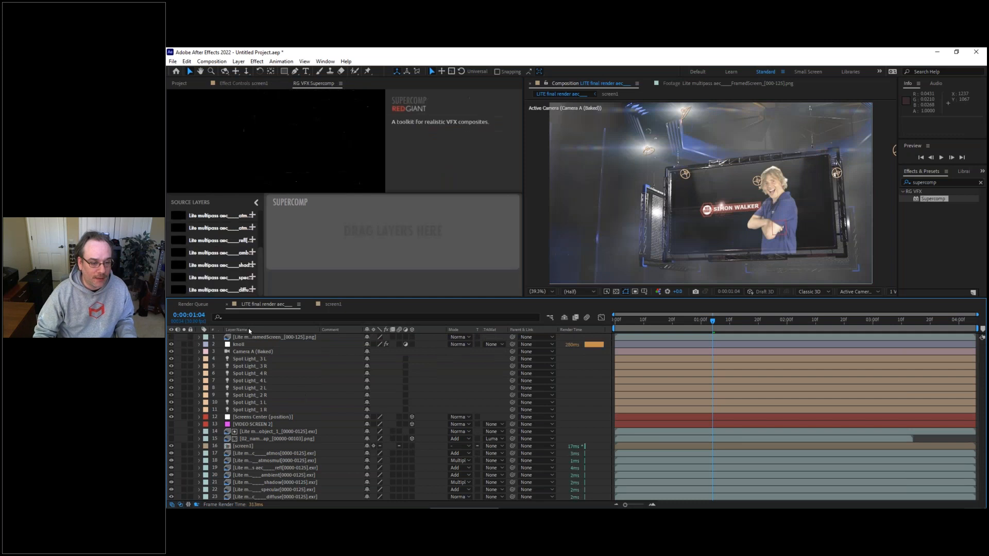
left_click(244, 453)
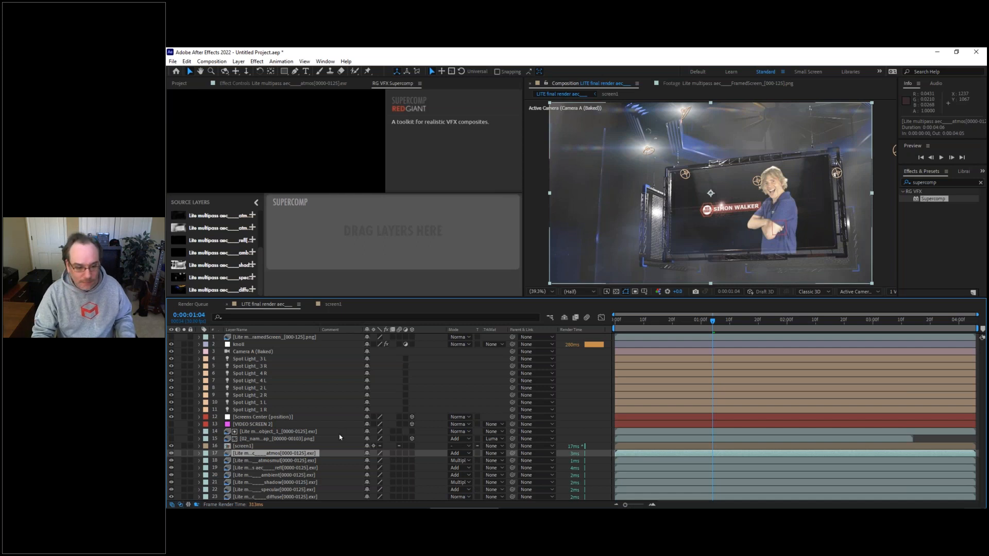
left_click(286, 498, "shift")
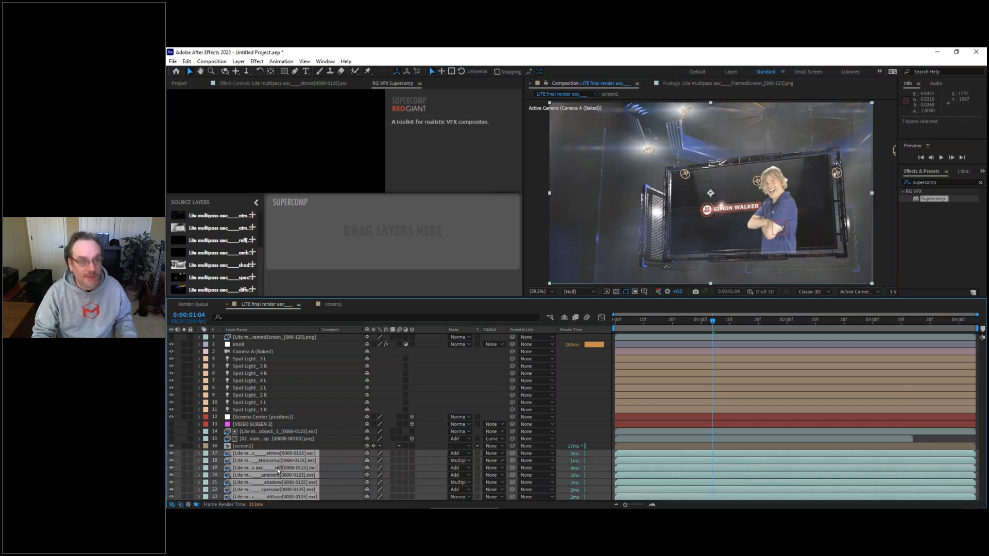
left_click(257, 61)
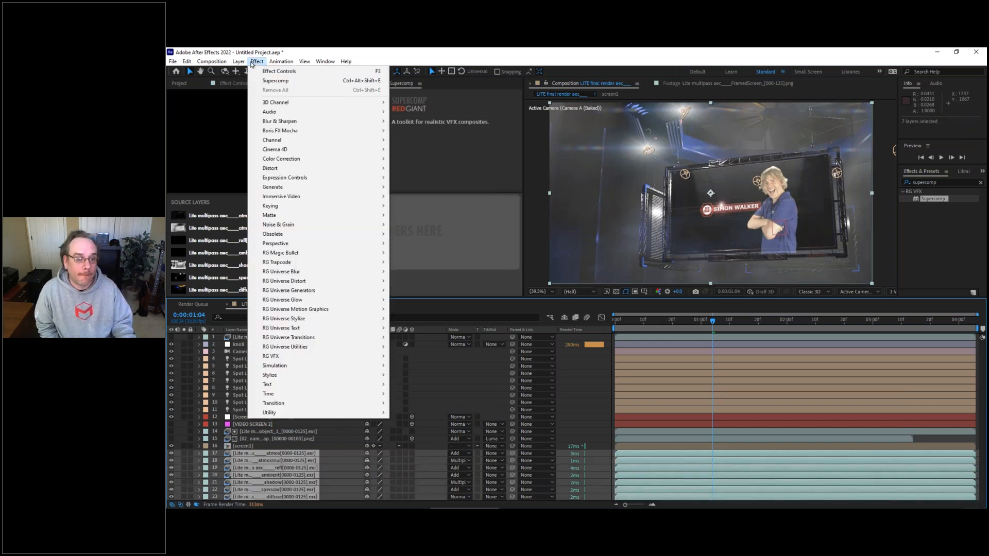
mouse_move(239, 64)
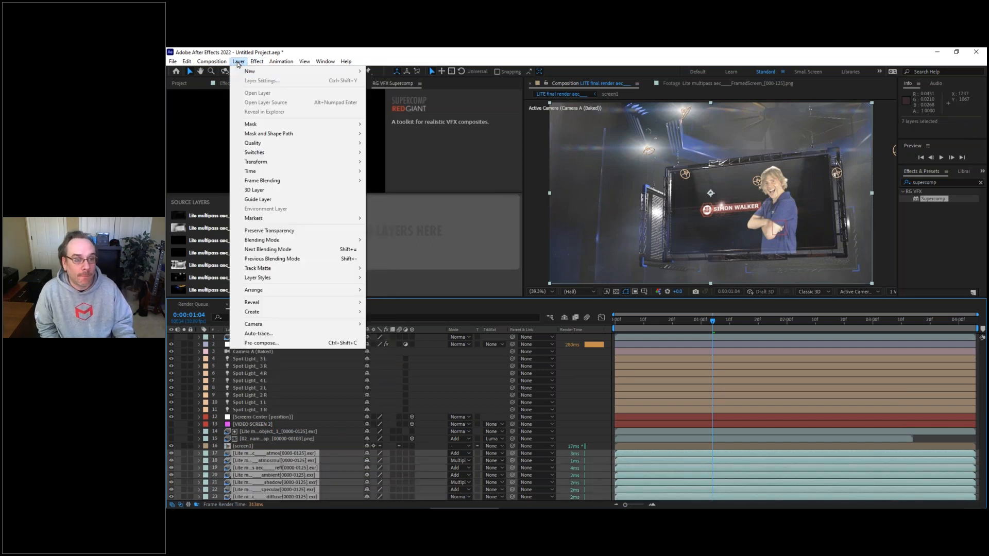
left_click(273, 343)
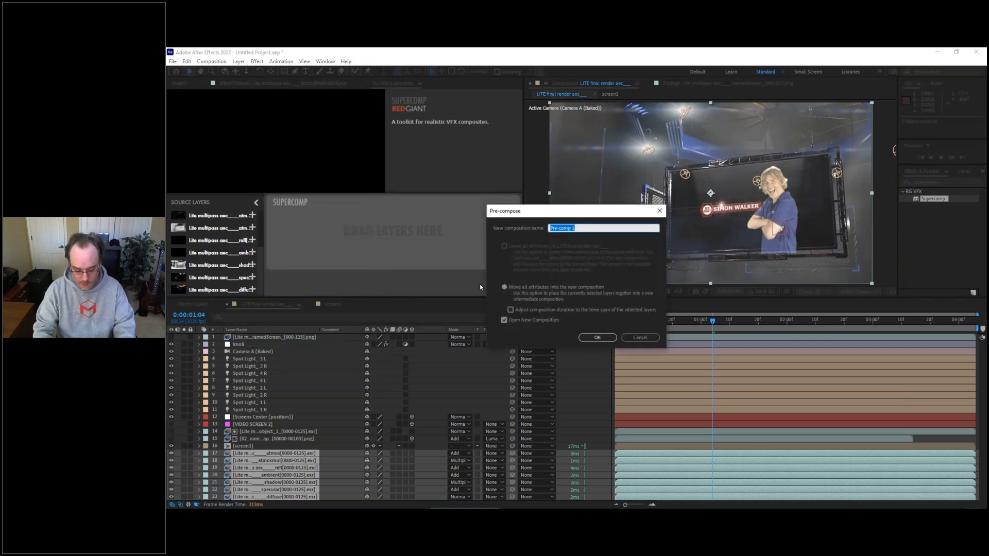
type("base")
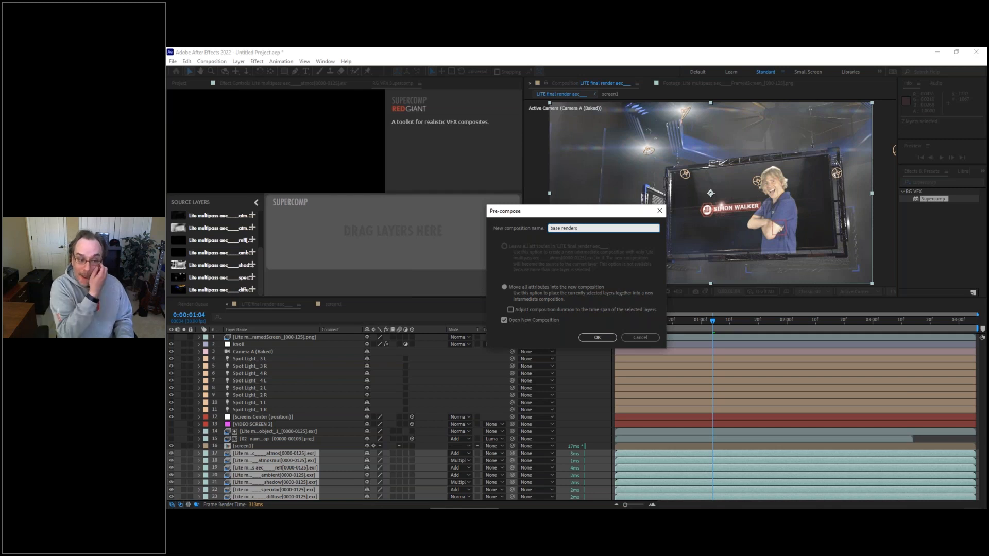
type(" renders")
key("Return")
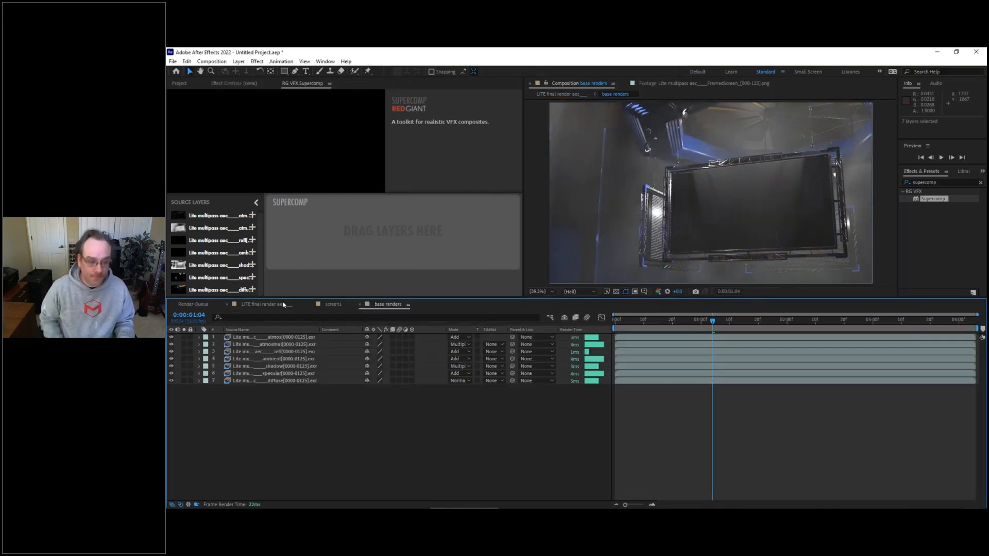
Step: Create an adjustment layer named "supercomp" in the LITE final render composition
left_click(283, 305)
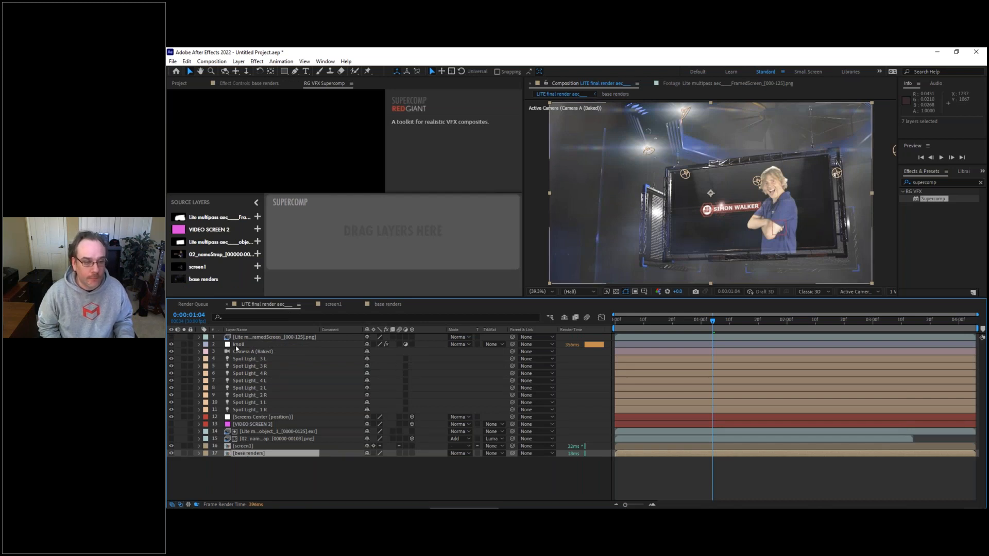
left_click(299, 474)
right_click(325, 472)
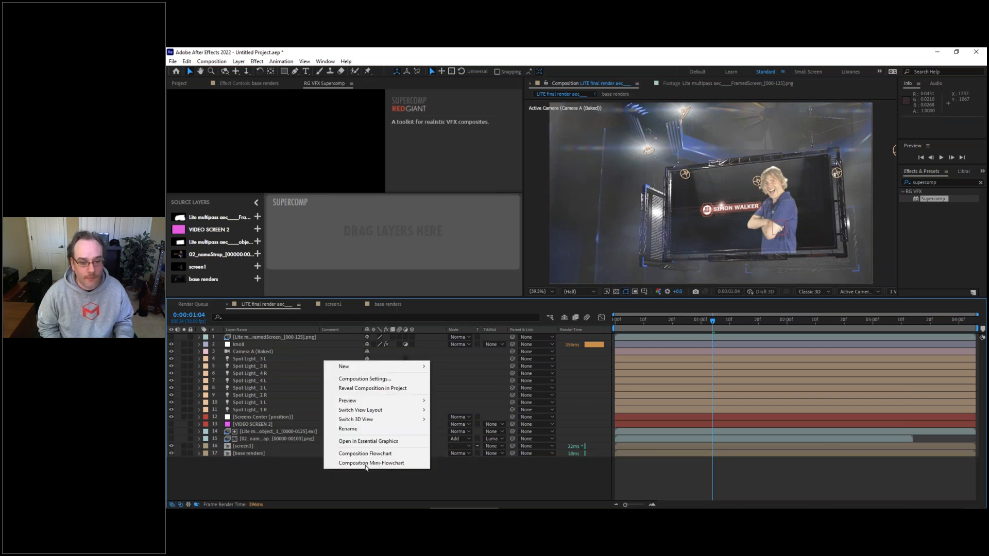
mouse_move(416, 367)
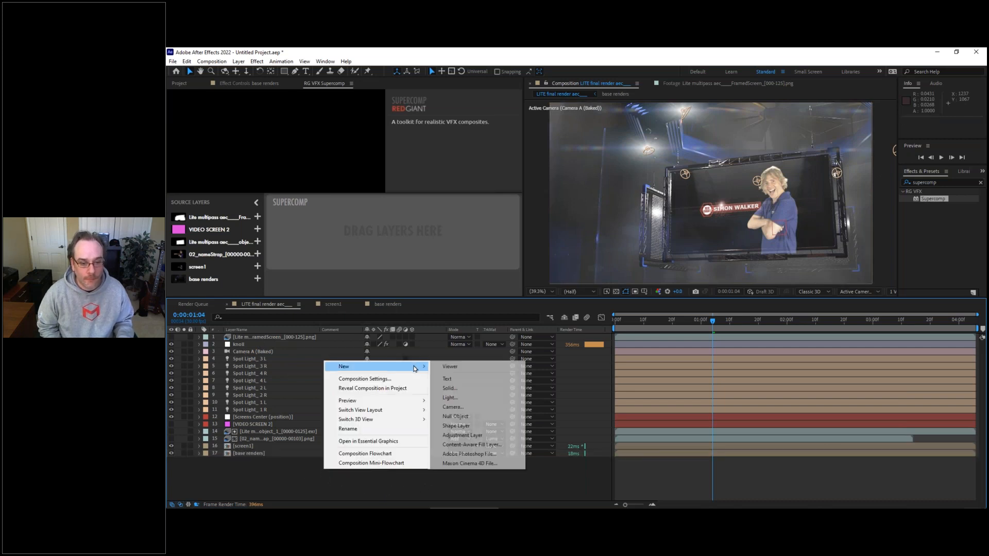
left_click(462, 436)
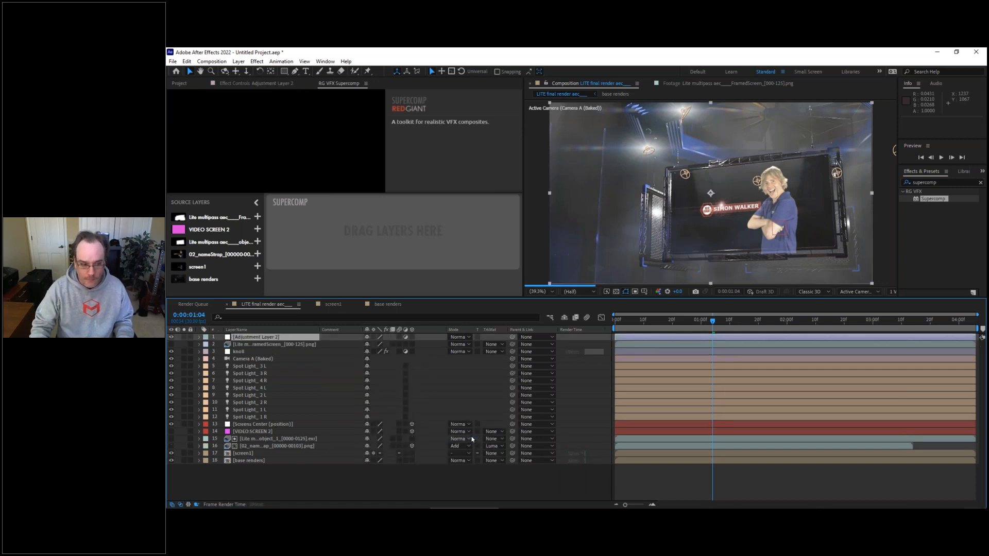
key("Return")
type("supercomp")
key("Return")
Step: Apply the Supercomp effect to the timeline and build its stack with screen1 above base renders
left_click_drag(939, 198, 241, 337)
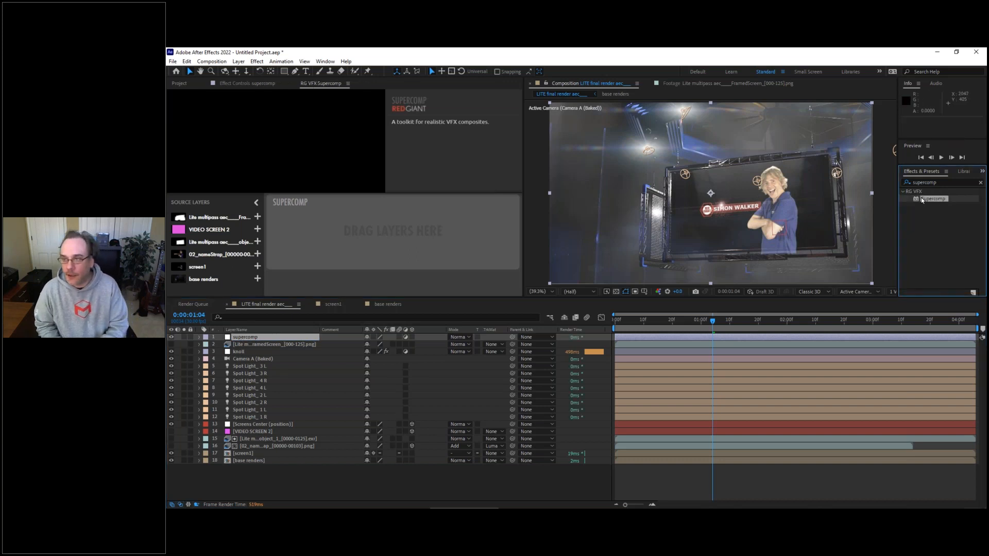
left_click_drag(918, 201, 231, 335)
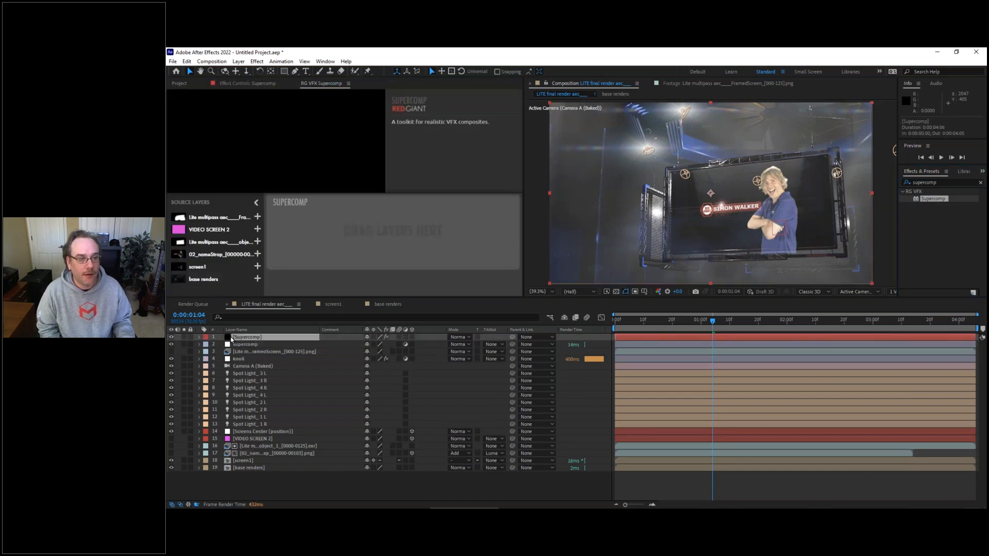
left_click_drag(198, 283, 360, 243)
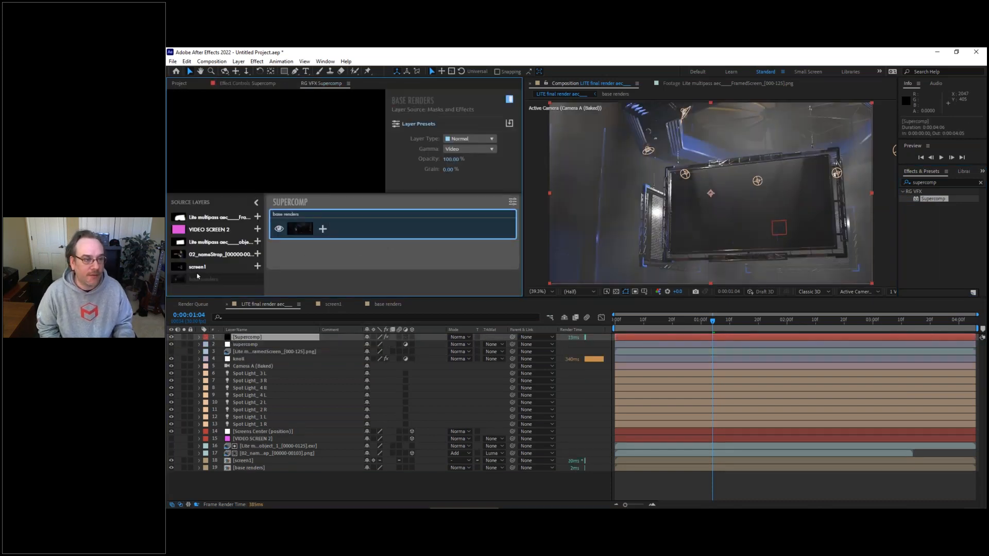
left_click_drag(197, 266, 341, 219)
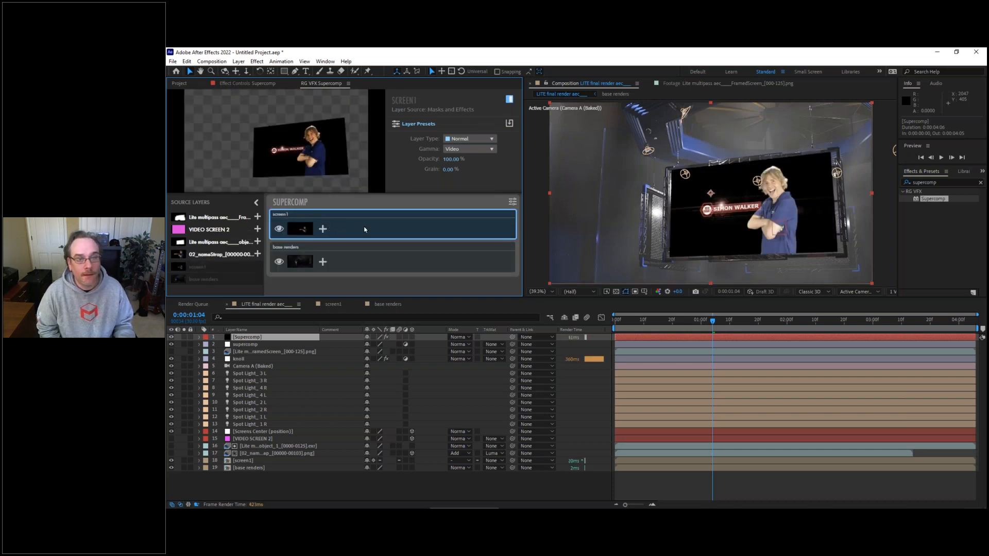
Step: Set screen1's Layer Type to Additive in Supercomp and apply the Big Glow preset to it
left_click(469, 139)
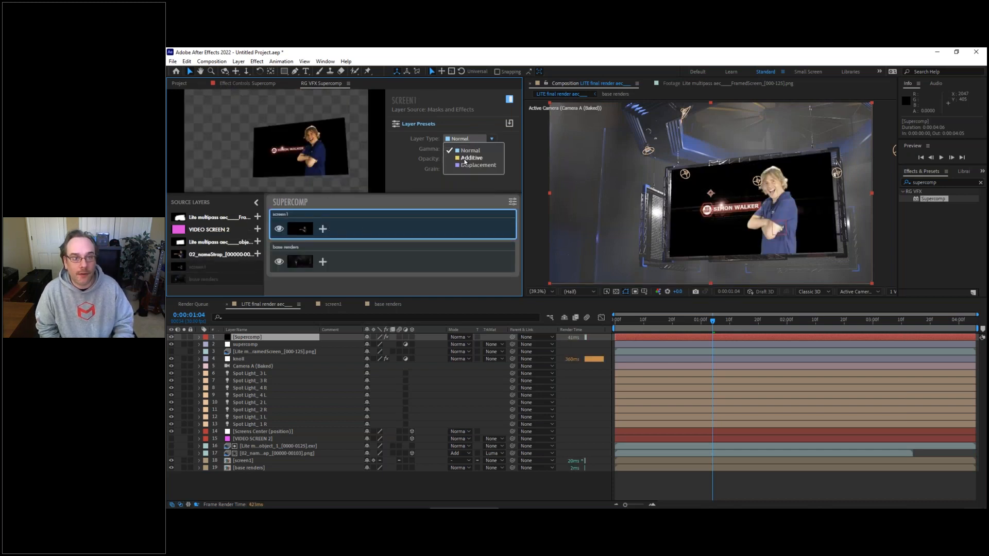
left_click(466, 158)
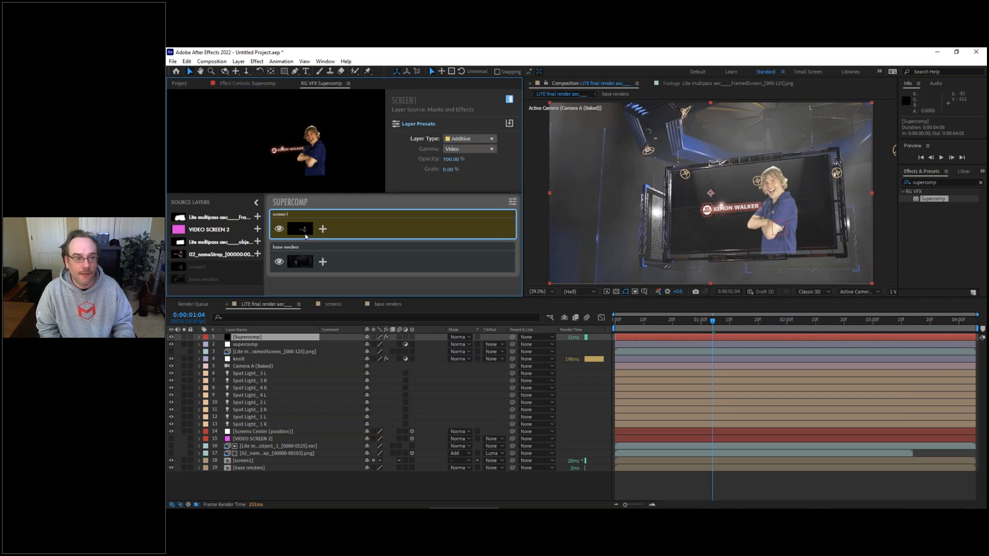
left_click(323, 230)
left_click(268, 231)
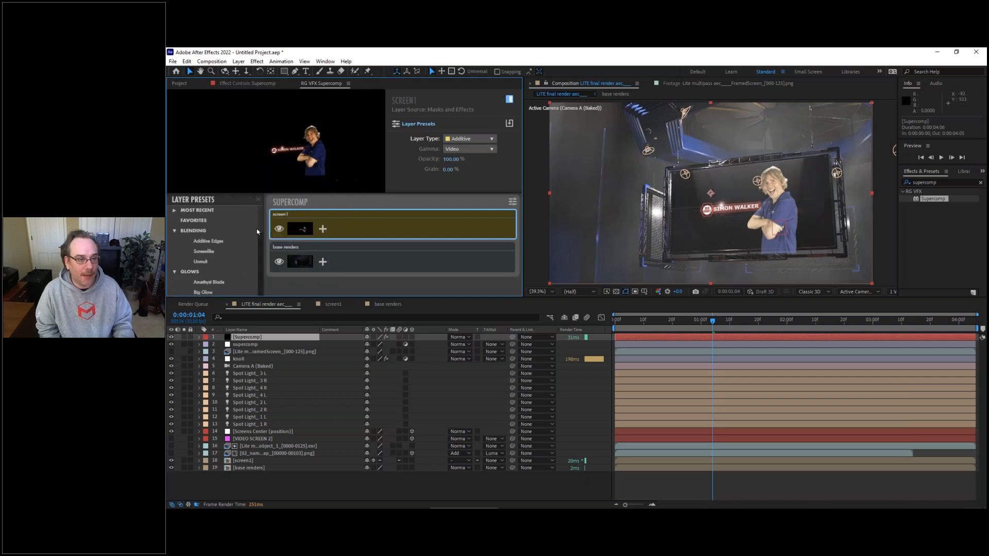
left_click(204, 293)
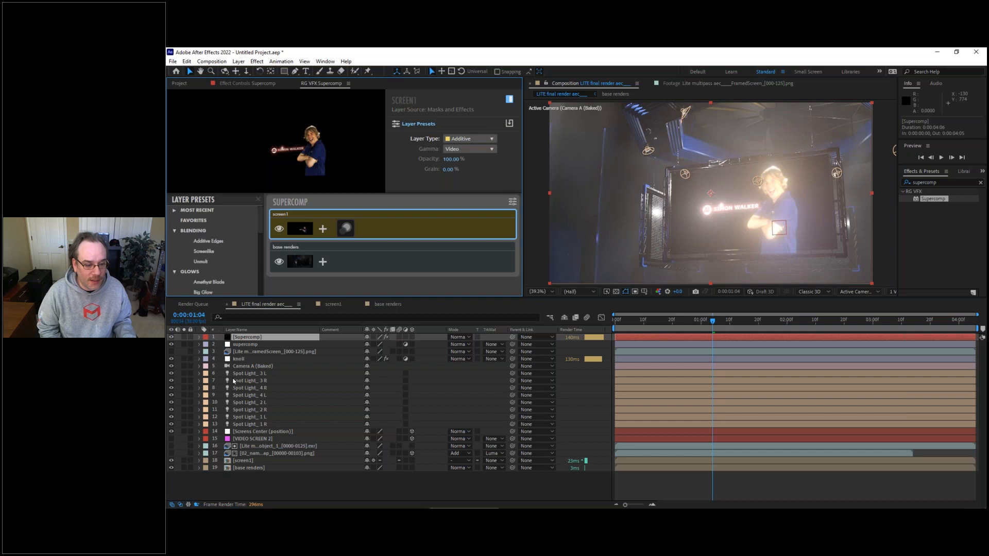
Step: Enable Collapse Transformations for the base renders layer in the timeline
left_click(374, 467)
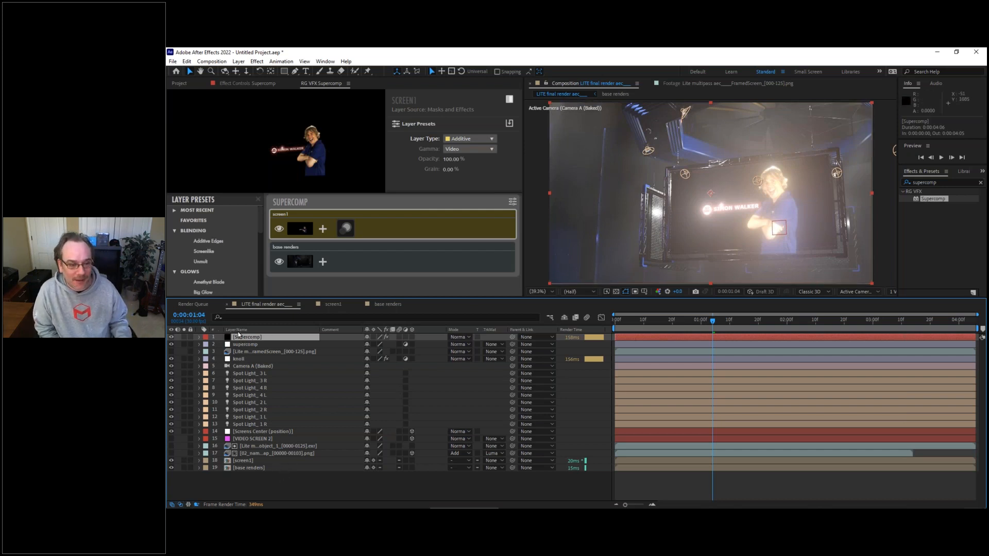
Step: Reduce the Optical Glow on screen1 to a size of 200 and an amount of 3%
left_click(343, 232)
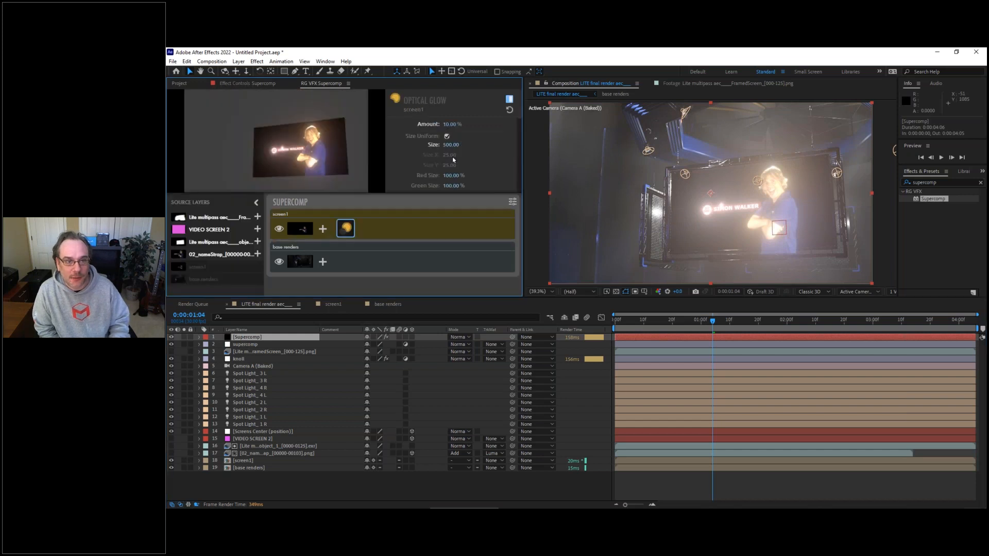
left_click(446, 145)
type("200")
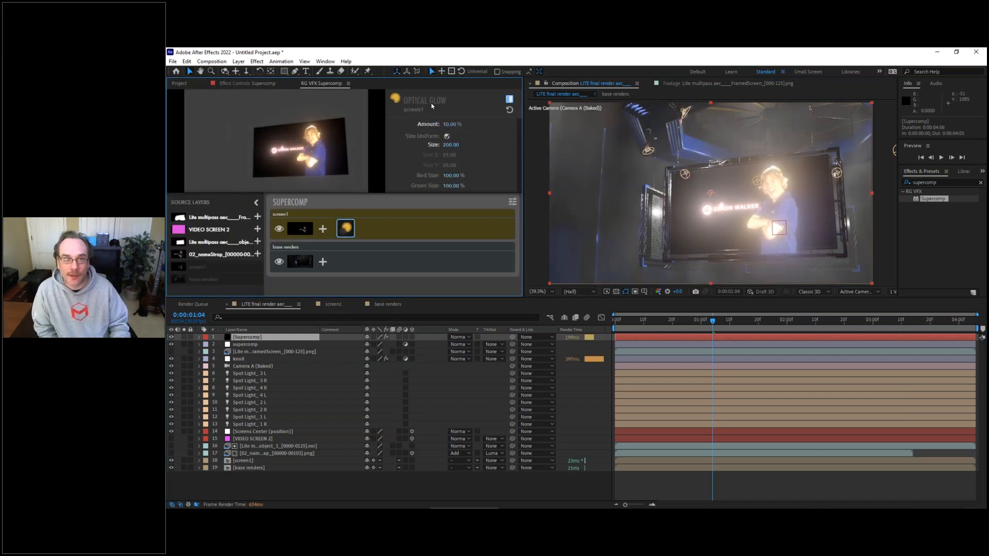
left_click(446, 124)
type("5")
key("Return")
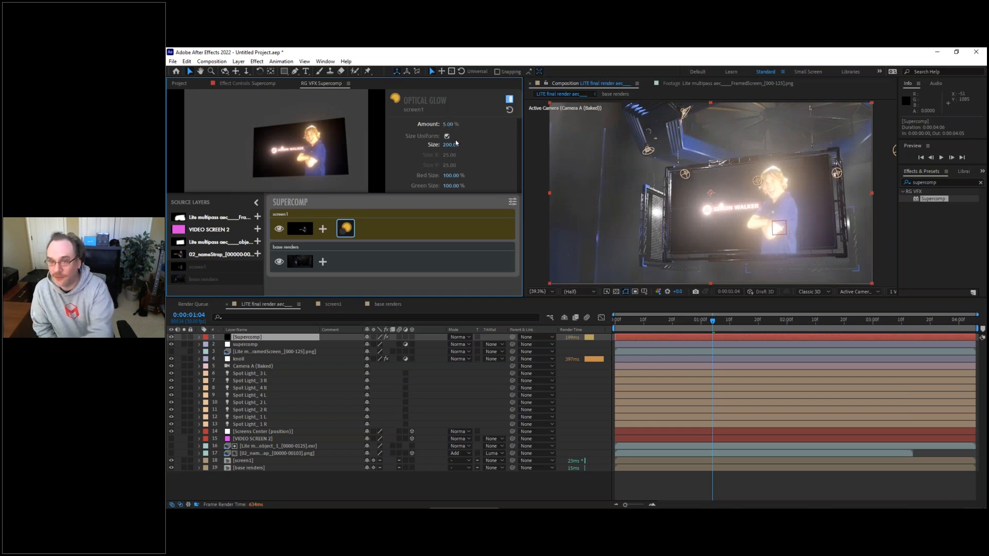
left_click(443, 125)
type("3")
key("Return")
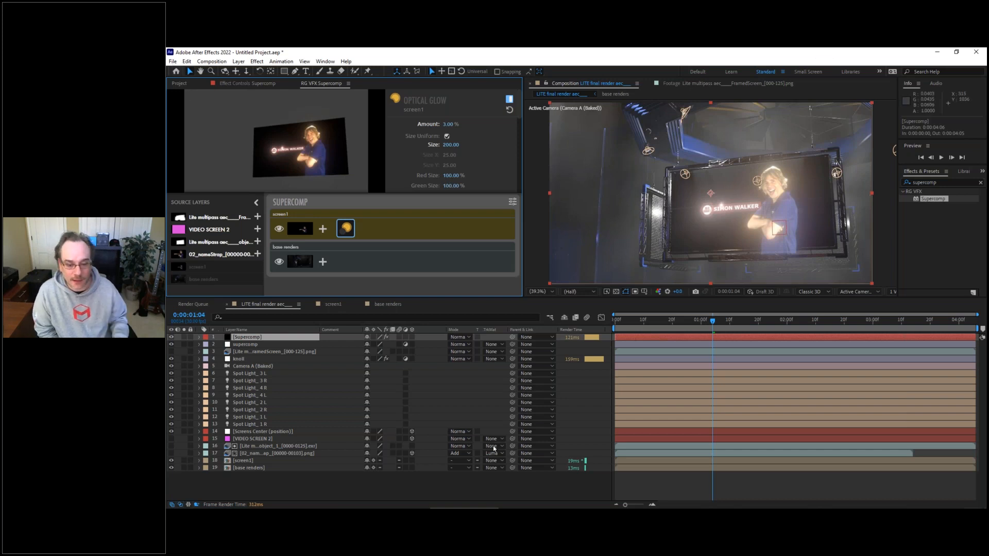
mouse_move(578, 505)
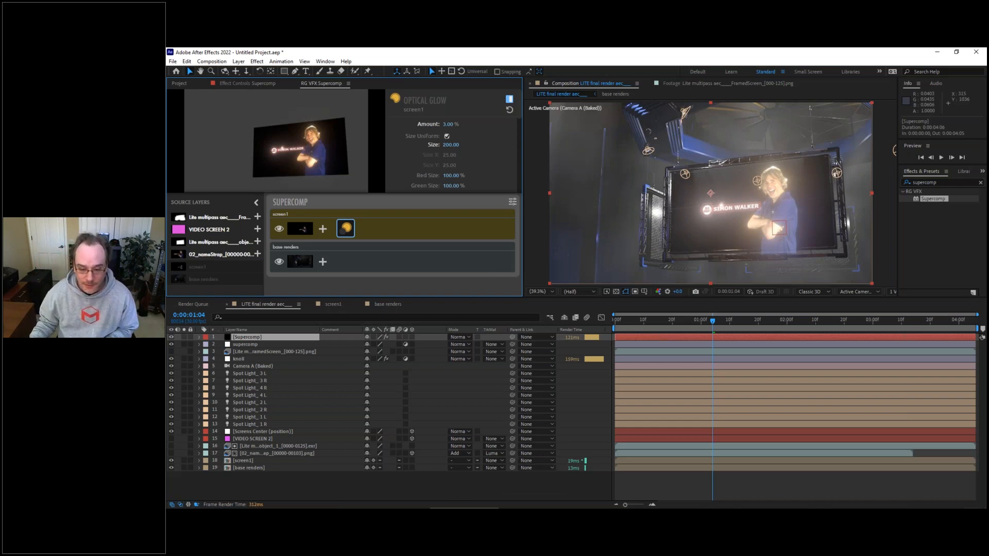
mouse_move(513, 507)
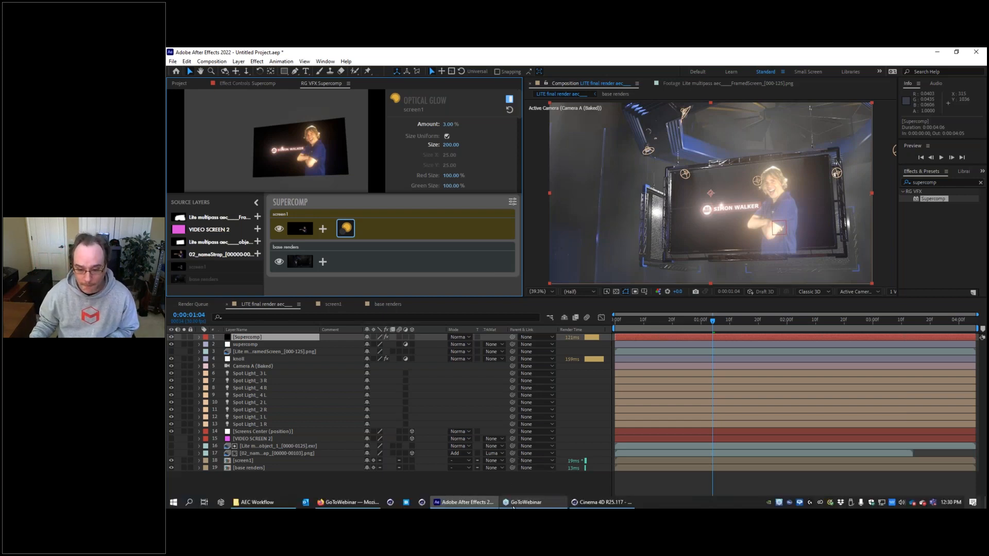
left_click(531, 507)
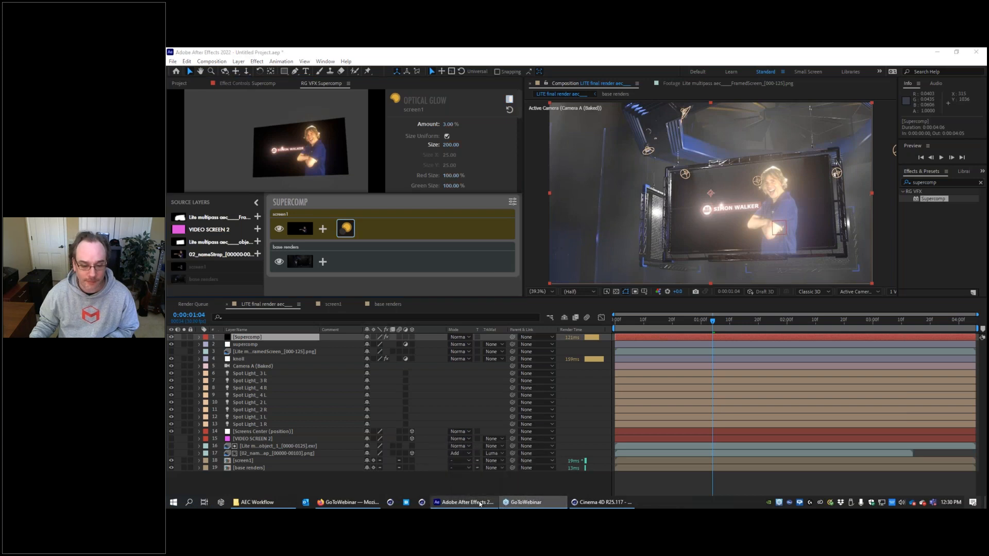
mouse_move(475, 507)
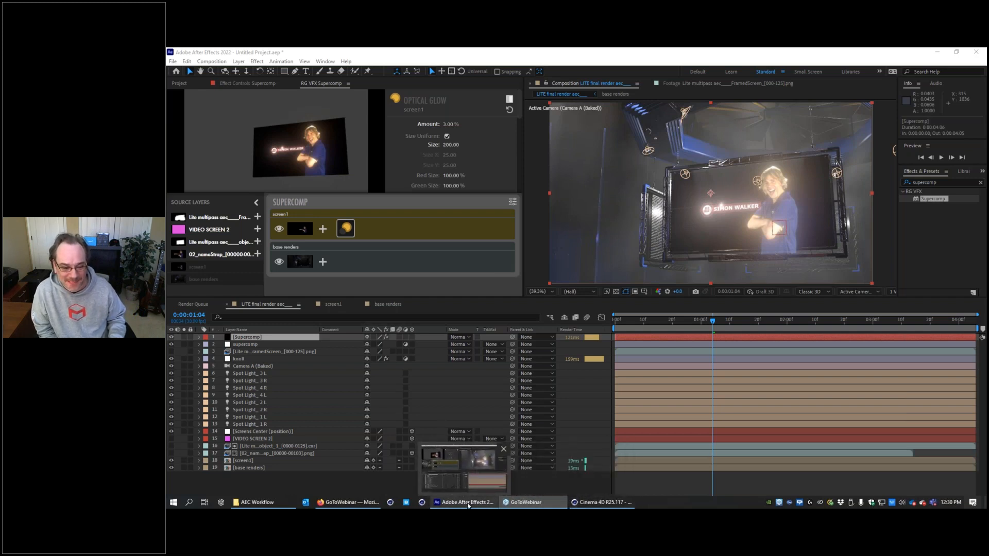
mouse_move(530, 504)
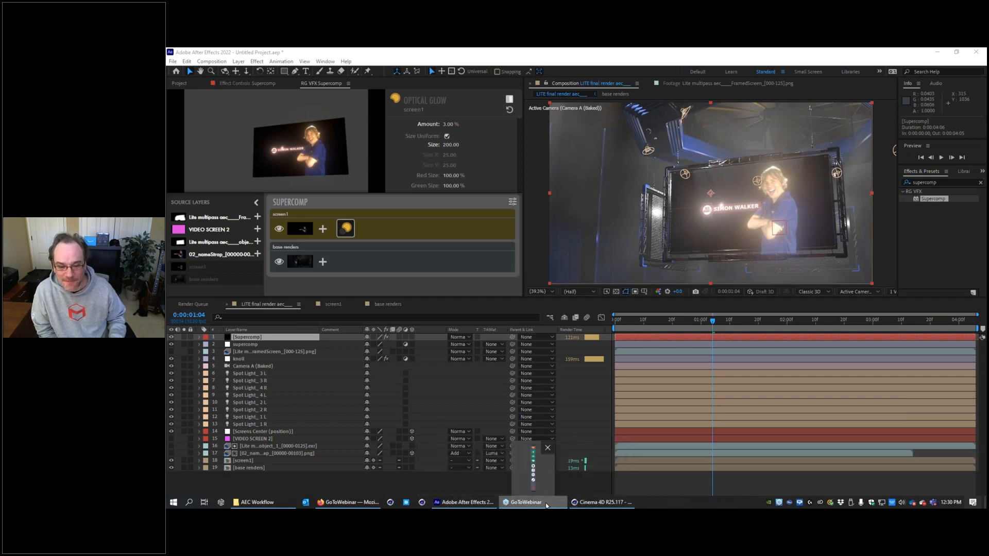
left_click(531, 469)
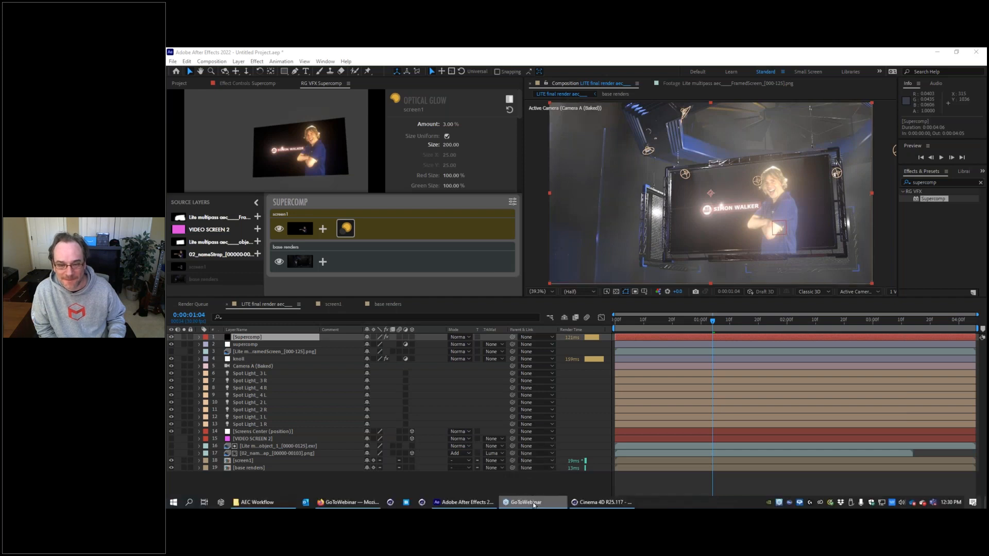
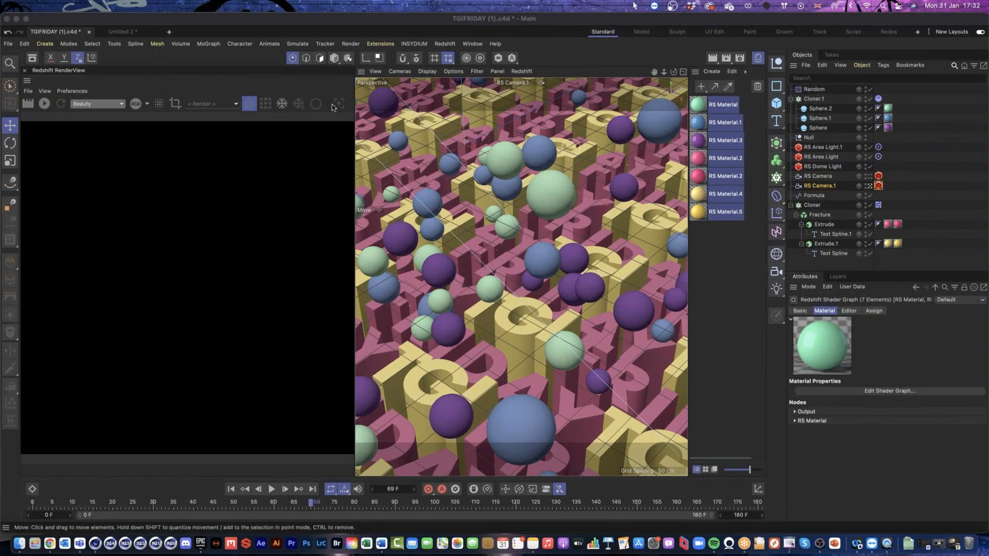
Step: Switch to QuickTime Player to view the finished TGI Friday render, and return to the Cinema 4D scene
left_click(888, 548)
left_click_drag(313, 93, 507, 82)
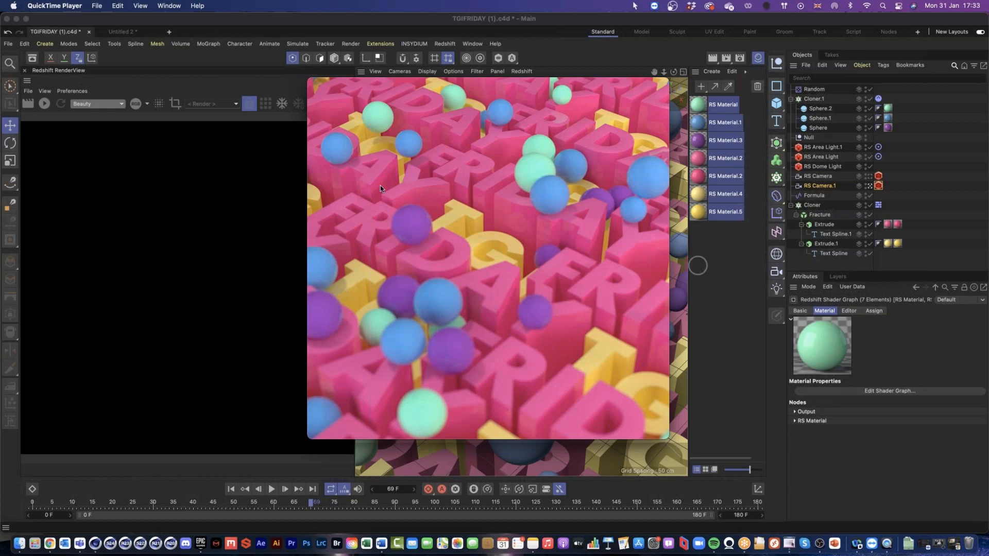
left_click(194, 57)
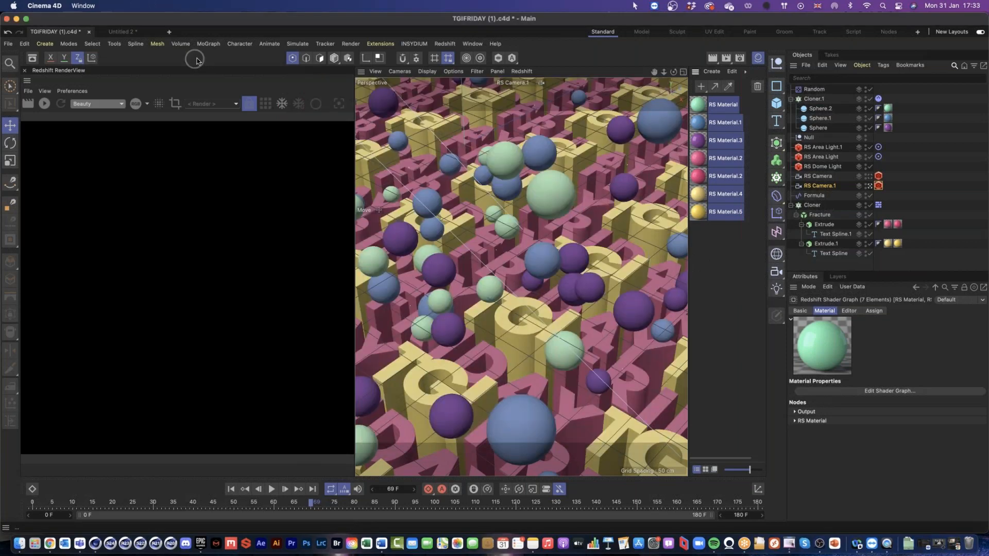
Step: Close the Redshift RenderView and play the TGIFRIDAY animation in the viewport from the first frame
left_click(24, 73)
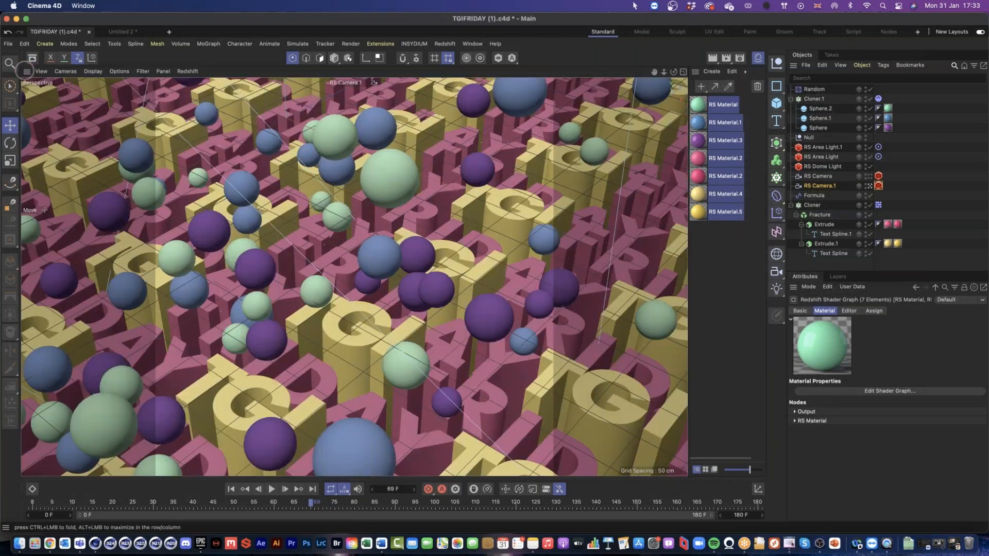
left_click(232, 490)
left_click(272, 489)
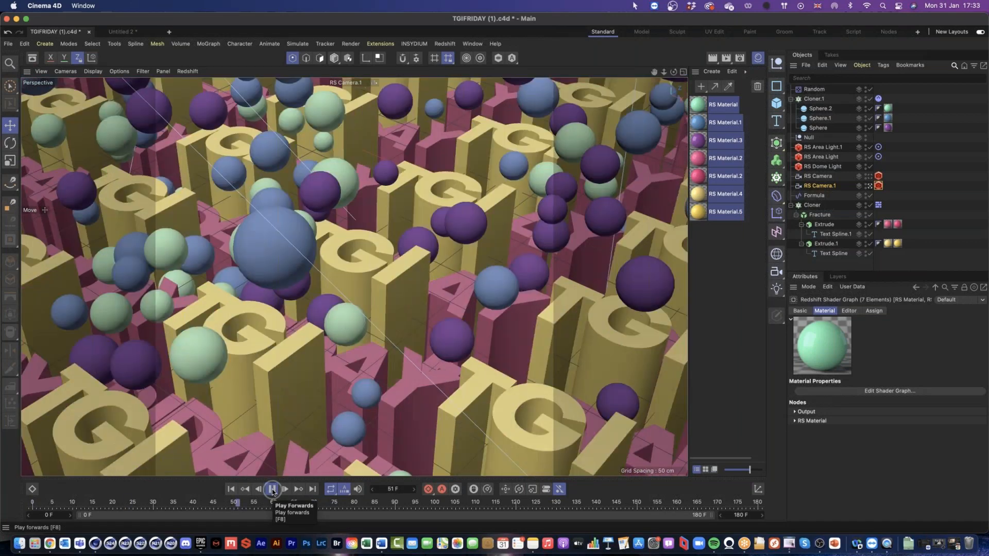
left_click(272, 489)
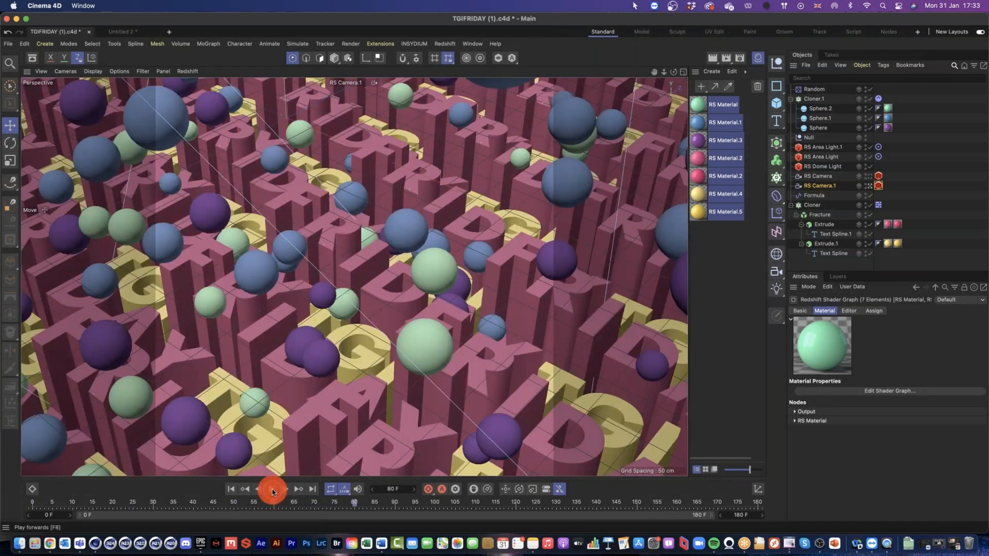
left_click(886, 496)
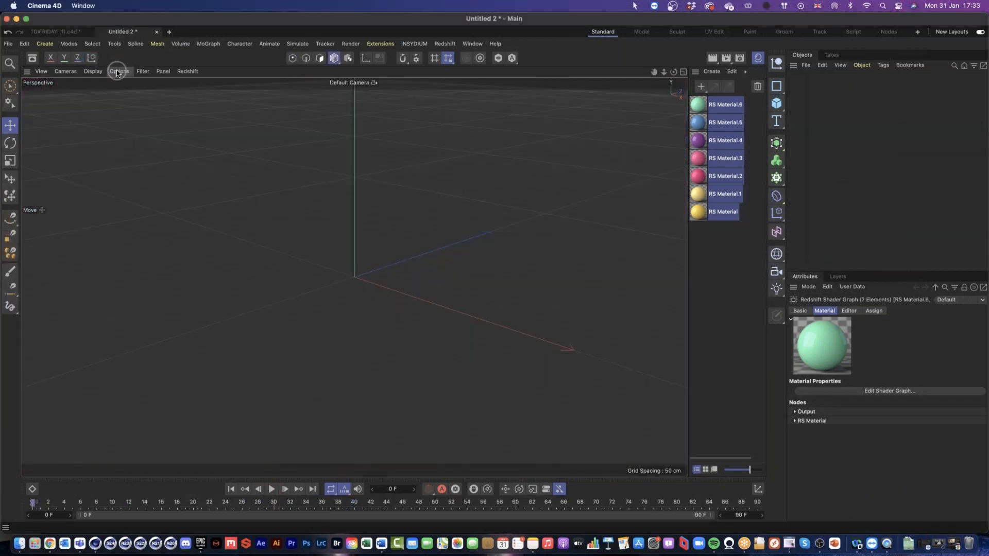
Step: Switch to the Untitled 2 project and hide the workplane in its perspective view
left_click(117, 73)
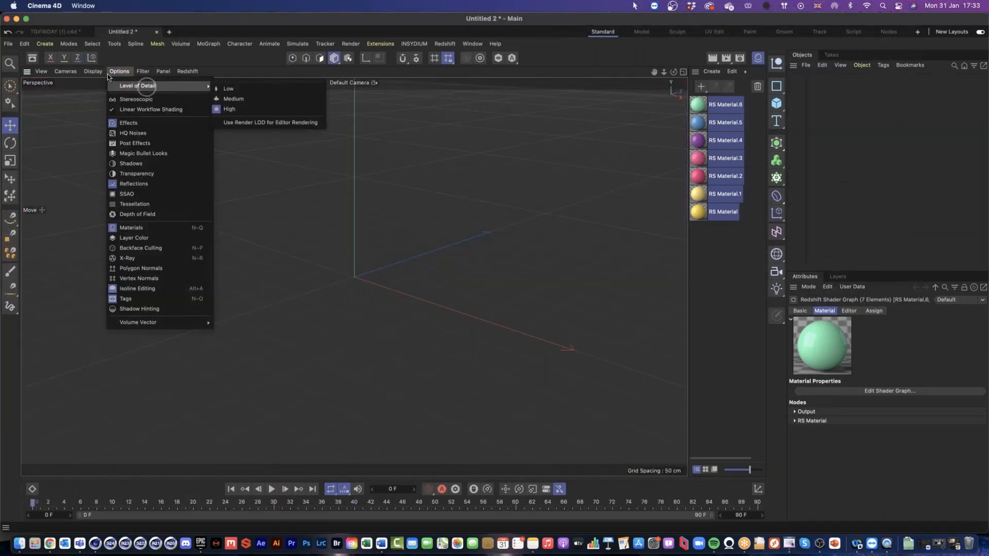
mouse_move(143, 73)
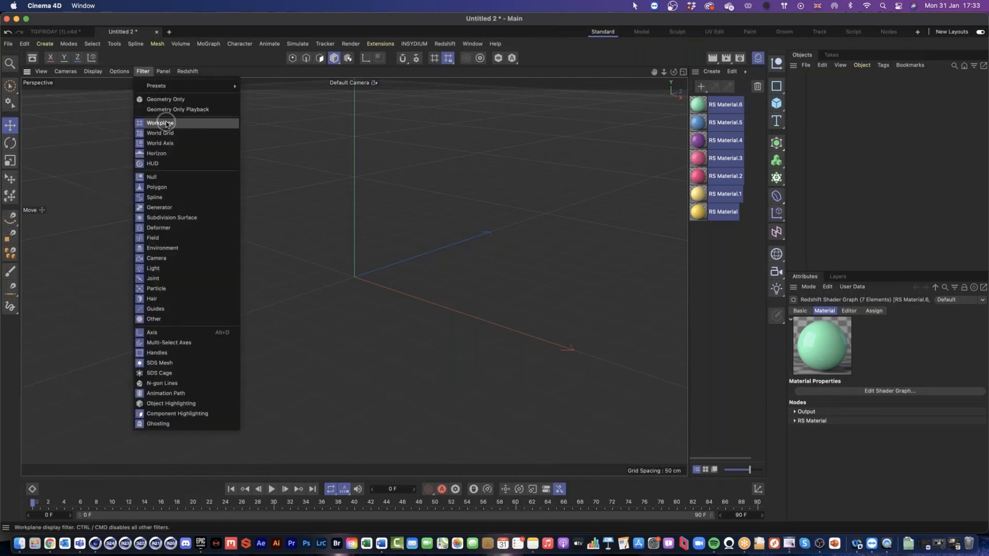
left_click(161, 121)
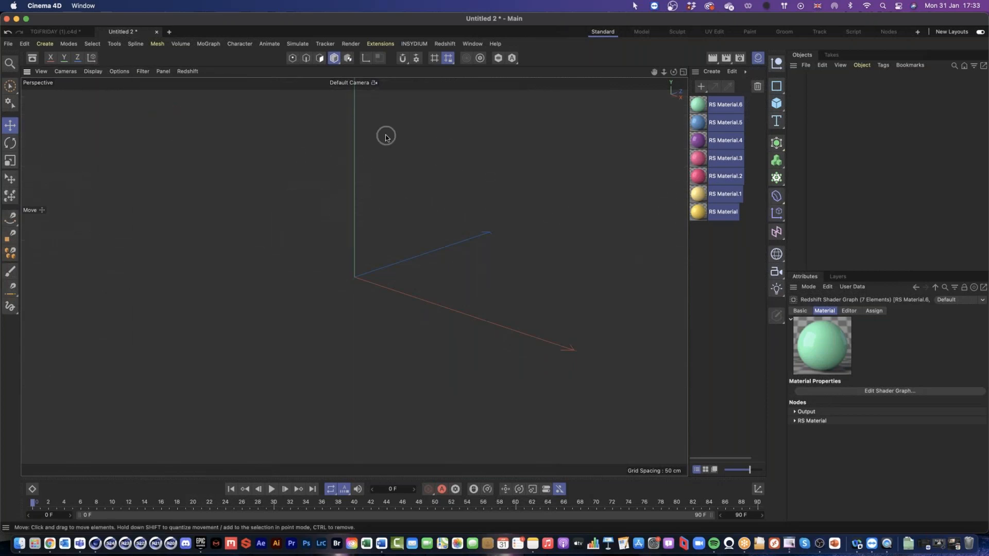
Step: Add a Text Spline object to the empty scene
left_click(778, 124)
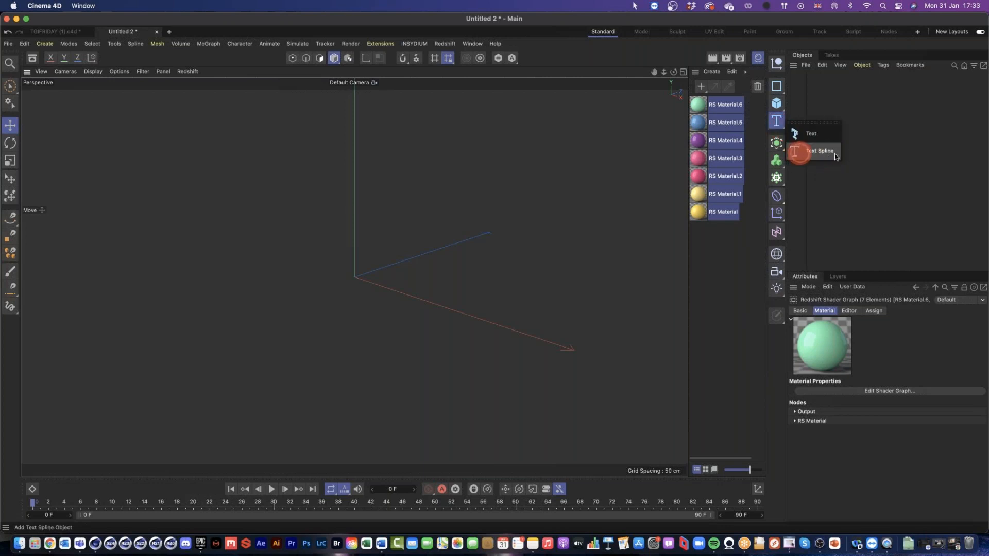
left_click(819, 156)
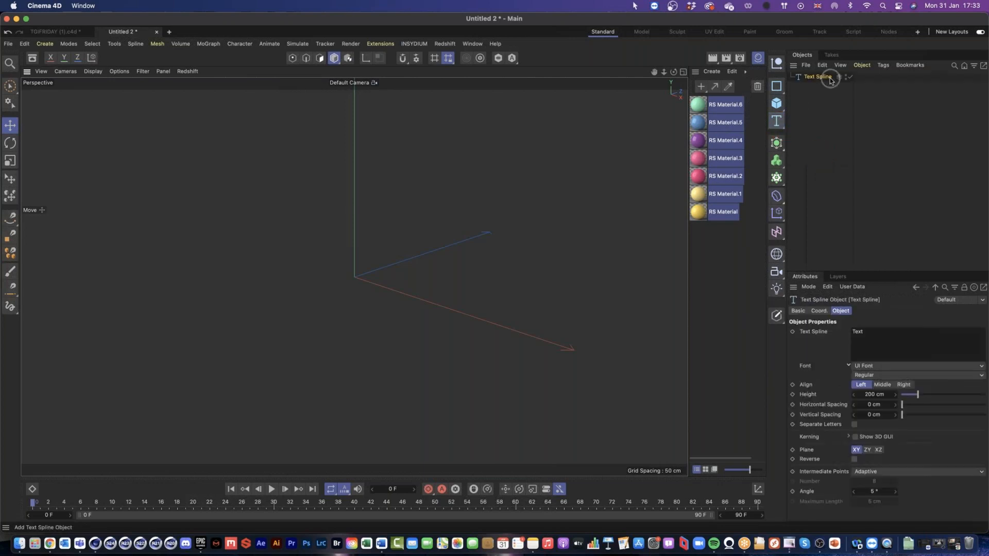
Step: Add a 3D Text object to compare it with the text spline, and delete it
left_click(776, 121)
left_click(812, 135)
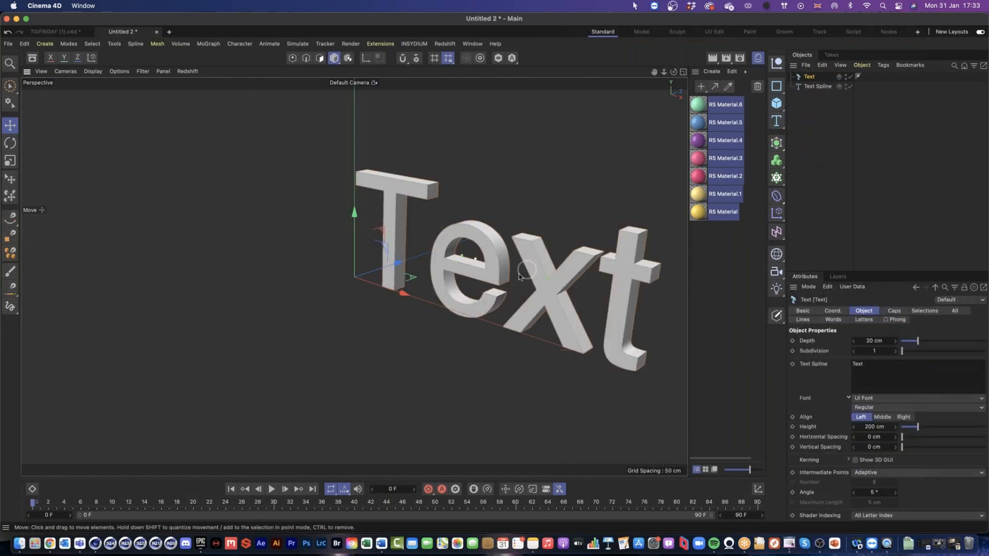
left_click_drag(518, 273, 647, 206)
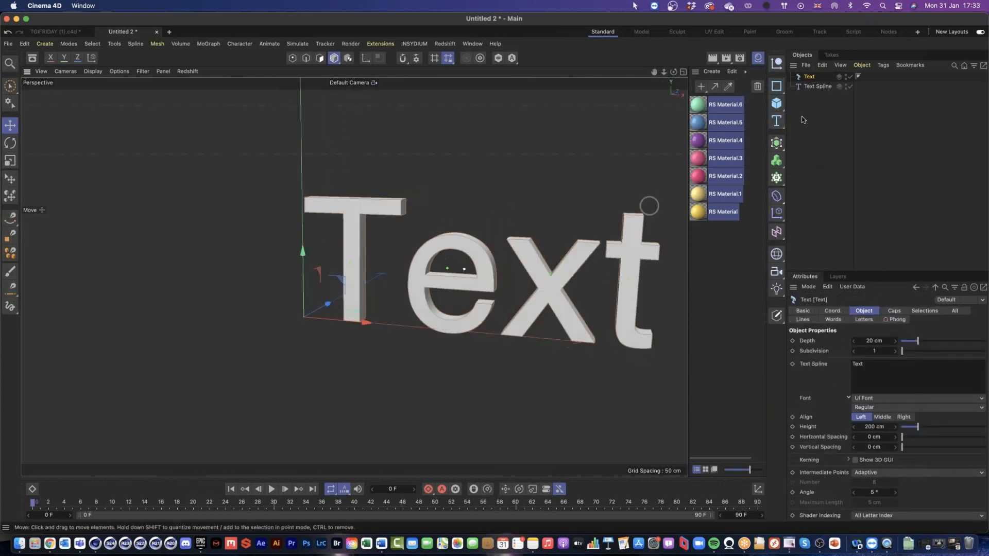
left_click(814, 78)
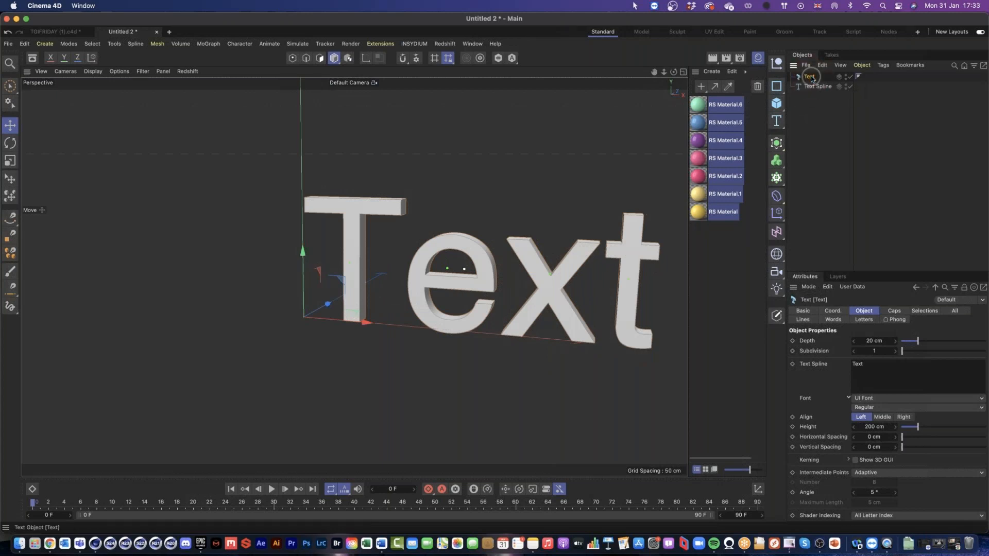
key("Delete")
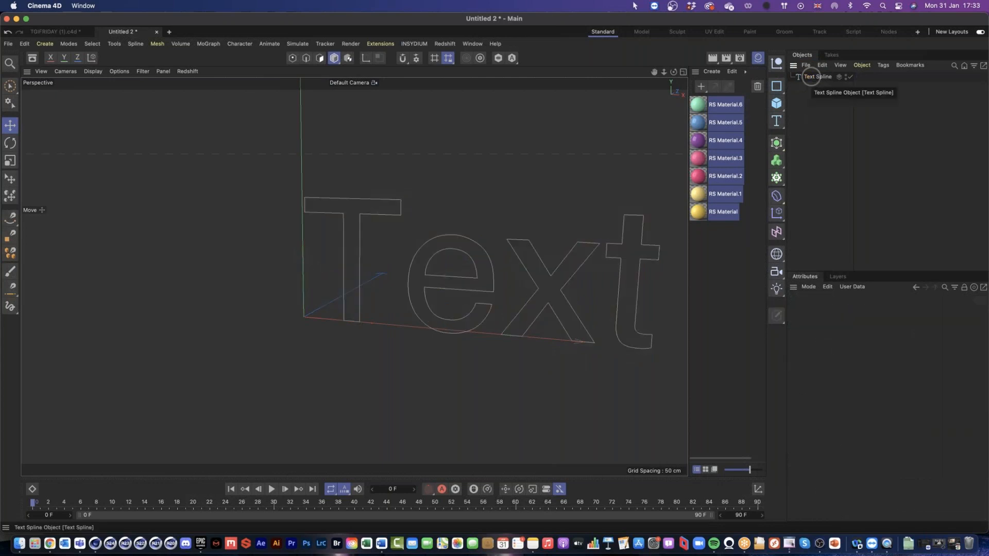
Step: Change the text spline's wording to TGIFRIDAY
left_click(812, 78)
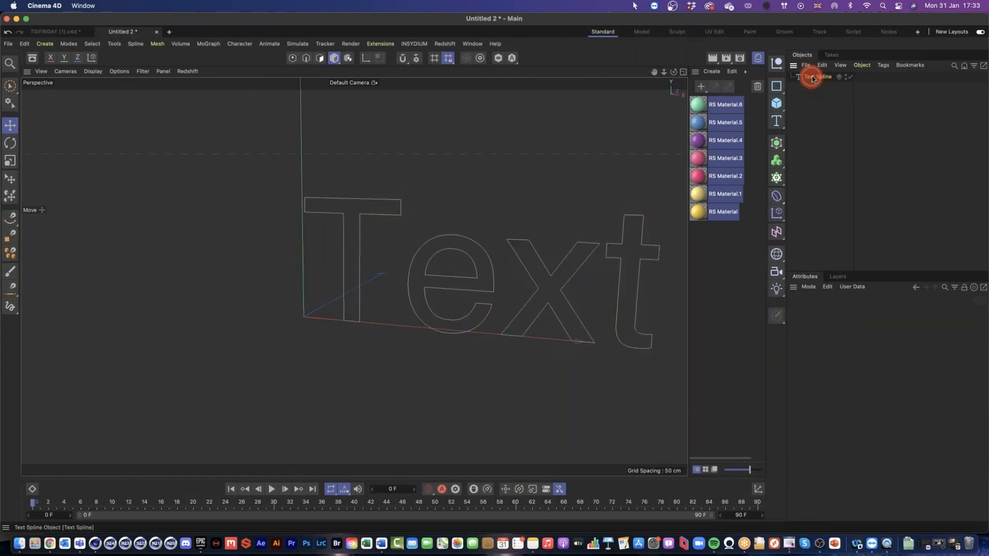
left_click_drag(868, 336, 814, 334)
type("TGIFRIDAY")
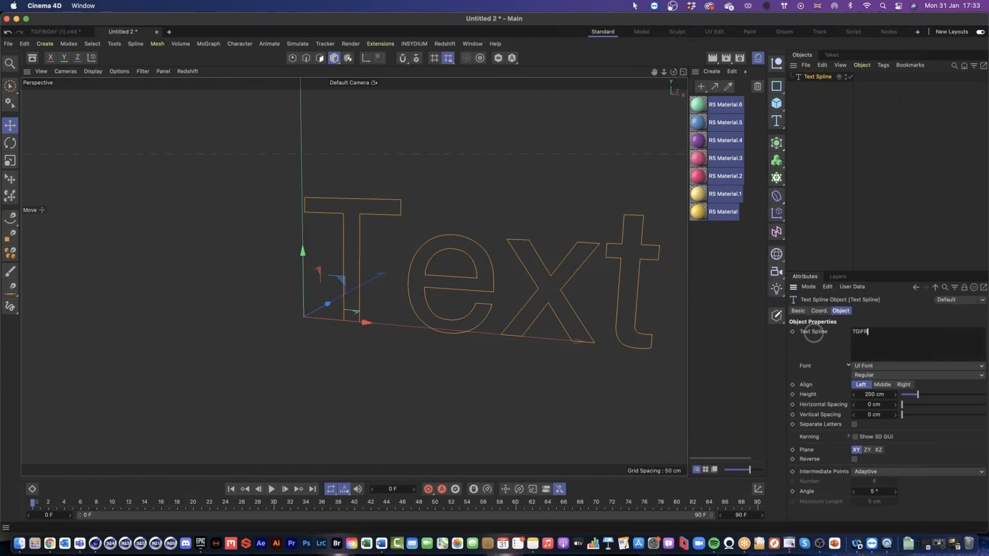
left_click(826, 344)
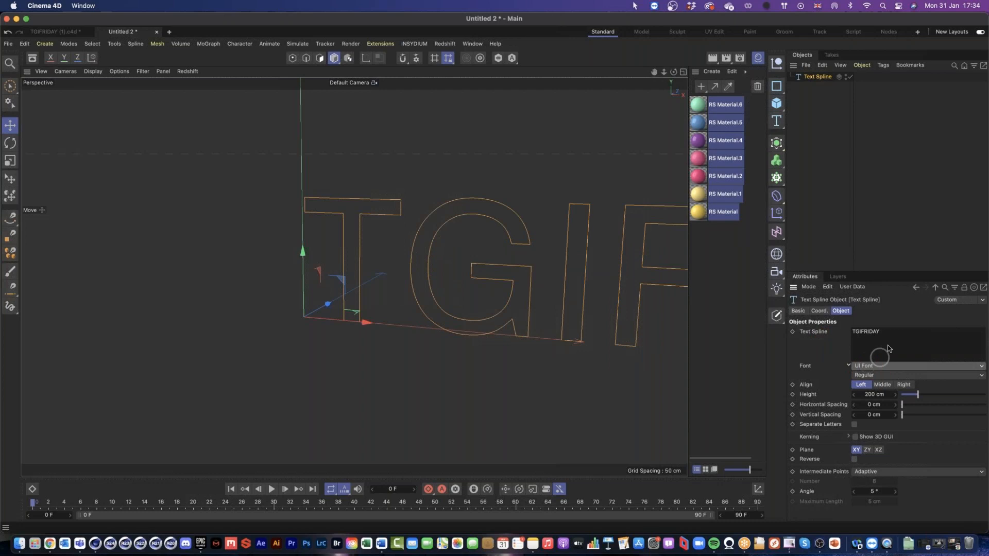
Step: Set the text spline's font to Futura Bold and its alignment to Middle
left_click(889, 366)
scroll(907, 355, "up", 20)
scroll(909, 349, "up", 15)
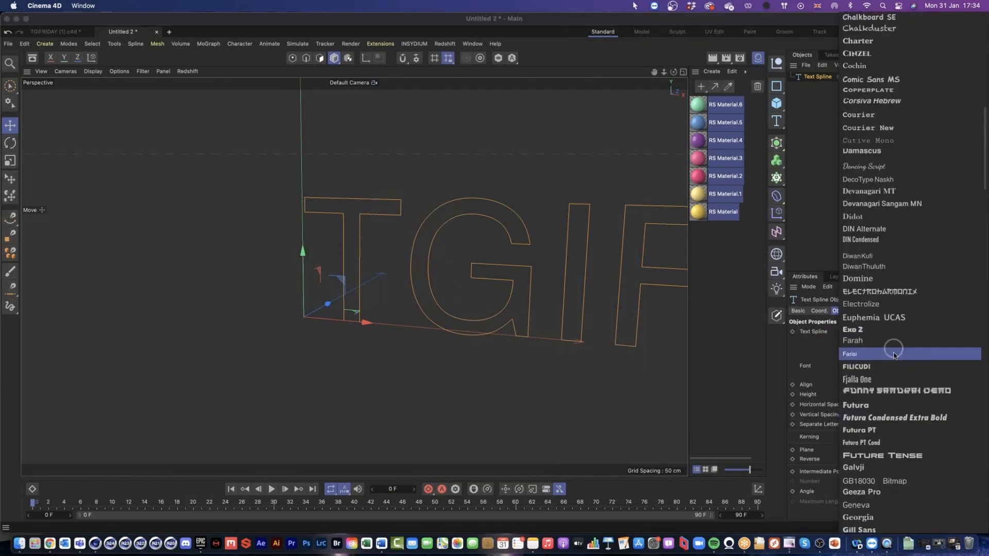
left_click(878, 406)
left_click(887, 386)
left_click_drag(488, 292, 535, 291)
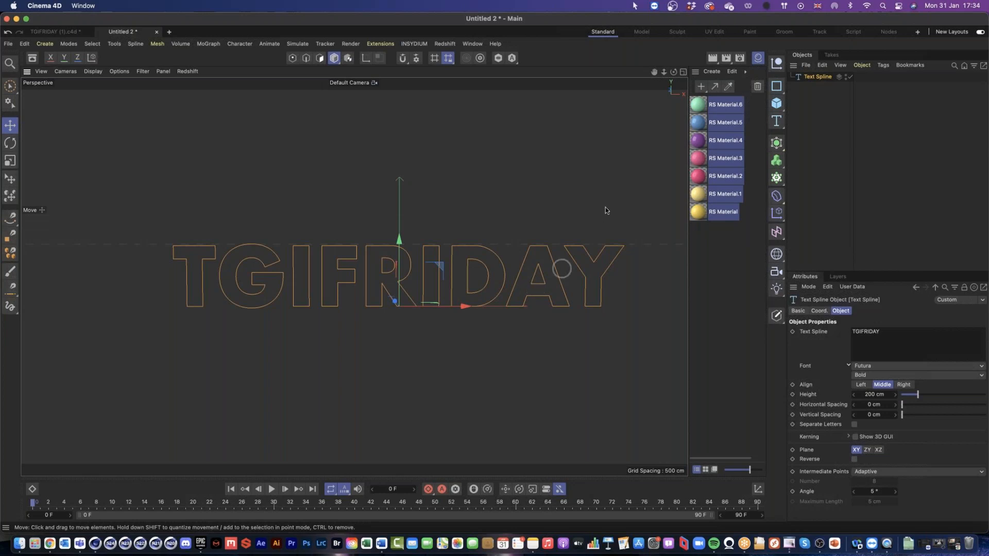
Step: Duplicate the TGIFRIDAY text spline twice and change the first copy's wording to TGI
left_click(822, 80)
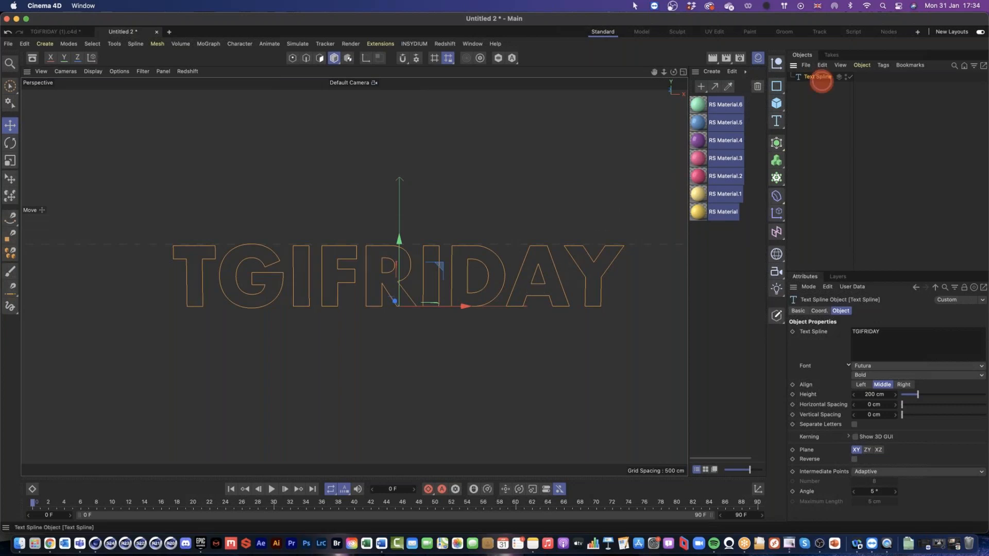
left_click_drag(821, 81, 825, 99)
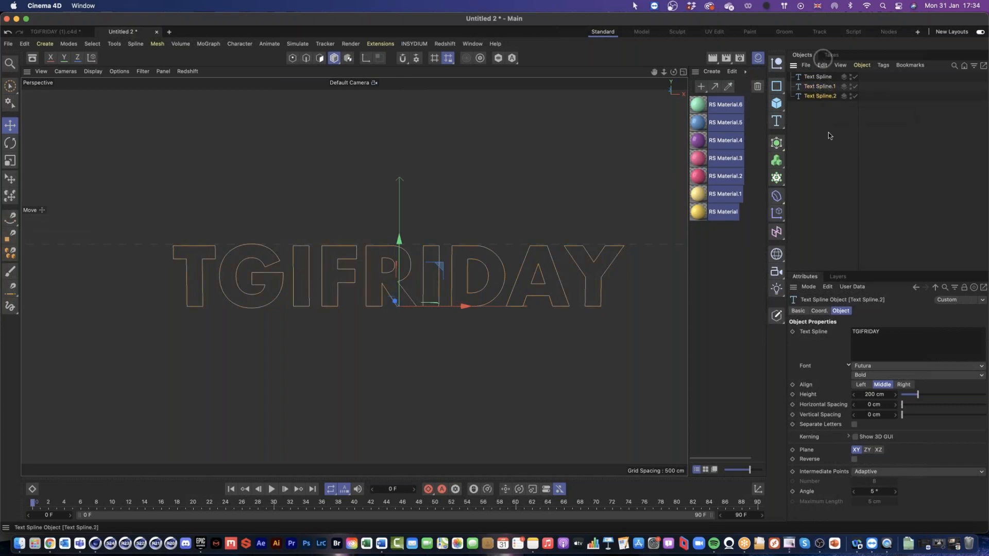
left_click(819, 86)
double_click(866, 331)
type("TG")
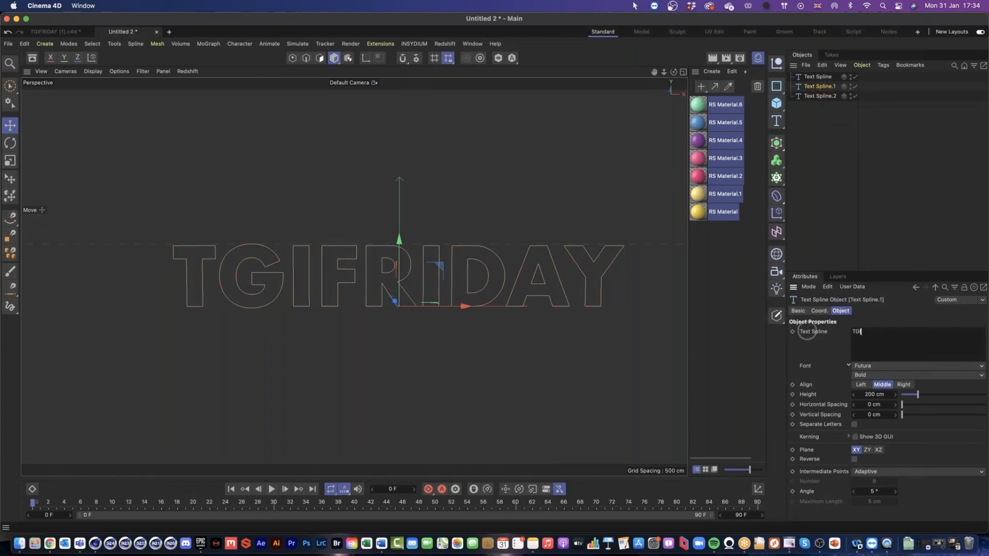
Step: Change the second text spline copy's wording to FRIDAY
left_click(818, 96)
double_click(907, 351)
type("FRIDAY")
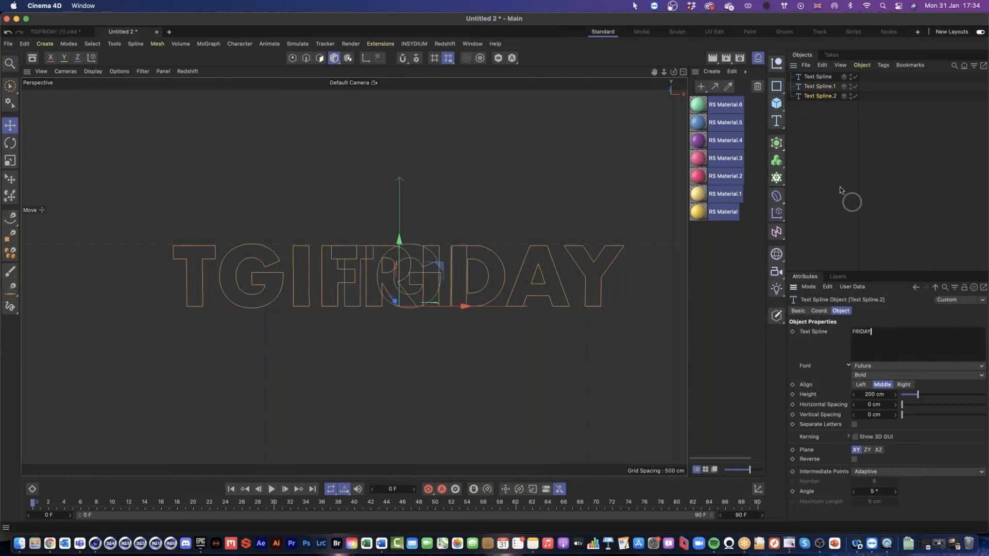
left_click(799, 172)
Step: Disable the FRIDAY spline and move the TGI spline in the Front view onto the matching letters of TGIFRIDAY
left_click(683, 70)
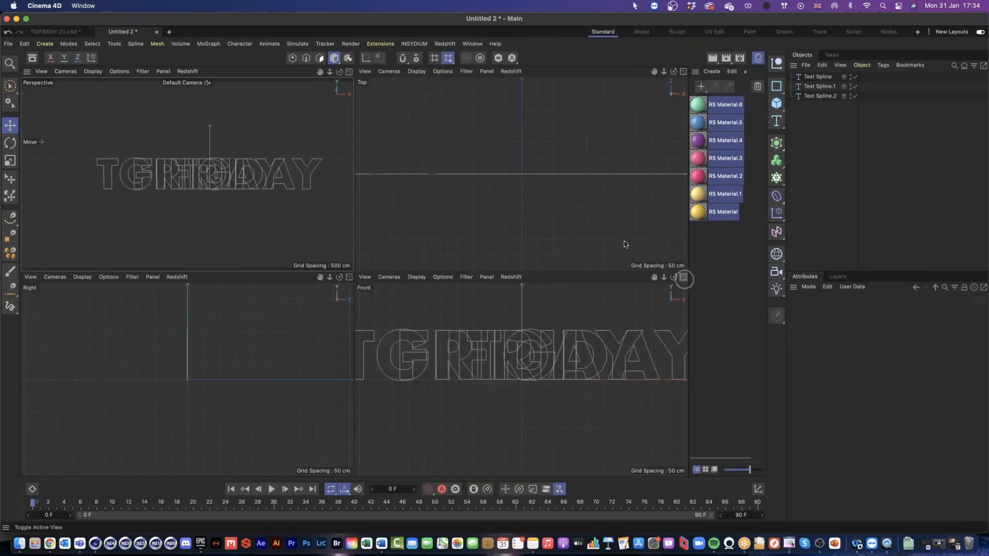
left_click(682, 277)
left_click_drag(418, 223, 446, 268)
left_click(855, 95)
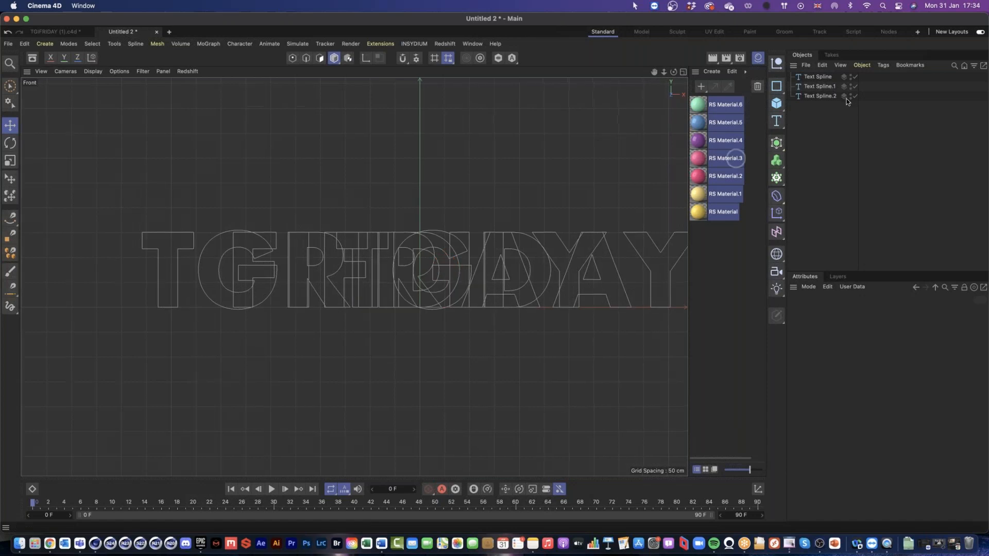
left_click(830, 88)
left_click_drag(482, 305, 290, 308)
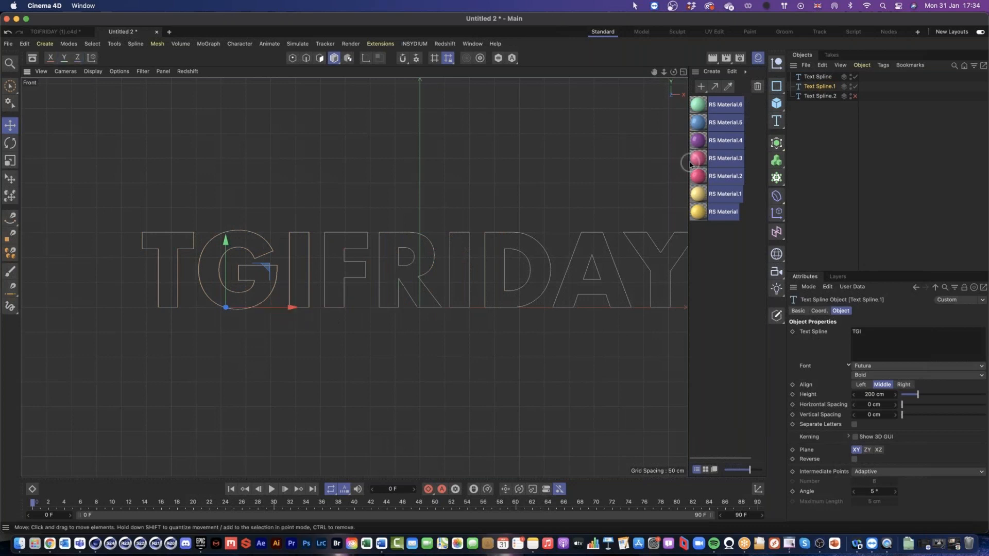
Step: Re-enable the FRIDAY spline and move it along X onto the matching letters of TGIFRIDAY
left_click(856, 96)
left_click(820, 97)
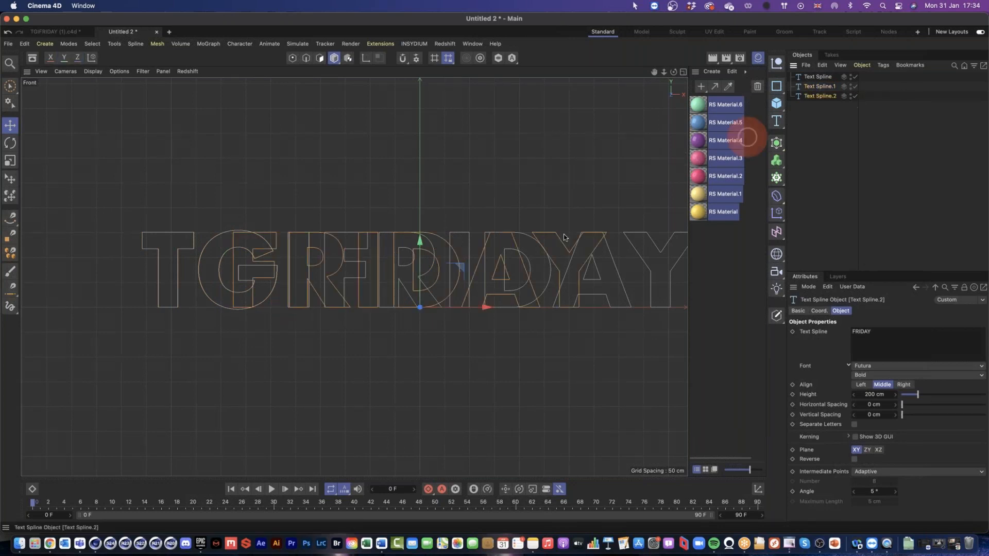
left_click_drag(520, 336, 468, 305)
left_click(839, 131)
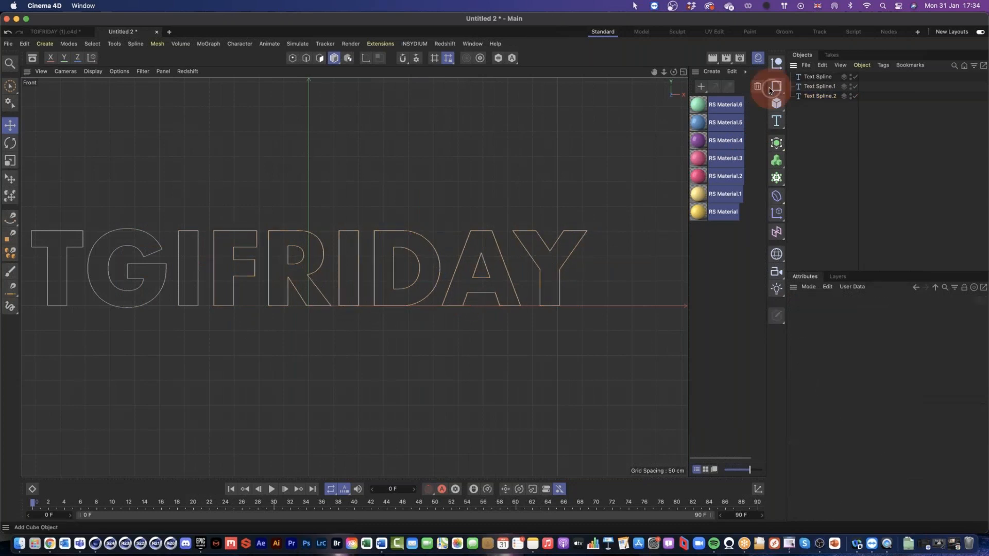
Step: Delete the original TGIFRIDAY spline and check the two separate words in the perspective view
left_click(829, 76)
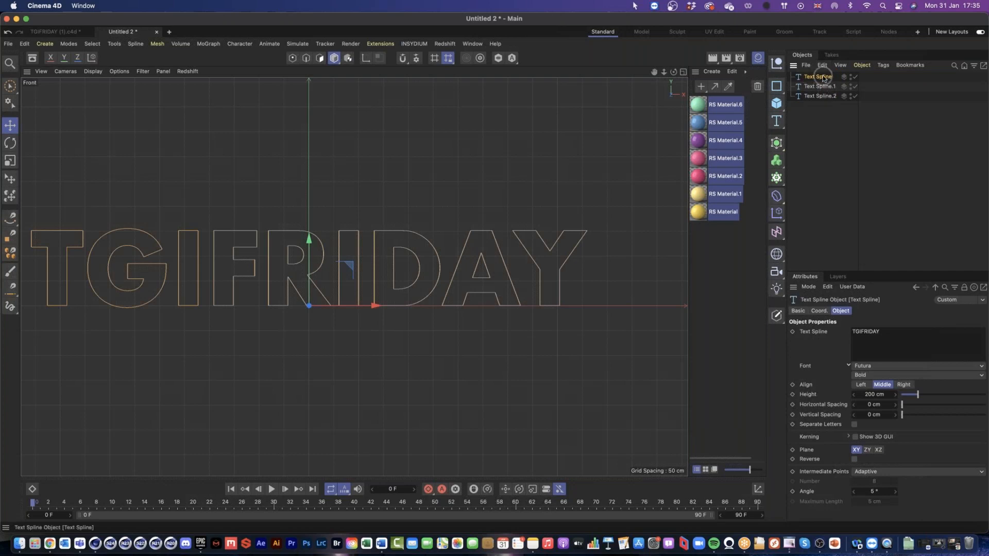
key("Delete")
left_click(683, 72)
left_click(347, 73)
left_click(855, 78)
left_click(855, 78)
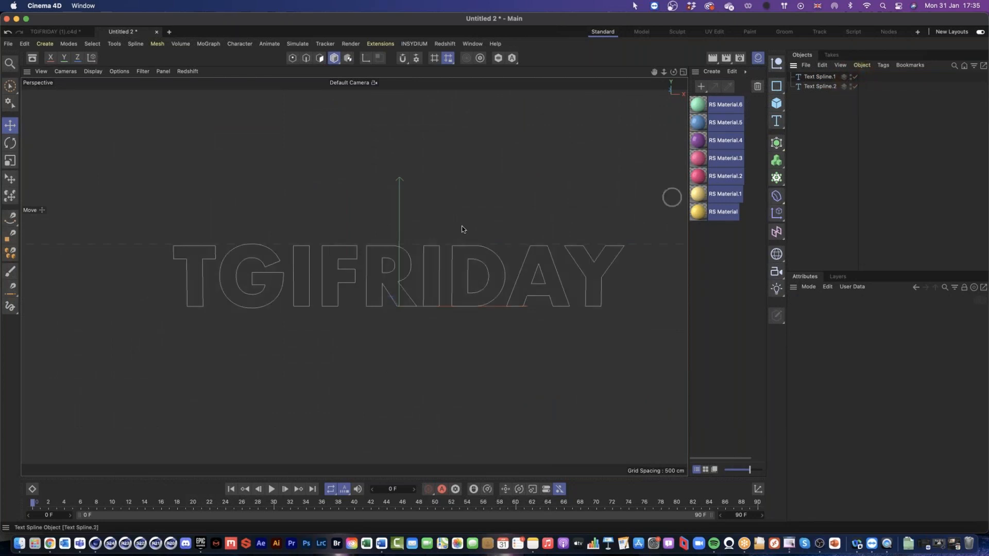
left_click_drag(463, 277, 420, 284)
left_click_drag(421, 285, 439, 284)
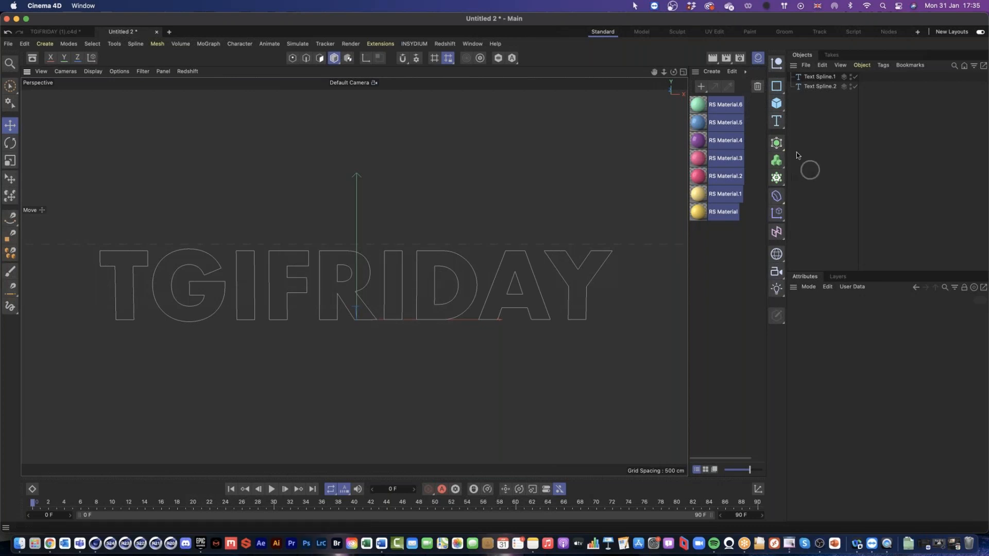
Step: Extrude the TGI and FRIDAY splines, giving each one its own parent Extrude object
left_click(777, 145)
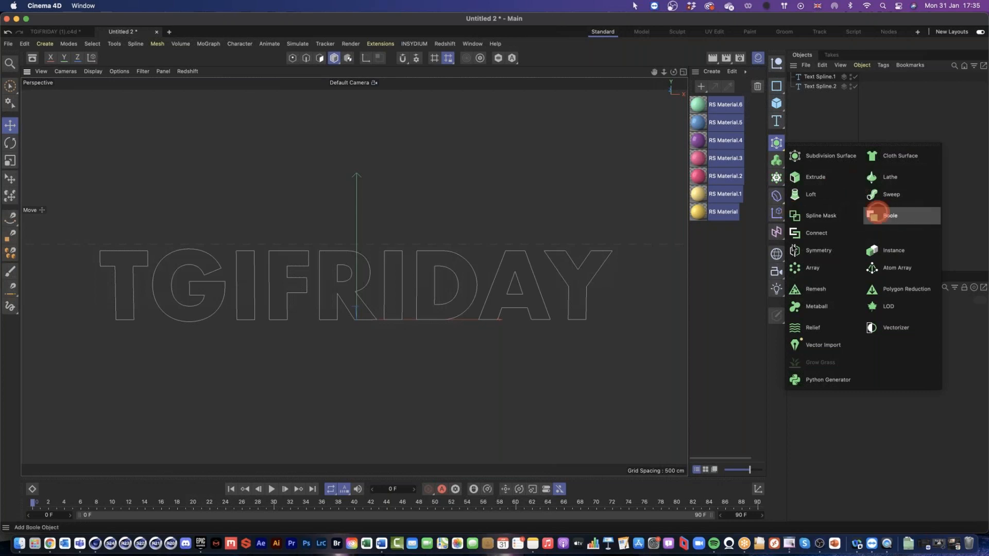
left_click_drag(841, 131, 815, 68)
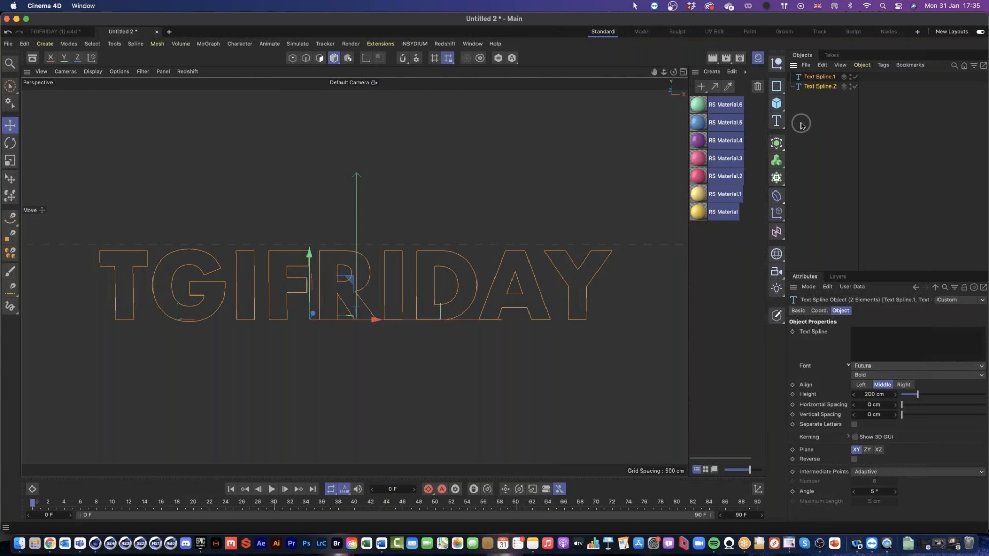
left_click_drag(778, 144, 823, 180)
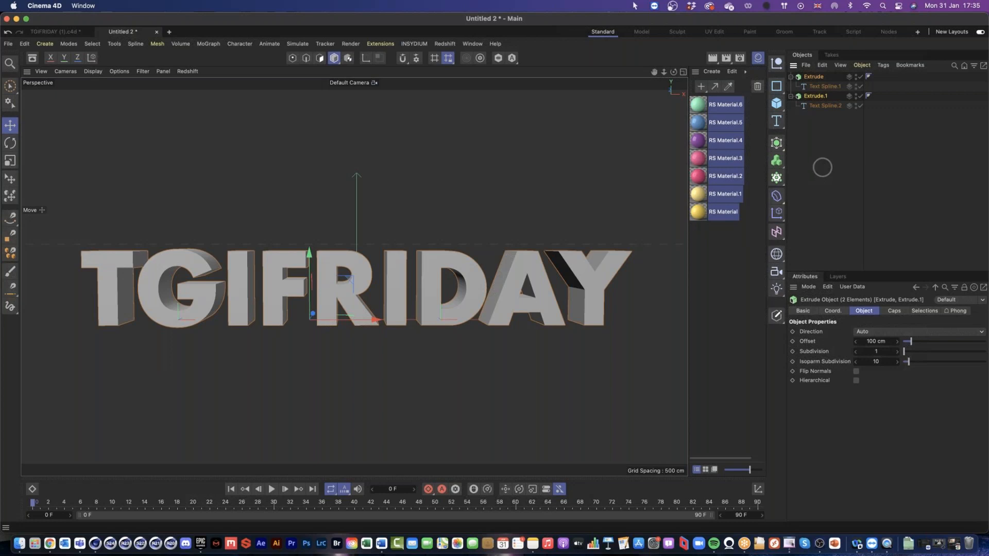
left_click(822, 165)
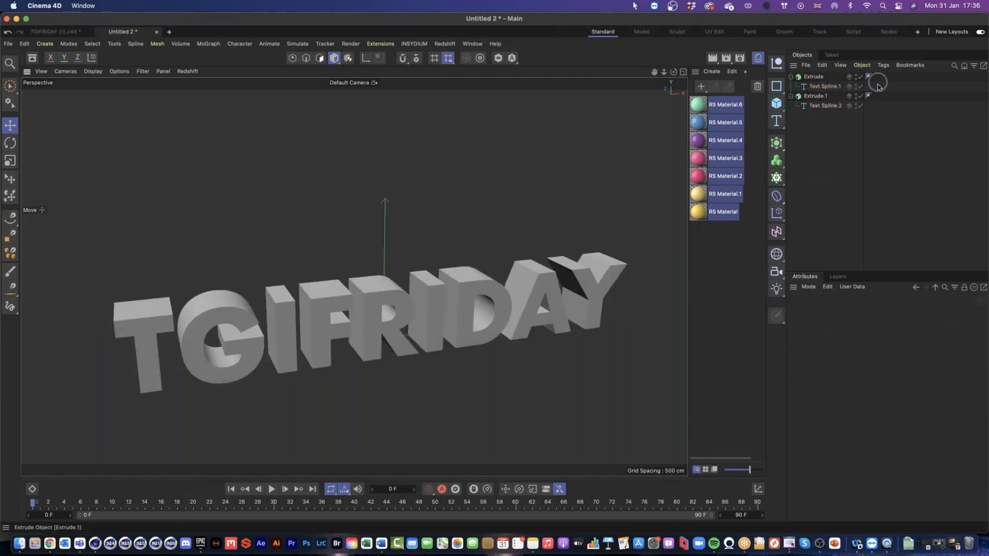
left_click(816, 97)
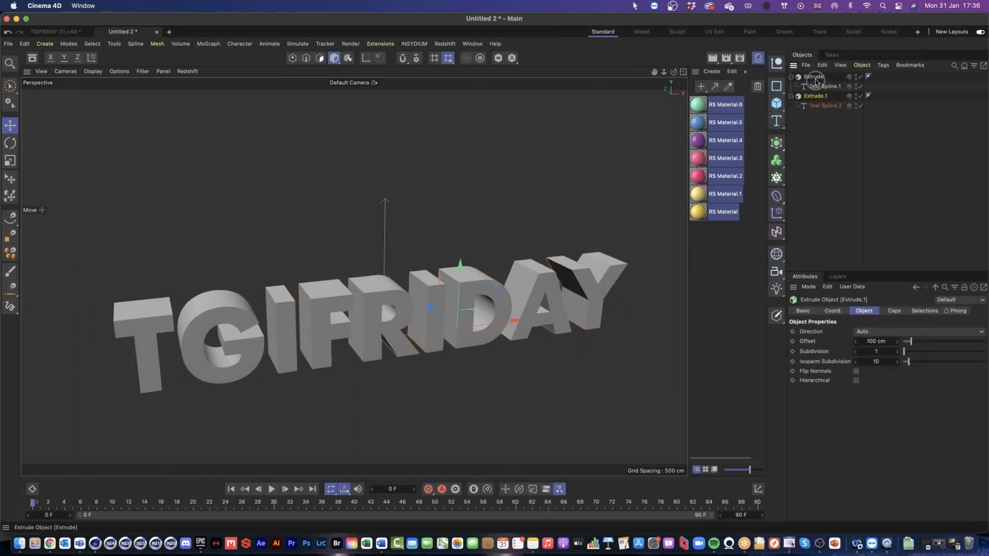
left_click(816, 81, "super")
left_click(816, 95, "super")
left_click(818, 95)
left_click(817, 77)
left_click(818, 96, "shift")
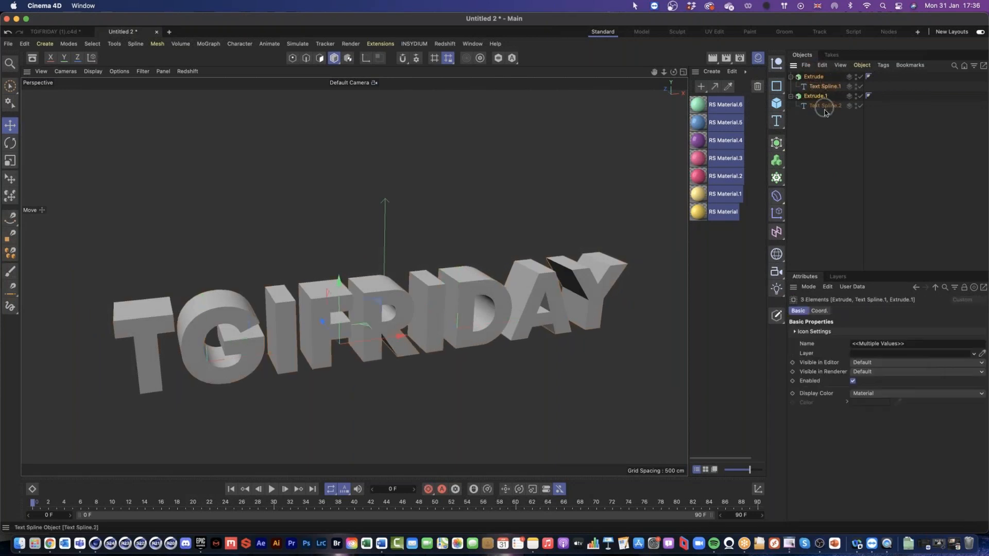
left_click(822, 105)
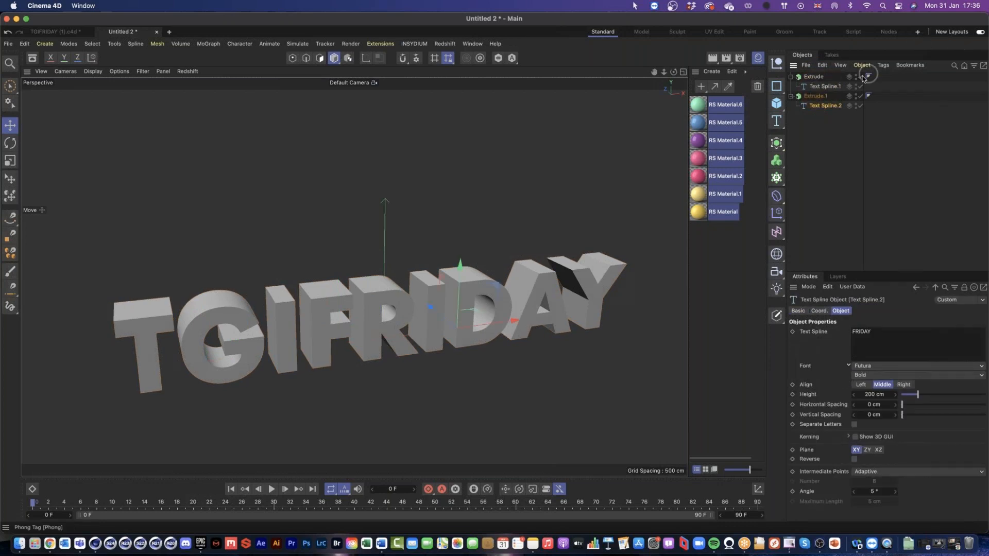
Step: Give the caps of both the TGI and FRIDAY Extrude objects a round bevel of 1 cm
left_click(814, 77)
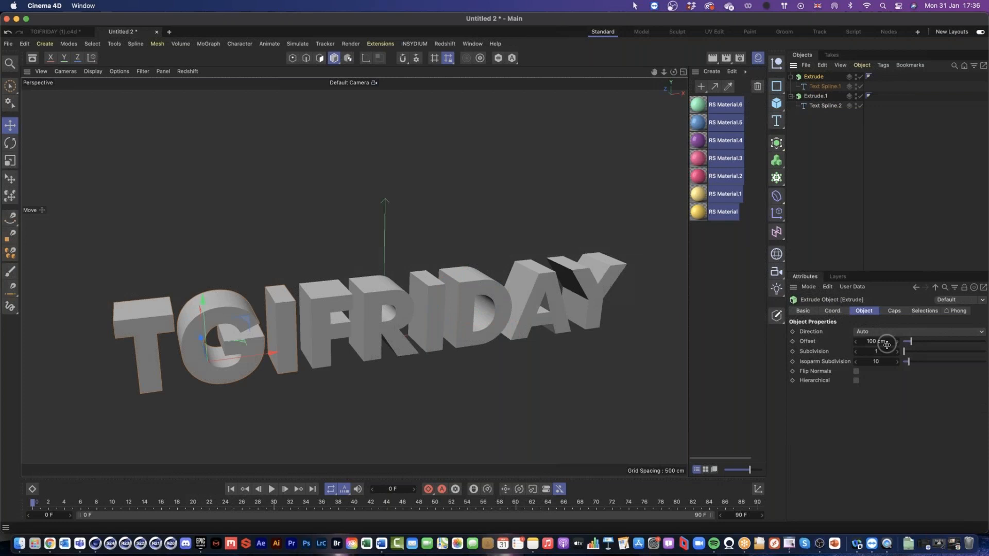
left_click(895, 311)
left_click(871, 422)
left_click(814, 97)
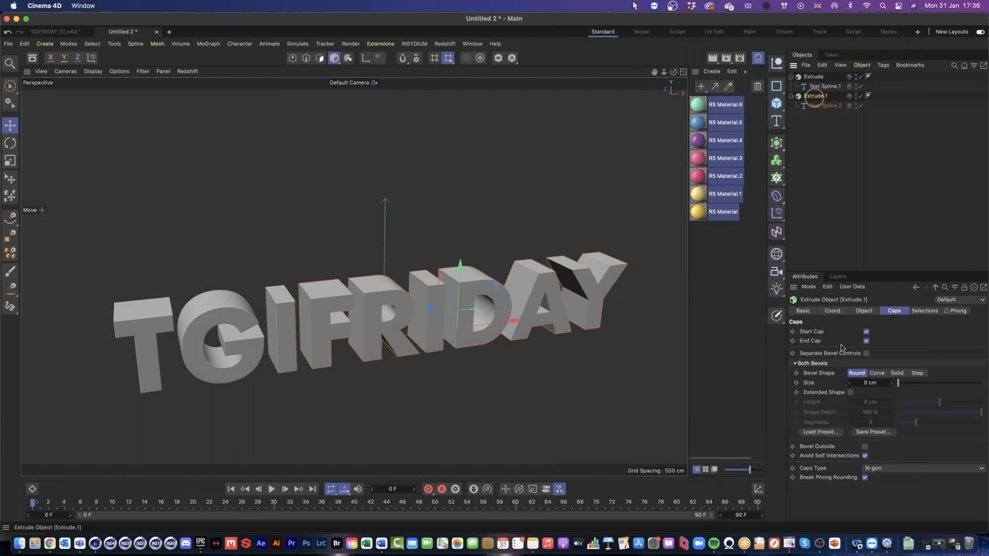
left_click(870, 383)
type("1")
key("Return")
left_click_drag(392, 292, 603, 308)
left_click_drag(274, 301, 431, 294)
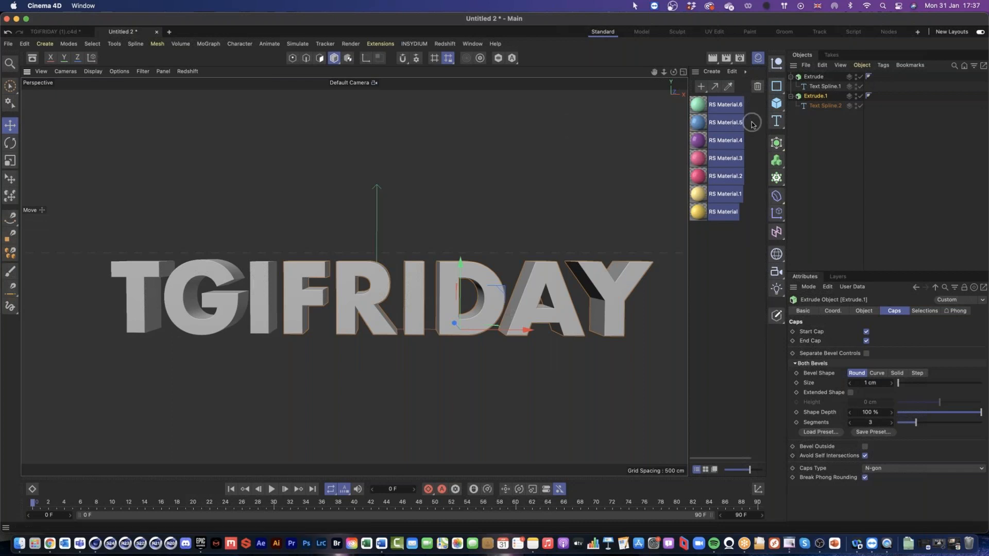
Step: Add a Fracture object and place both Extrude objects with their text splines inside it
key("super+a")
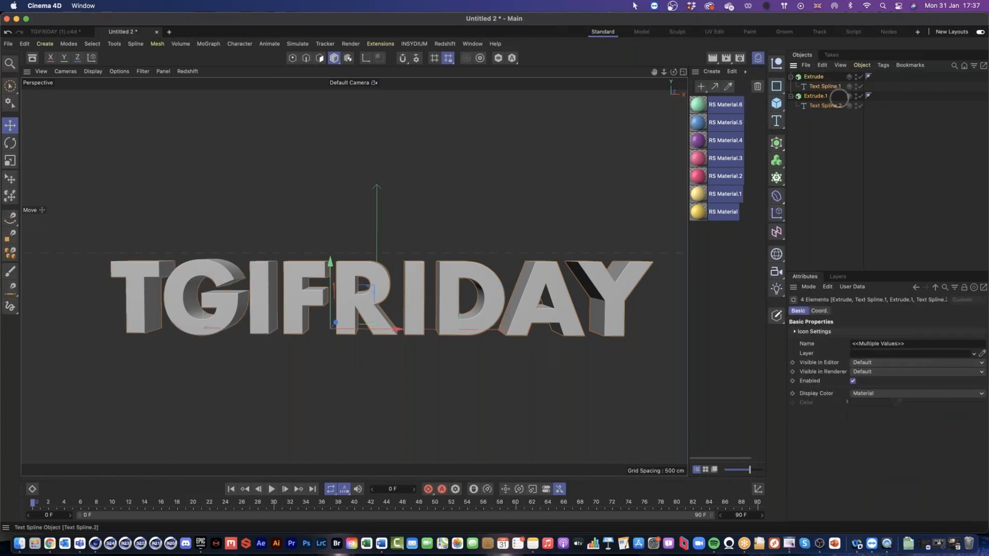
left_click_drag(776, 178, 811, 211)
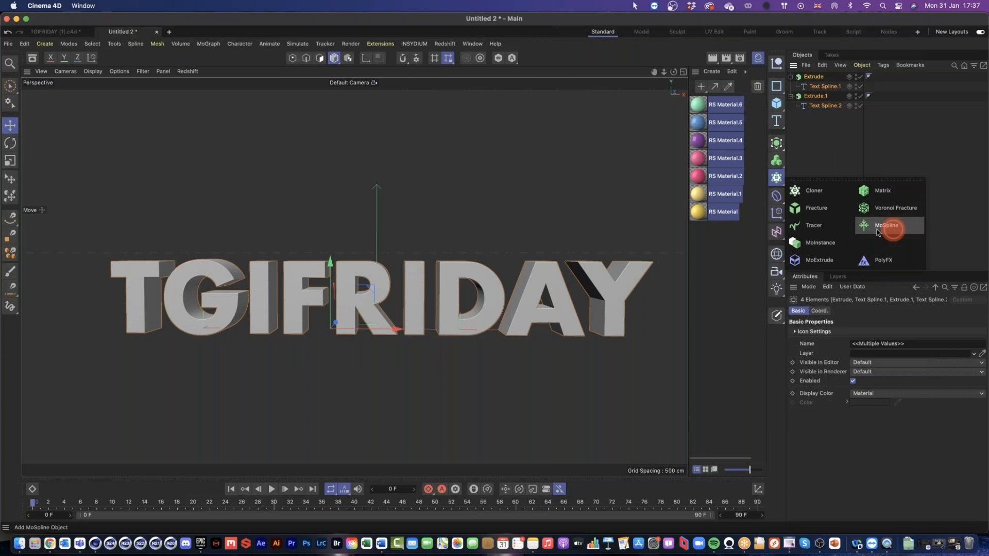
left_click(825, 213)
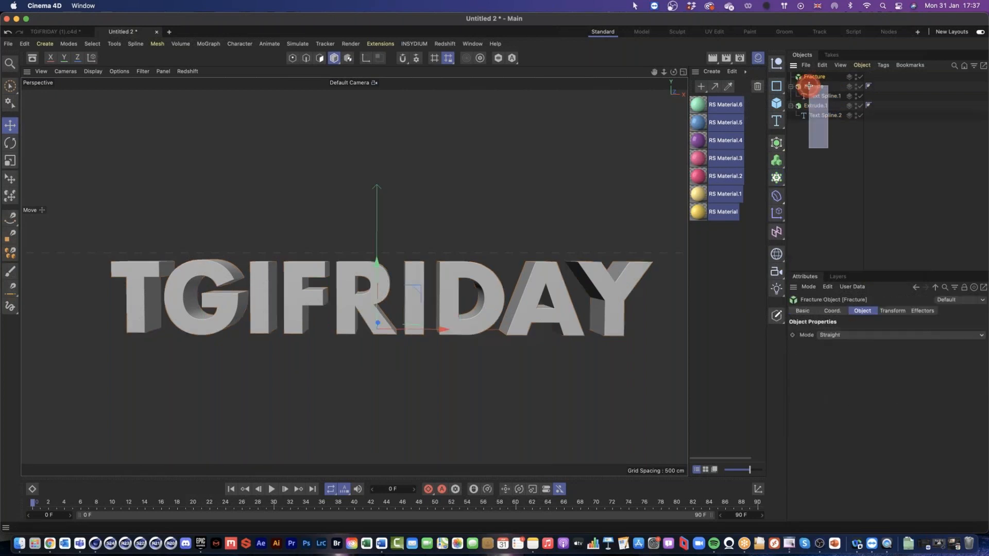
left_click_drag(828, 92, 830, 91)
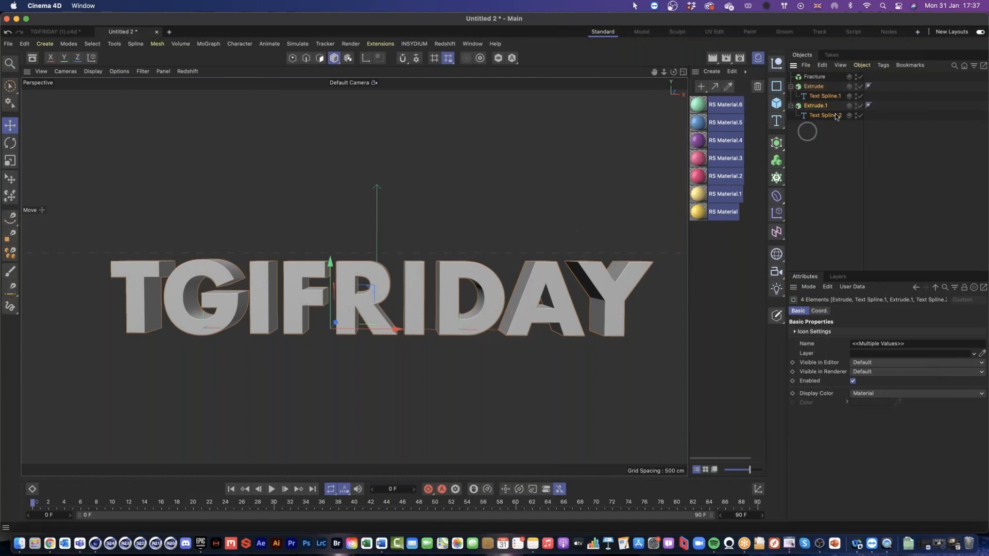
left_click_drag(819, 93, 814, 77)
Step: Set the Fracture object's mode to Explode Segments
left_click(813, 77)
left_click(814, 335)
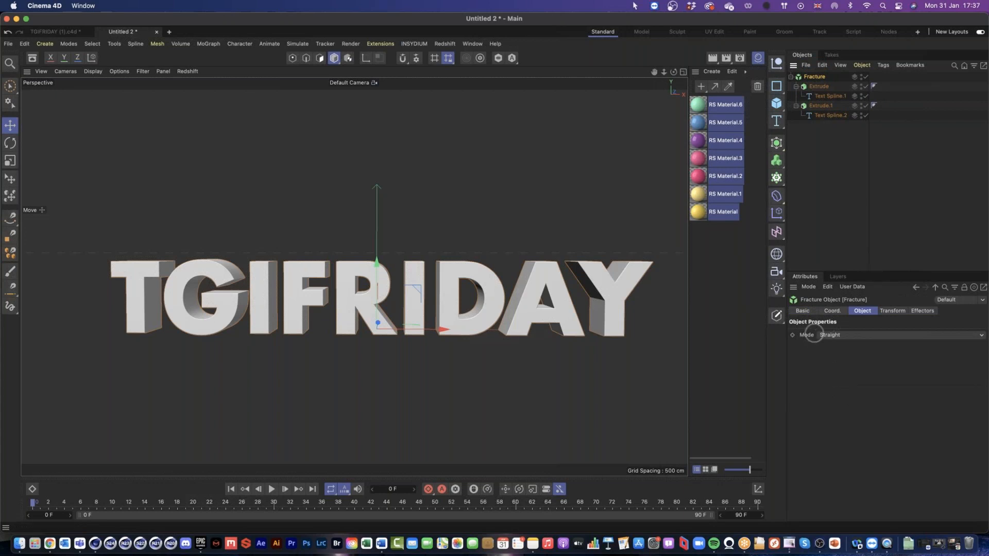
left_click(850, 338)
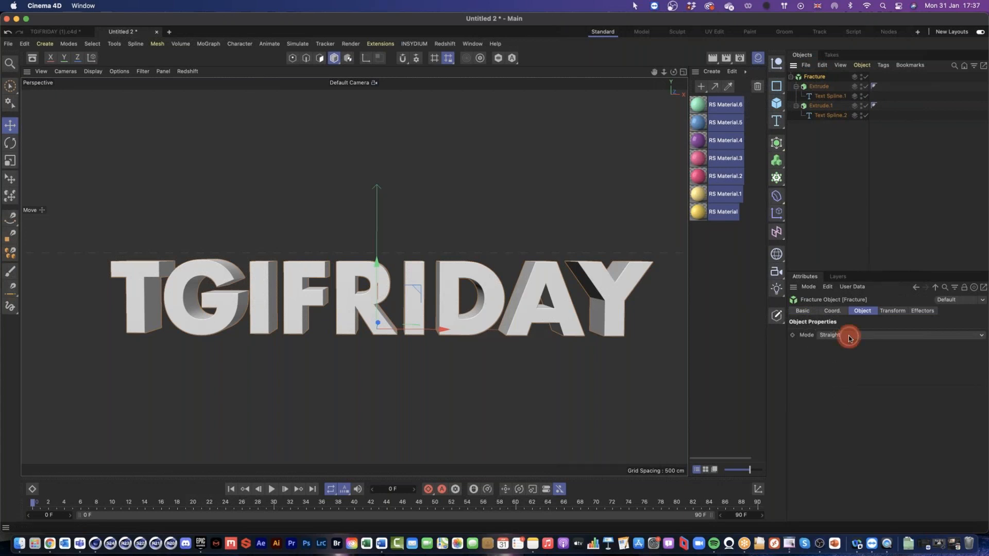
left_click(858, 357)
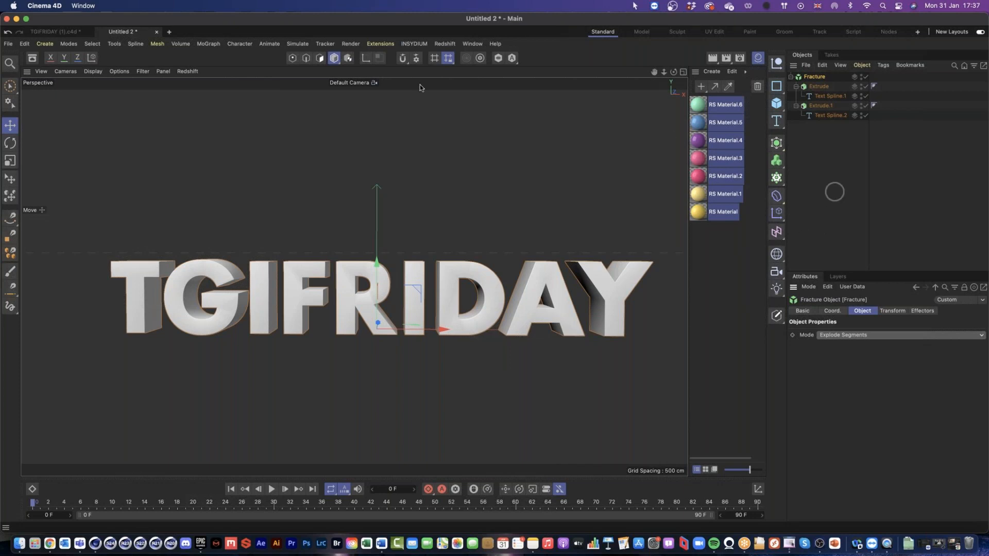
Step: Check the finished TGIFRIDAY project for reference, and in Untitled 2 add a Cloner with the Fracture object as its child
left_click(64, 35)
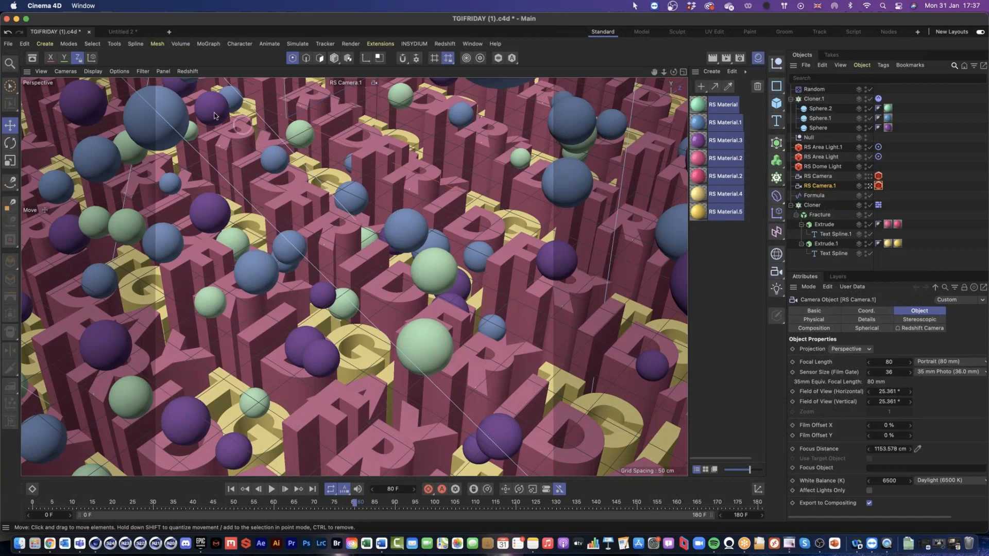
left_click(124, 32)
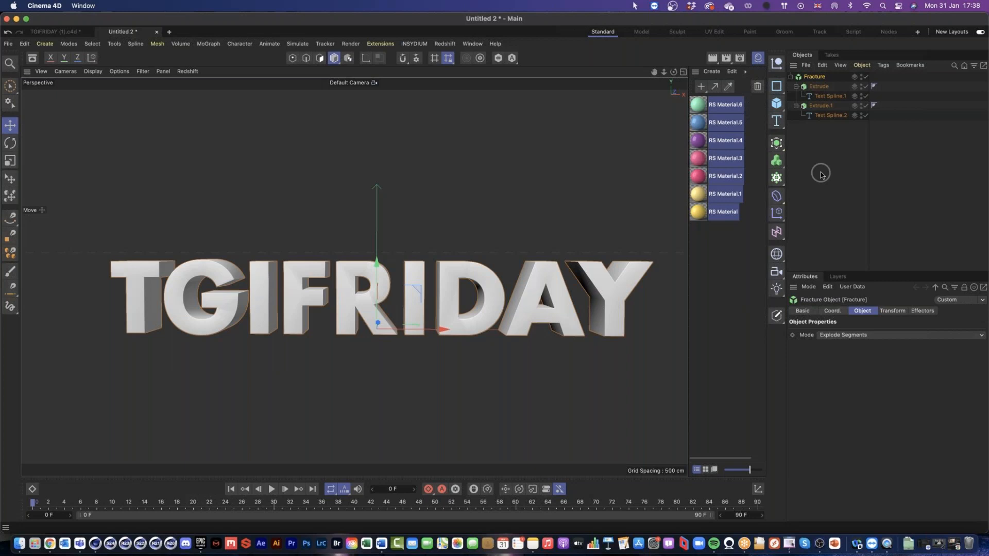
left_click(778, 180)
left_click(821, 194)
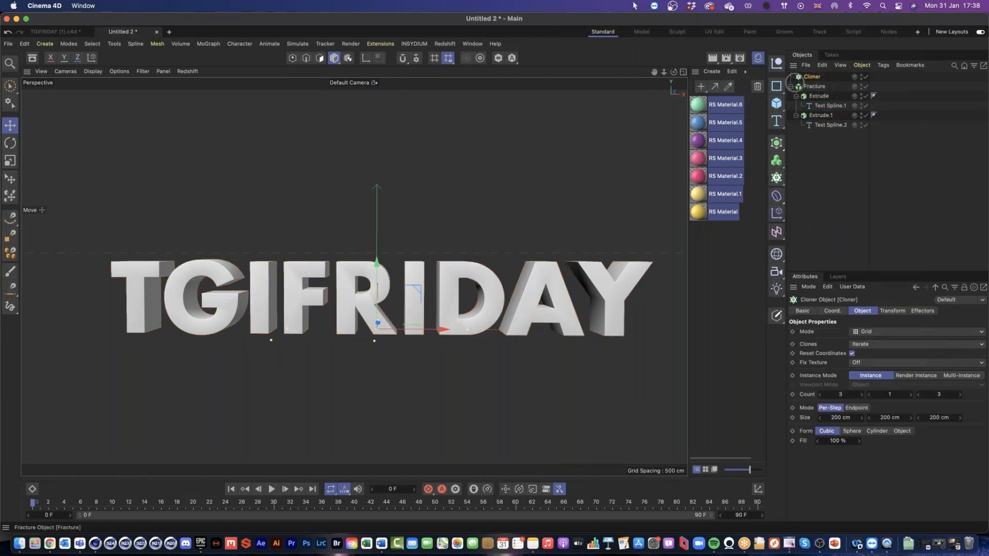
left_click_drag(815, 87, 814, 77)
mouse_move(509, 279)
left_mouse_down()
mouse_move(464, 312)
mouse_move(454, 302)
mouse_move(471, 292)
mouse_move(448, 301)
mouse_move(467, 302)
left_mouse_up()
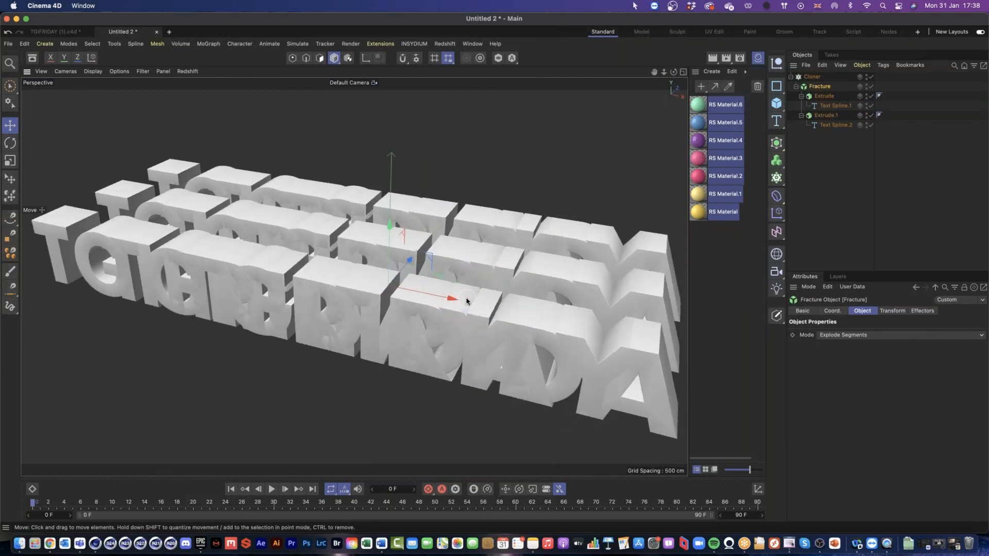
Step: Change the Cloner's mode to Honeycomb and view the whole array of text clones
left_click(813, 77)
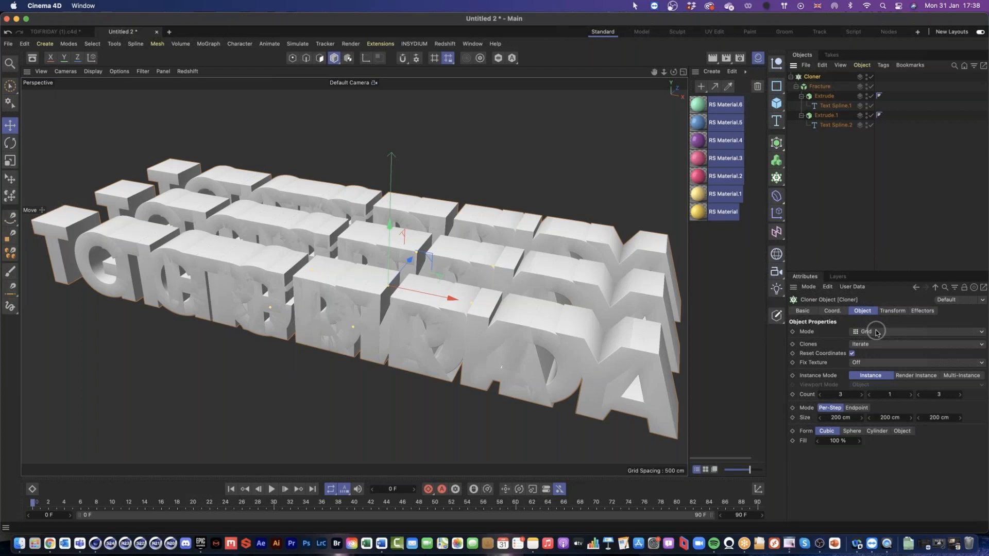
left_click(877, 333)
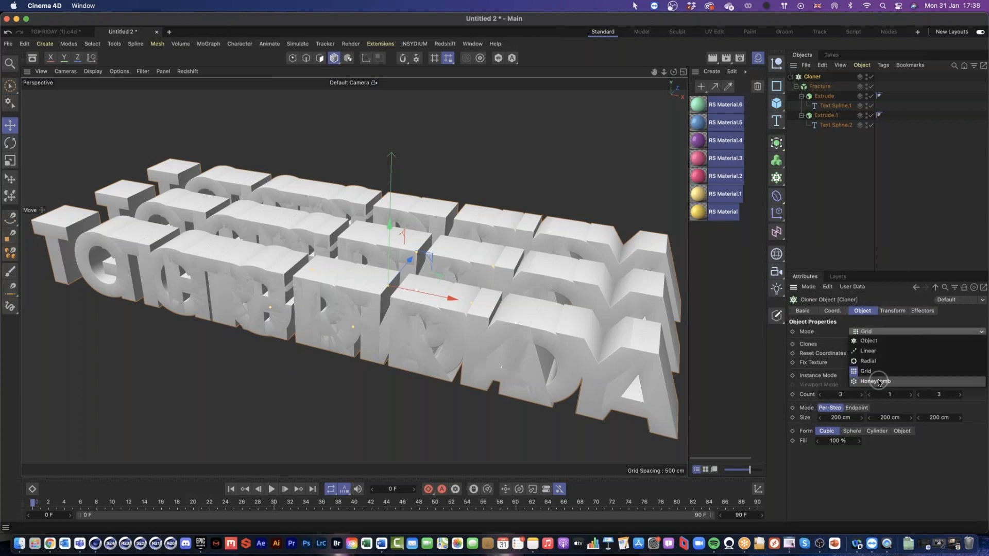
left_click(881, 382)
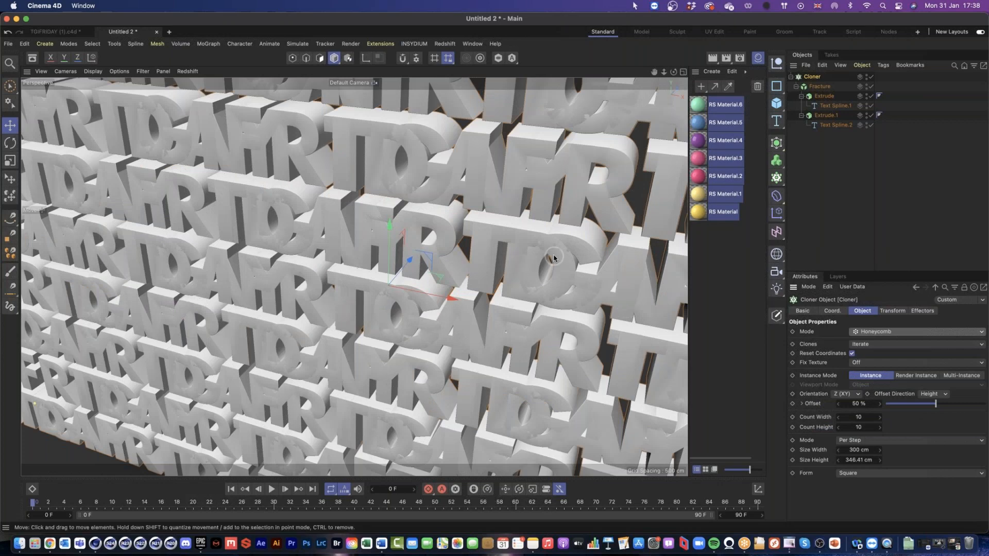
mouse_move(572, 343)
left_mouse_down()
mouse_move(521, 330)
mouse_move(577, 364)
mouse_move(491, 321)
mouse_move(487, 296)
left_mouse_up()
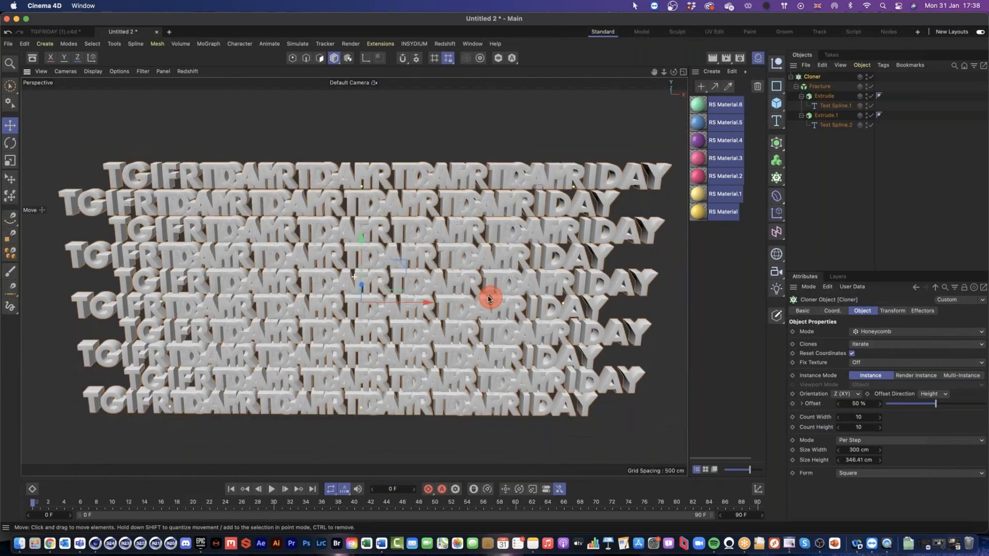
Step: Using the Front view, set the Cloner's Size Width to 567 cm so neighbouring words in each row stop overlapping
left_click(683, 72)
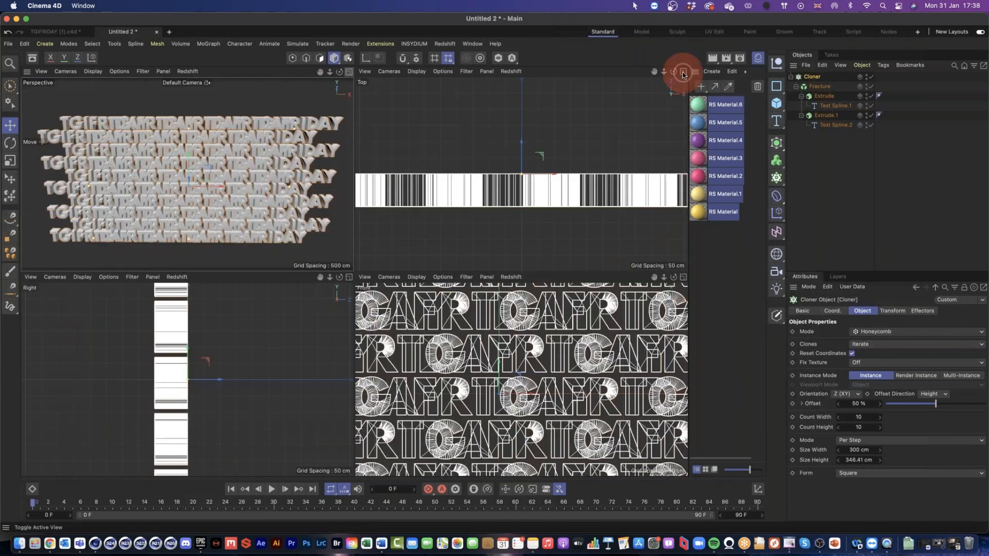
left_click(683, 278)
scroll(515, 309, "down", 6)
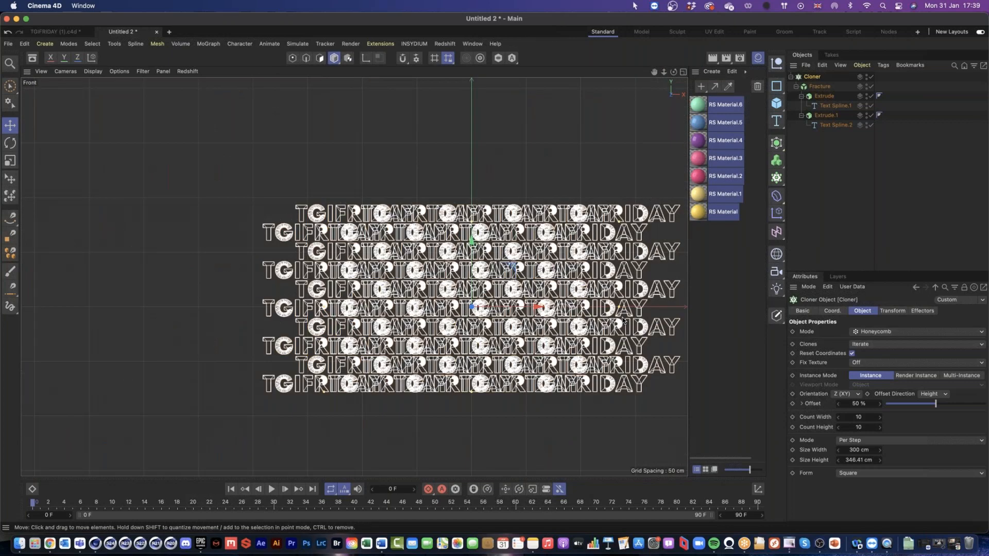
left_click_drag(623, 320, 538, 313)
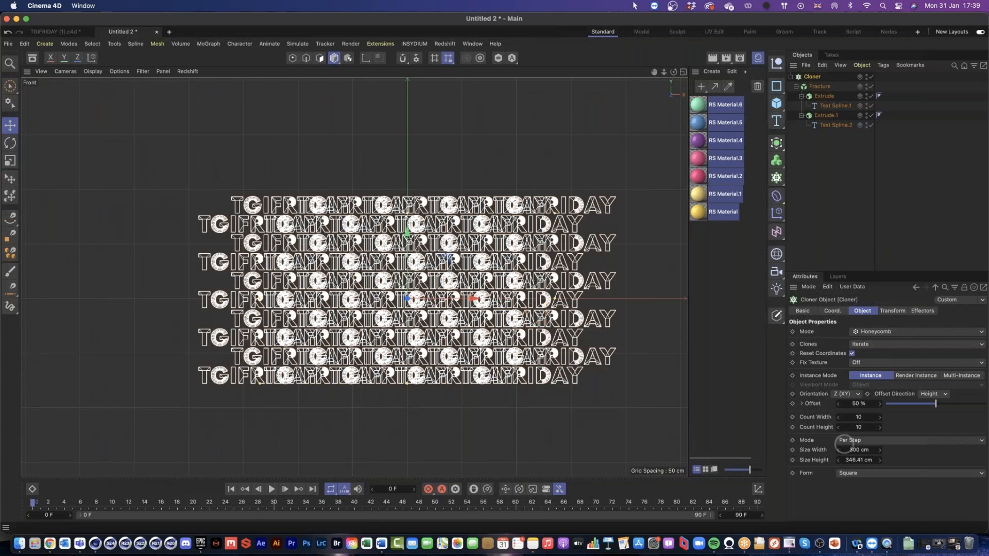
left_click_drag(856, 450, 858, 450)
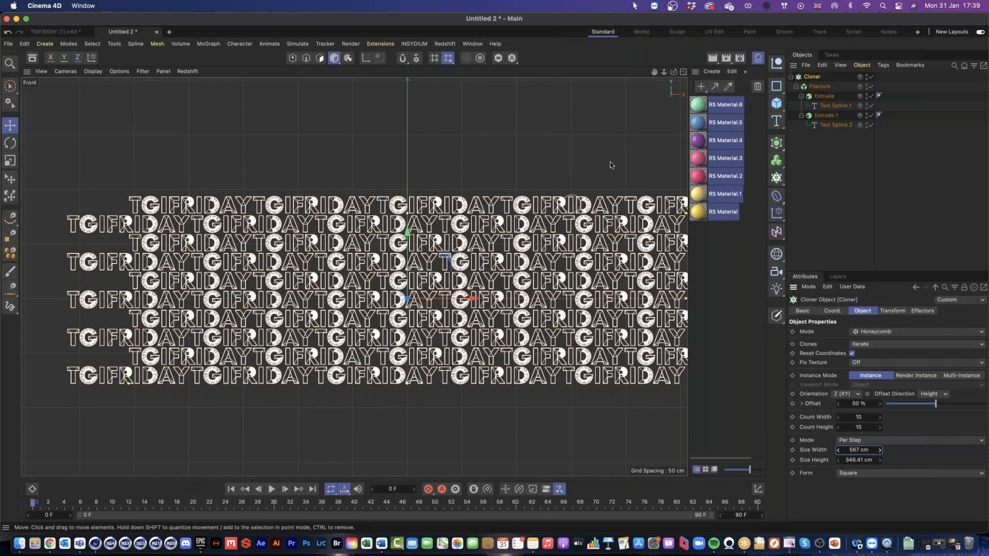
left_click(683, 71)
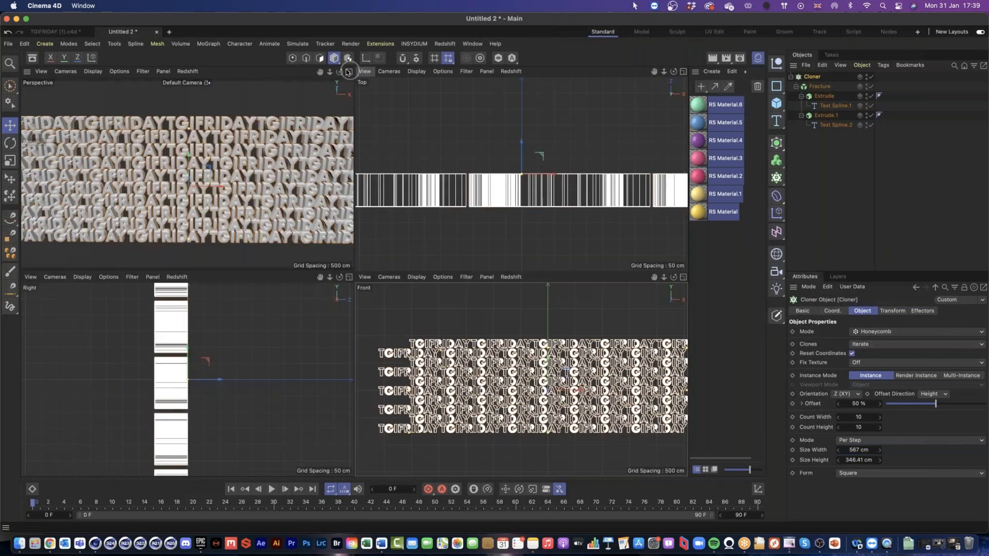
left_click(349, 72)
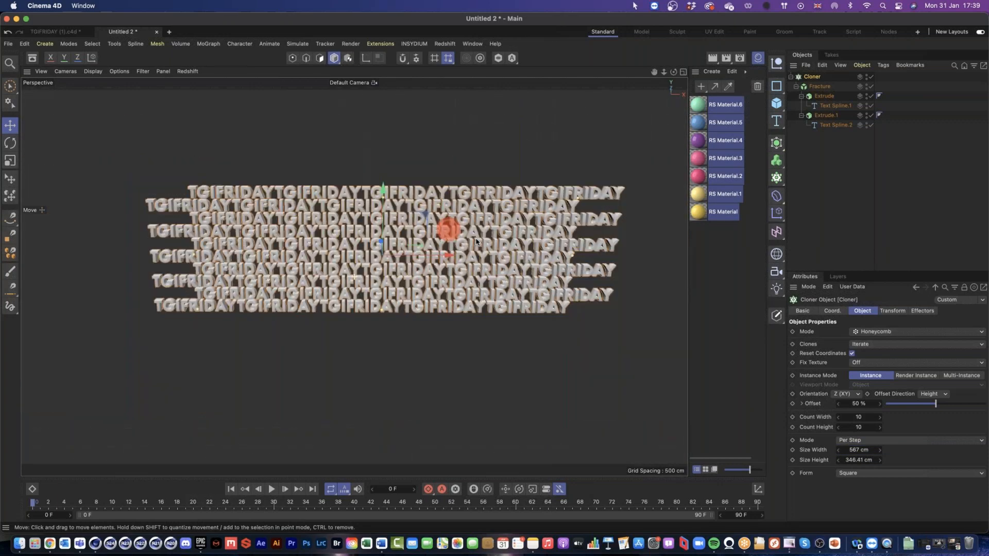
Step: Set the Cloner's count to 9 wide and 17 high, and rotate it so the letters lie flat, facing up
left_click_drag(838, 417, 879, 429)
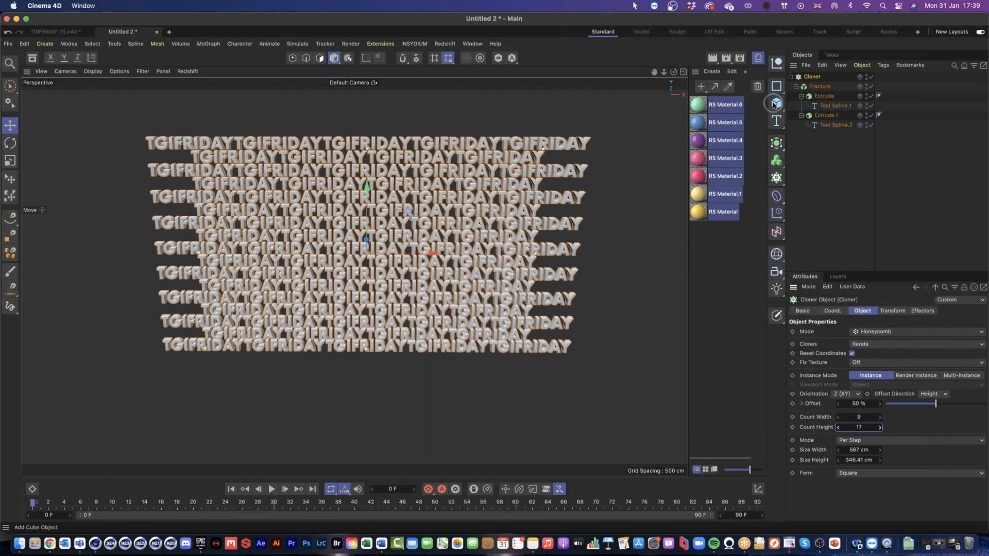
key("r")
mouse_move(367, 255)
left_mouse_down()
mouse_move(373, 137)
mouse_move(406, 156)
left_mouse_up()
mouse_move(434, 234)
left_mouse_down()
mouse_move(432, 273)
mouse_move(389, 332)
mouse_move(389, 281)
mouse_move(488, 245)
mouse_move(420, 286)
mouse_move(428, 292)
left_mouse_up()
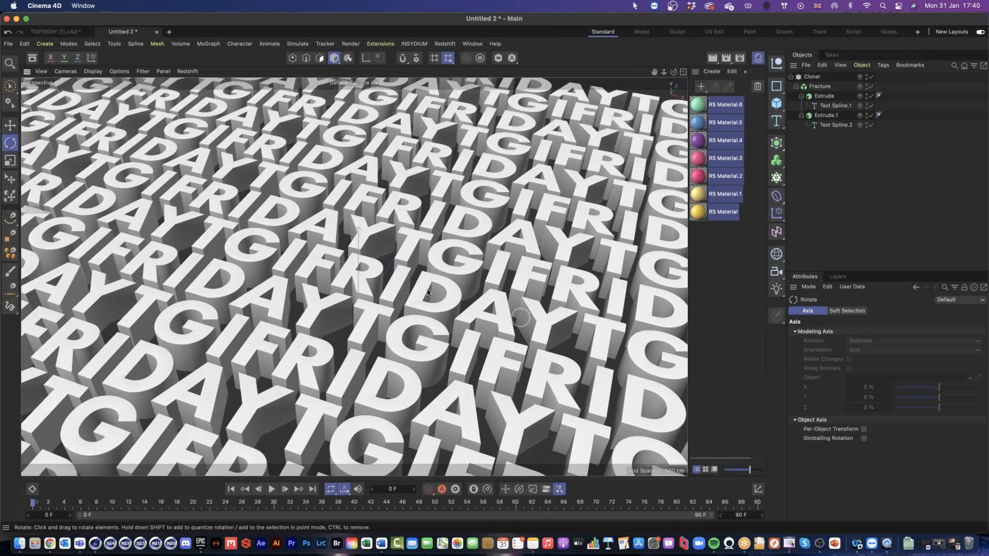
left_click_drag(433, 300, 430, 301)
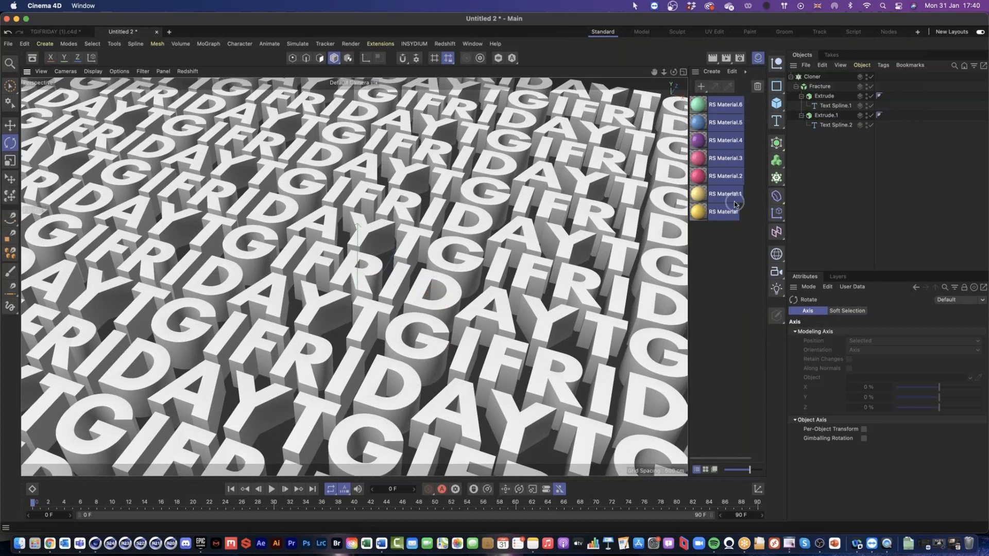
Step: Set the extrusion offset of both the TGI and FRIDAY Extrude objects to -500 cm
left_click(824, 96)
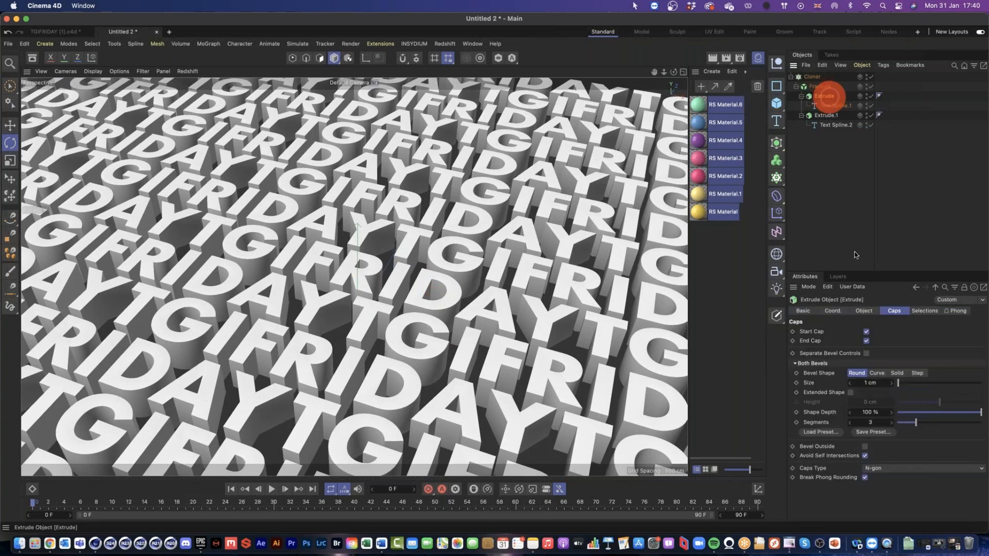
left_click(864, 311)
double_click(876, 342)
type("-500")
key("Return")
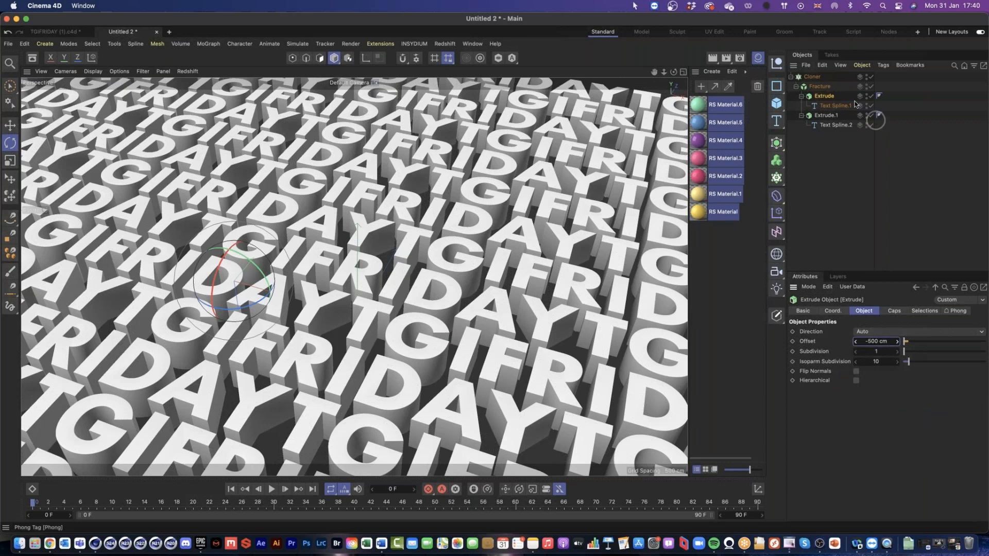
left_click(836, 124)
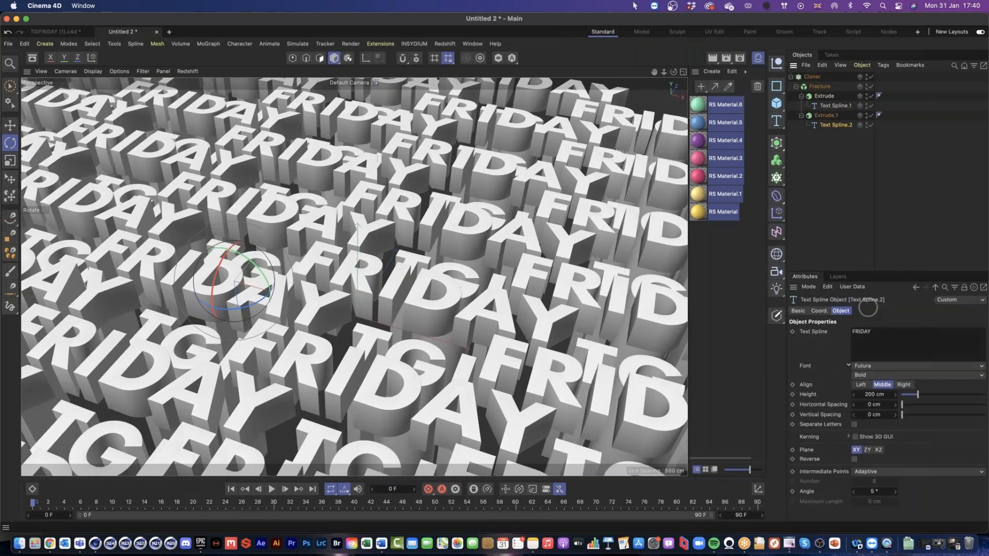
key("super+z")
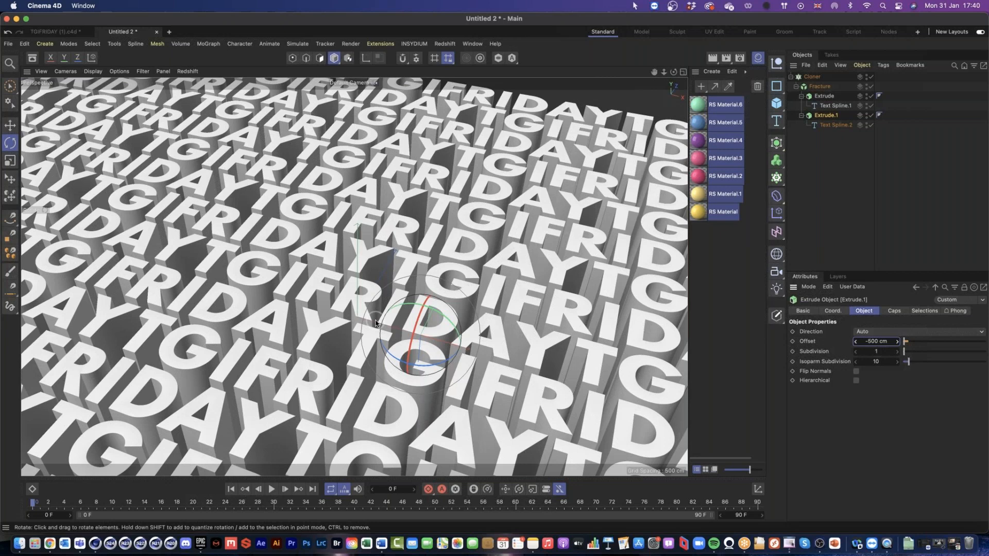
left_click_drag(375, 323, 425, 279)
left_click(839, 198)
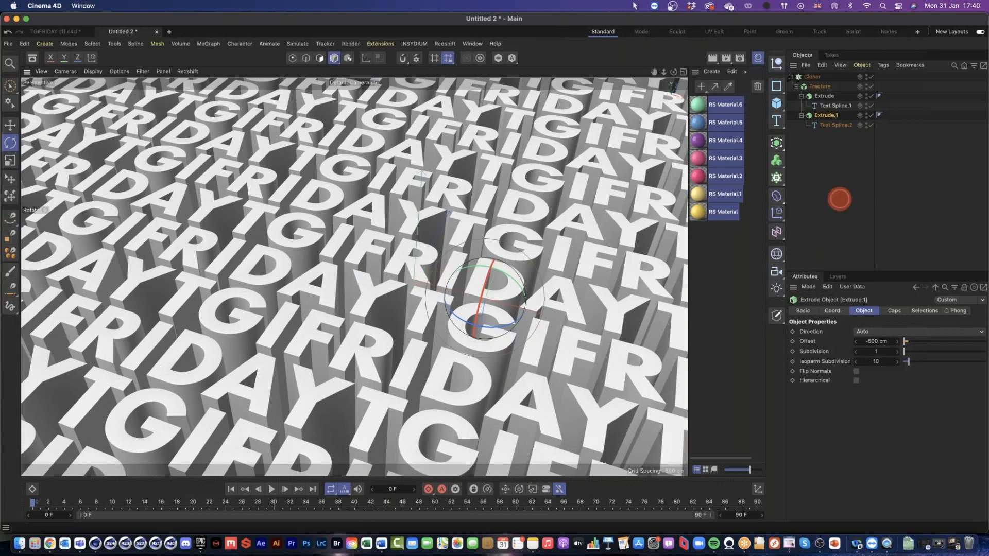
Step: Hide the materials list and add a Formula effector to the Cloner
left_click_drag(354, 277, 407, 258)
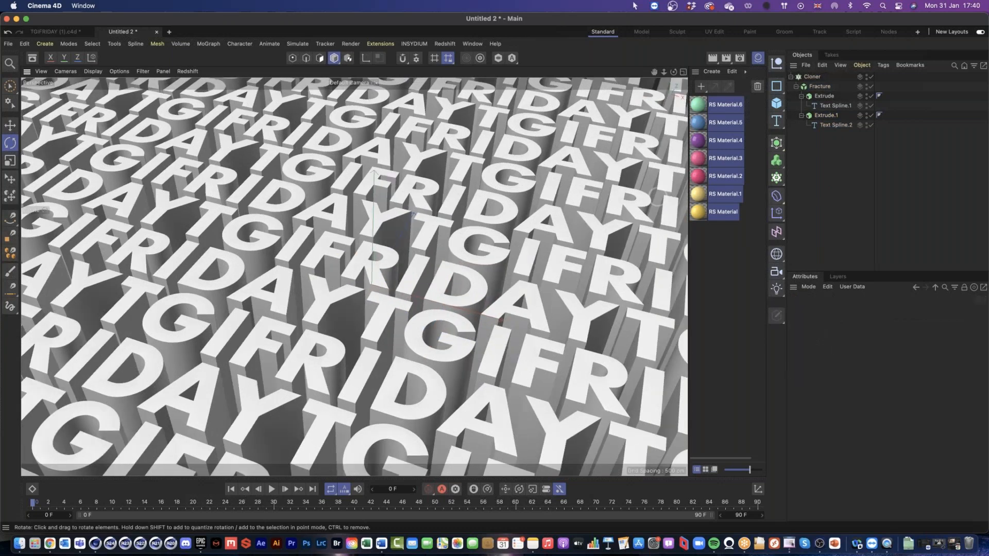
left_click(818, 78)
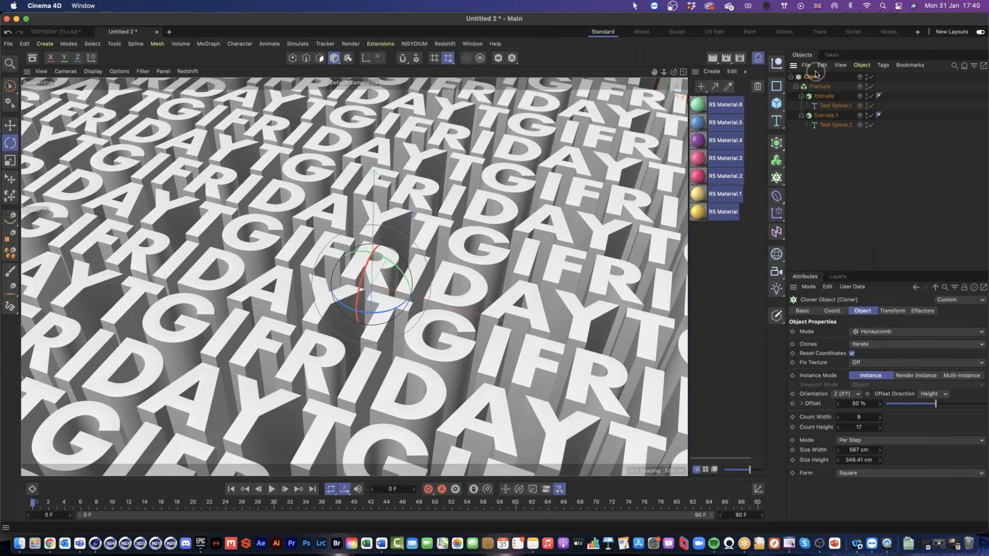
key("shift+F2")
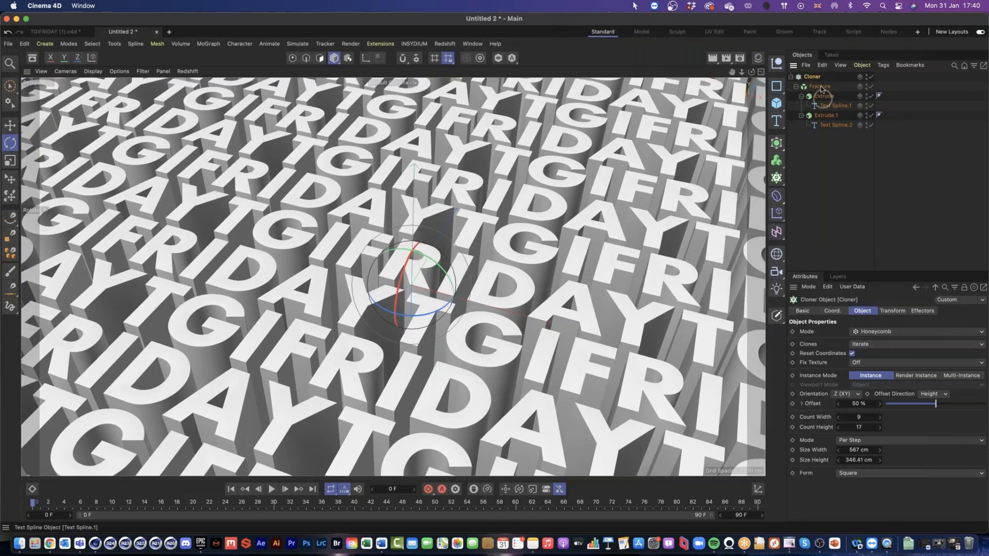
left_click(778, 214)
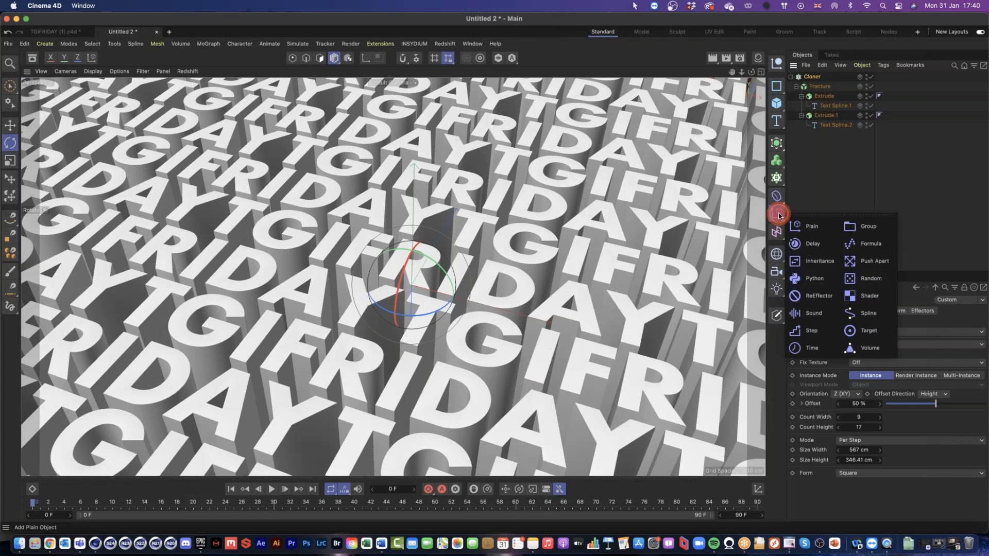
left_click(810, 226)
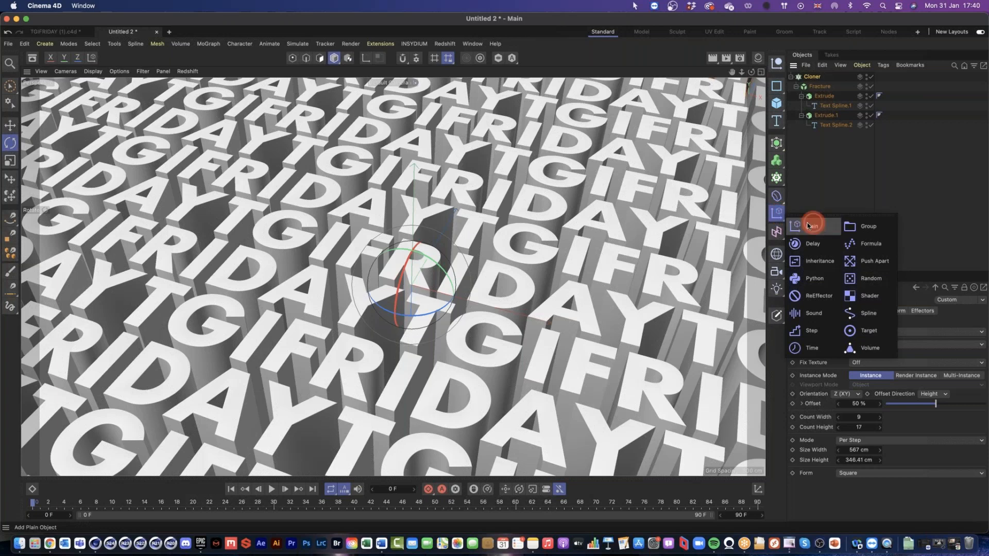
left_click_drag(809, 225, 848, 279)
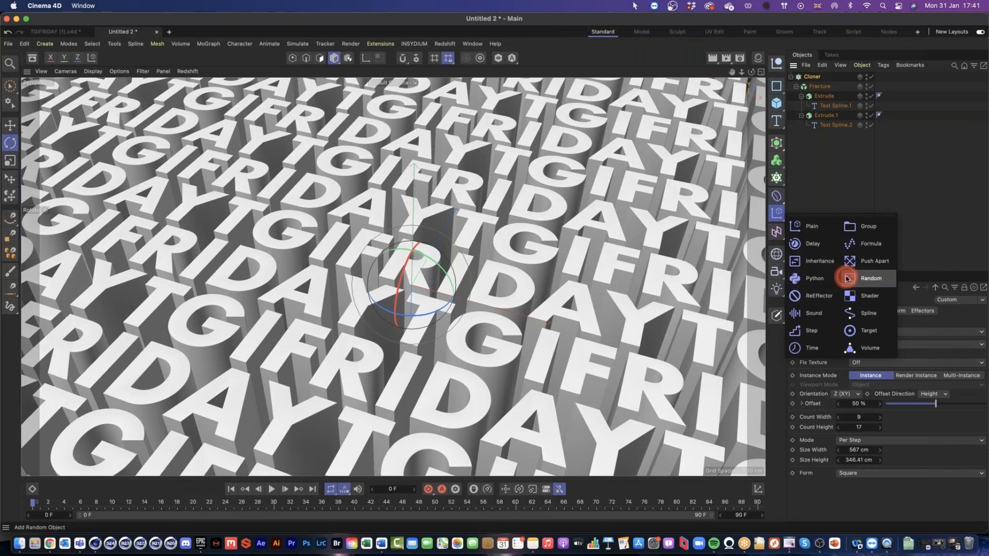
left_click_drag(848, 279, 871, 248)
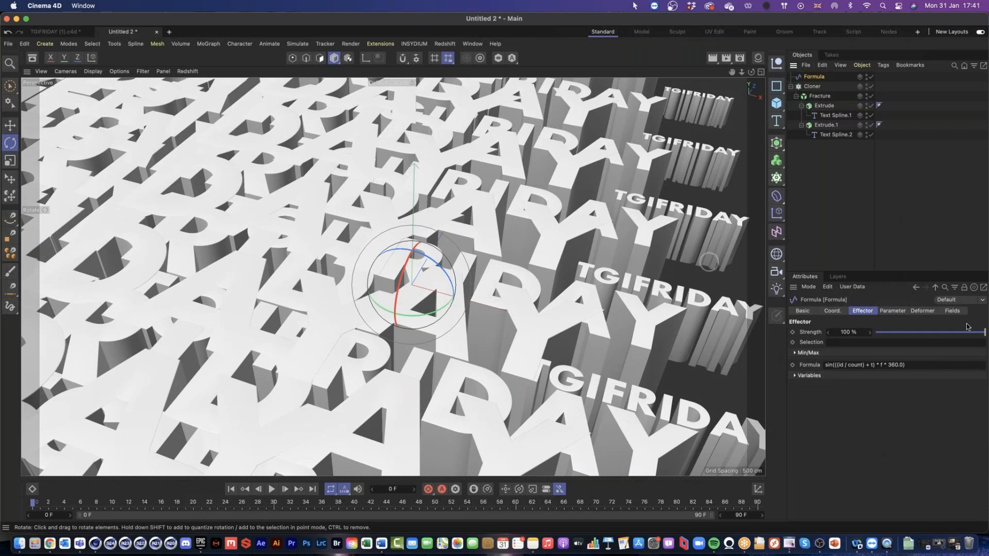
Step: Examine the Formula effector's variables and parameters, and read the help pages on its formula variables, operators and functions
left_click(796, 376)
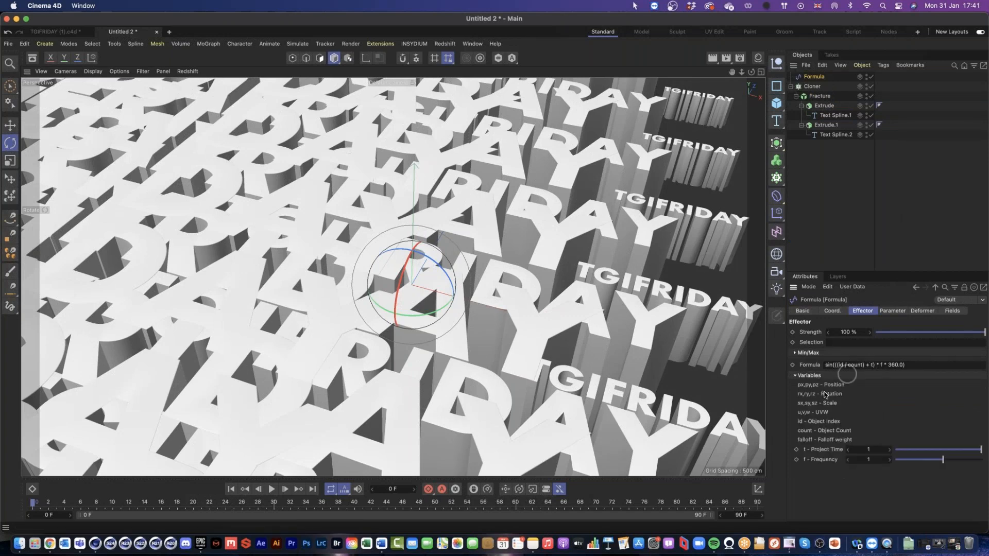
left_click(894, 311)
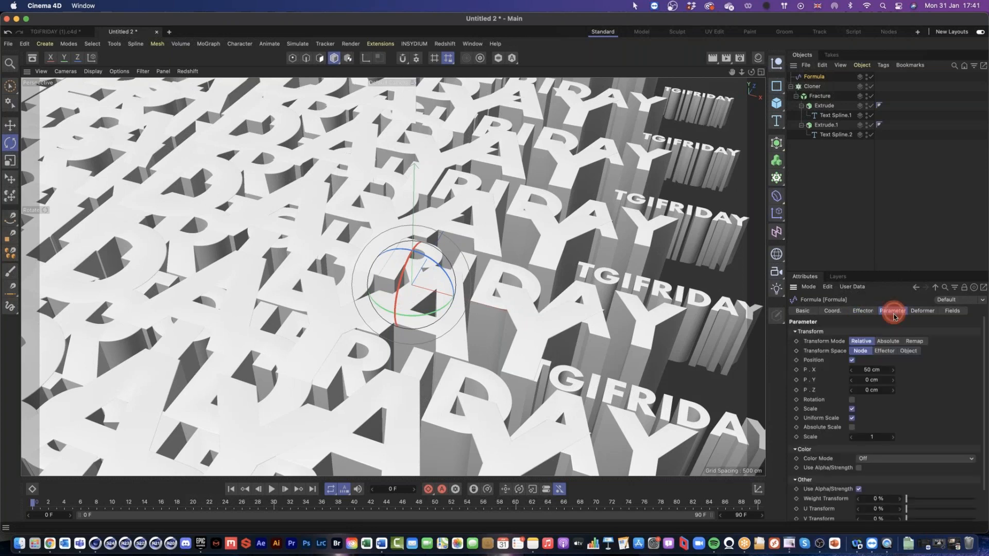
left_click(864, 312)
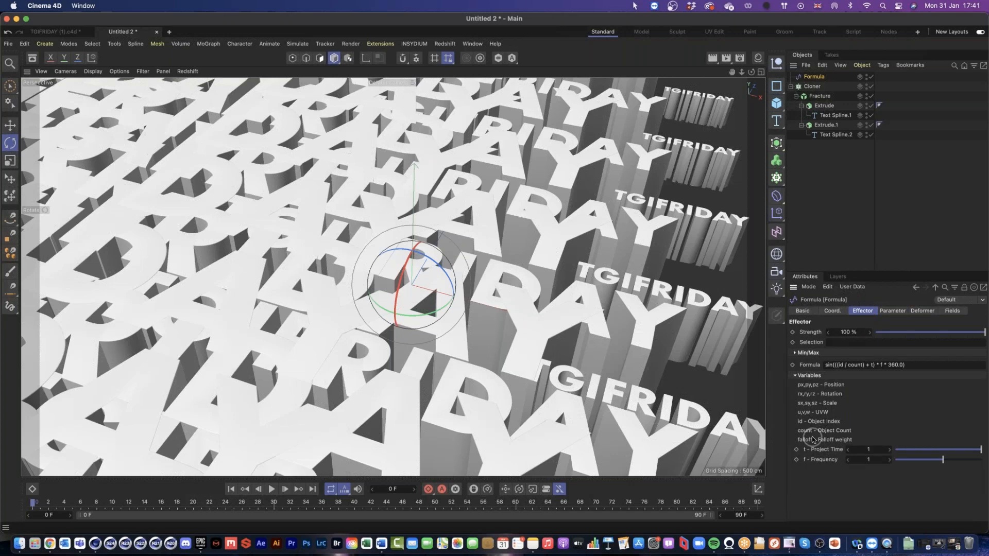
right_click(808, 368)
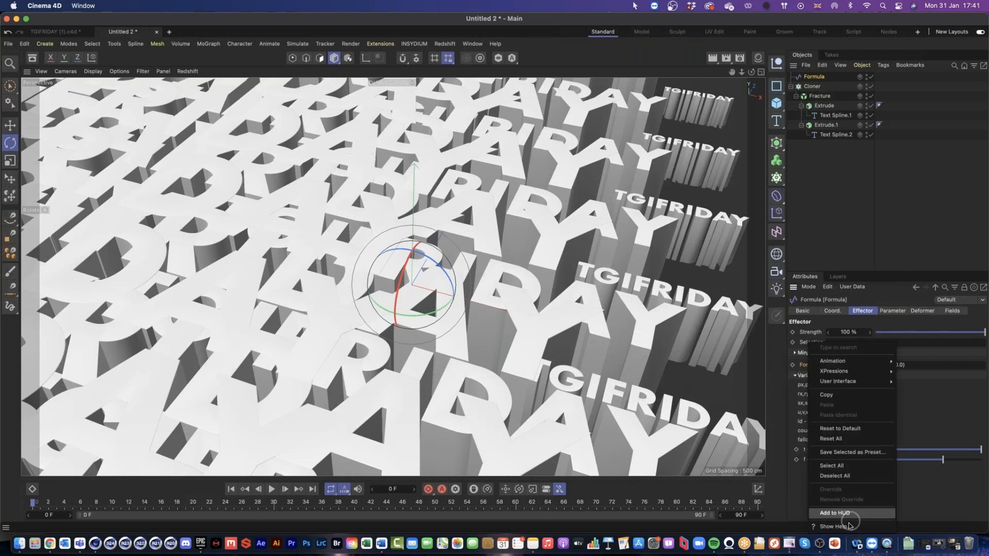
left_click(833, 526)
left_click_drag(652, 60, 554, 19)
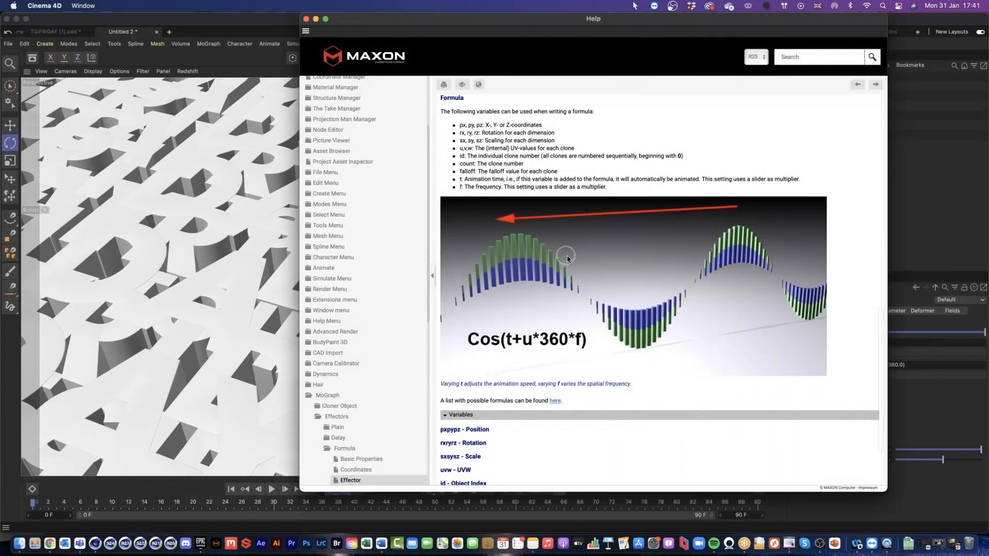
scroll(567, 259, "down", 3)
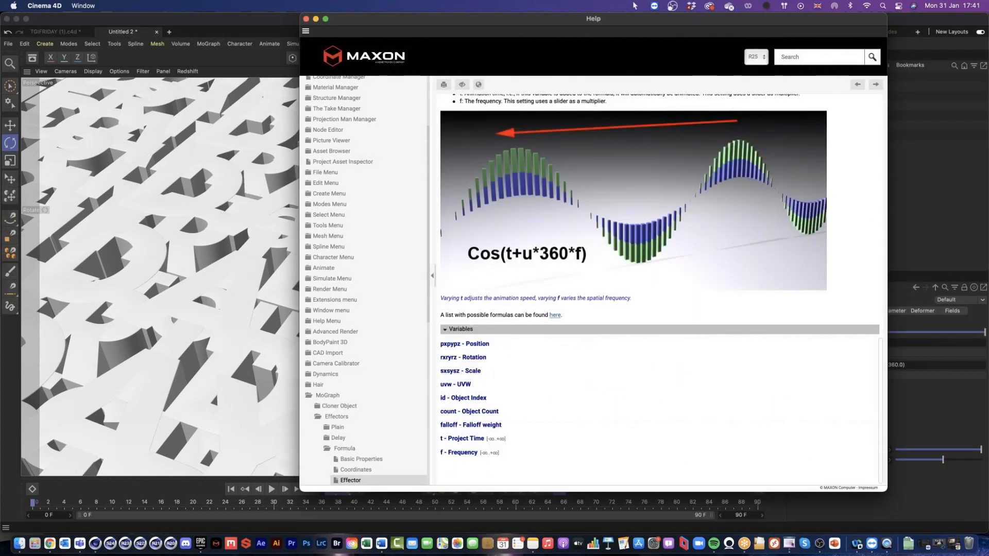
left_click(554, 315)
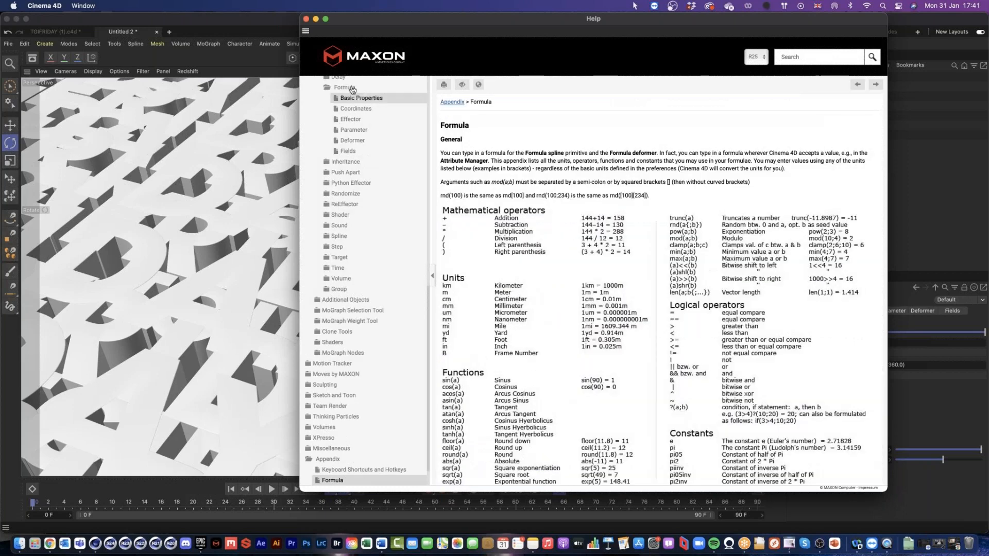
left_click(306, 19)
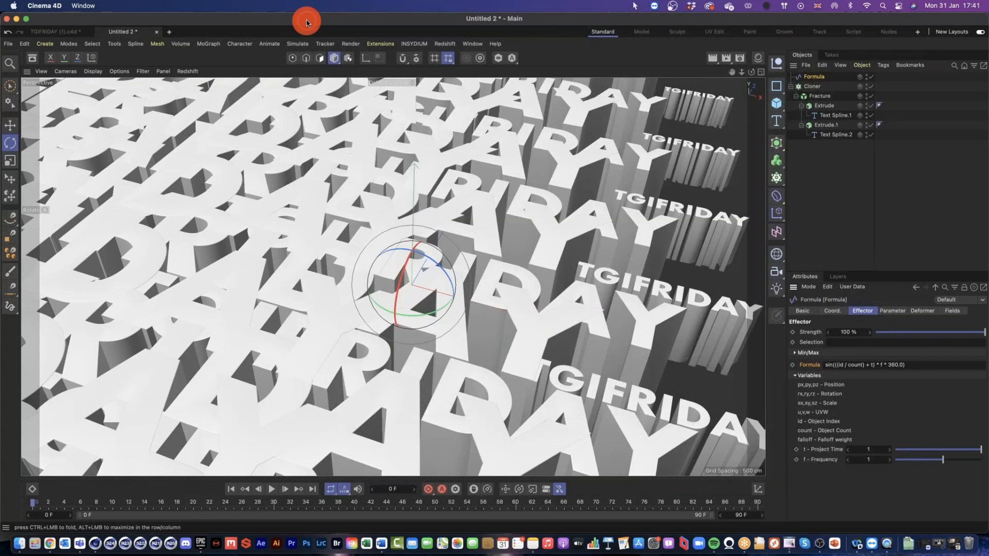
Step: Turn off the Formula effector's Scale influence and set its X position to 0 cm
left_click(885, 312)
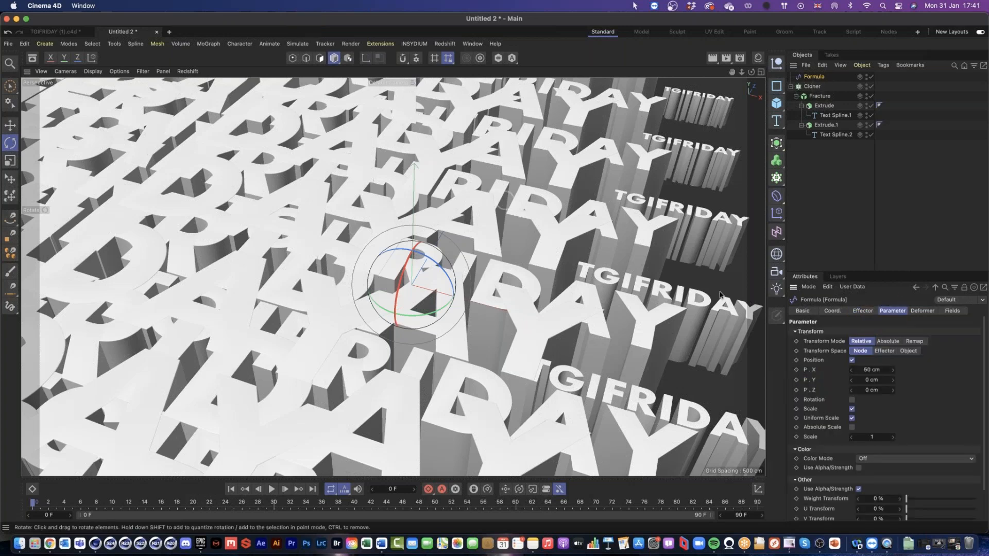
left_click(852, 360)
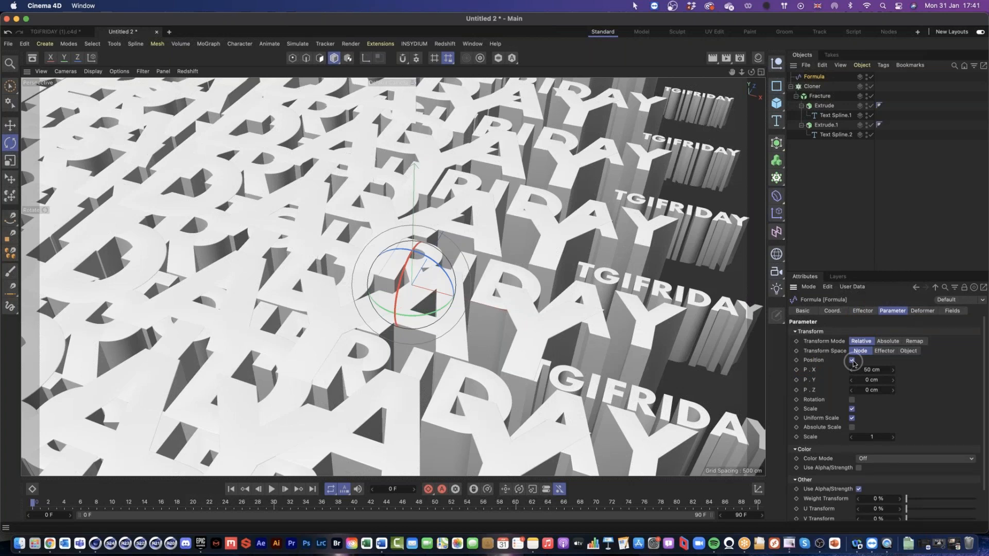
left_click(853, 424)
left_click(853, 410)
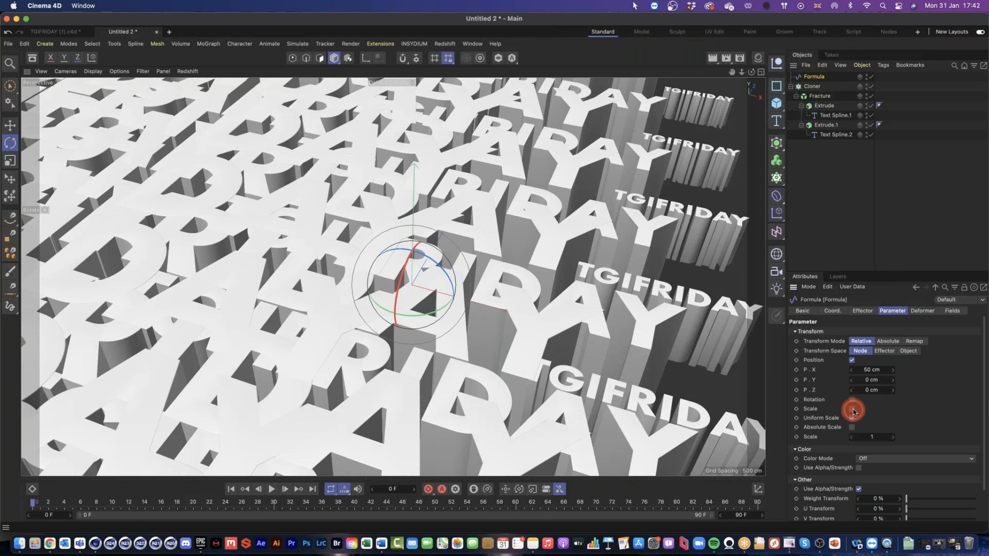
left_click(853, 410)
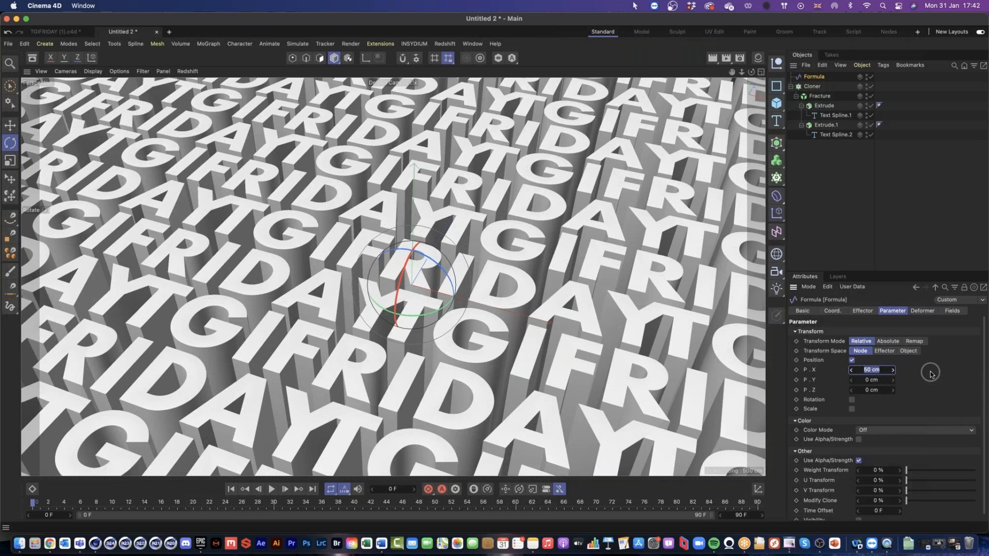
type("0")
key("Return")
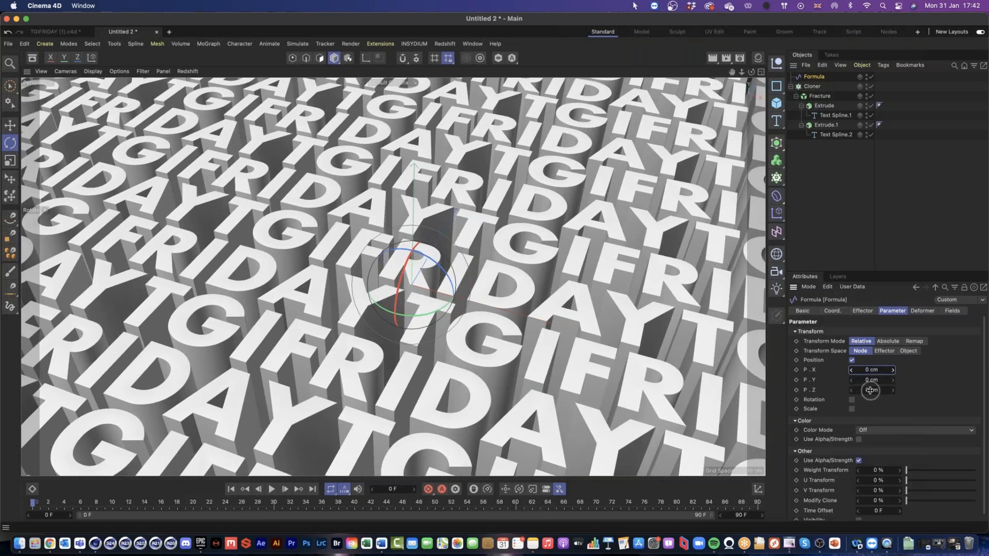
Step: Set the Formula effector's Z position to 100 cm so the letters move up and down
left_click(870, 391)
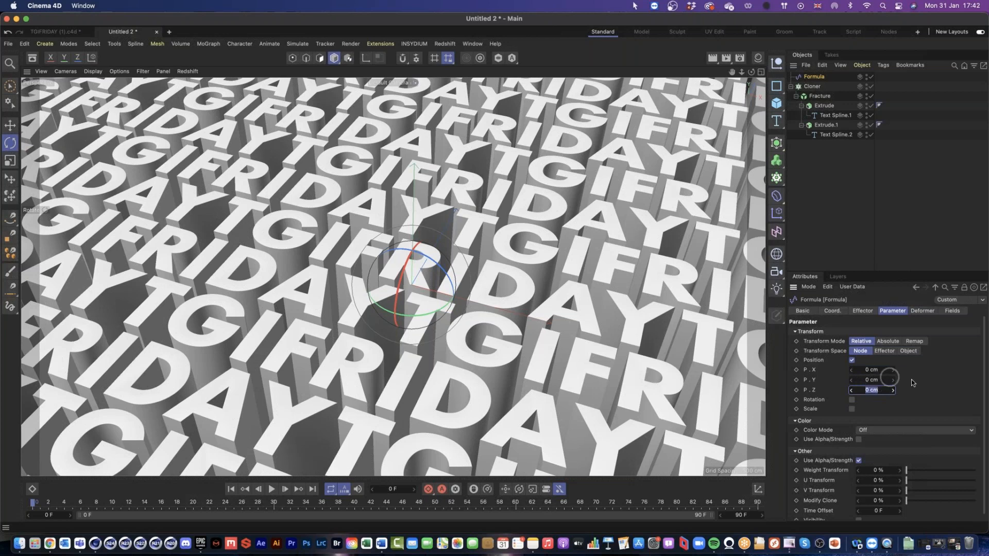
left_click(882, 380)
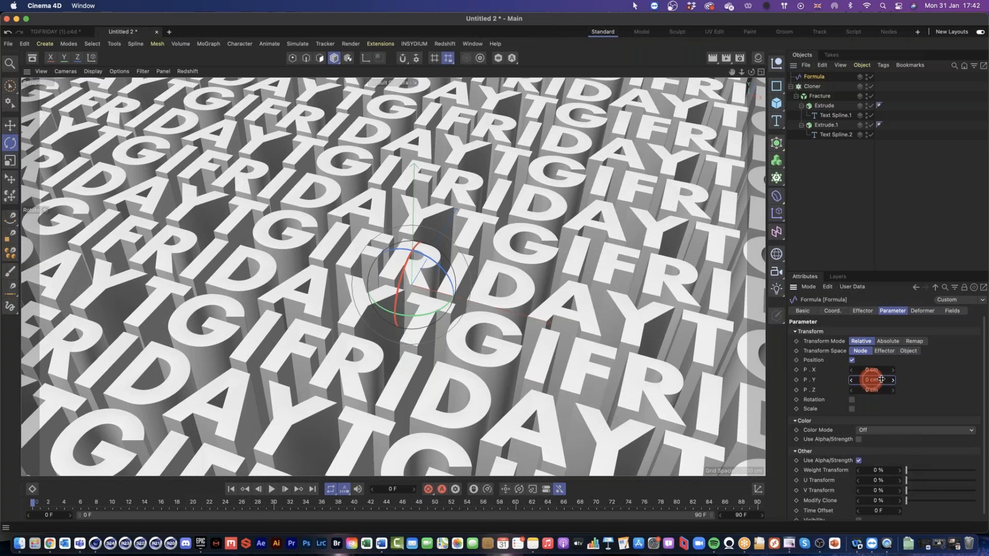
left_click_drag(882, 380, 849, 381)
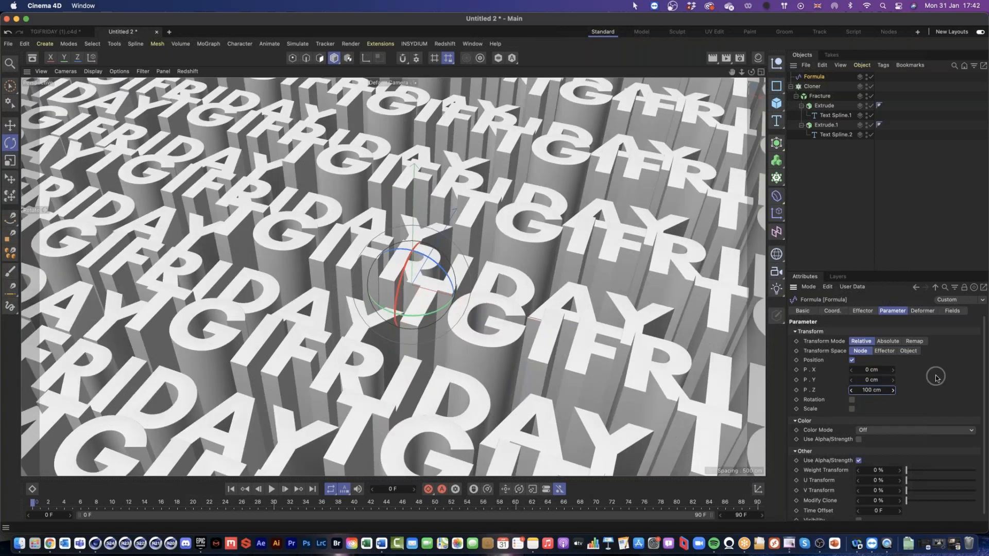
left_click(826, 225)
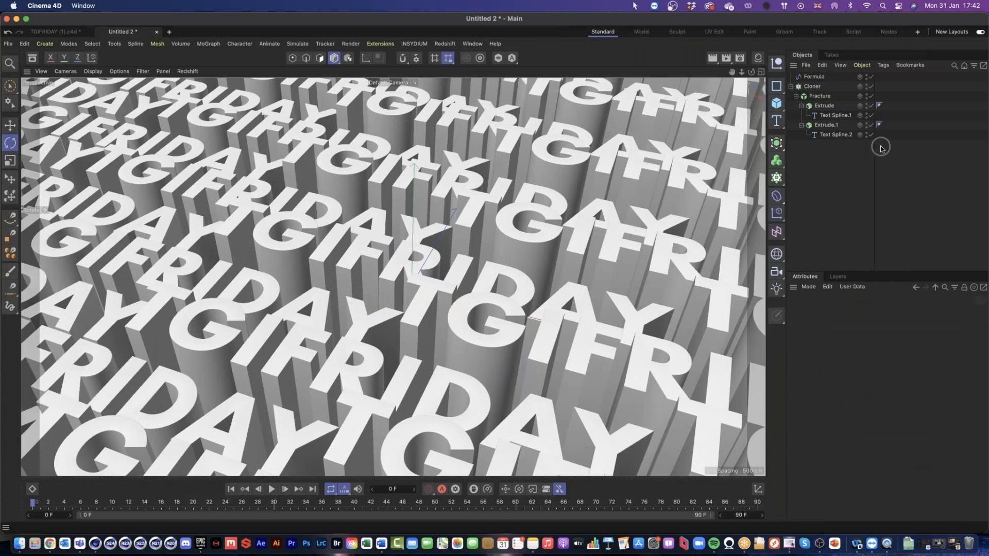
Step: Extend the timeline to 200 frames and play the Formula effector's wave animation
left_click(814, 77)
left_click(861, 312)
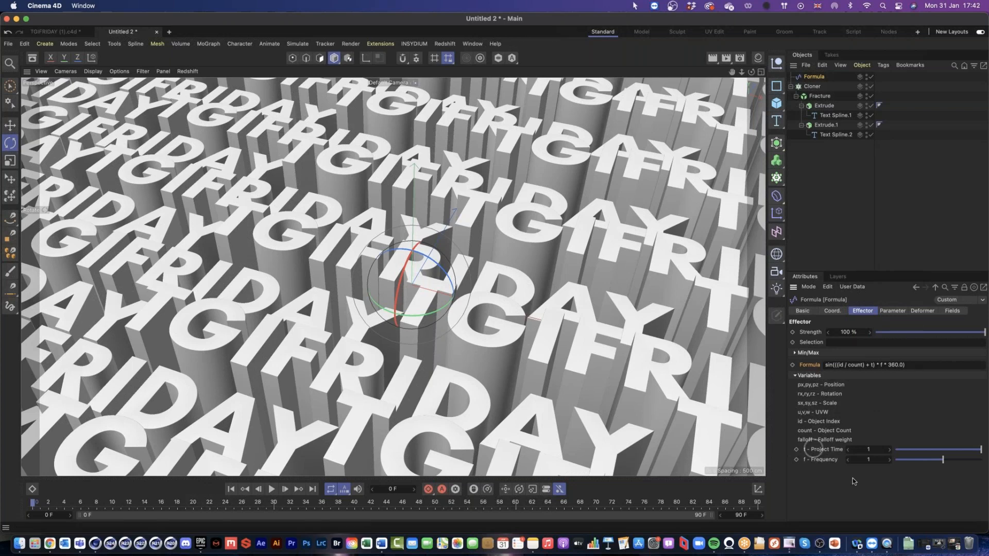
type("200")
key("Return")
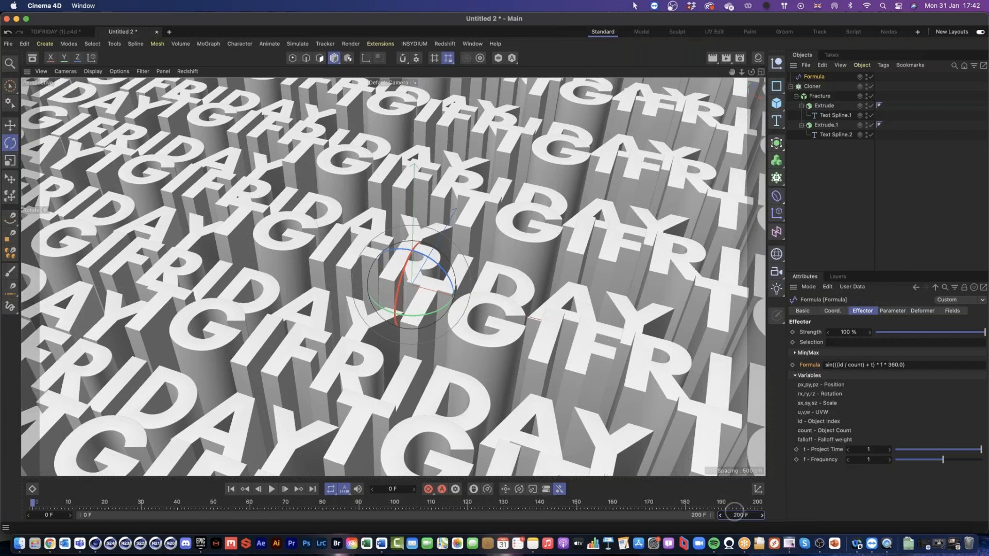
left_click(271, 489)
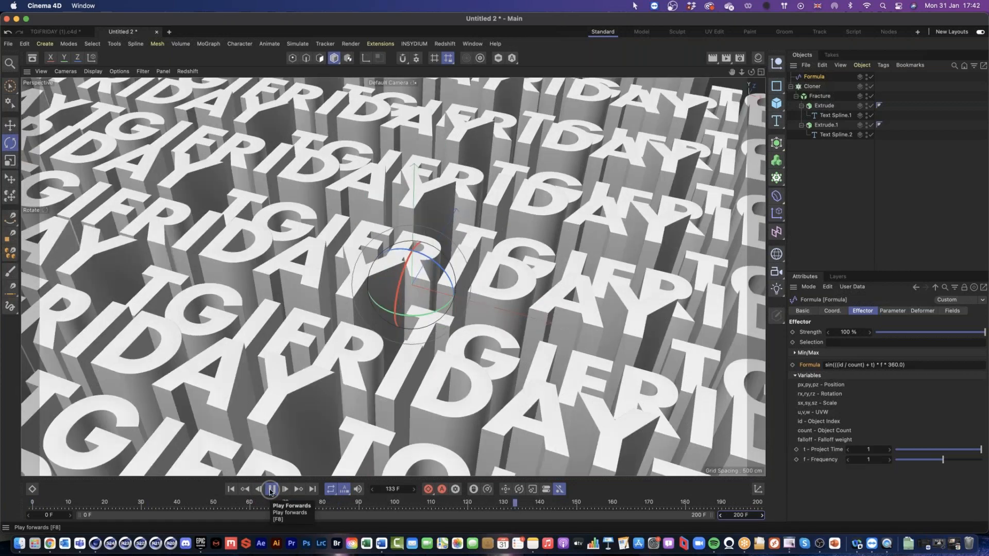
left_click(270, 490)
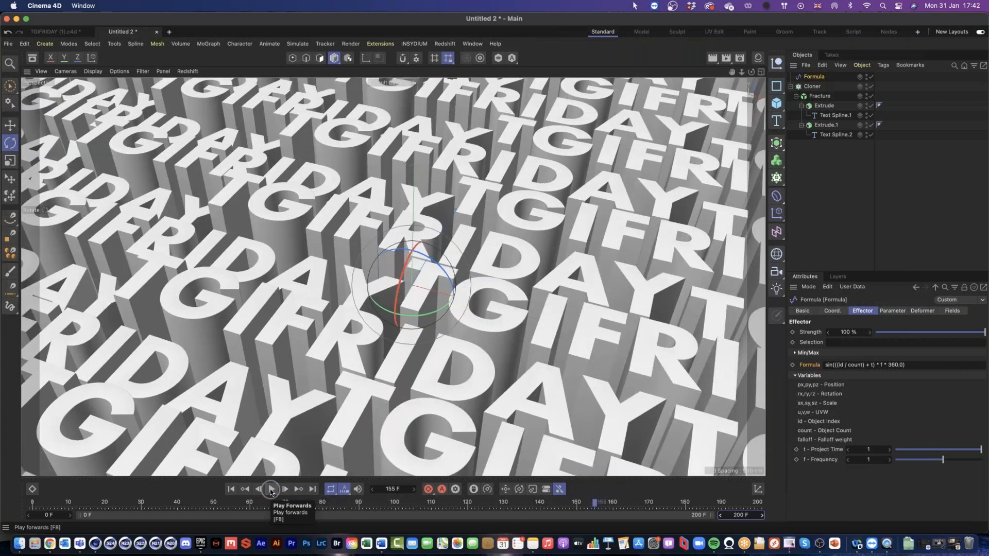
Step: Lower the Formula effector's frequency to 0.4 and play back the slower wave
double_click(869, 460)
type(".4")
key("Return")
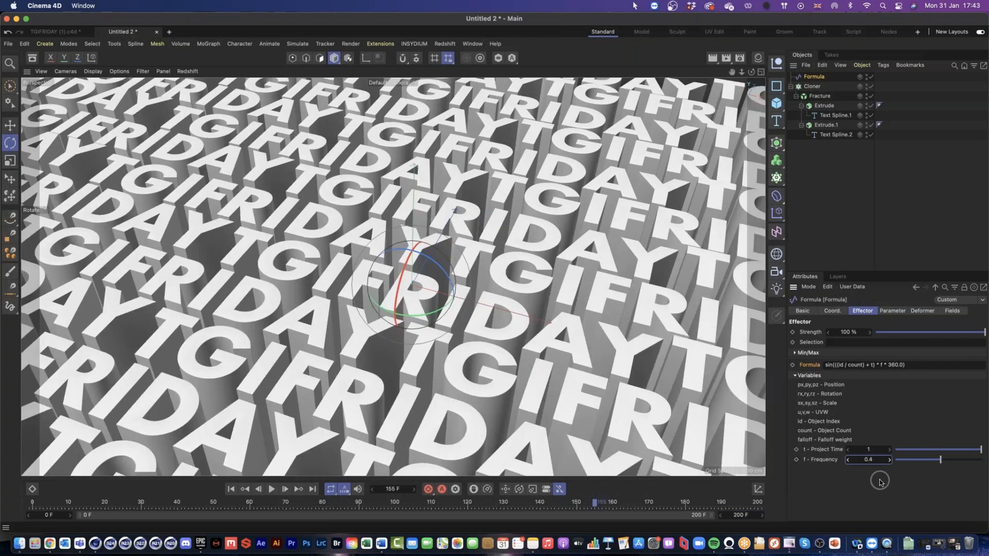
left_click(271, 490)
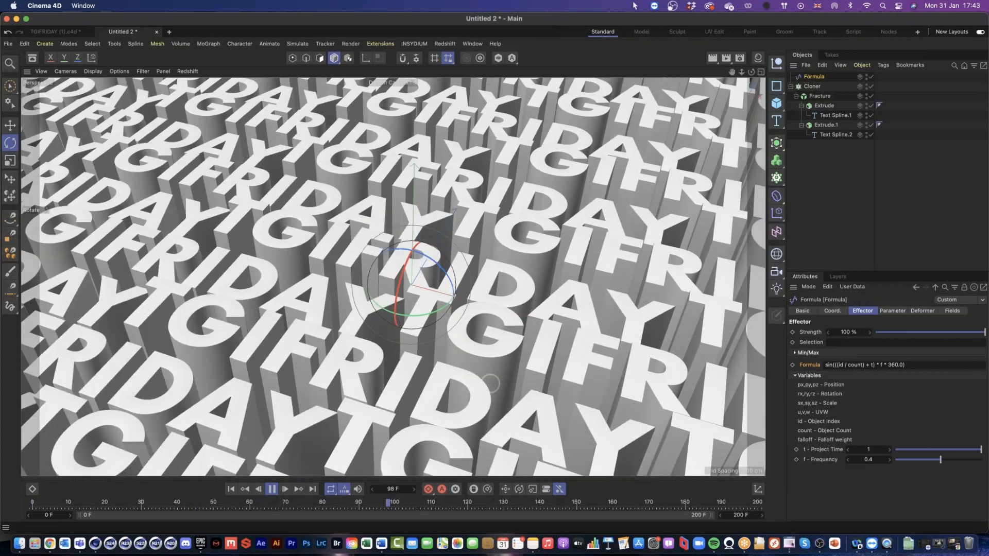
left_click(272, 489)
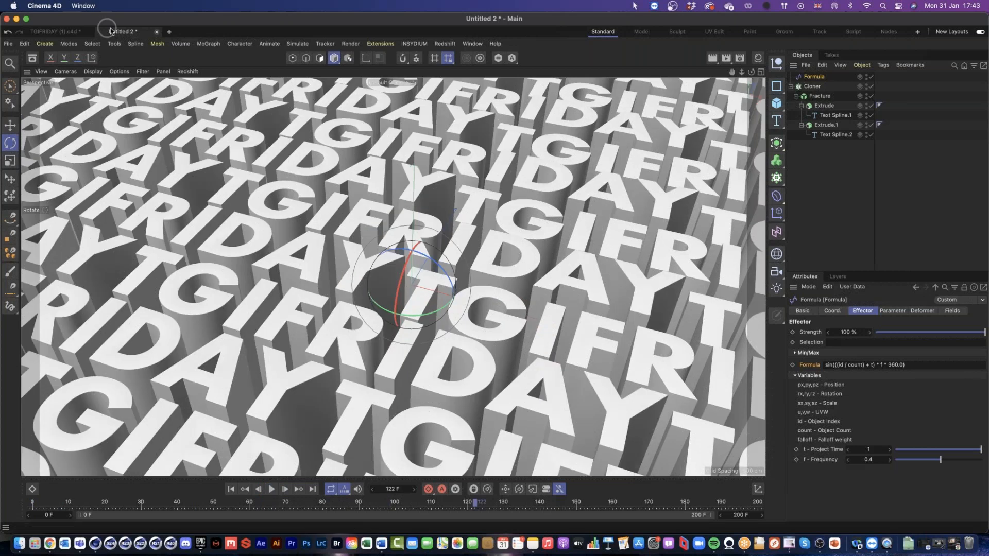
Step: Compare with the finished TGIFRIDAY project, return to Untitled 2 and play its wave animation again
left_click(72, 31)
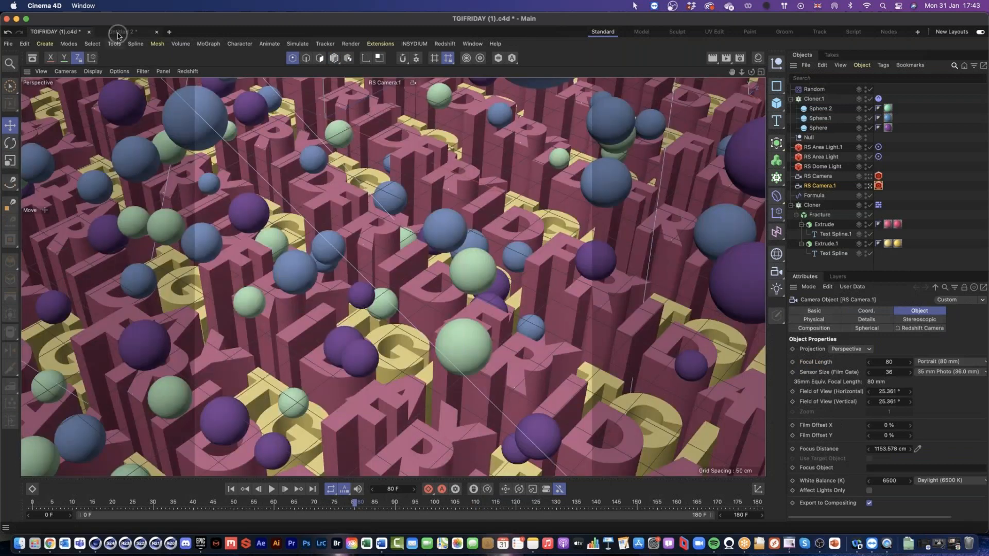
left_click(118, 33)
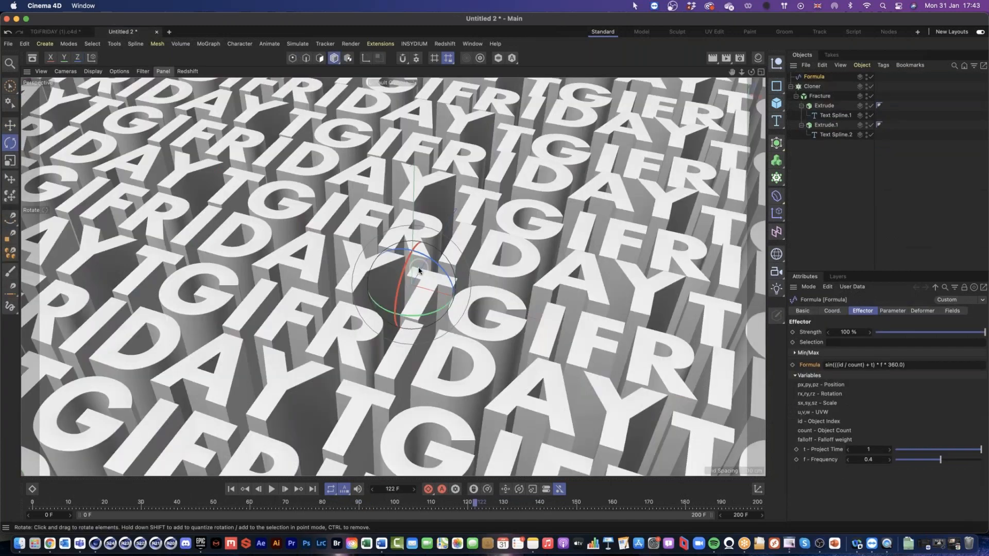
left_click(272, 490)
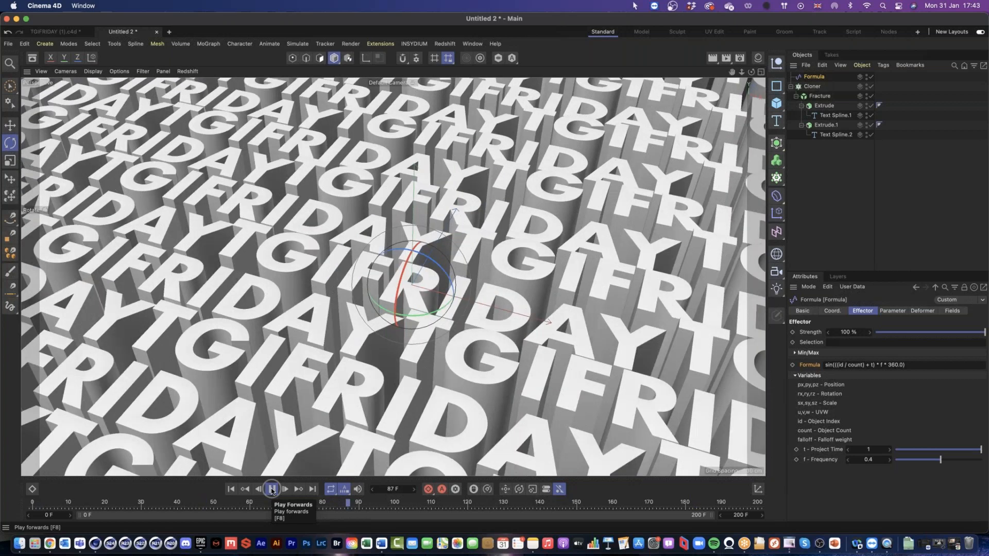
left_click(272, 490)
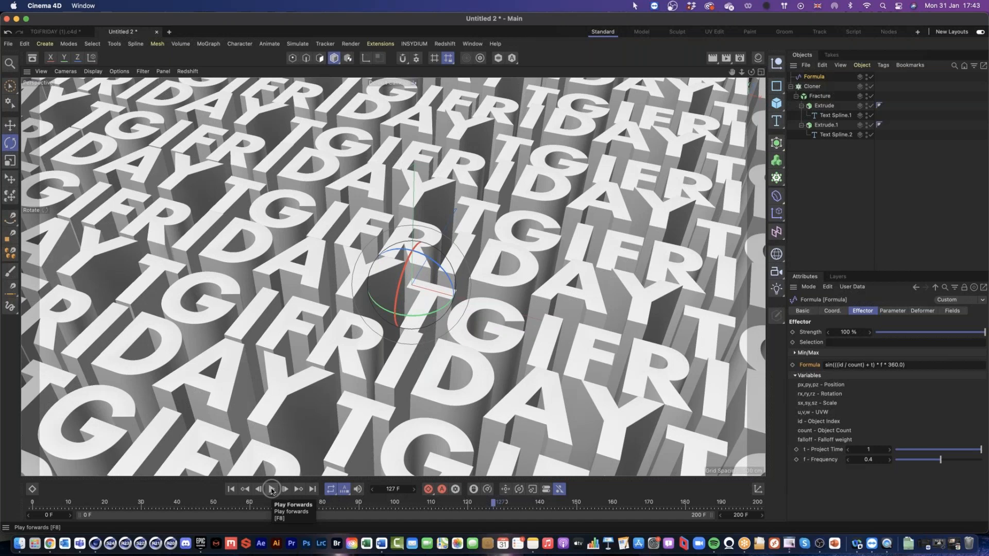
Step: Remove the Formula effector from the Cloner's effectors and assign it to the Fracture object's effectors instead
left_click(818, 88)
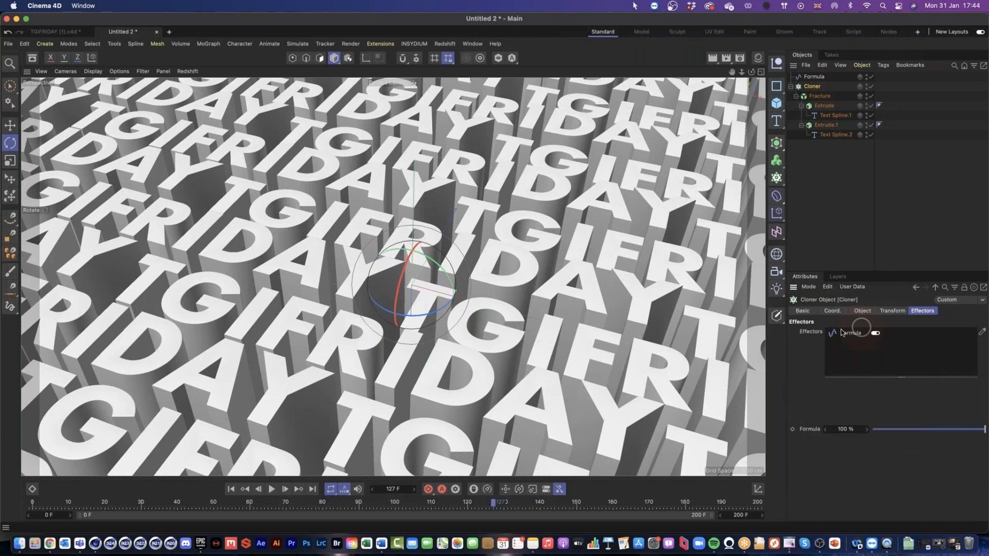
key("Delete")
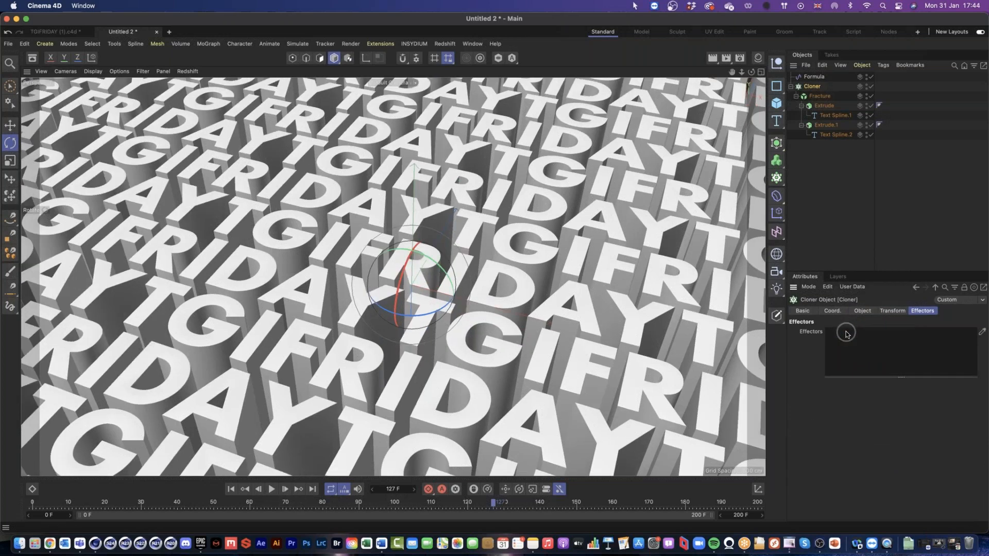
left_click(827, 100)
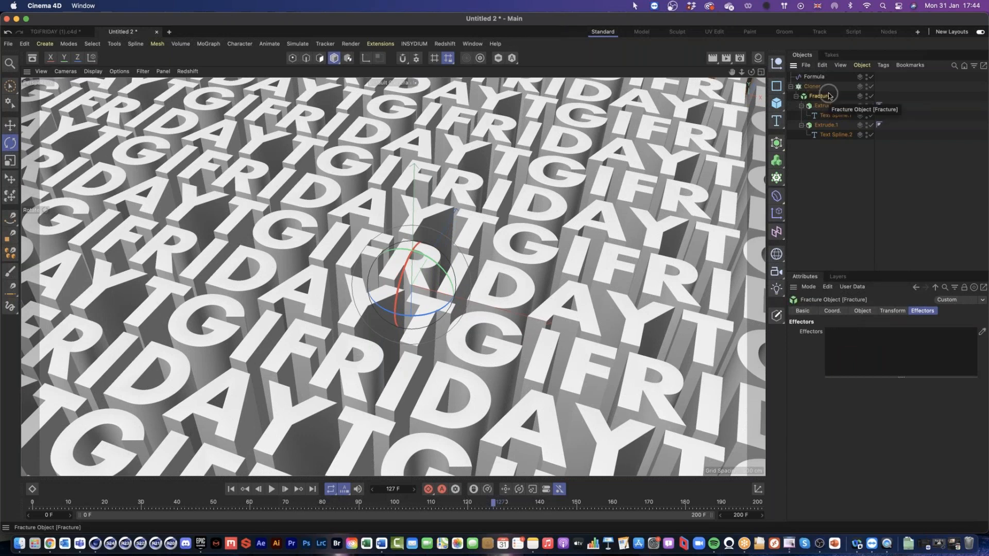
left_click_drag(816, 79, 855, 349)
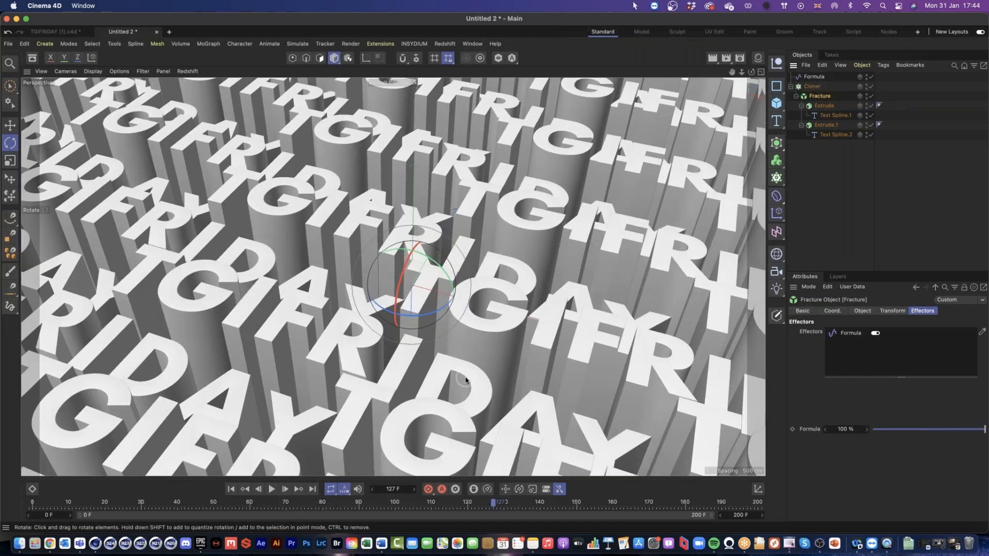
Step: Play back the wave animation with the Formula effector acting on the individual Fracture pieces
left_click(271, 490)
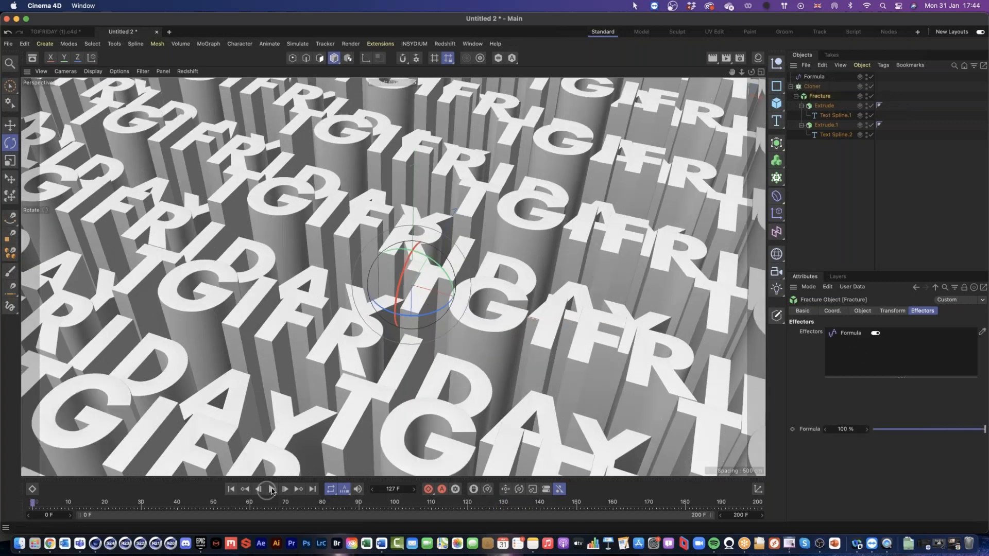
left_click(272, 489)
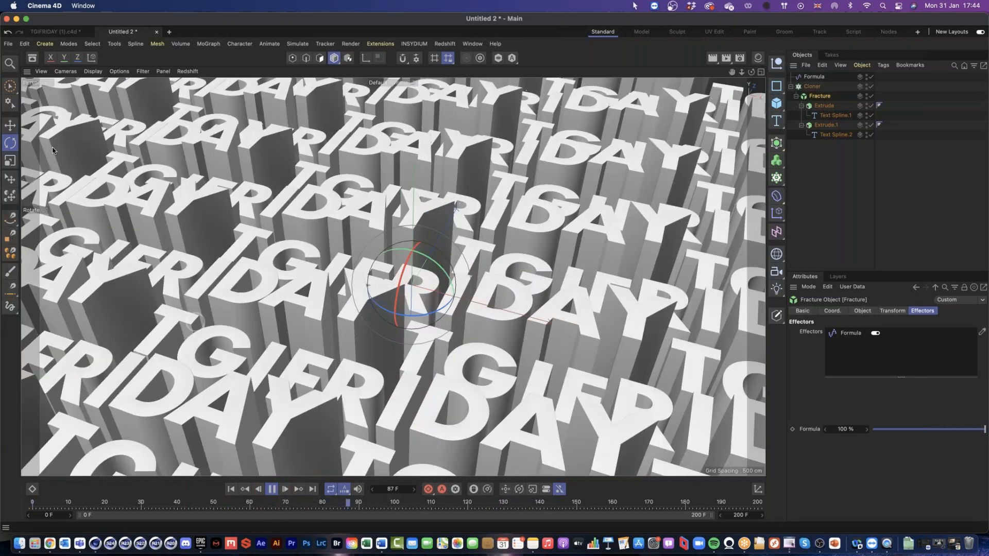
key("9")
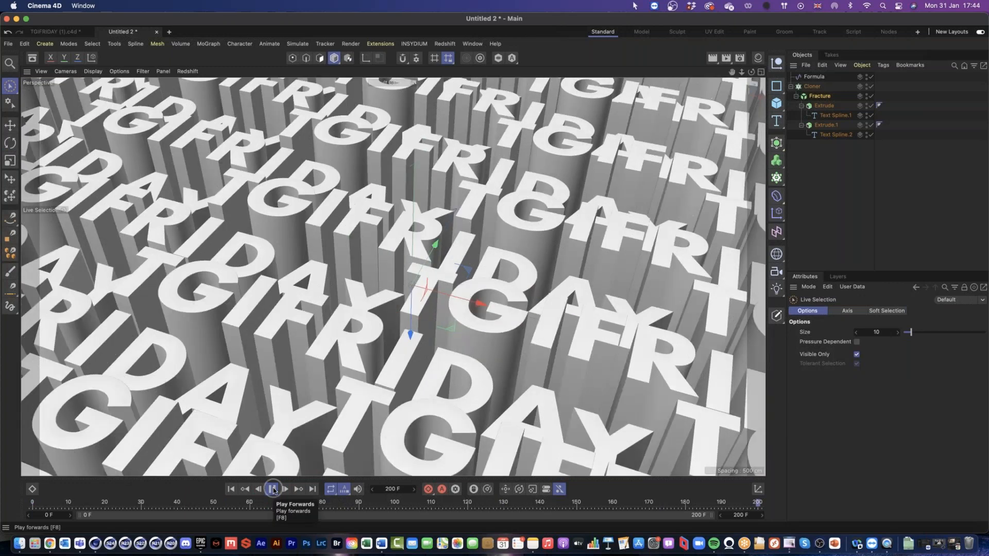
left_click(273, 489)
Step: Set the Formula effector's Project Time variable to -1 and play back the wave
left_click(816, 77)
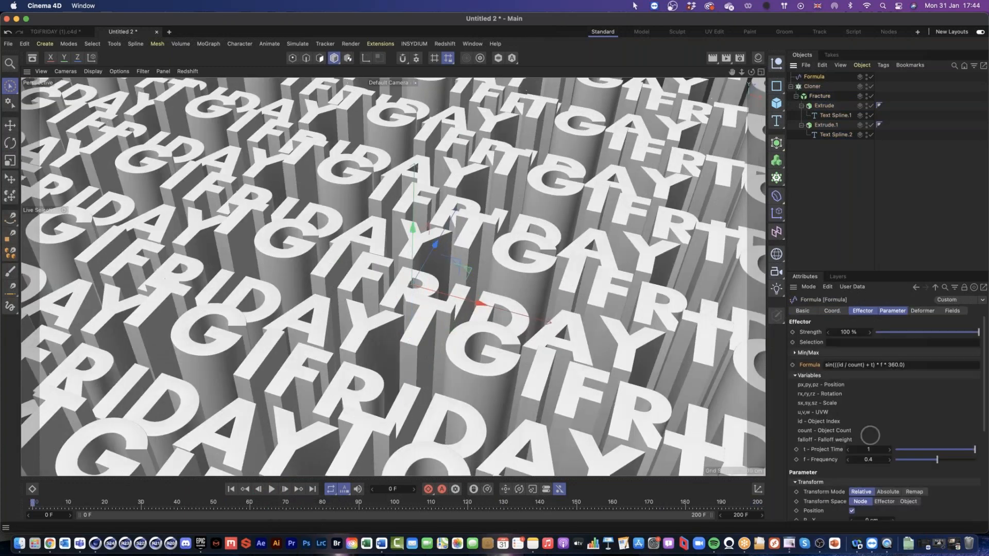
left_click(879, 313)
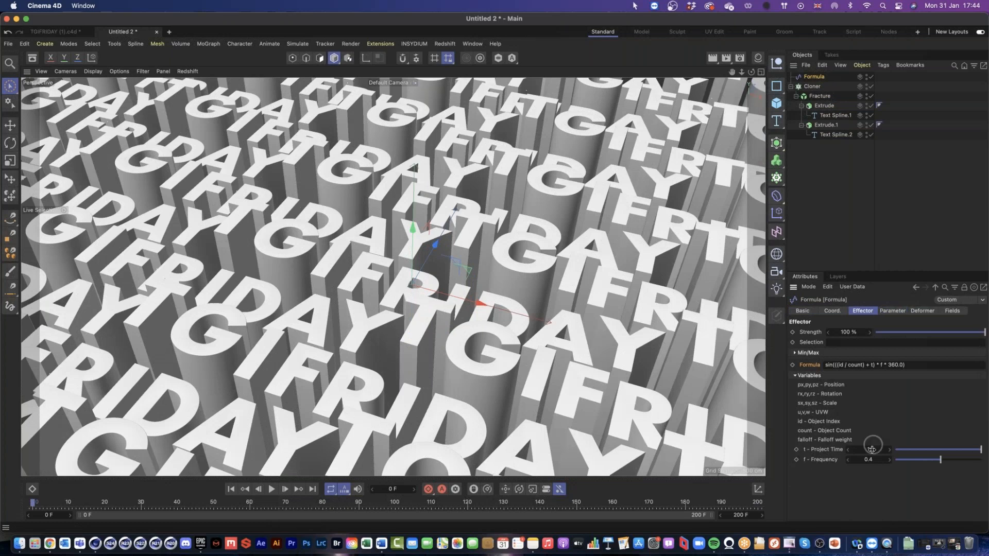
left_click(230, 489)
left_click(272, 489)
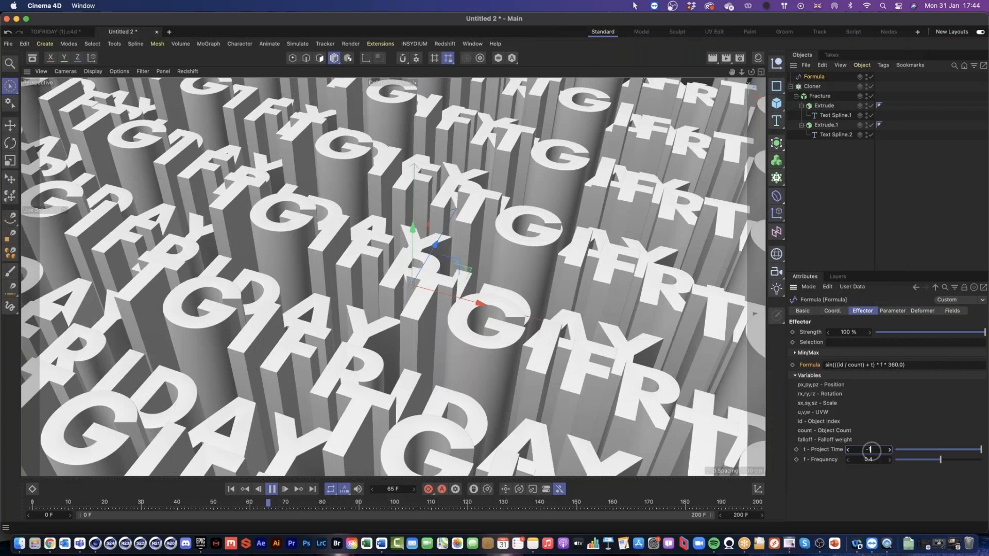
key("Return")
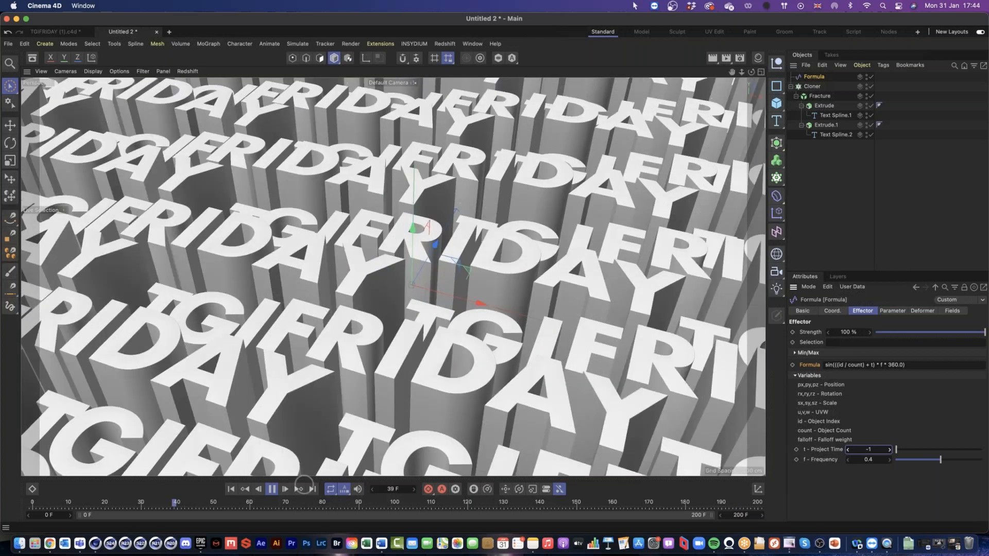
left_click(272, 488)
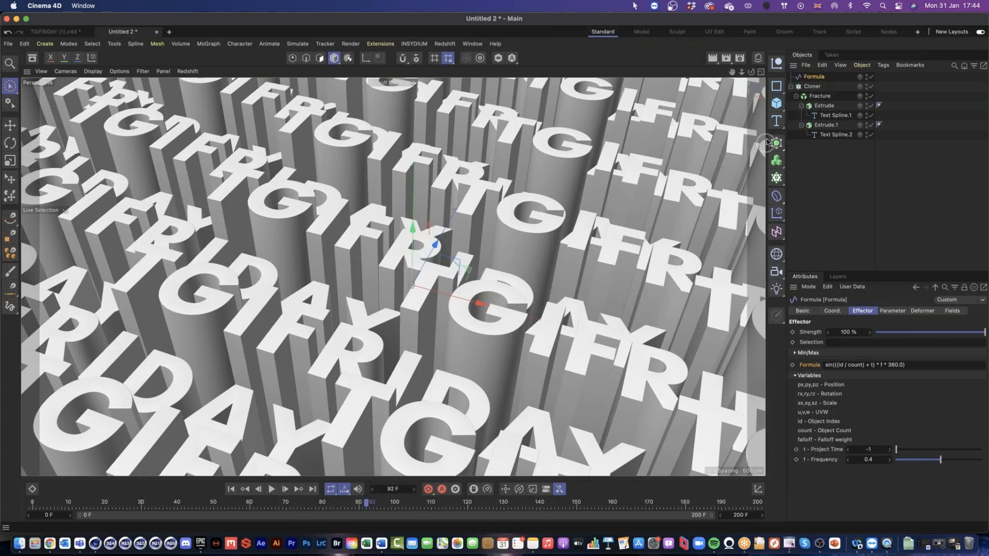
Step: Show the scene's materials and apply pink RS Material.2 to the FRIDAY extrude and yellow RS Material to the TGI extrude
left_click(758, 60)
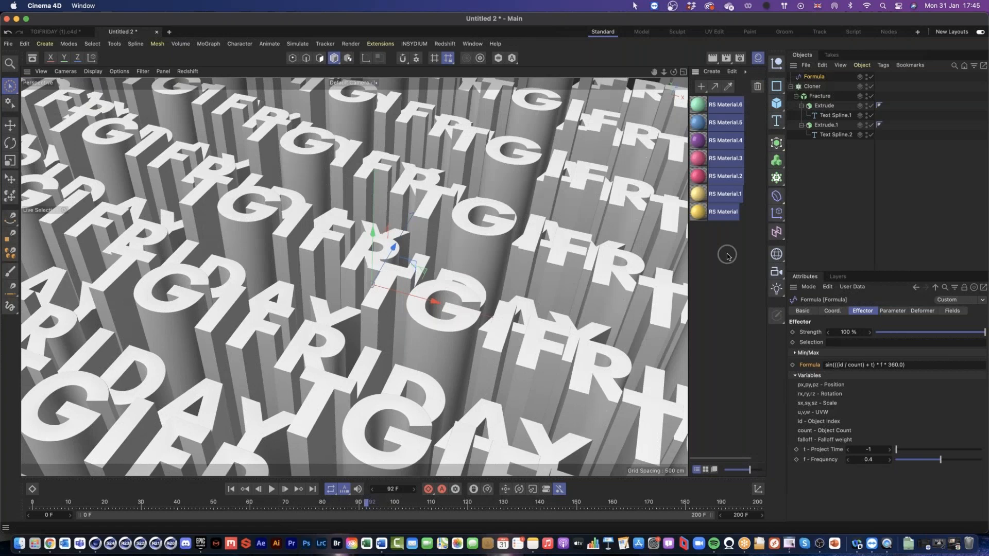
left_click(727, 256)
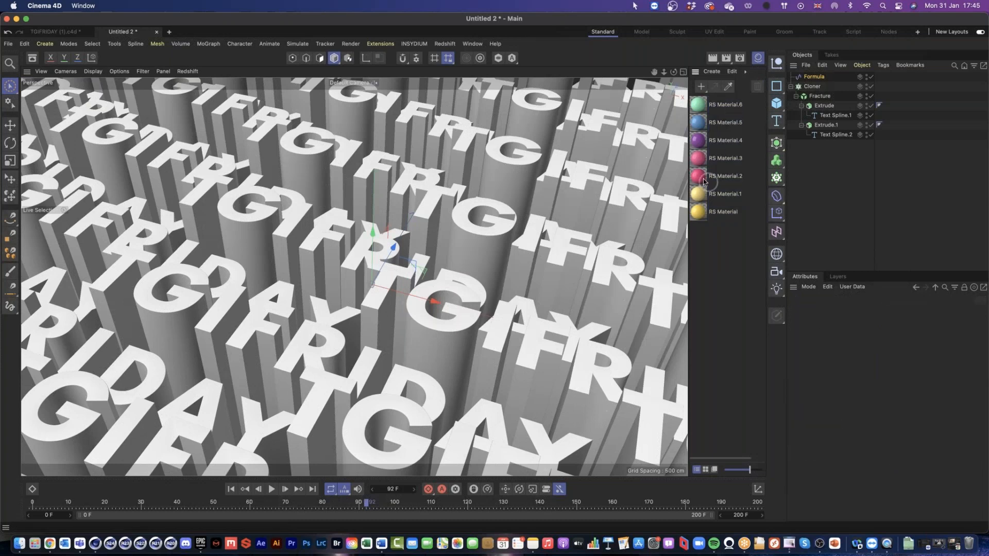
left_click_drag(704, 181, 826, 125)
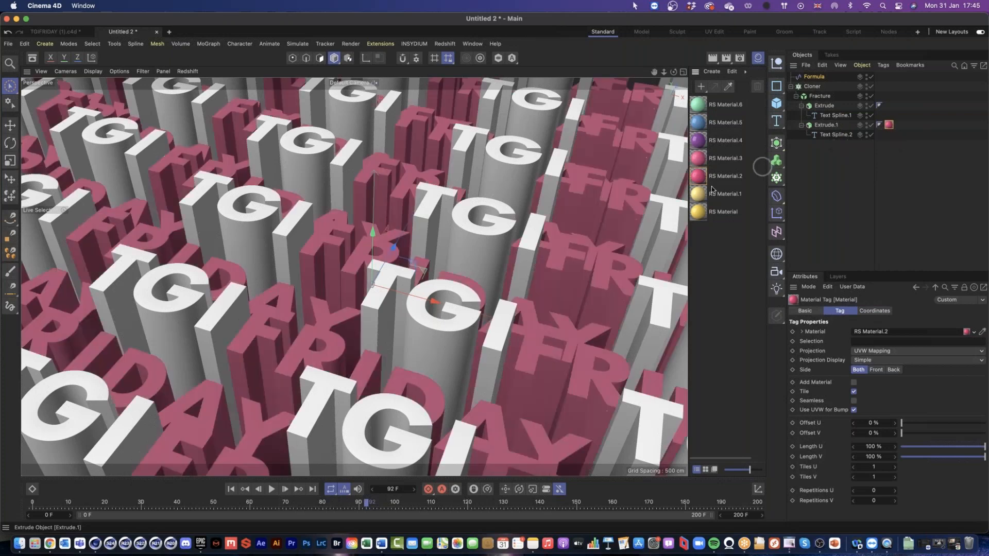
left_click_drag(699, 211, 823, 110)
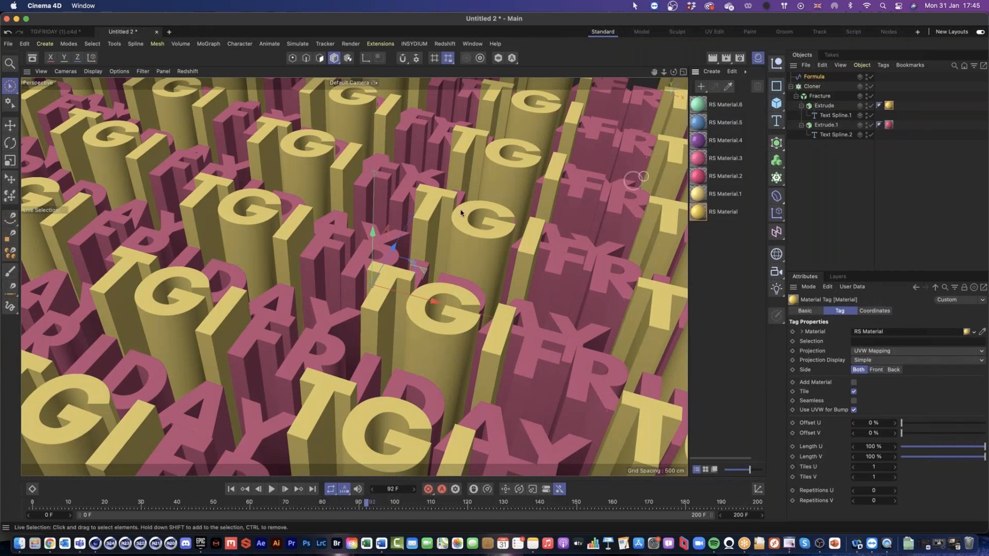
Step: Play the finished TGIFRIDAY project from the start to study its floating spheres, and return to Untitled 2
left_click(56, 32)
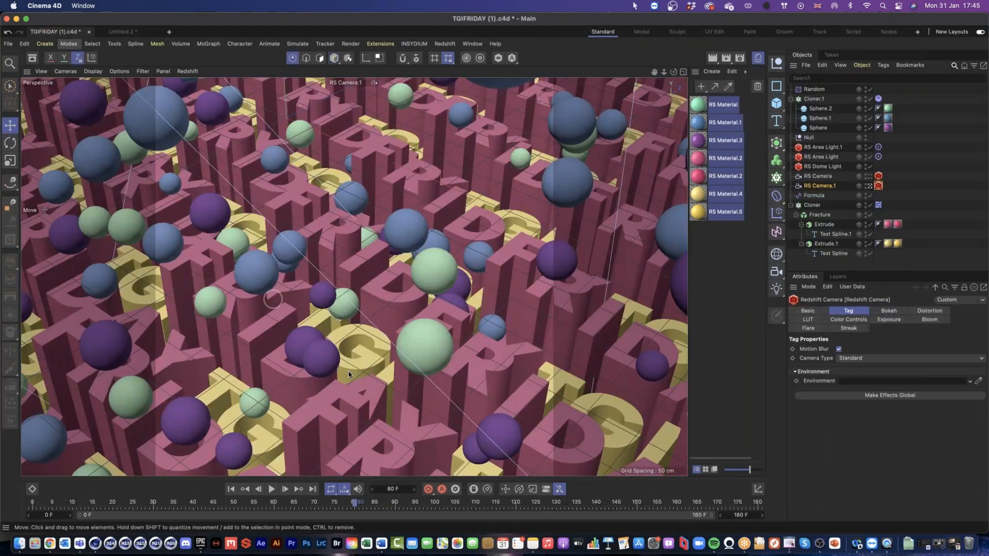
left_click(230, 490)
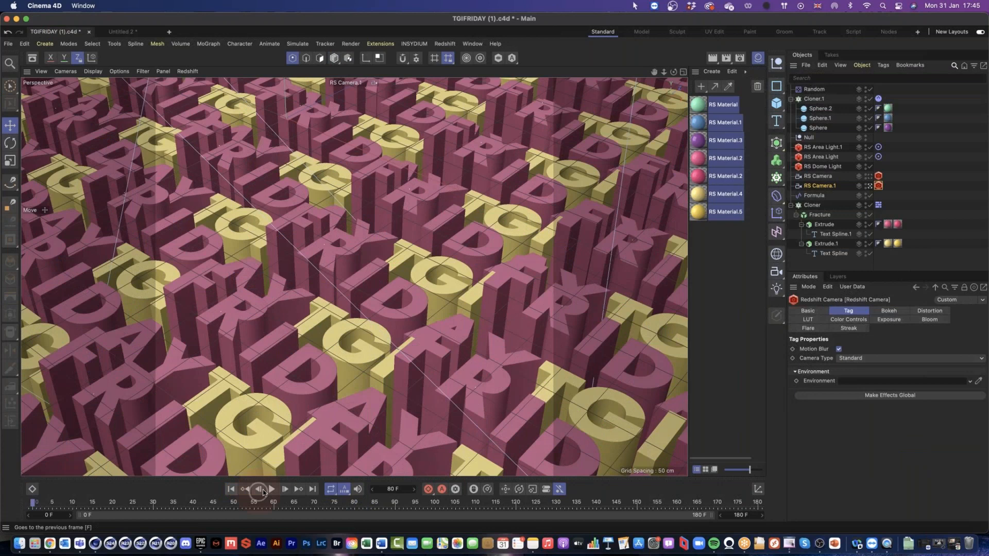
left_click(272, 489)
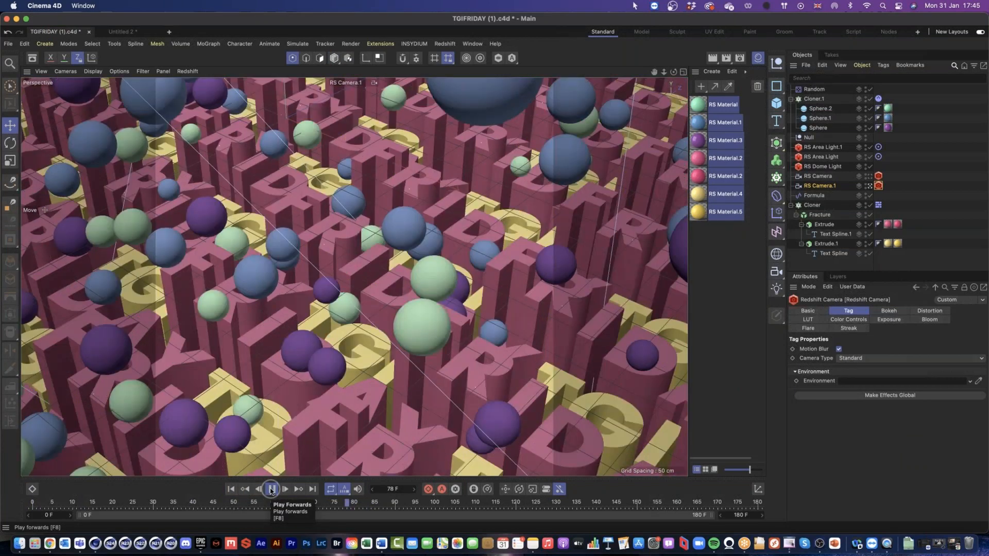
left_click(272, 490)
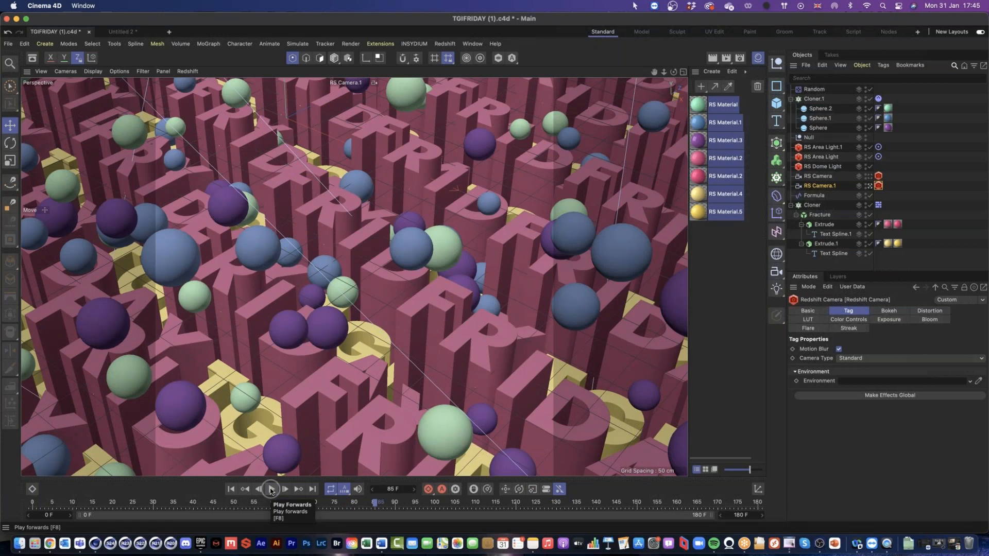
left_click(117, 33)
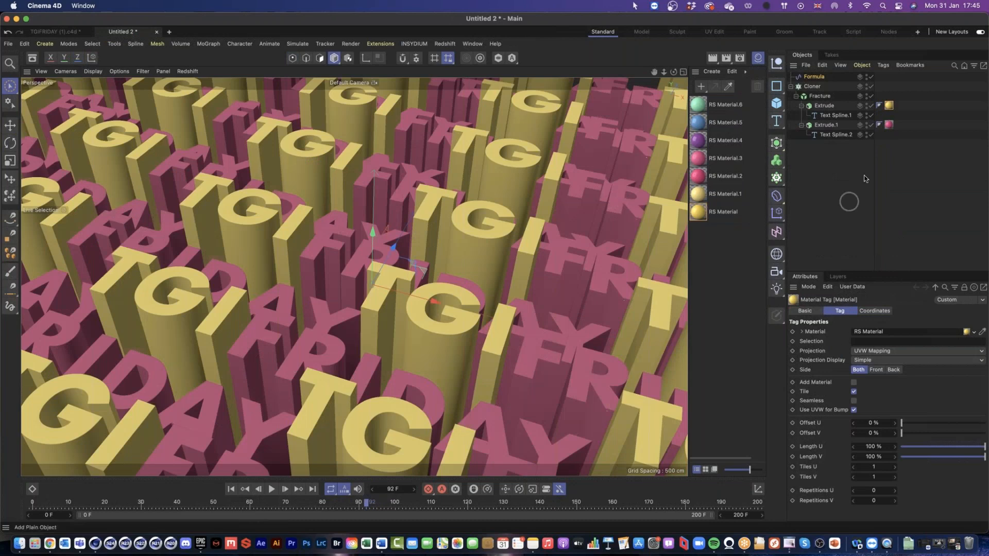
Step: Add a standard Redshift camera and look through it in the perspective view
left_click(445, 43)
mouse_move(464, 78)
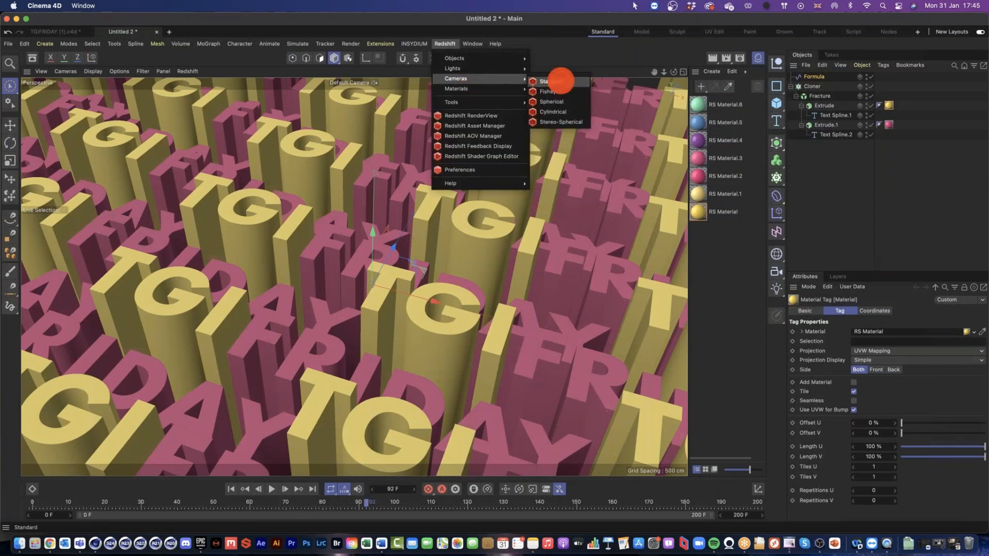
left_click(560, 81)
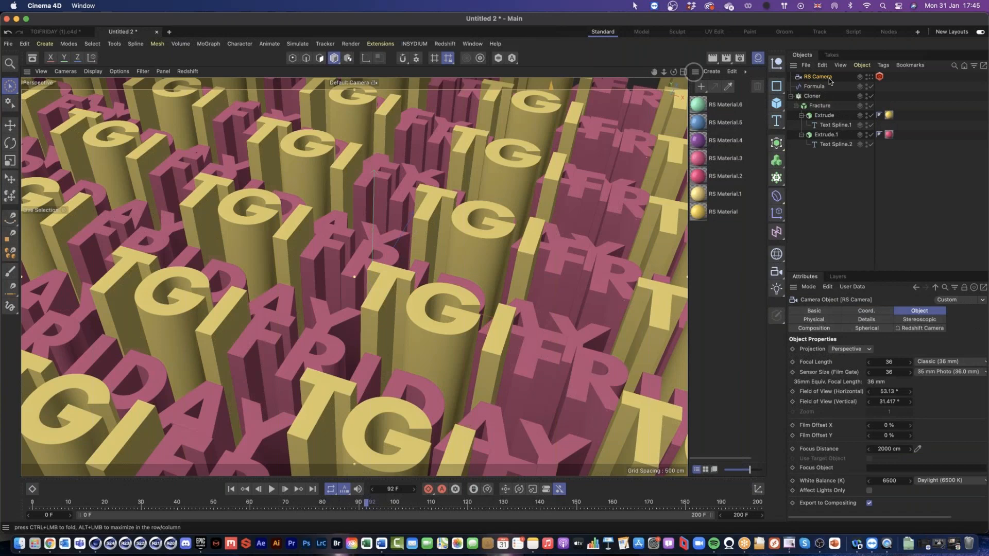
left_click(823, 78)
Step: Check the camera's coverage of the whole letter field in the four-view layout, and return to the full perspective view
left_click(683, 72)
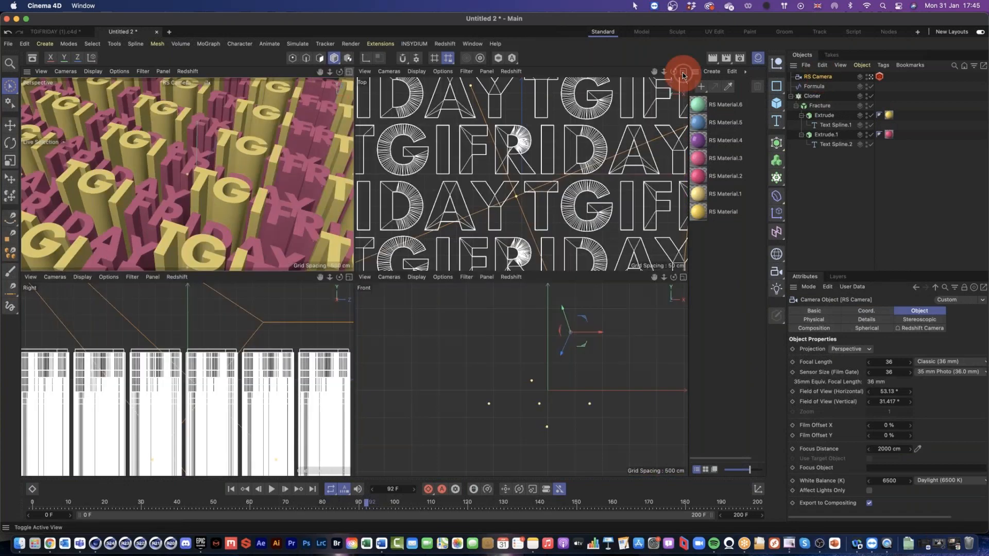
scroll(606, 202, "down", 10)
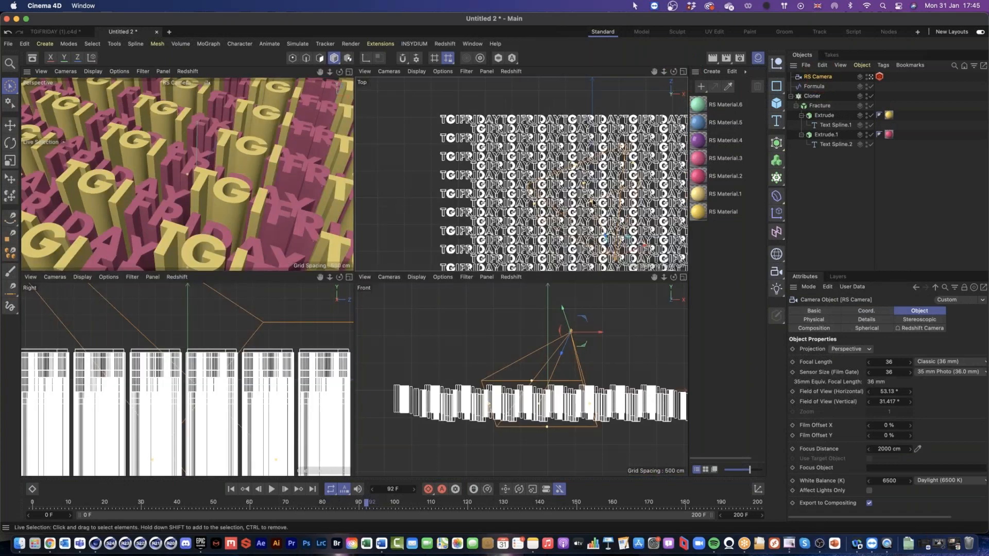
left_click_drag(608, 209, 510, 185)
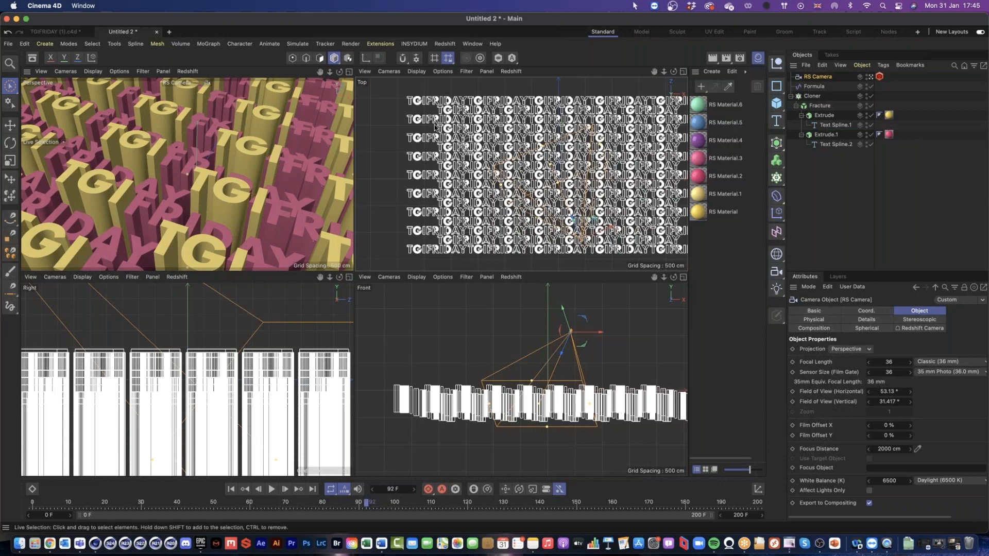
left_click(349, 73)
Step: Add a sphere with a radius of 20 cm and 32 segments
left_click(833, 115)
left_click_drag(777, 107, 888, 152)
double_click(866, 332)
type("20")
key("Tab")
type("32")
key("Return")
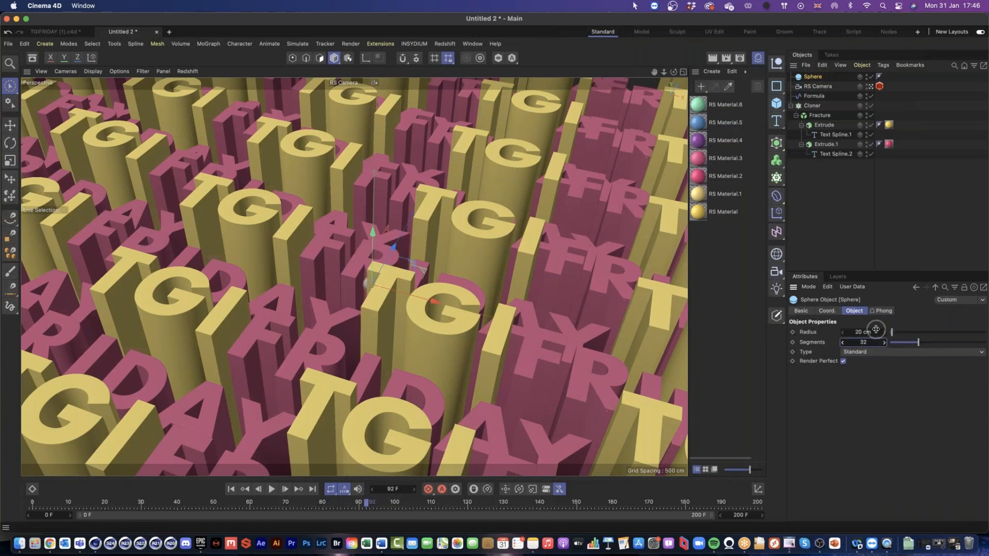
Step: Duplicate the sphere twice and apply green RS Material.6, blue RS Material.5 and purple RS Material.4 to the three spheres from first to last listed
left_click(815, 78)
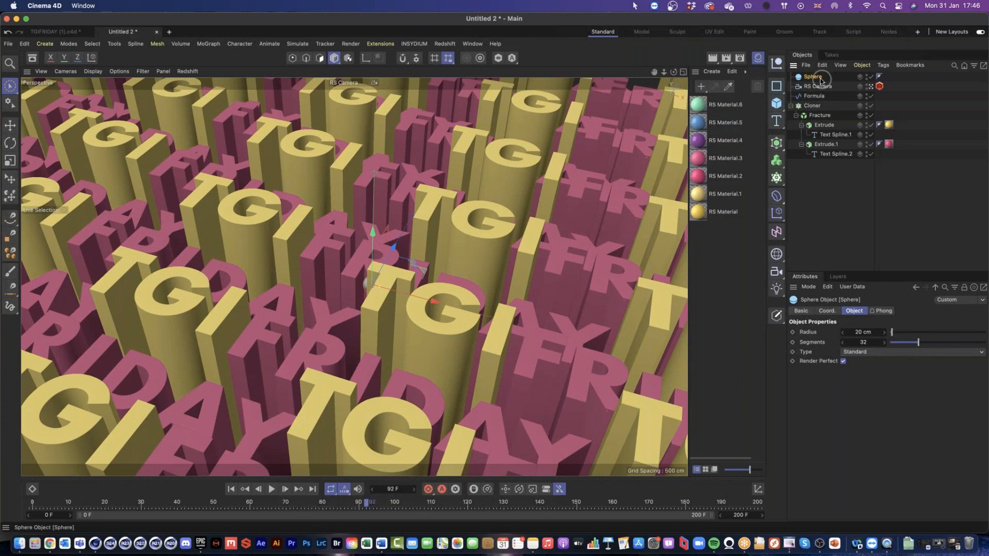
left_click_drag(821, 81, 819, 77)
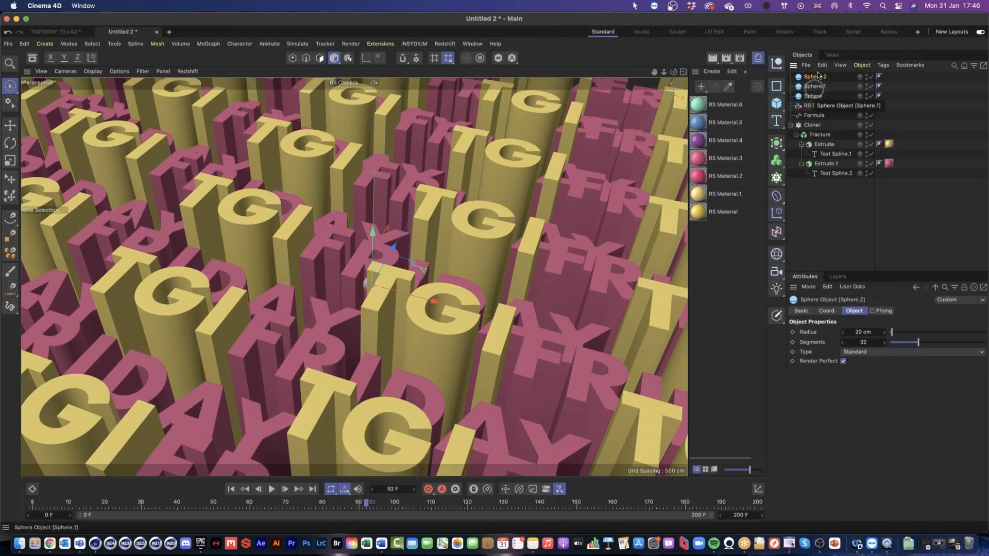
left_click_drag(698, 107, 815, 77)
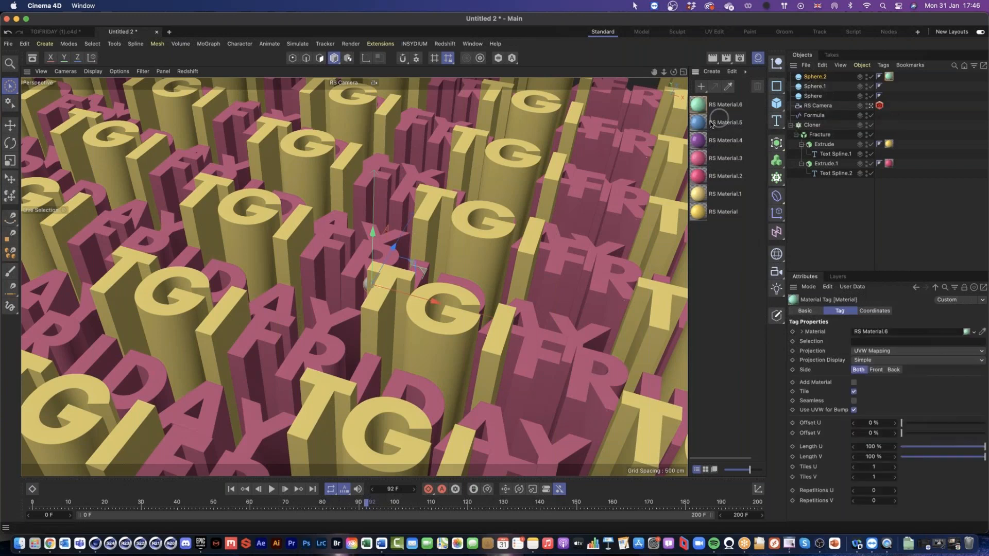
left_click_drag(711, 123, 810, 87)
left_click_drag(705, 140, 814, 96)
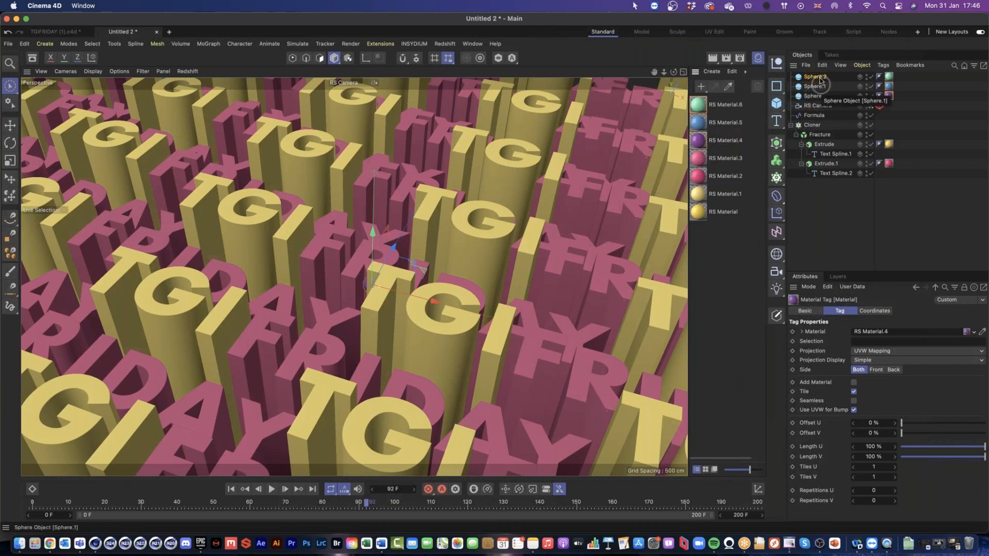
Step: Place all three spheres in a new Cloner and raise it along Y above the letters
left_click(778, 179)
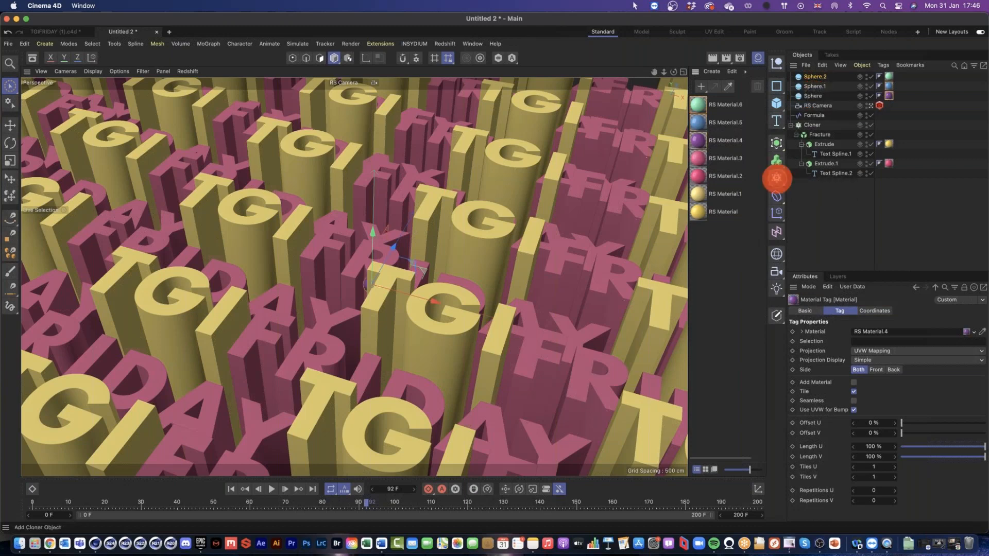
left_click_drag(823, 93, 814, 77)
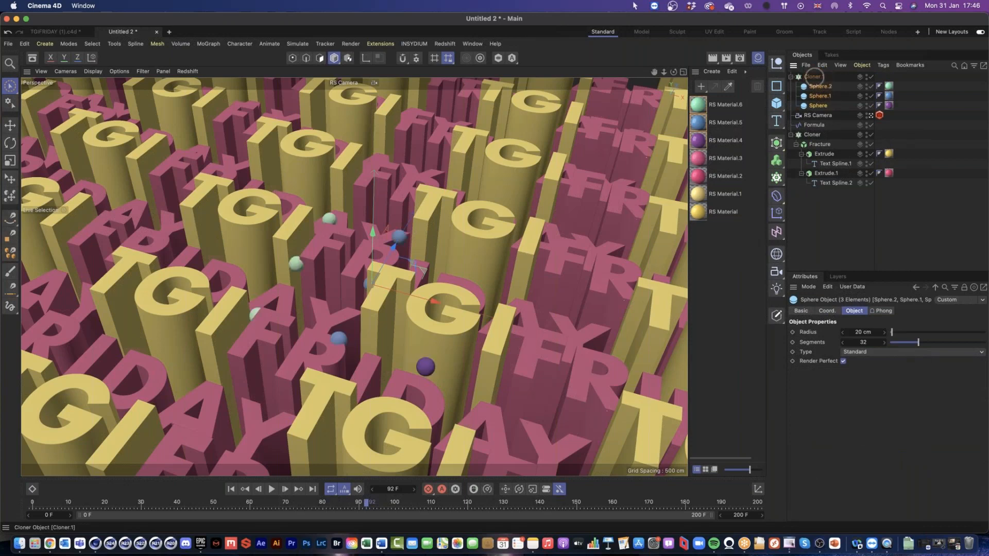
left_click(814, 77)
left_click_drag(373, 233, 375, 156)
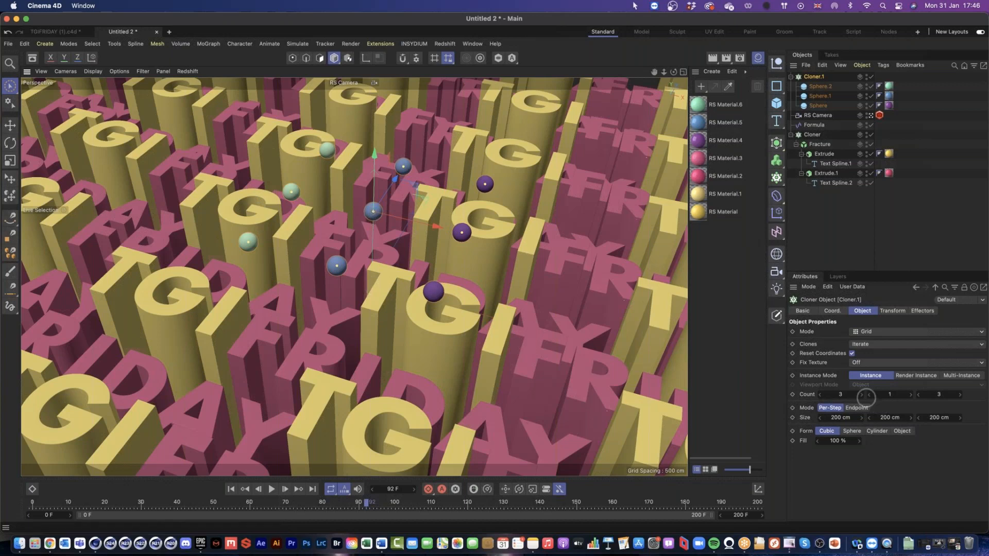
Step: Set the sphere cloner's grid count to 6 × 5 × 6
double_click(848, 395)
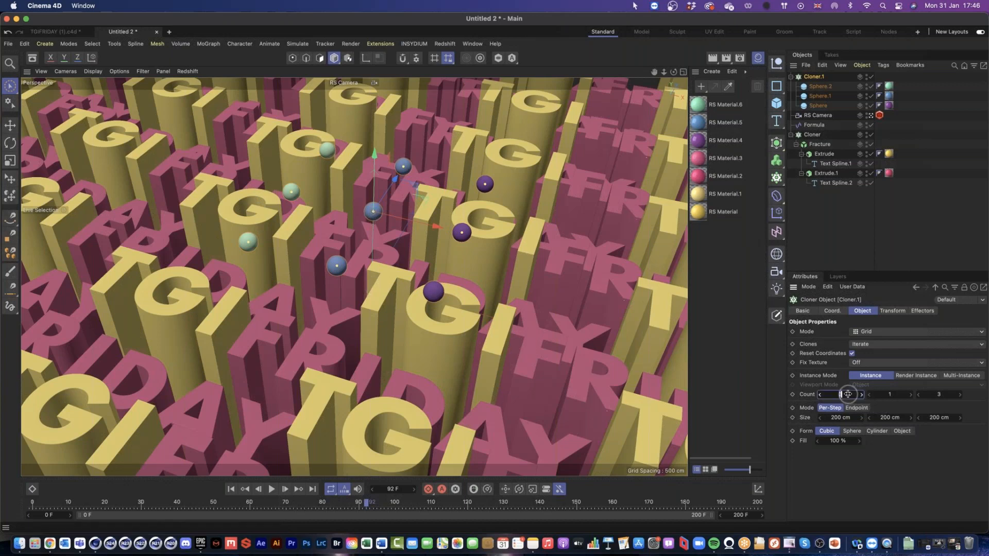
type("6")
key("Tab")
type("5")
key("Tab")
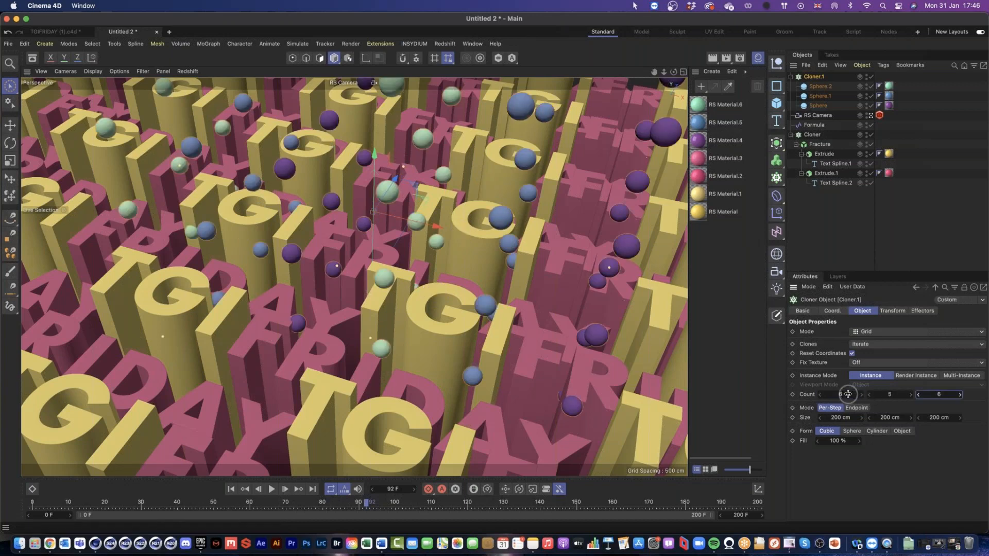
key("Return")
Step: Set the sphere cloner's per-step size to 50 cm on all three axes
double_click(841, 418)
type("50")
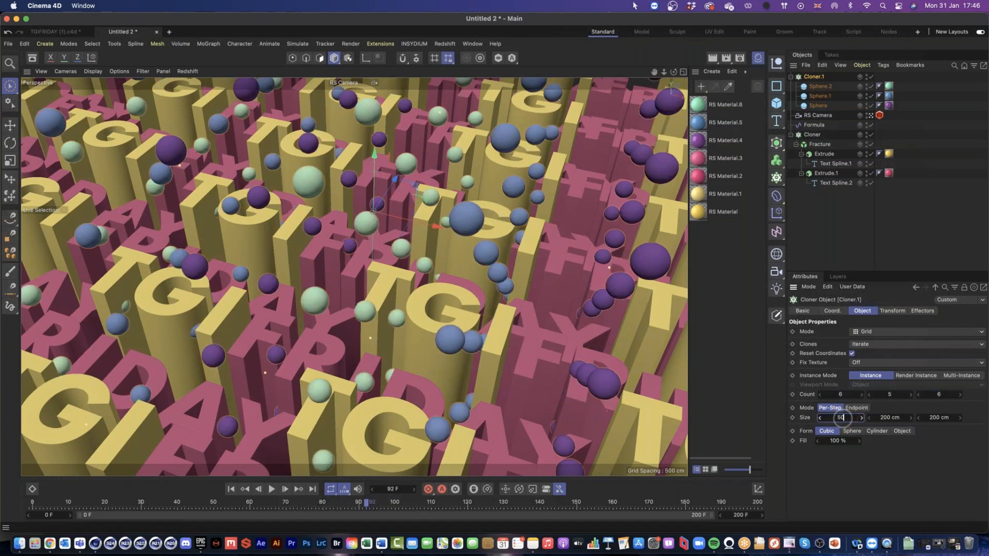
key("Tab")
type("50")
key("Tab")
type("50")
key("Return")
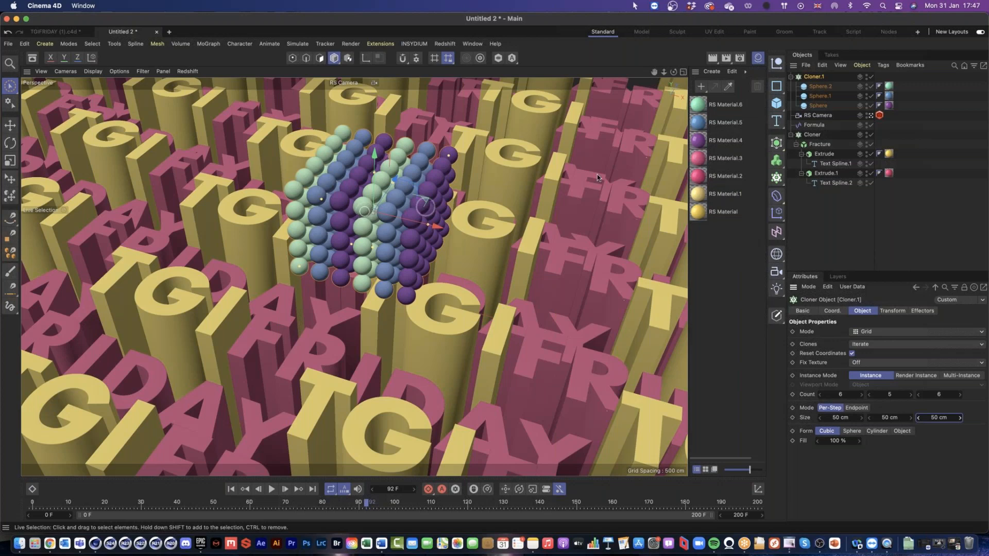
Step: Add a Random effector to the sphere cloner
left_click(814, 76)
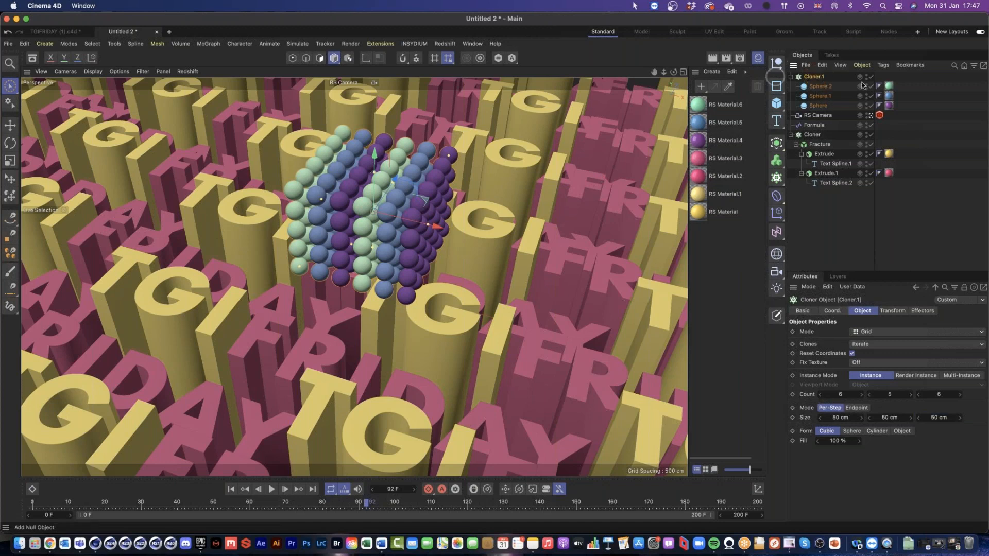
left_click(776, 212)
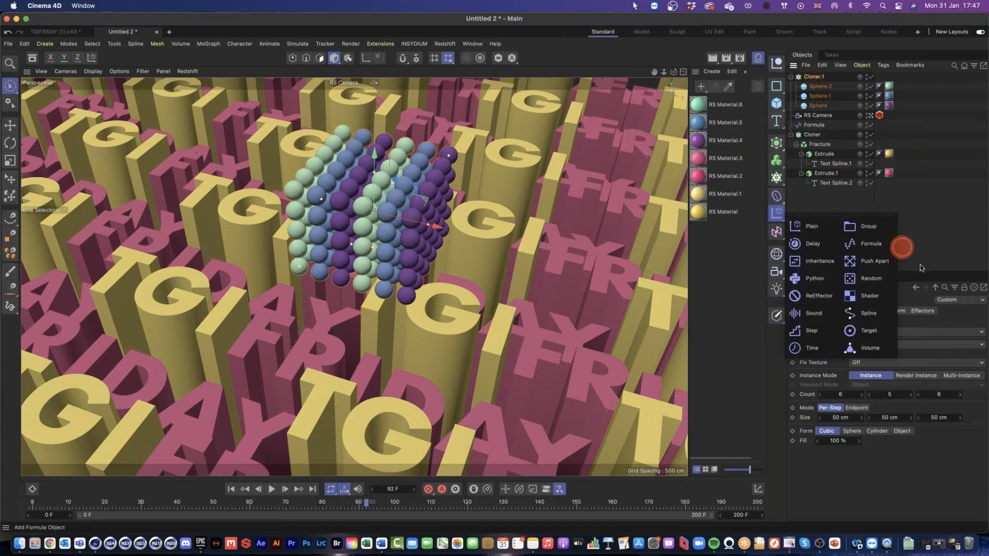
left_click(891, 282)
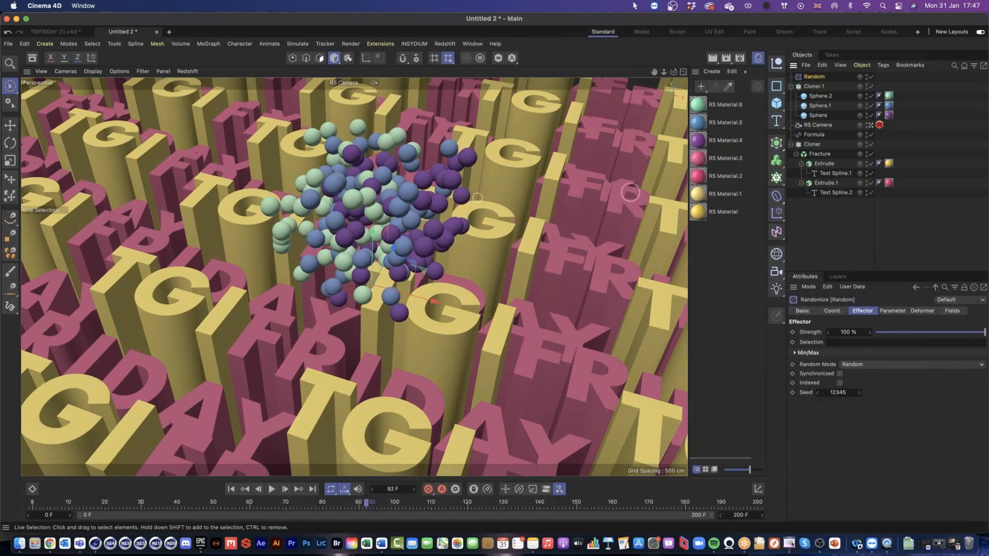
Step: Set the Random effector's position variation to about 231 cm in X, 79 cm in Y and 209 cm in Z
left_click(893, 310)
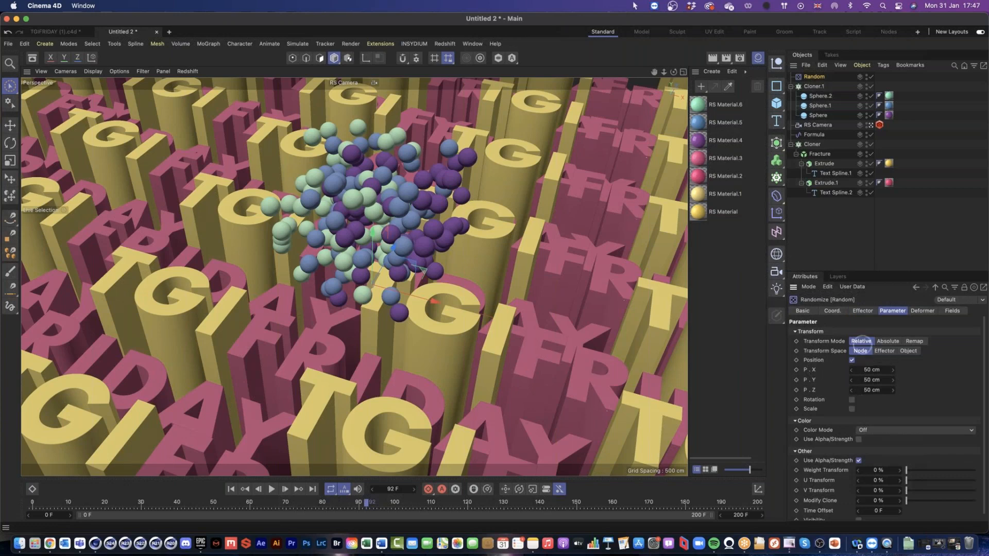
mouse_move(886, 367)
left_mouse_down()
mouse_move(852, 370)
mouse_move(865, 369)
left_mouse_up()
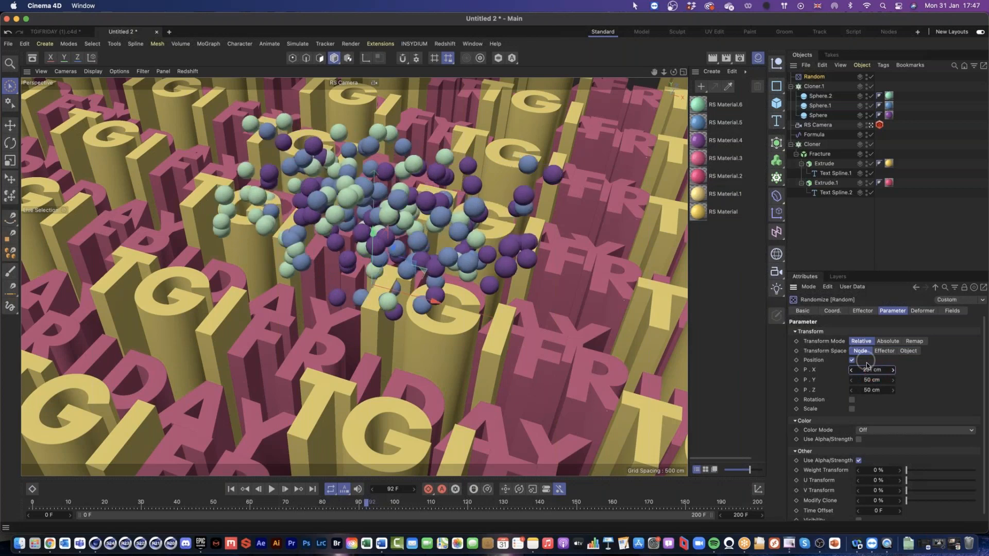
left_click_drag(871, 390, 872, 387)
left_click_drag(870, 380, 859, 390)
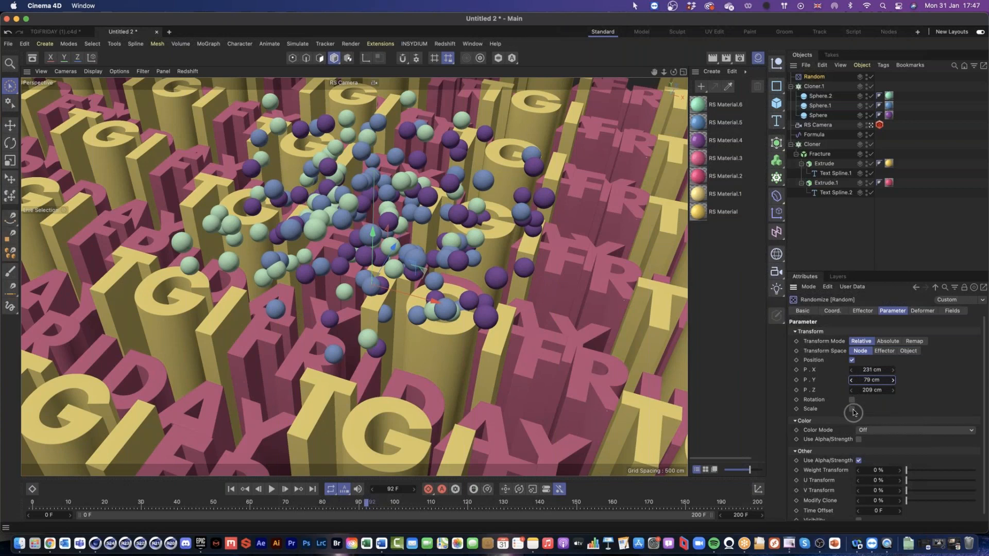
Step: Enable uniform scale variation in the Random effector with a value of 0.5
left_click(852, 410)
left_click(871, 437)
type(".5")
key("Return")
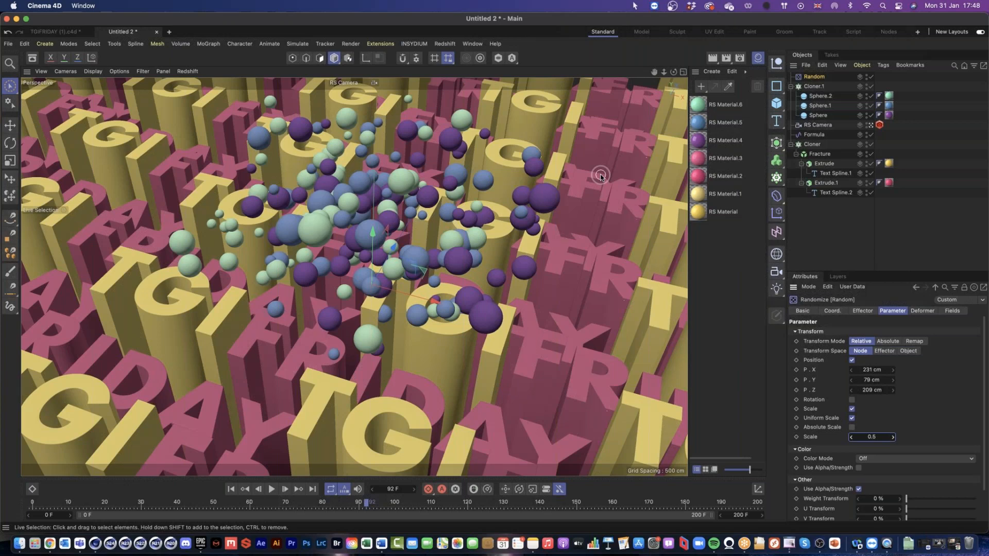
Step: Raise the sphere cloner about 820 cm along Y in the front view, out of the camera's sight, and return to the full perspective view
left_click(683, 73)
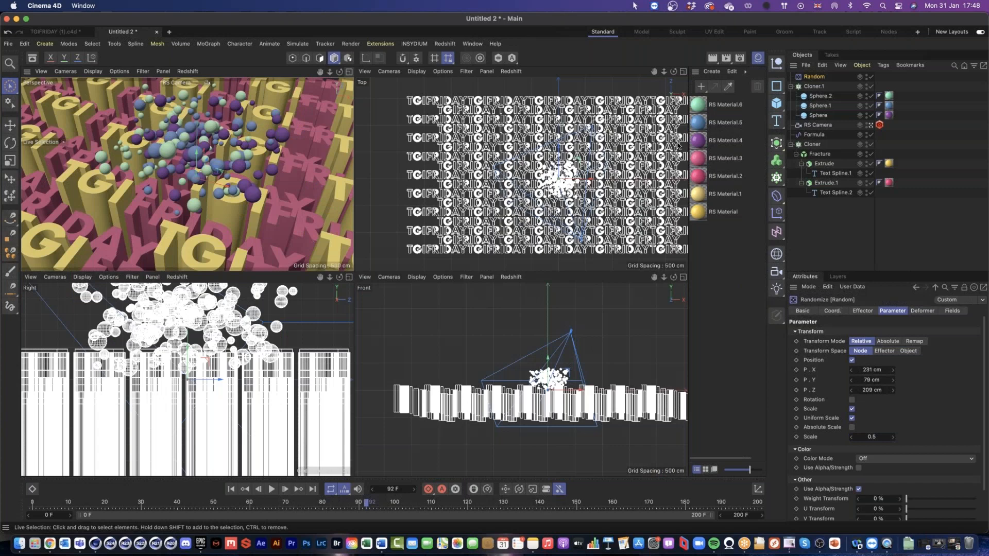
left_click(819, 87)
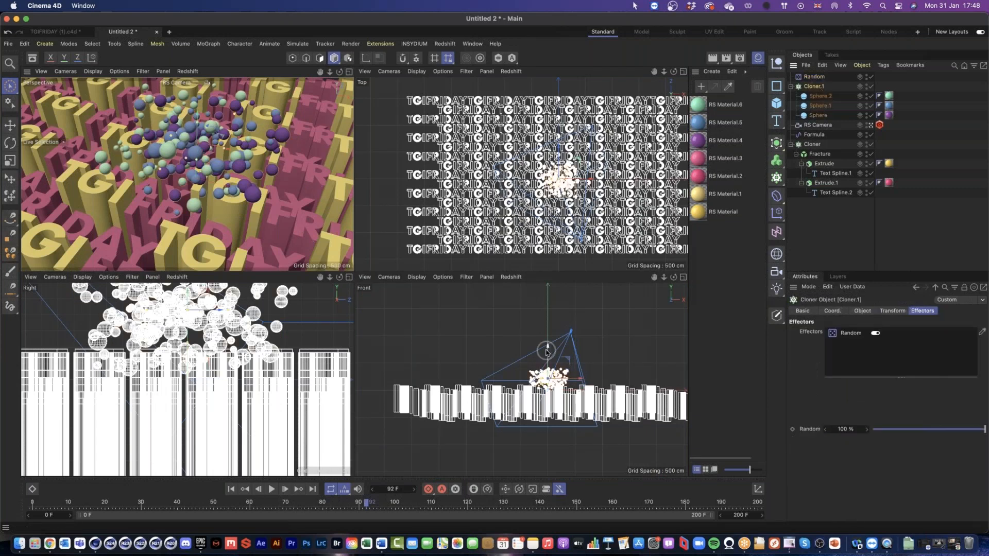
left_click_drag(579, 160, 575, 170)
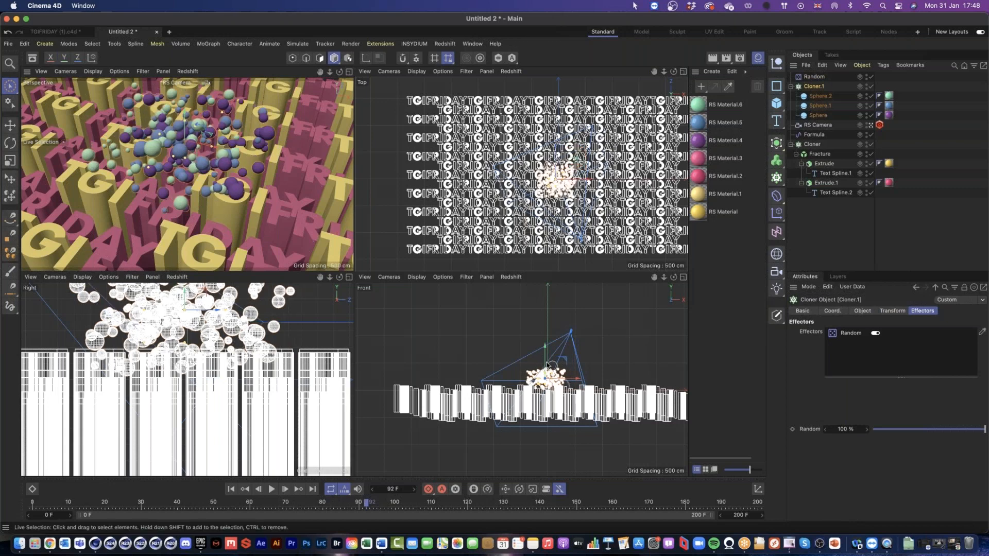
left_click_drag(551, 365, 540, 305)
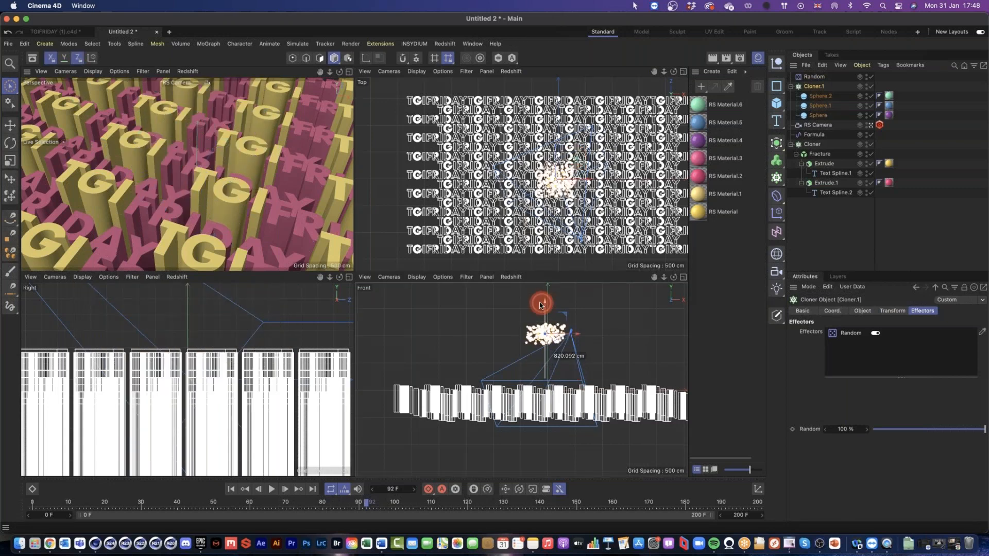
left_click(349, 73)
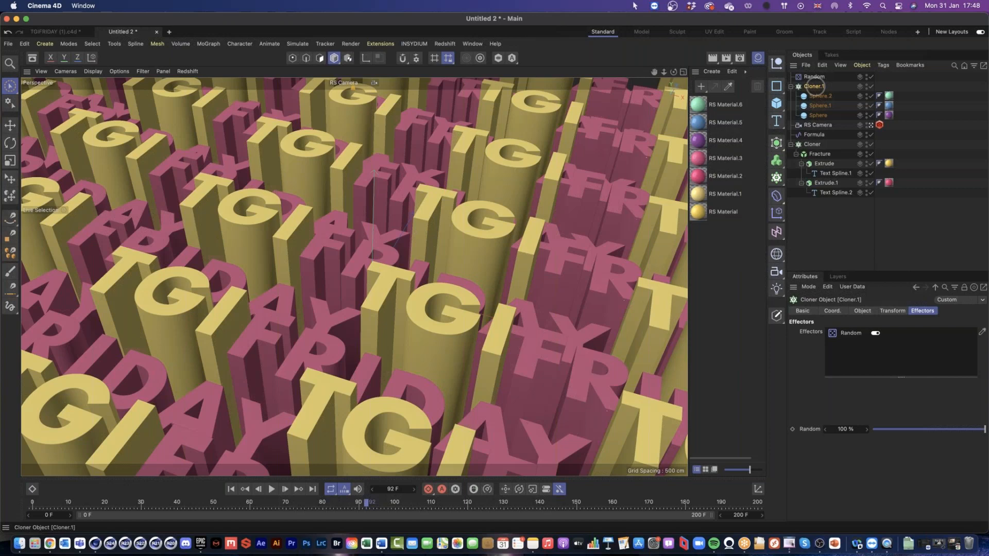
left_click(882, 66)
mouse_move(905, 105)
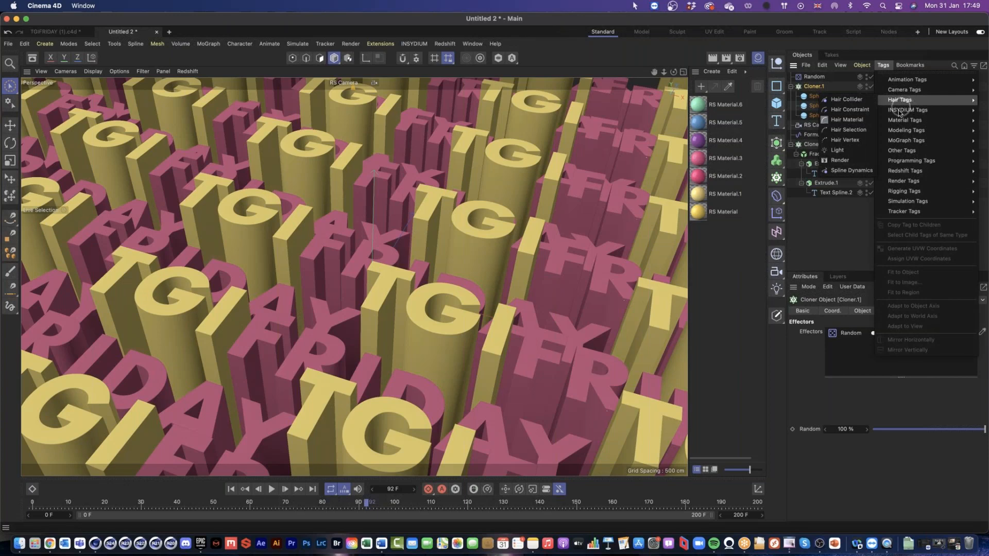
left_click(791, 221)
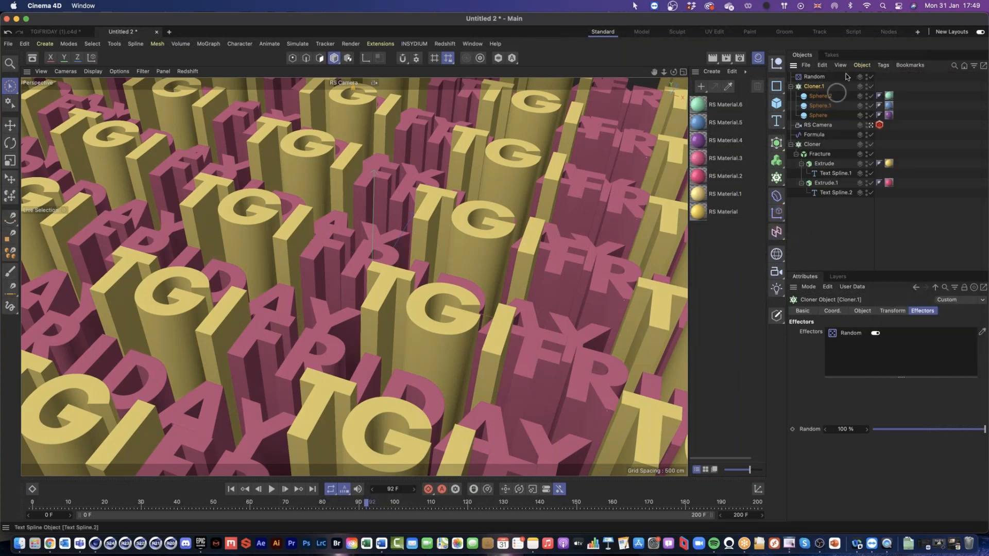
right_click(809, 88)
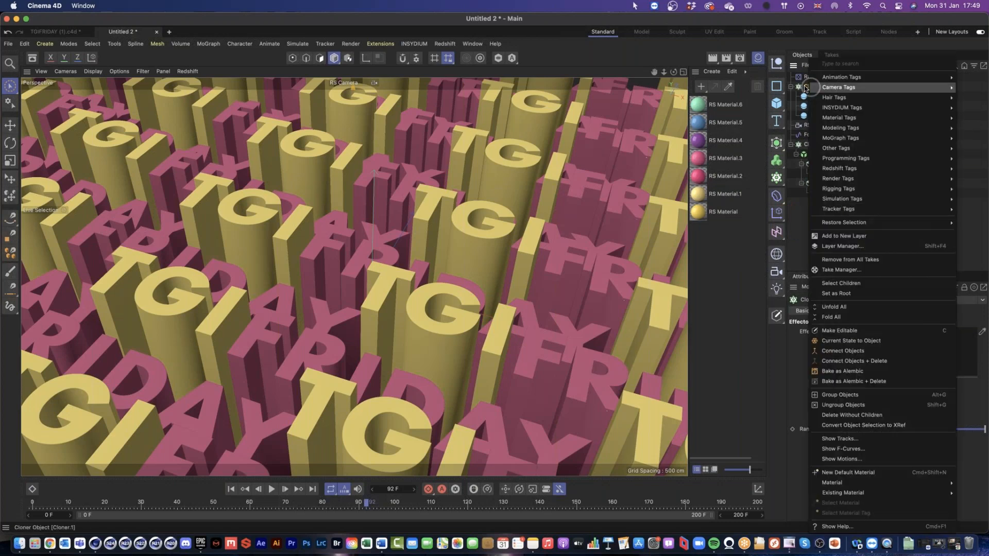
left_click(796, 195)
Step: Rename the cloner holding the spheres as Sphere_Cloner and the cloner holding the letters as Text_Cloner
double_click(812, 86)
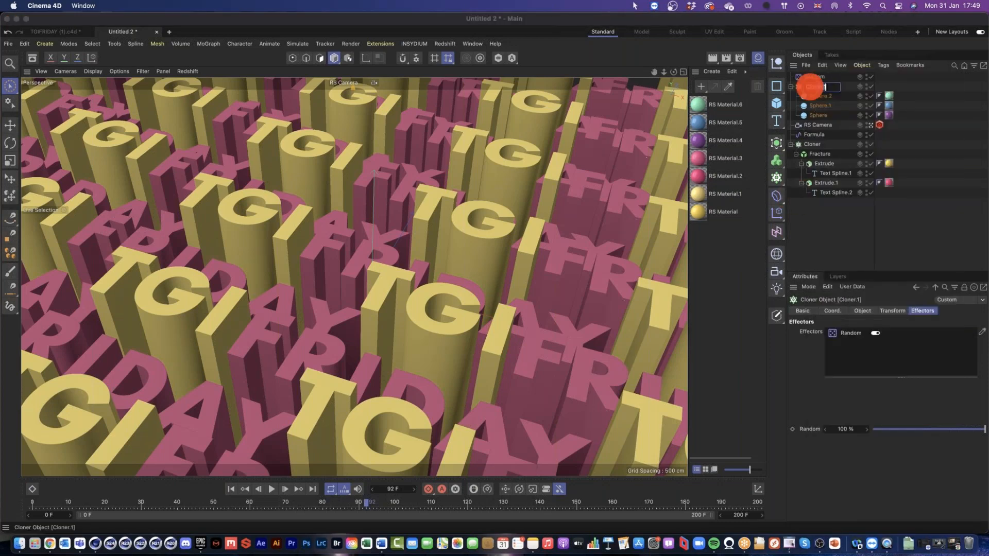
type("Sphere_C")
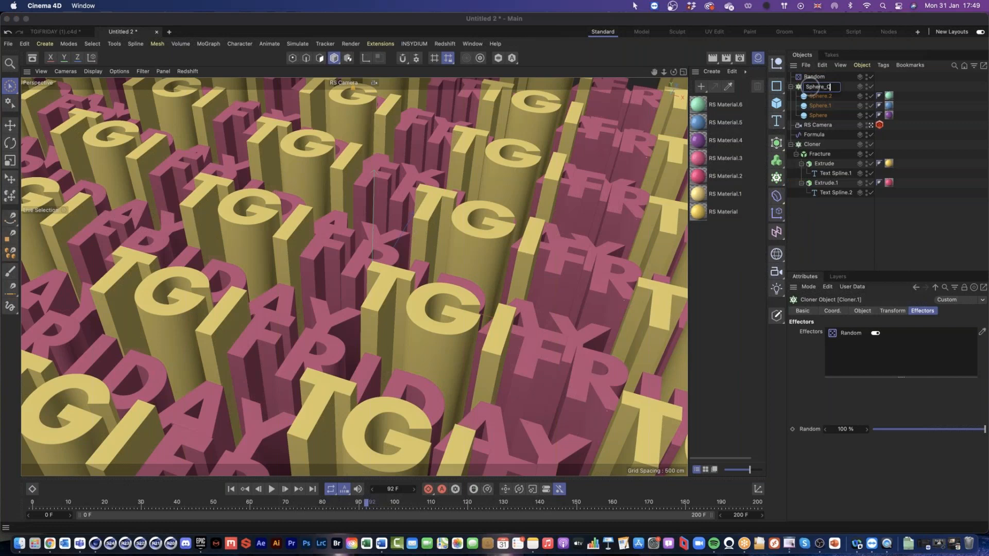
type("loner")
left_click(814, 148)
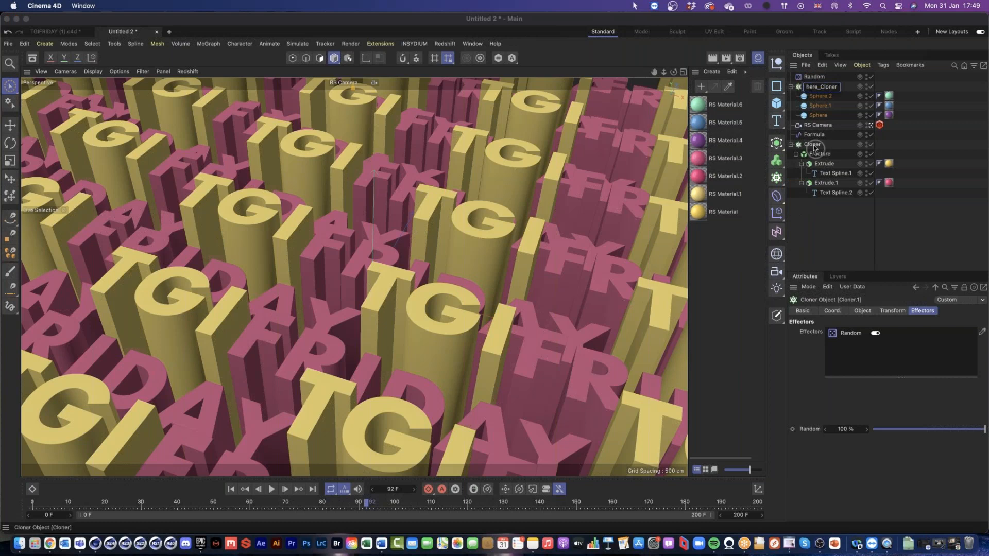
double_click(813, 146)
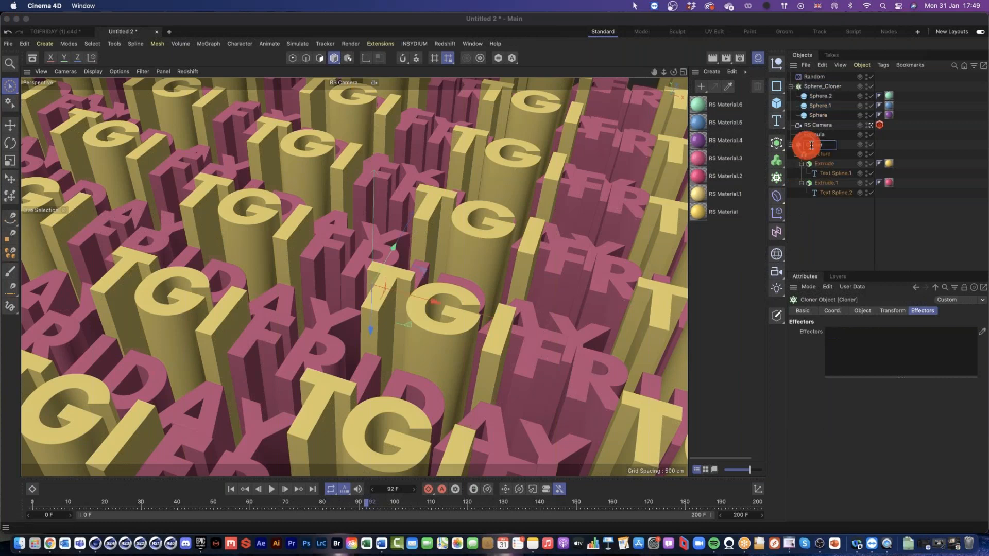
type("Text")
key("BackSpace")
type("_Clone")
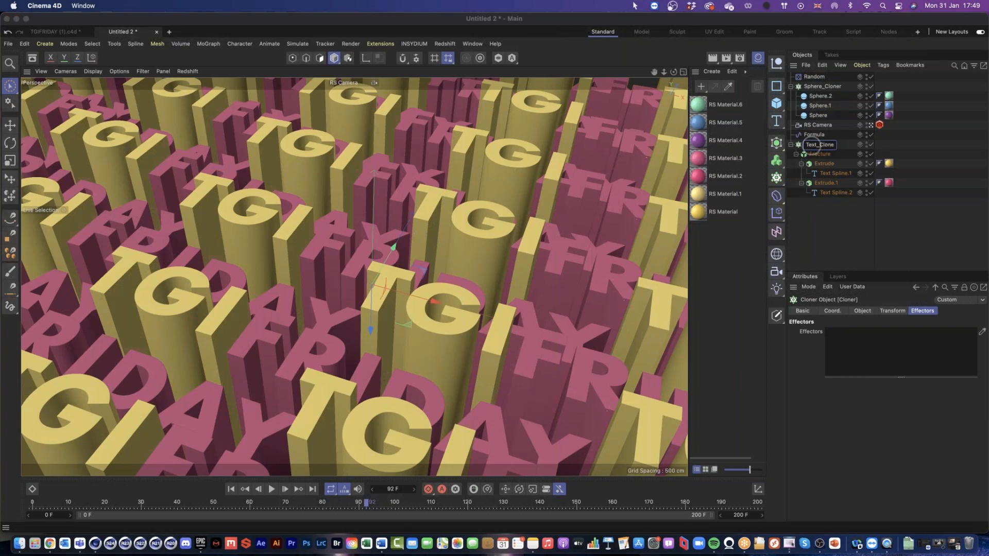
Step: Apply a Rigid Body simulation tag to Sphere_Cloner
left_click(833, 87)
right_click(854, 90)
mouse_move(847, 201)
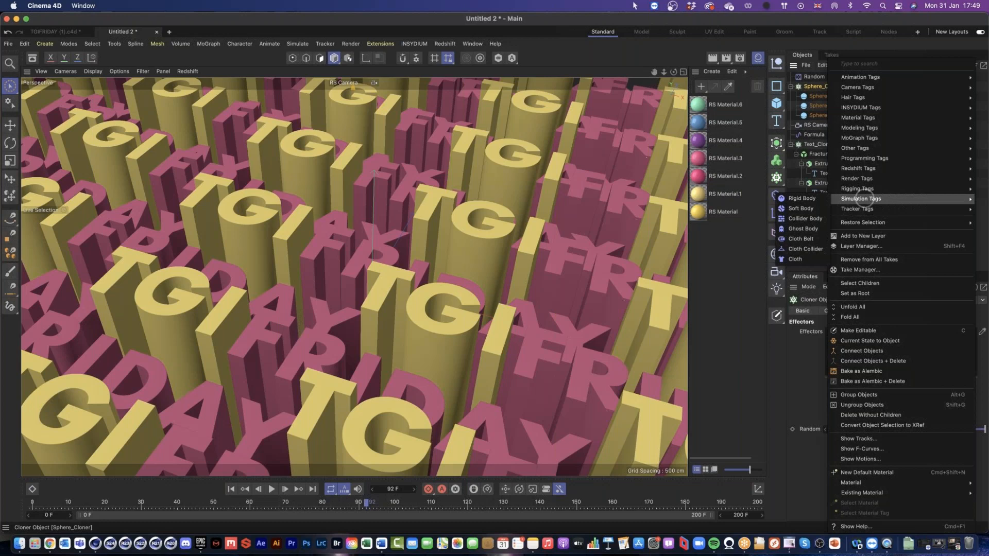
left_click(811, 200)
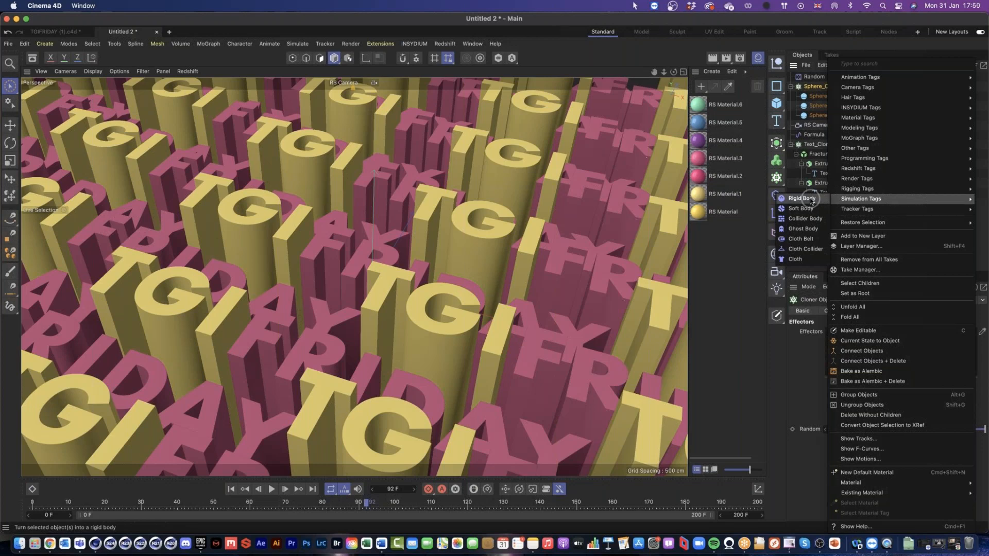
left_click(811, 201)
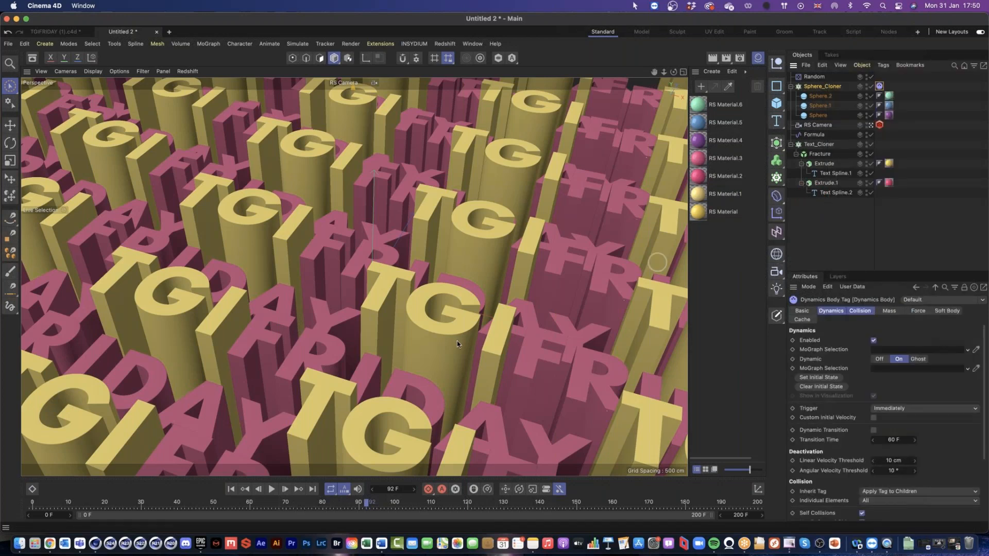
Step: Play the animation from the start to check how the spheres fall, and return to the first frame
left_click(231, 489)
left_click(271, 490)
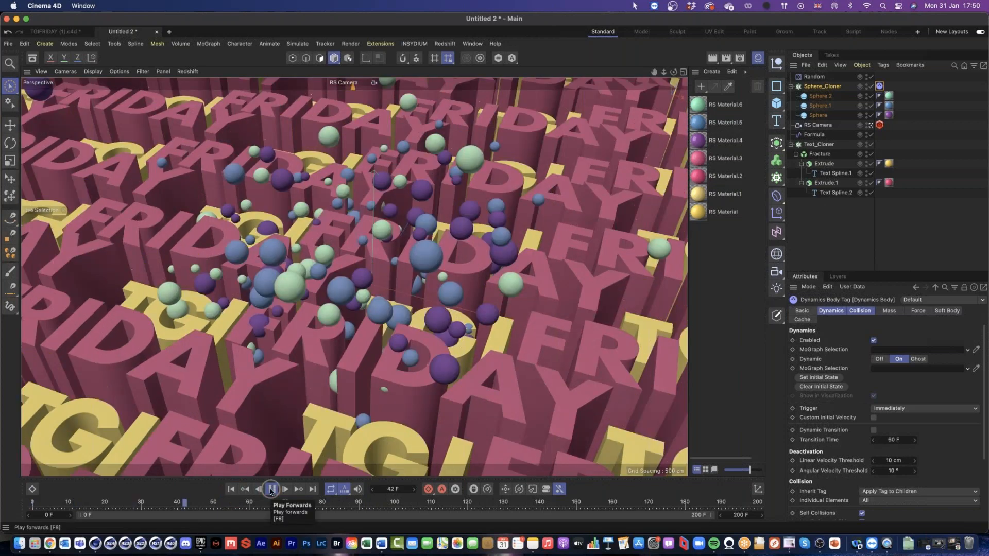
left_click(271, 490)
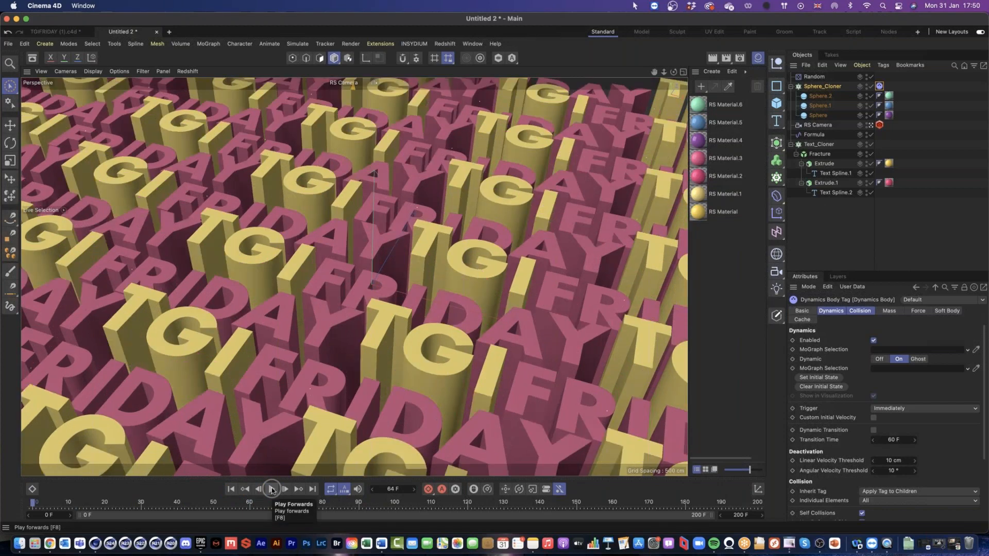
left_click(272, 490)
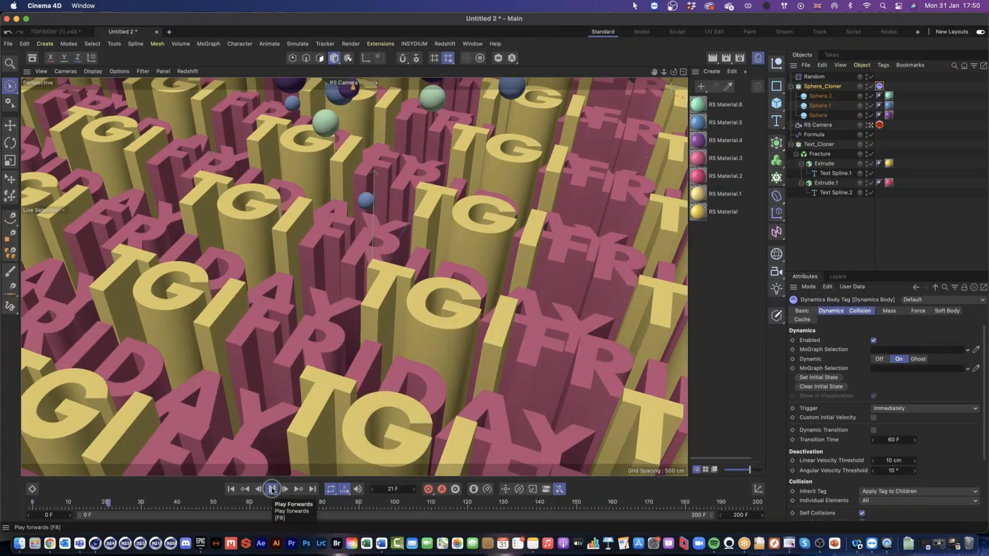
left_click(272, 490)
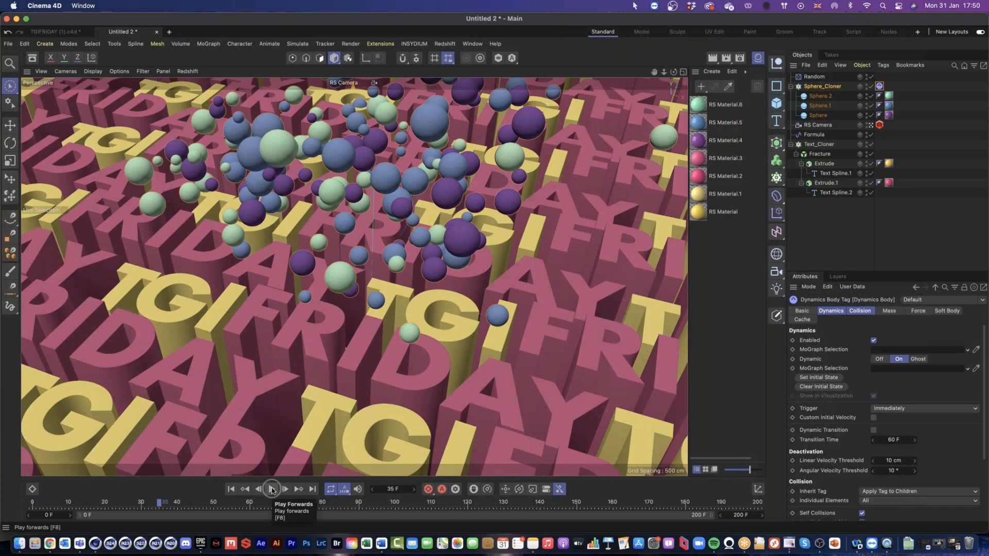
left_click(231, 491)
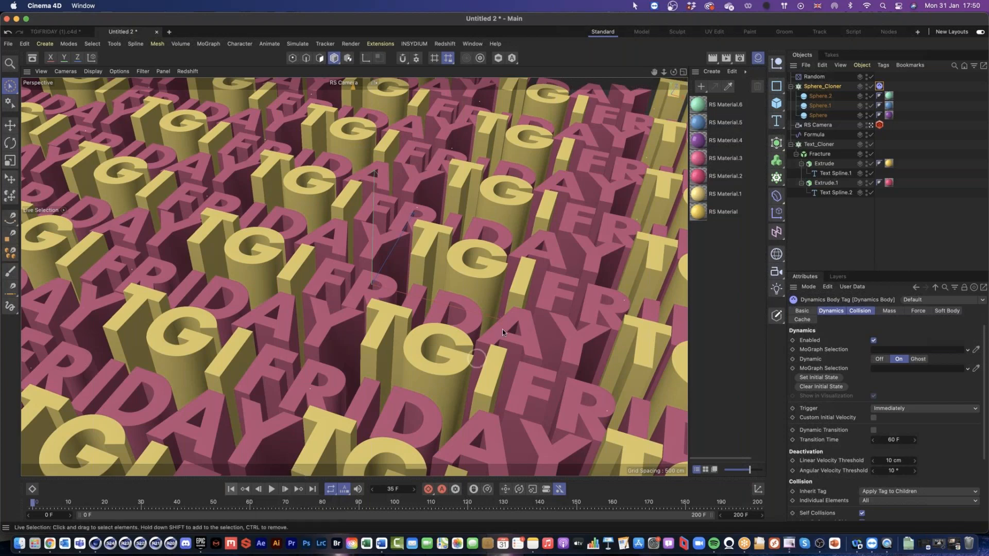
Step: Apply a Collider Body simulation tag to Text_Cloner and play the animation to check the spheres' collisions with the letters
right_click(820, 144)
mouse_move(855, 198)
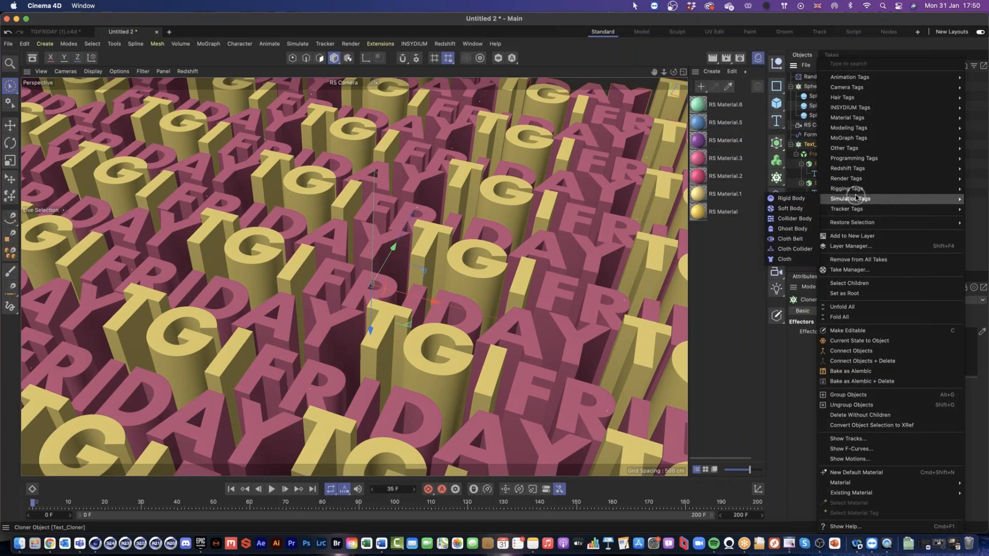
left_click(808, 221)
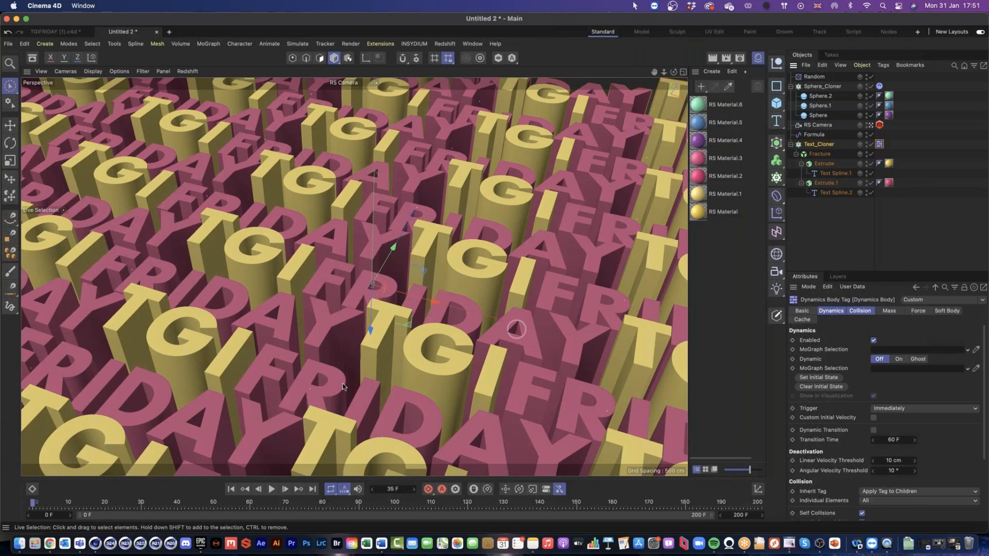
left_click(271, 491)
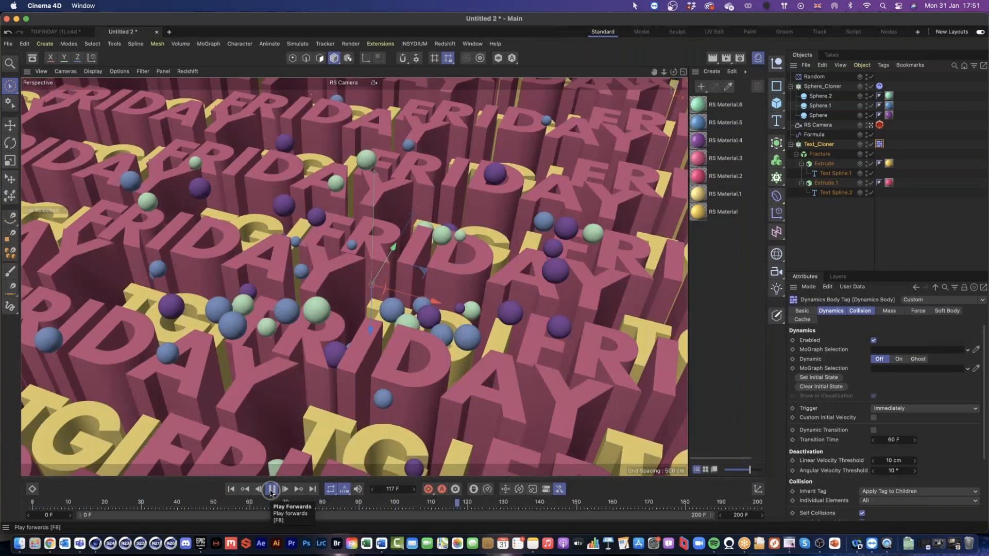
left_click(271, 490)
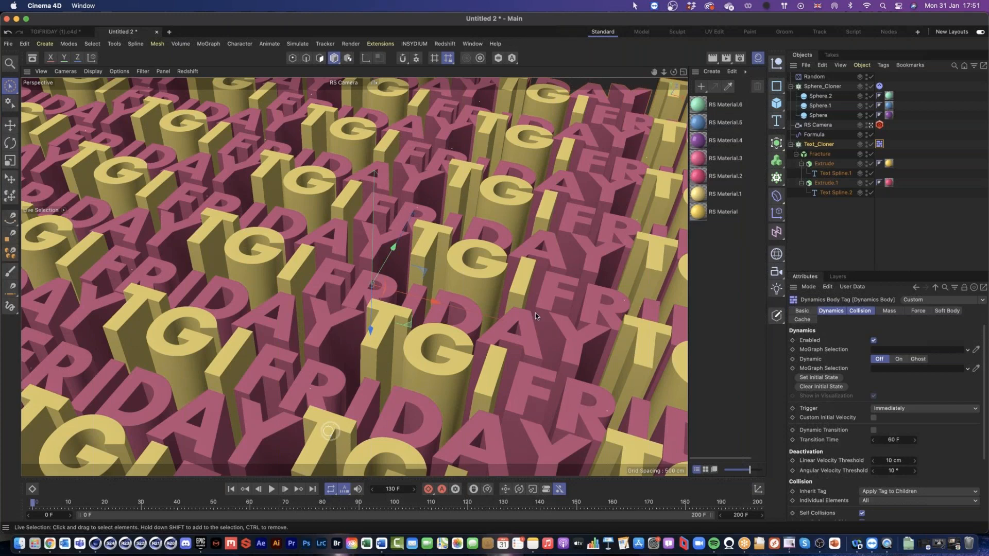
left_click(880, 86)
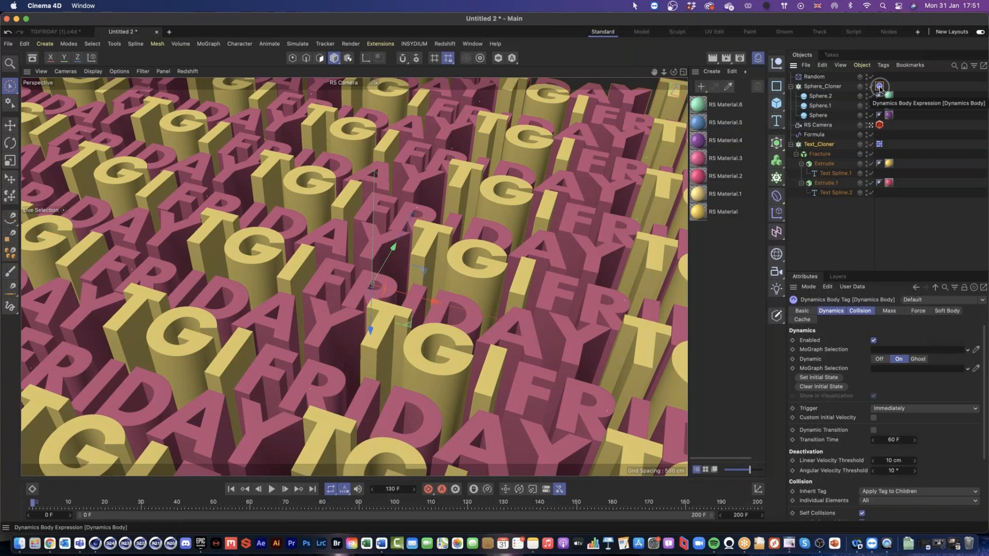
left_click(823, 87)
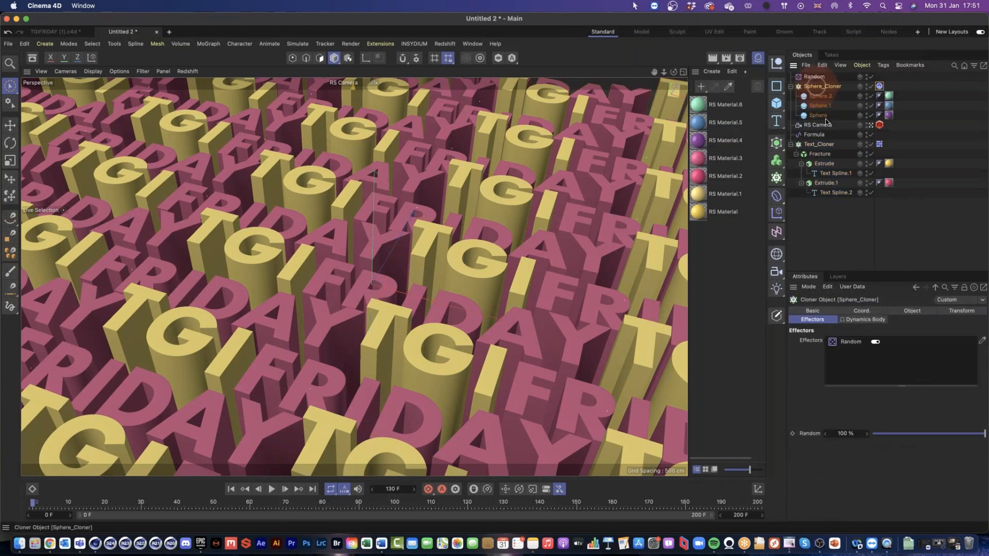
left_click(826, 125)
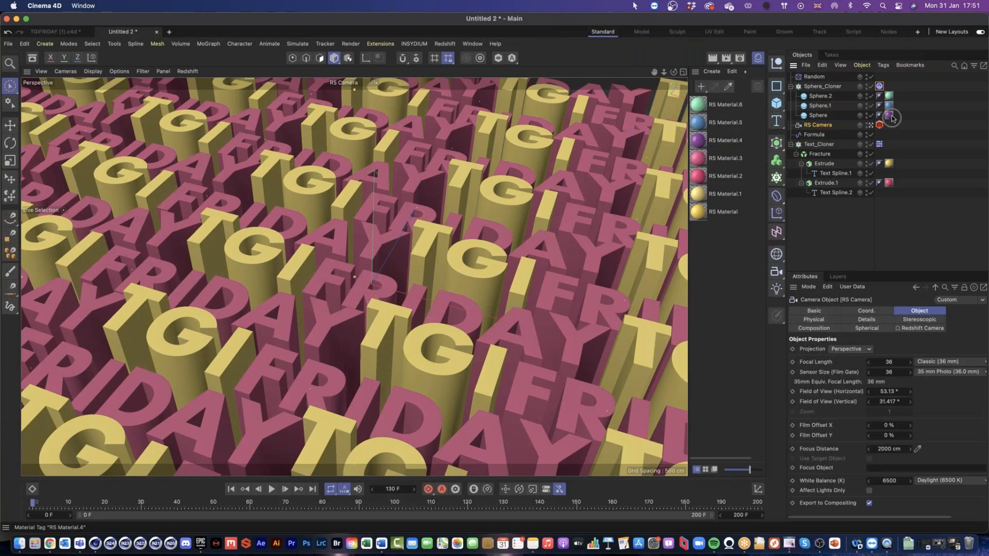
left_click(890, 95)
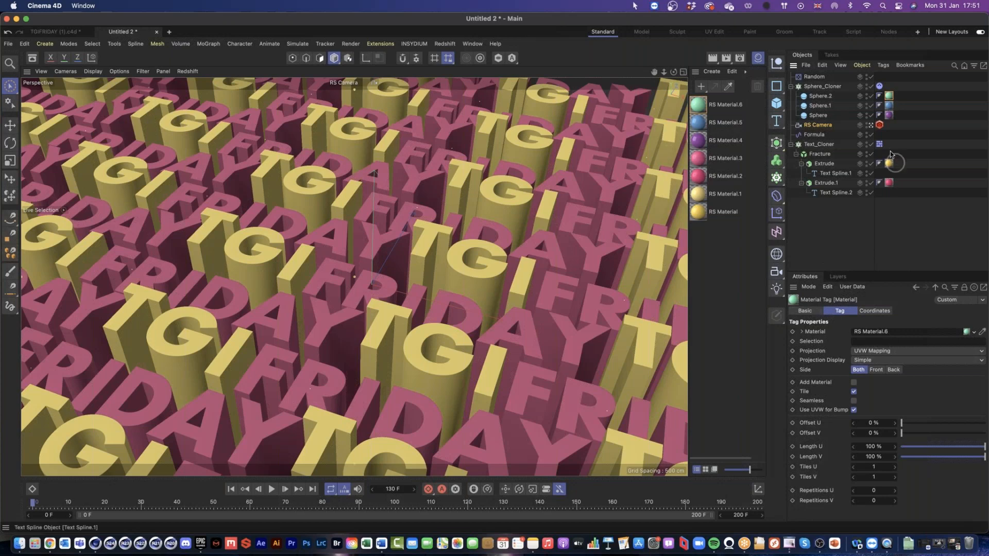
Step: Show the collision settings of Sphere_Cloner's dynamics tag and play the animation to check how the spheres bounce
left_click(879, 86)
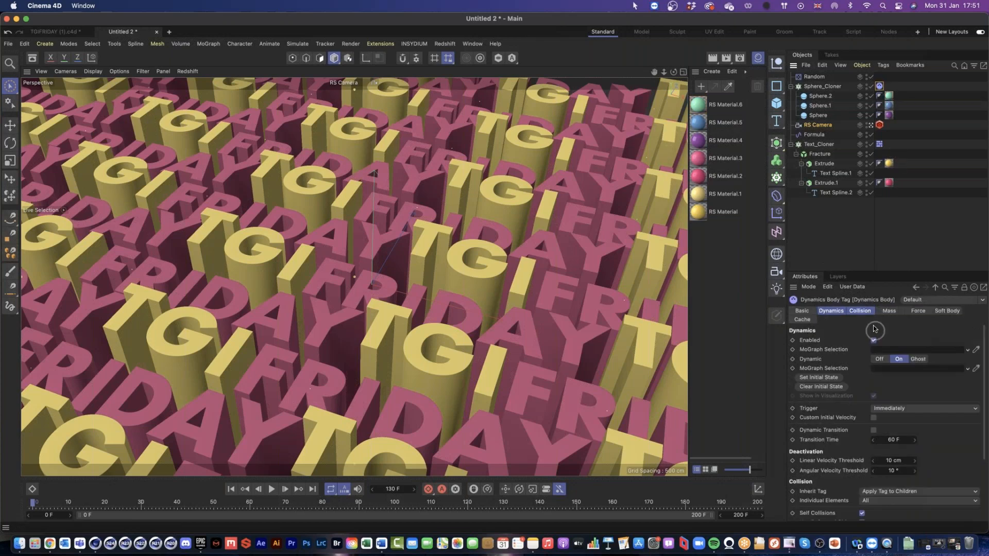
left_click(863, 312)
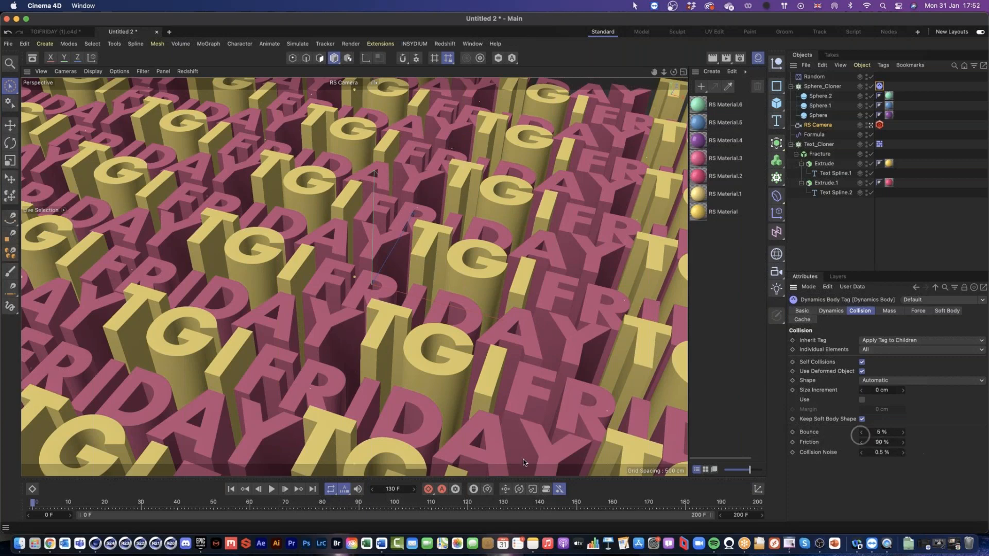
left_click(271, 489)
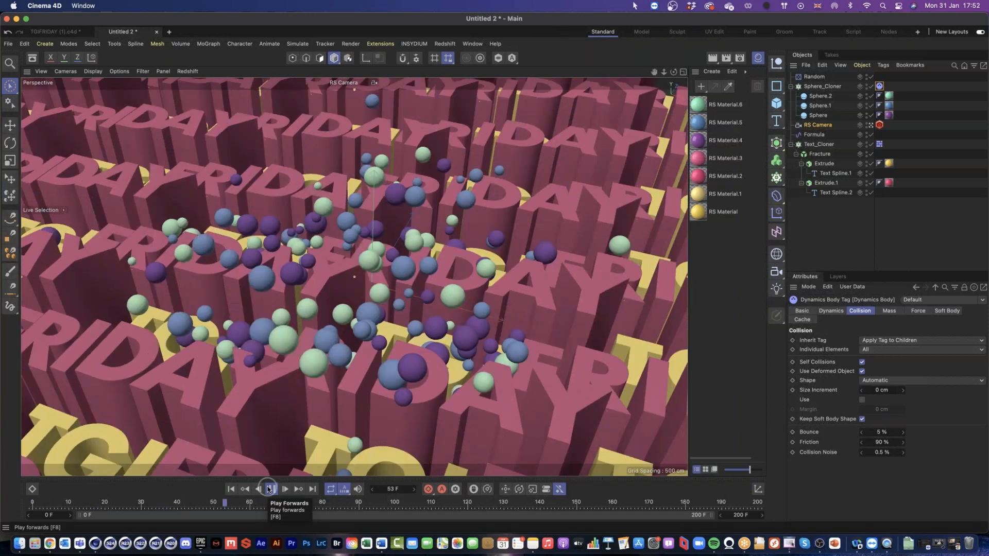
left_click(268, 489)
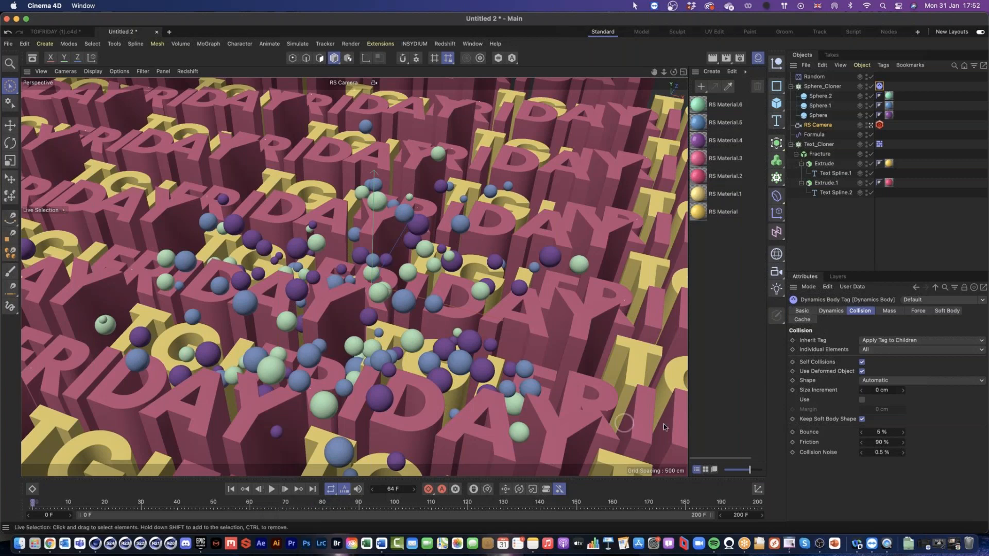
Step: Set the collision bounce of Sphere_Cloner's dynamics tag to 75% and its friction to 15%
left_click(882, 432)
type("75")
key("Tab")
type("15")
left_click(934, 437)
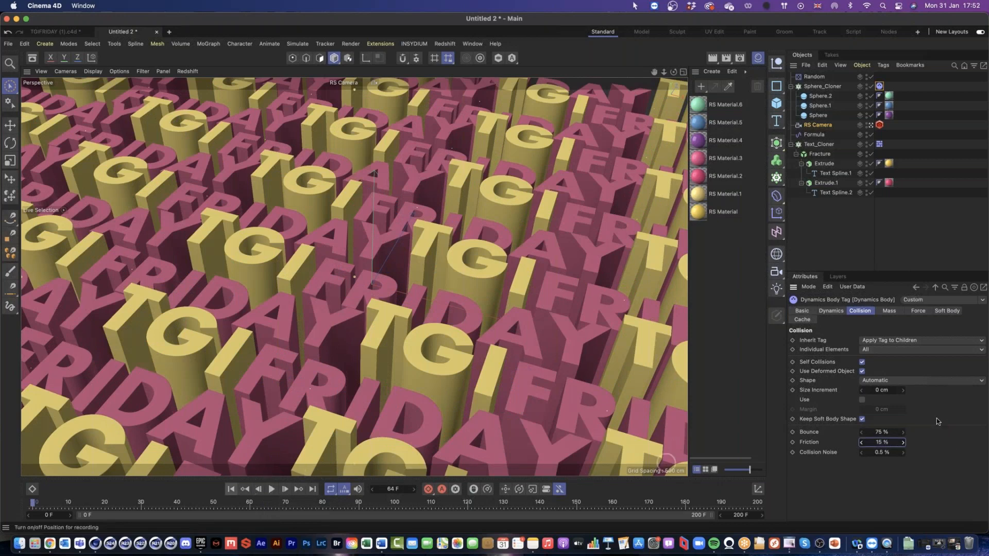
Step: Play the animation from the first frame to check the livelier sphere bounces, and stop it partway through
left_click(230, 488)
left_click(272, 489)
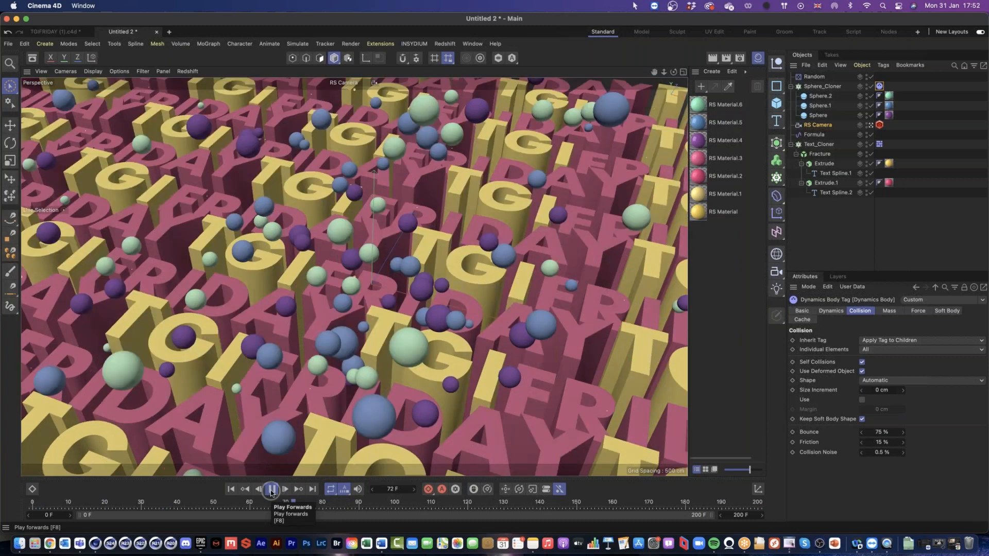
left_click(271, 490)
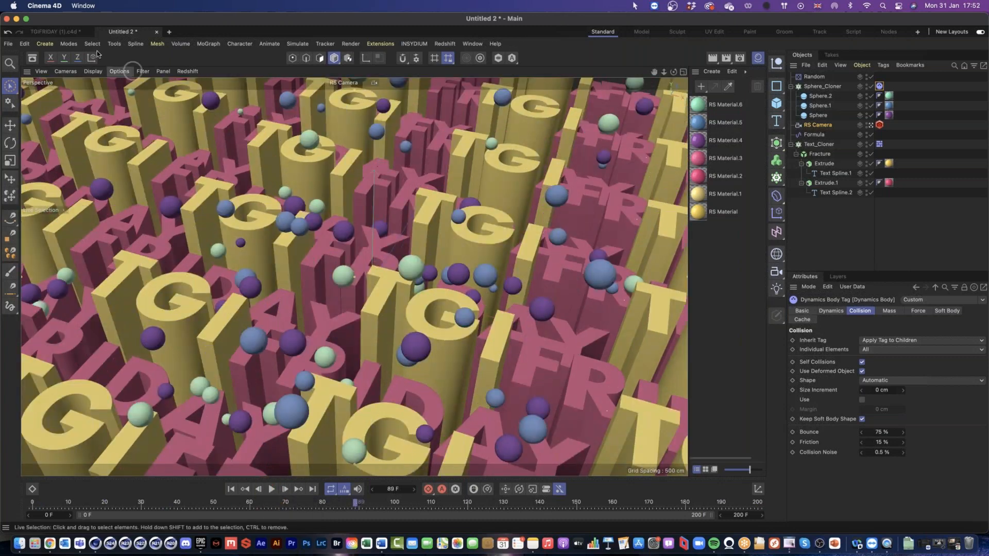
Step: Switch to the TGIFRIDAY (1).c4d project, open the Redshift RenderView and dock it beside the viewport
left_click(54, 33)
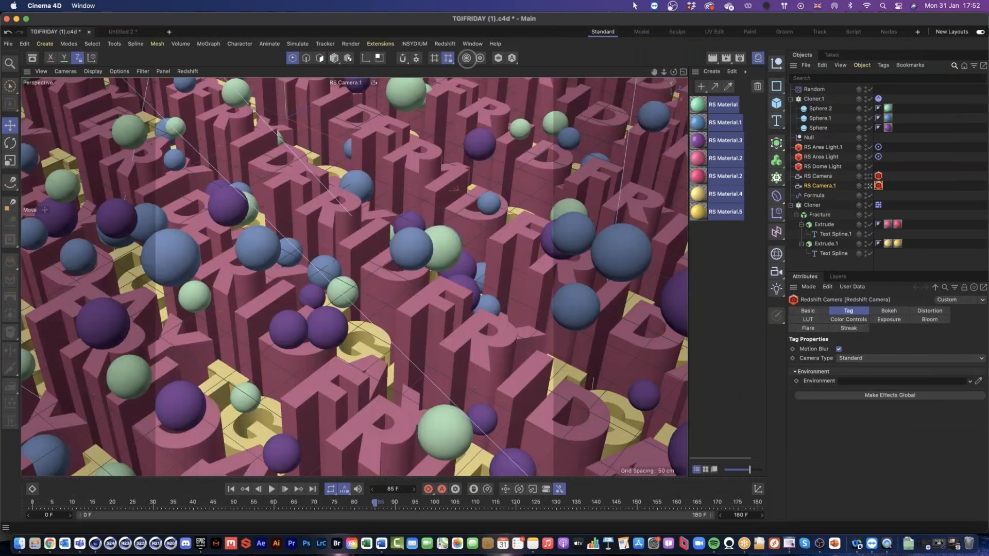
left_click(445, 43)
left_click(483, 114)
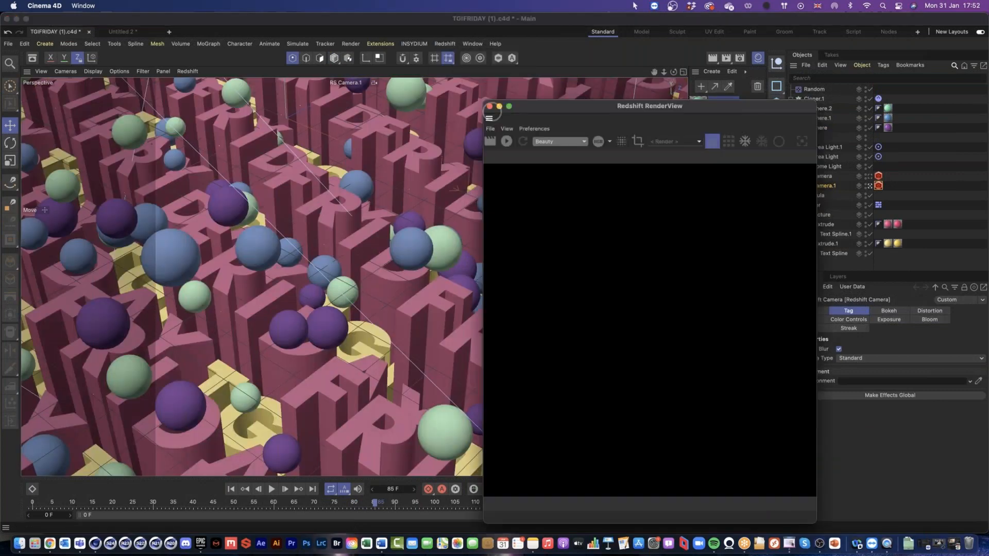
left_click(132, 158)
left_click(80, 159)
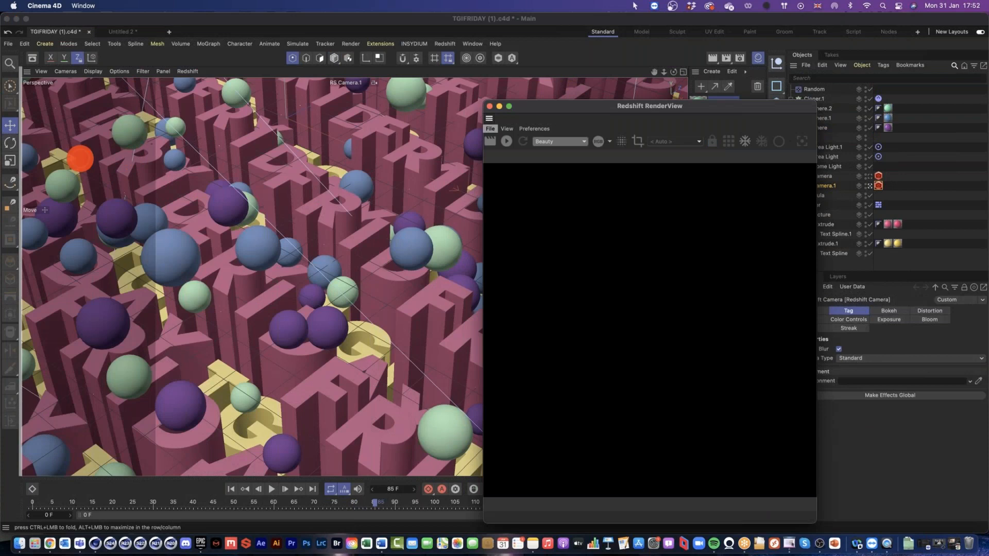
left_click_drag(80, 159, 80, 158)
Step: Run the interactive preview render of the finished scene through RS Camera.1, and stop it
left_click(46, 105)
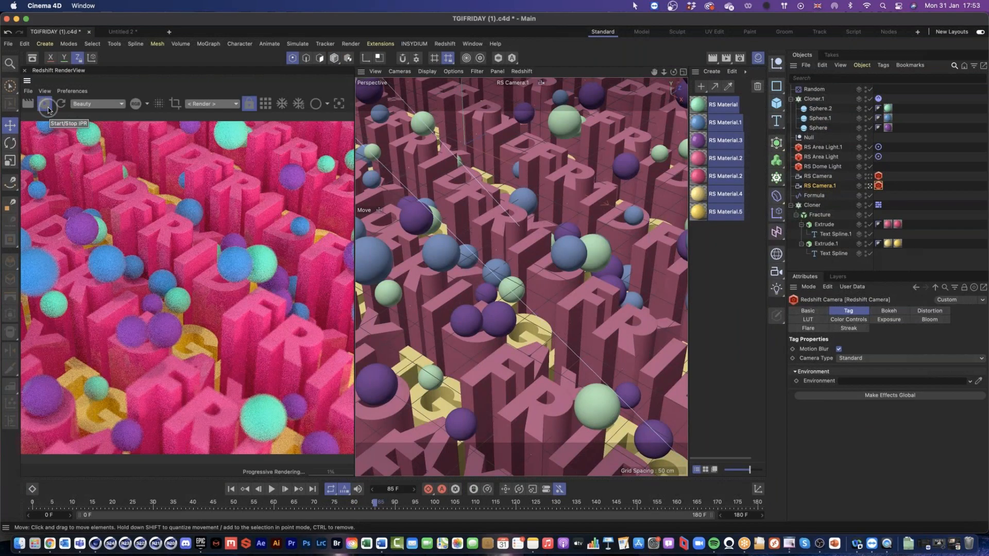
left_click(45, 106)
left_click(45, 106)
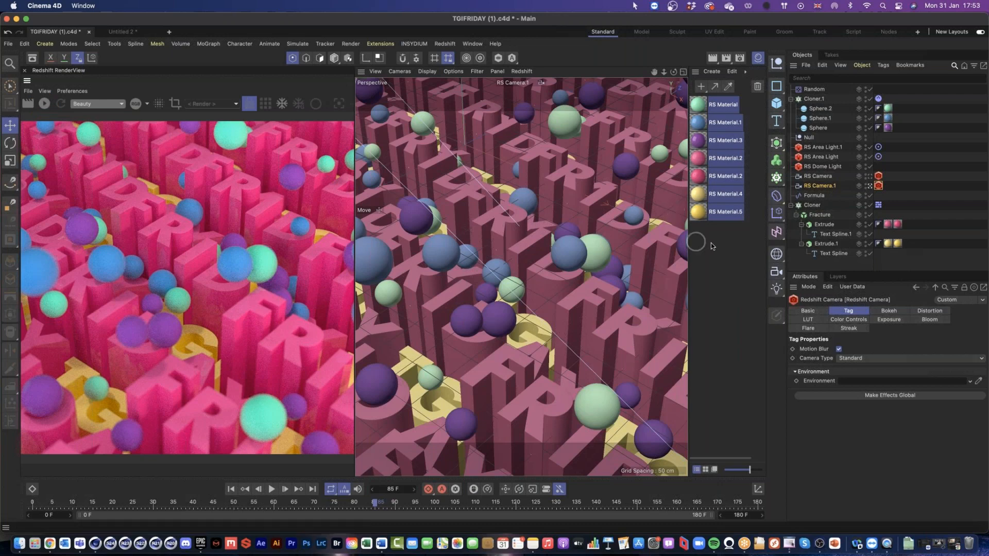
Step: Inspect the green RS Material's base properties in the Redshift shader graph, and close the graph
double_click(700, 107)
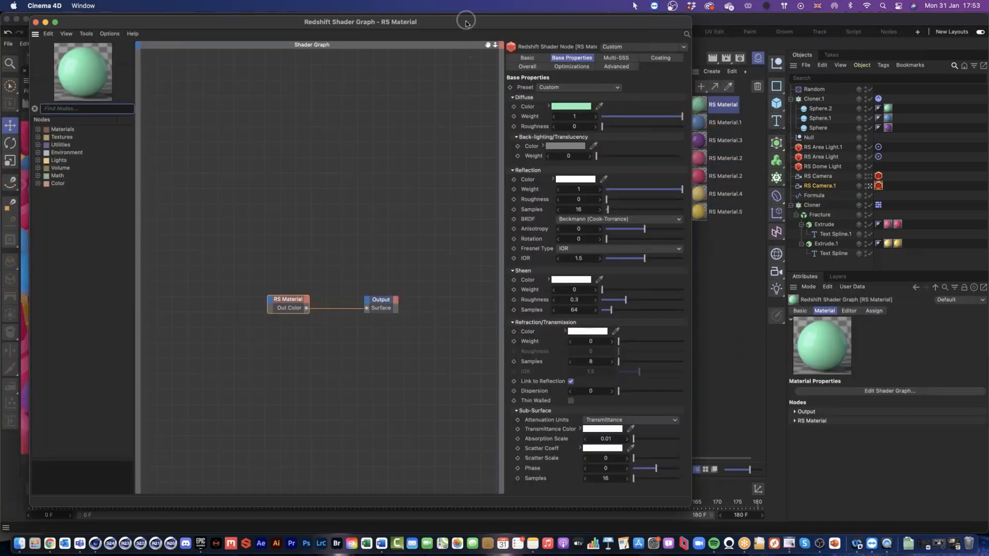
left_click_drag(510, 18, 555, 15)
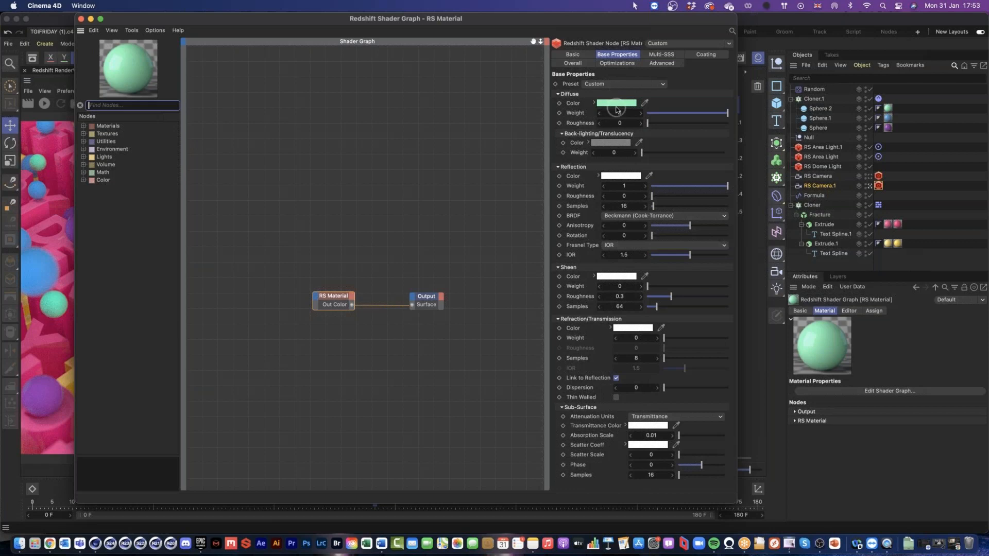
left_click(81, 19)
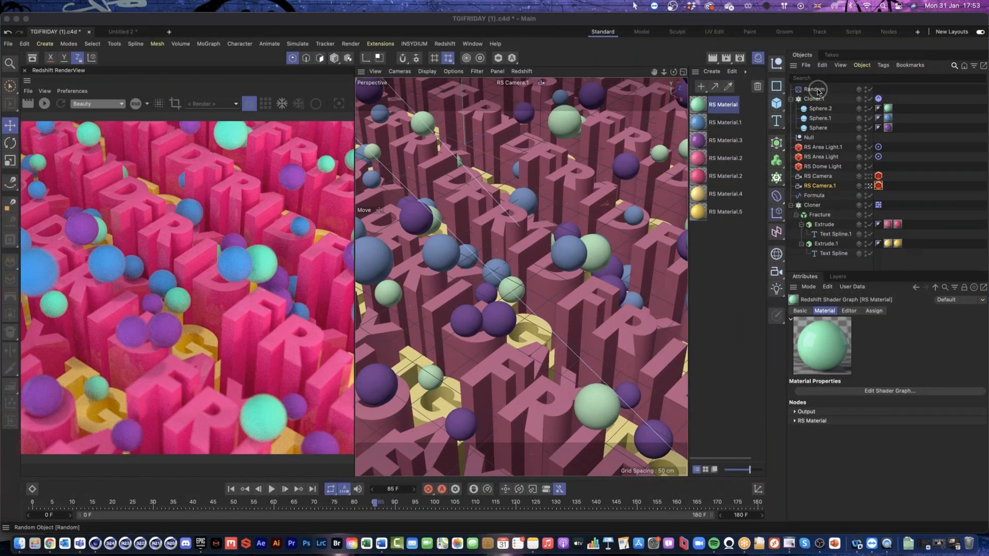
Step: Examine the finished project's Random effector parameters, switching Scale and Uniform Scale off and back on to compare their options
left_click(818, 90)
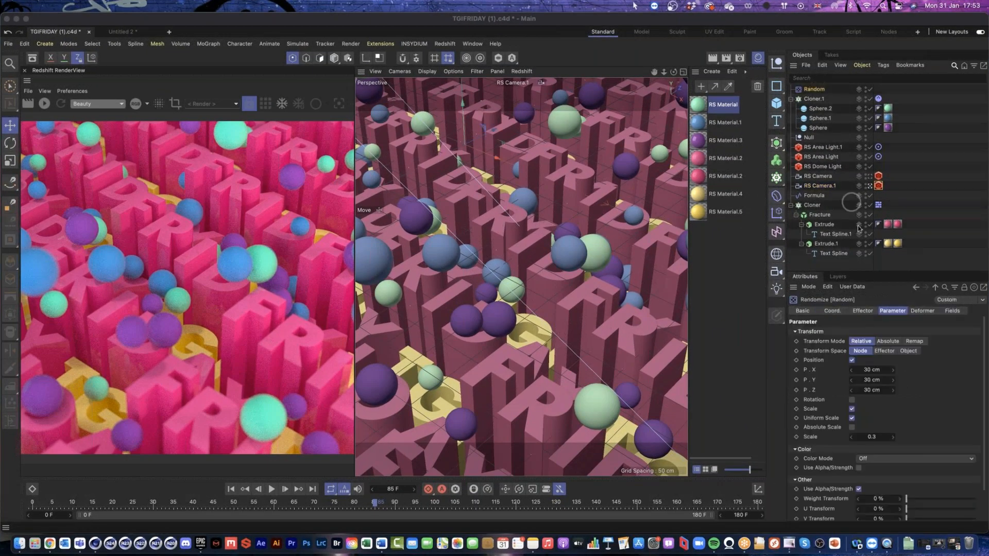
left_click(821, 78)
left_click_drag(880, 272, 879, 201)
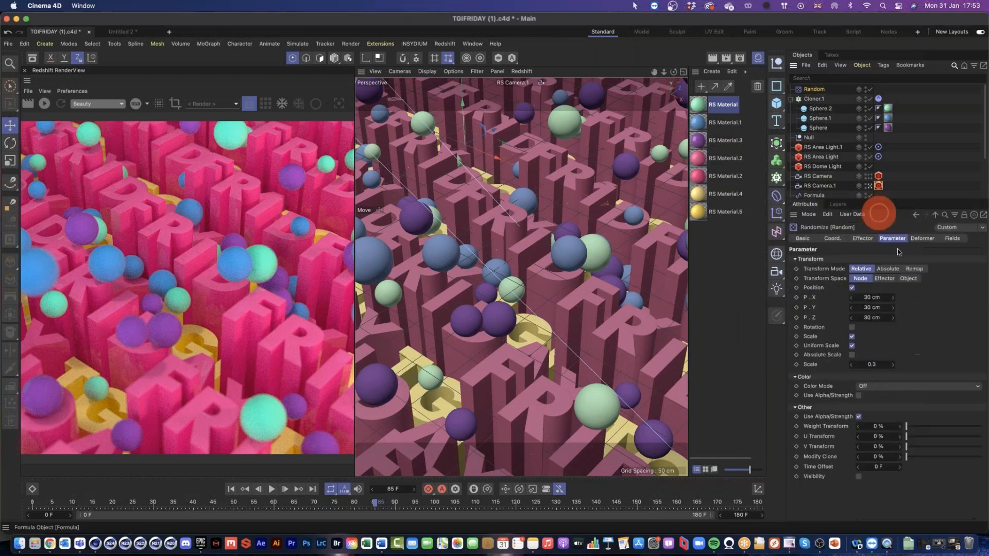
left_click(852, 337)
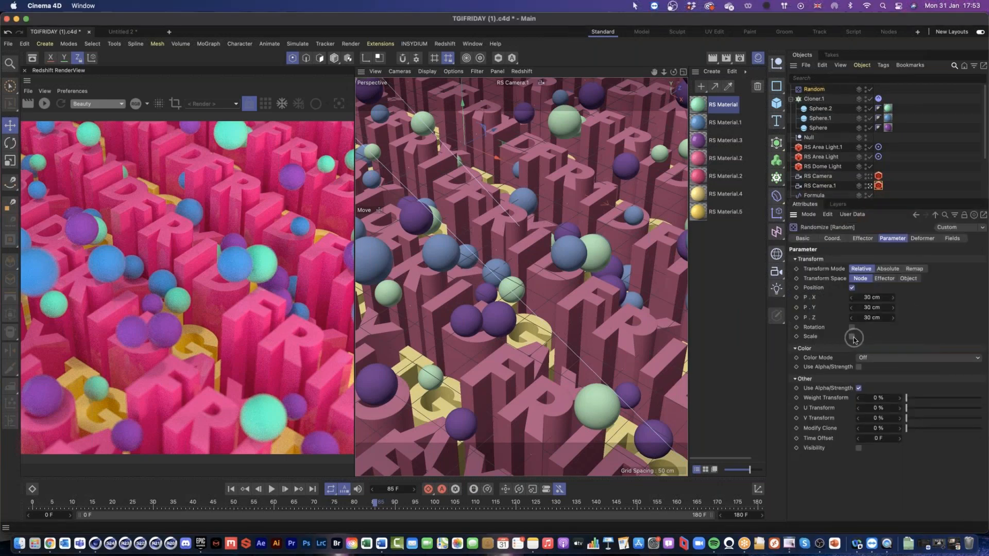
left_click(853, 338)
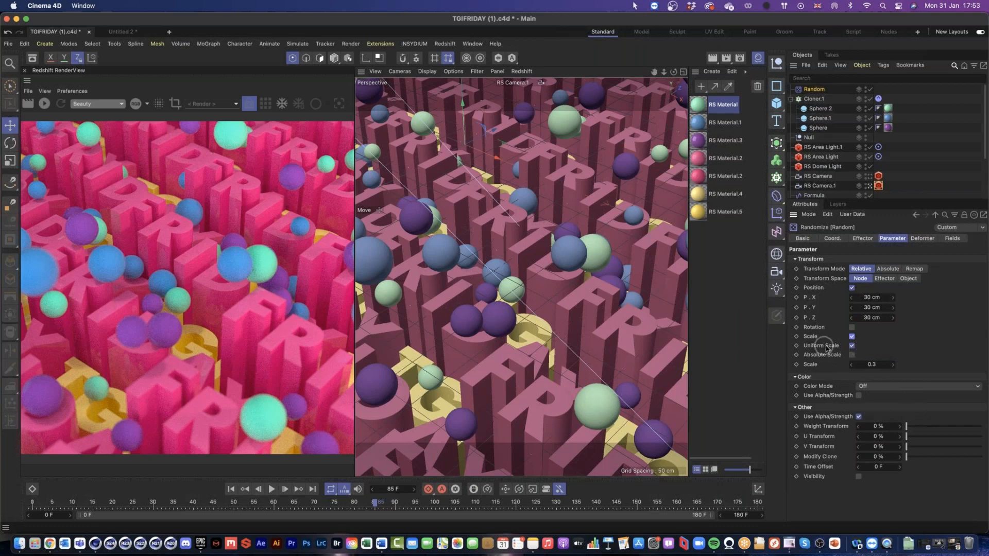
left_click(852, 346)
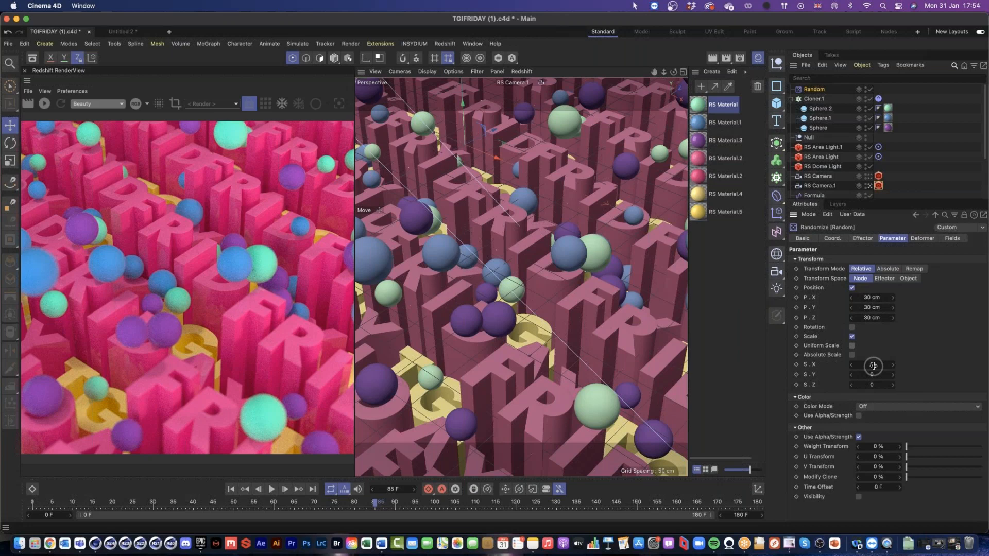
left_click(851, 345)
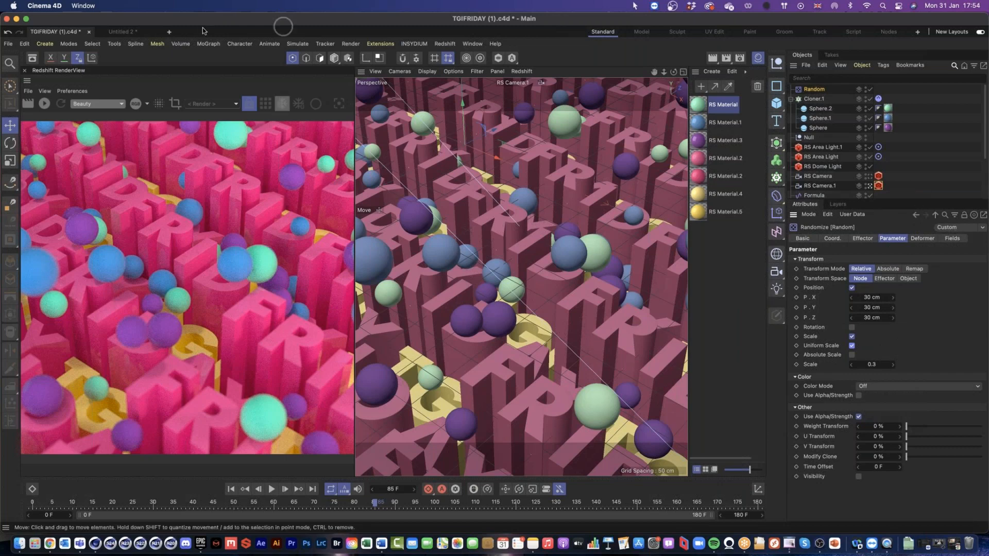
Step: Return to the Untitled 2 project, rewind to the first frame, and disable the Random effector, Sphere_Cloner and its three spheres
left_click(121, 32)
left_click(24, 75)
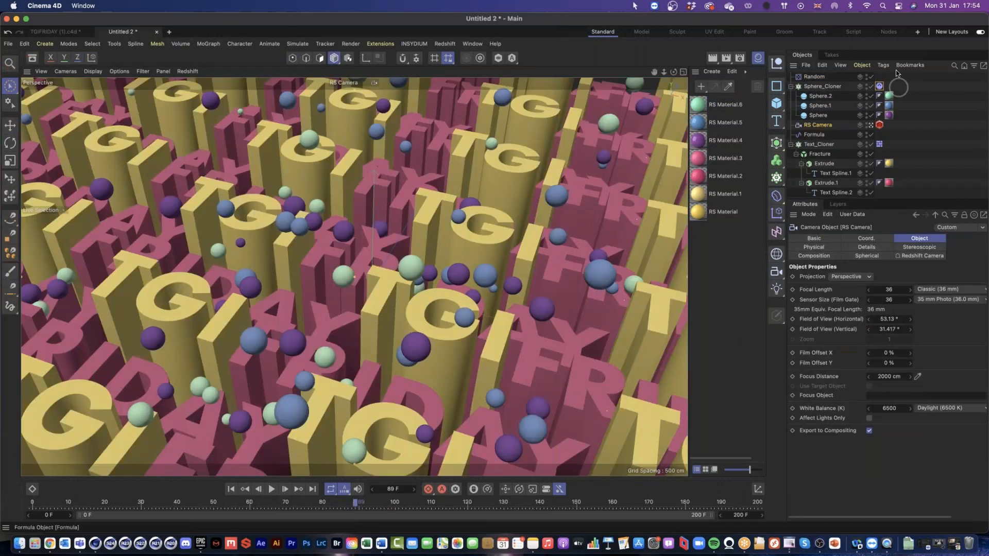
left_click(232, 489)
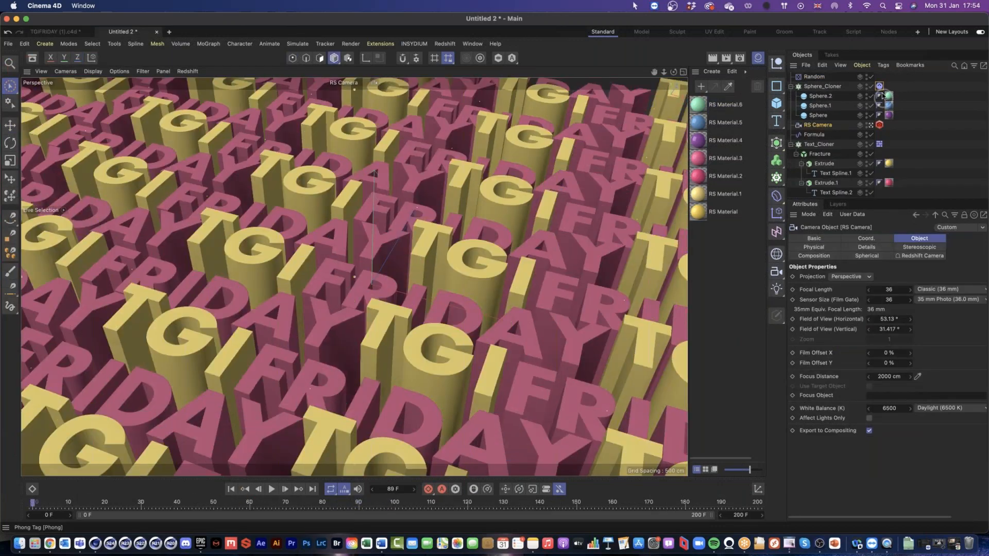
left_click_drag(871, 76, 869, 115)
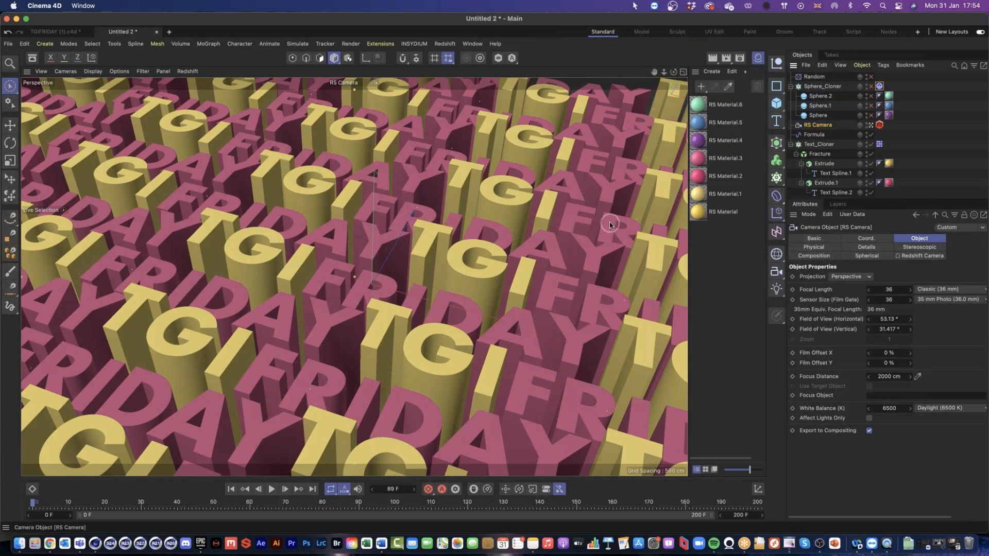
Step: Delete the existing Formula effector from the scene
left_click(814, 135)
left_click_drag(845, 199, 841, 283)
left_click(870, 136)
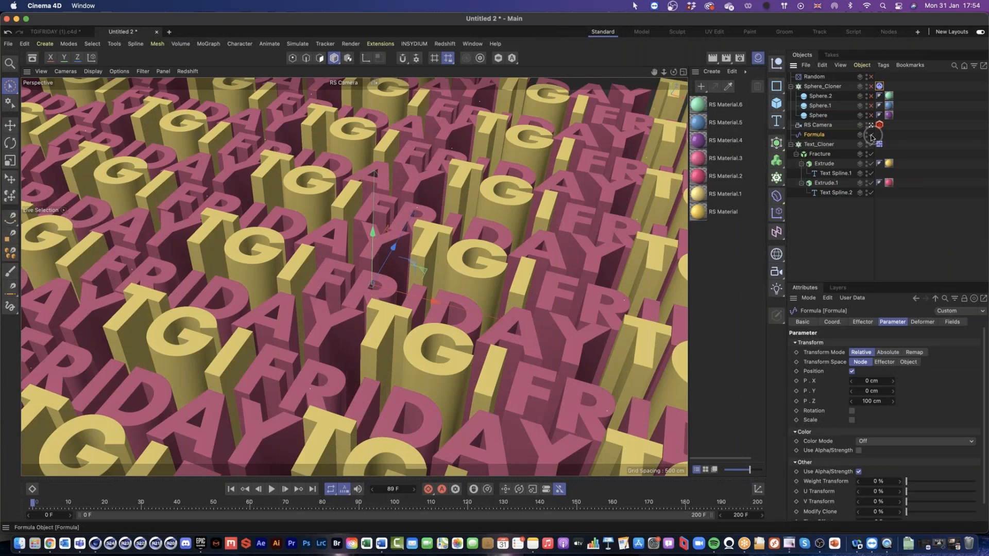
double_click(821, 136)
key("Delete")
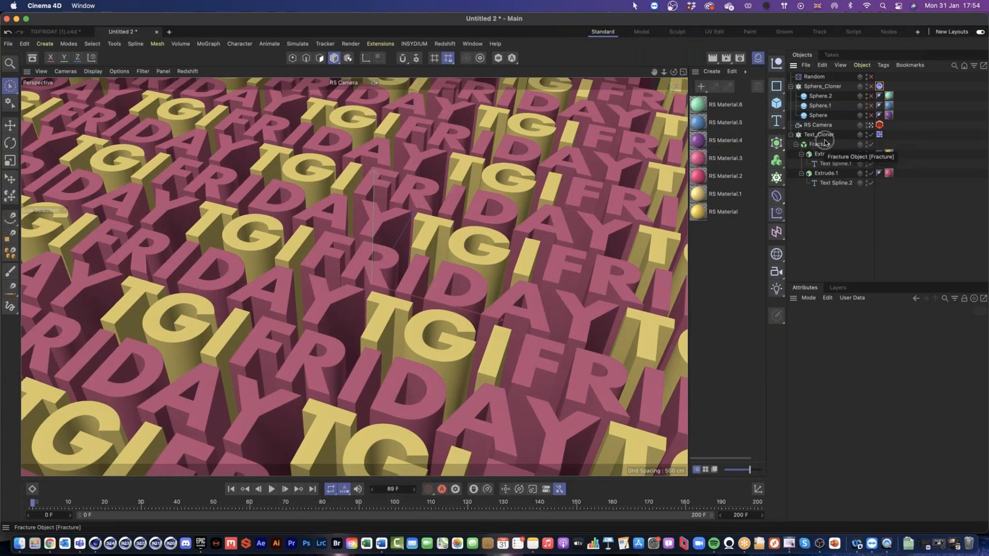
Step: Add a new Formula effector to the Fracture object inside Text_Cloner and check the Fracture's effector list
left_click(821, 145)
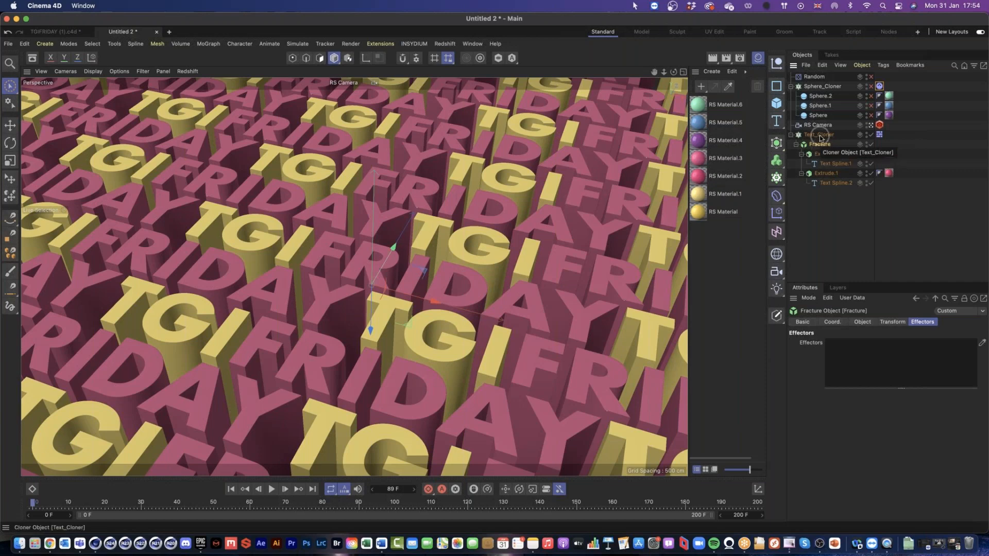
left_click(820, 137)
left_click(820, 146)
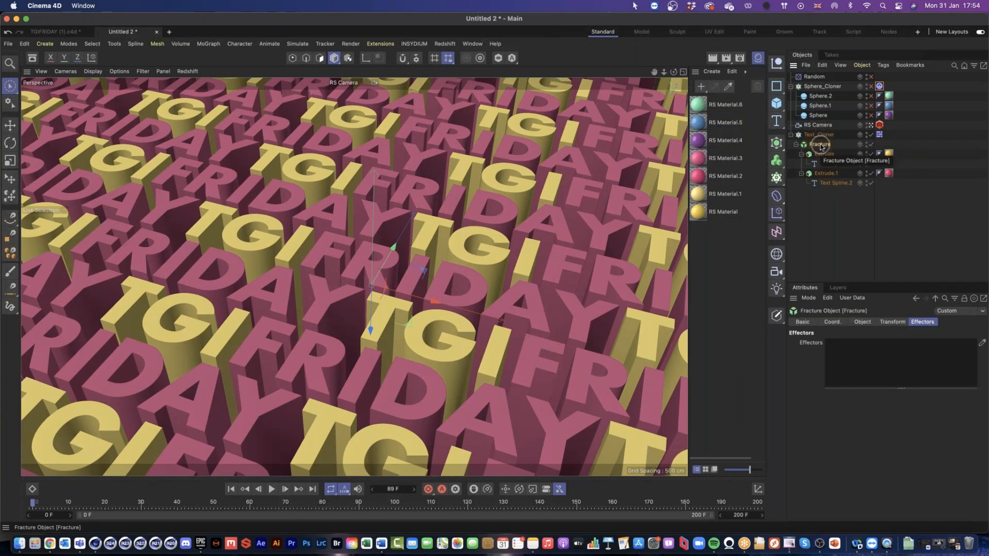
left_click(777, 216)
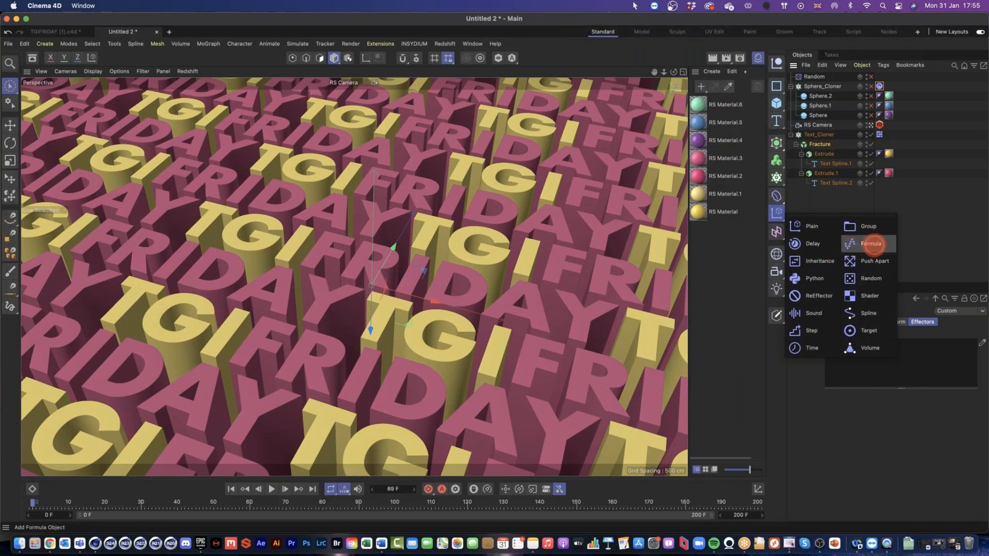
left_click(872, 243)
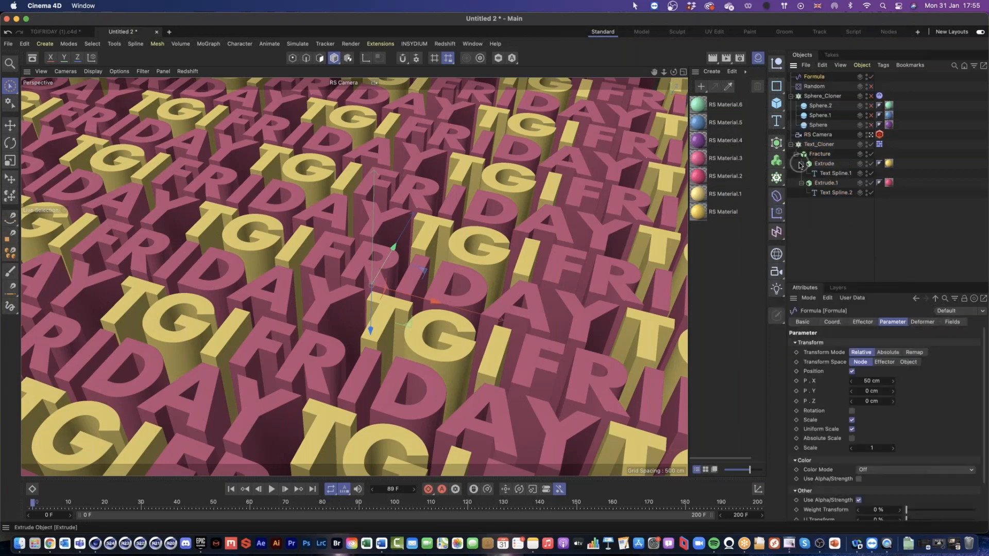
left_click(819, 154)
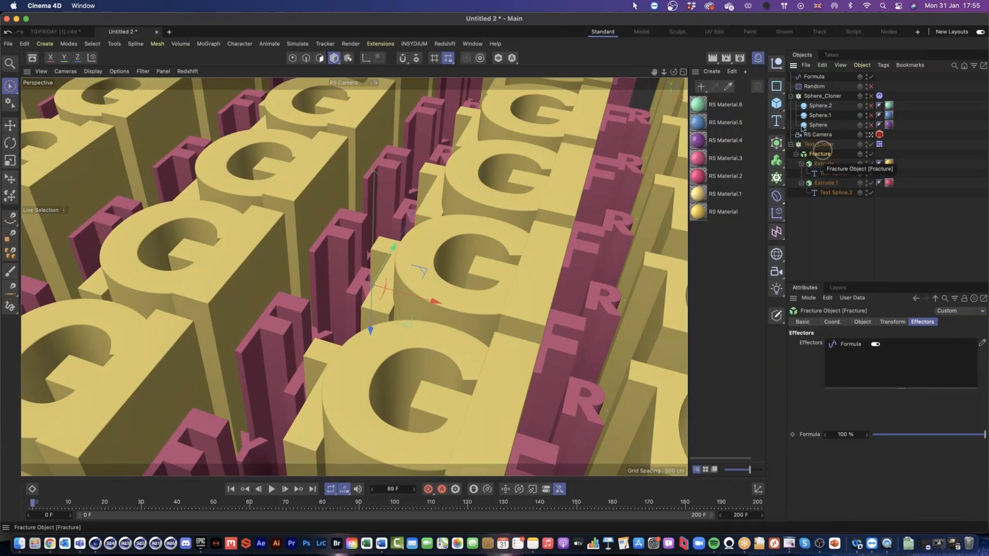
Step: Turn off Scale on the new Formula effector, set P.X to 0 cm and offset the letters along P.Z
left_click(814, 77)
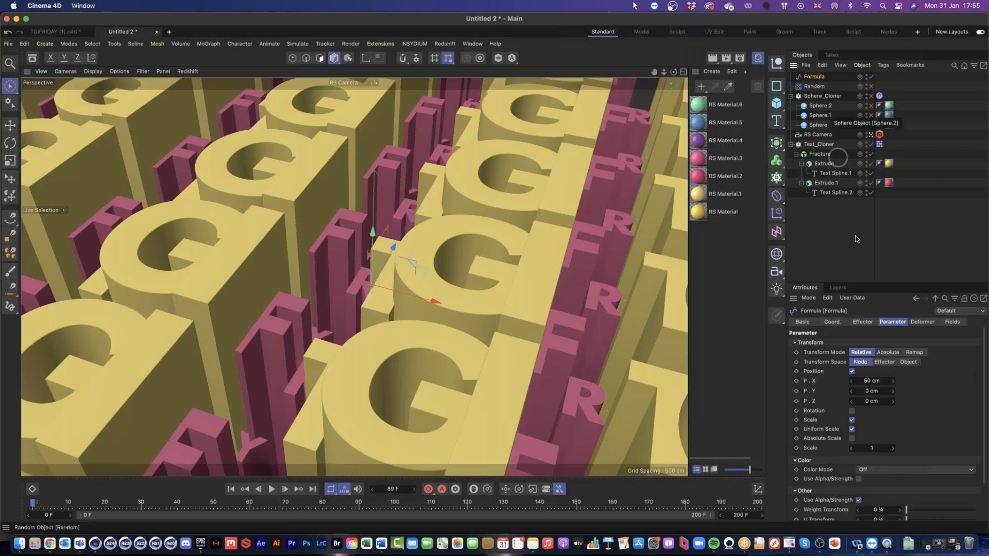
left_click(851, 421)
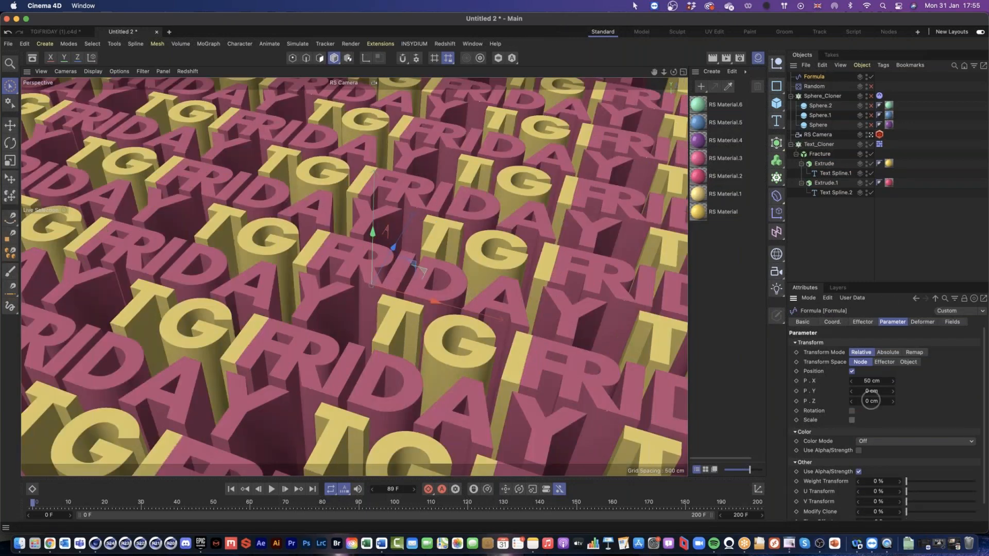
double_click(872, 381)
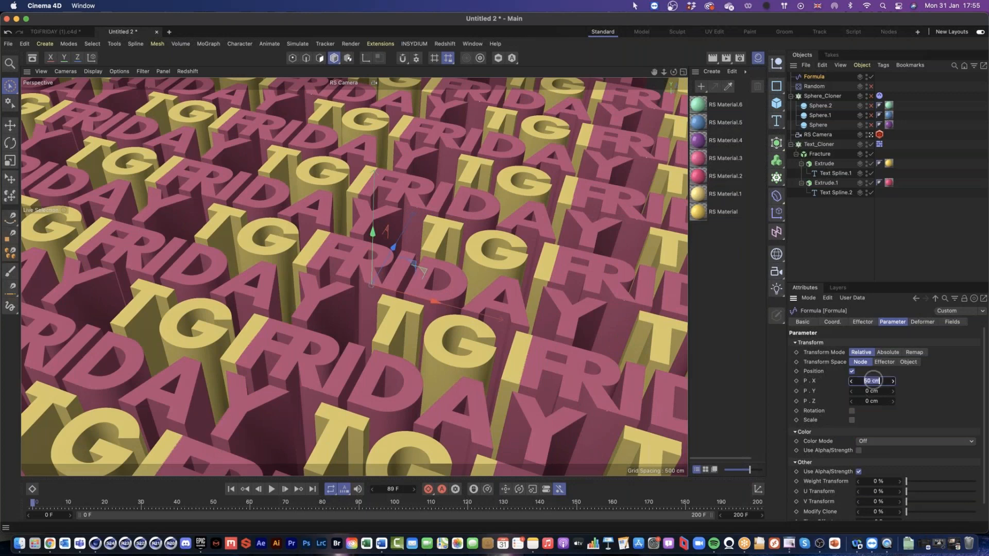
type("0")
key("Return")
left_click_drag(874, 401, 870, 401)
Step: Play the animation and set the Formula effector's f - Frequency to 0.4
left_click(867, 323)
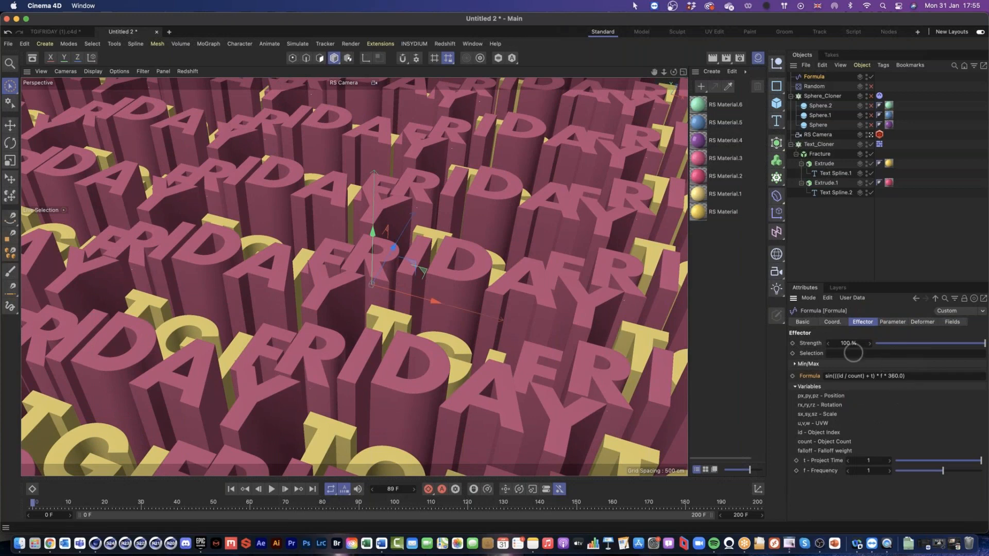
left_click(890, 323)
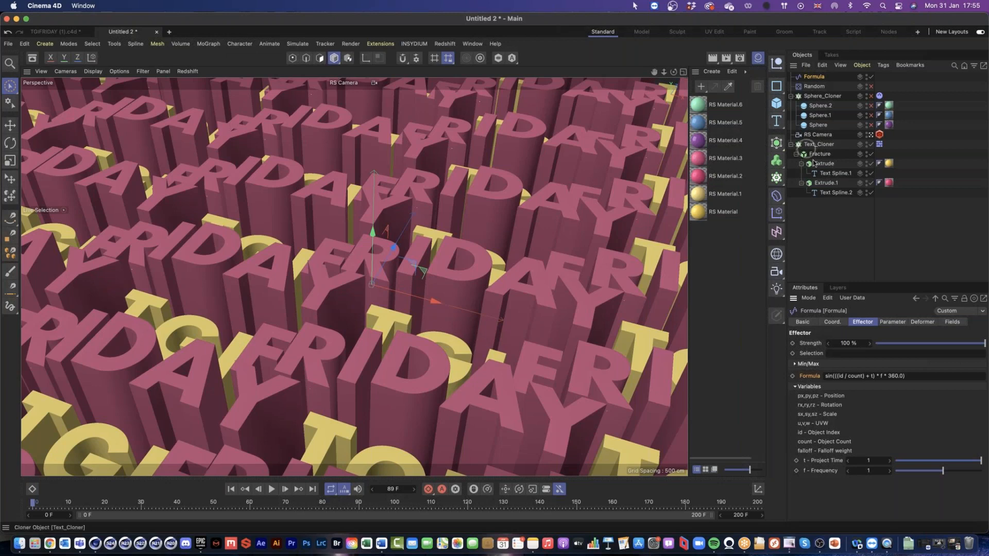
left_click(271, 489)
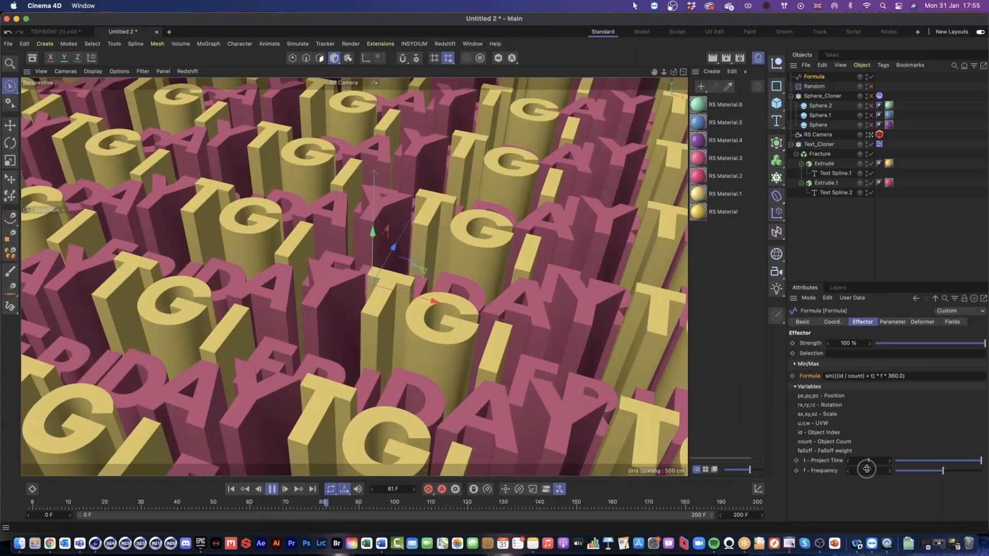
left_click(868, 471)
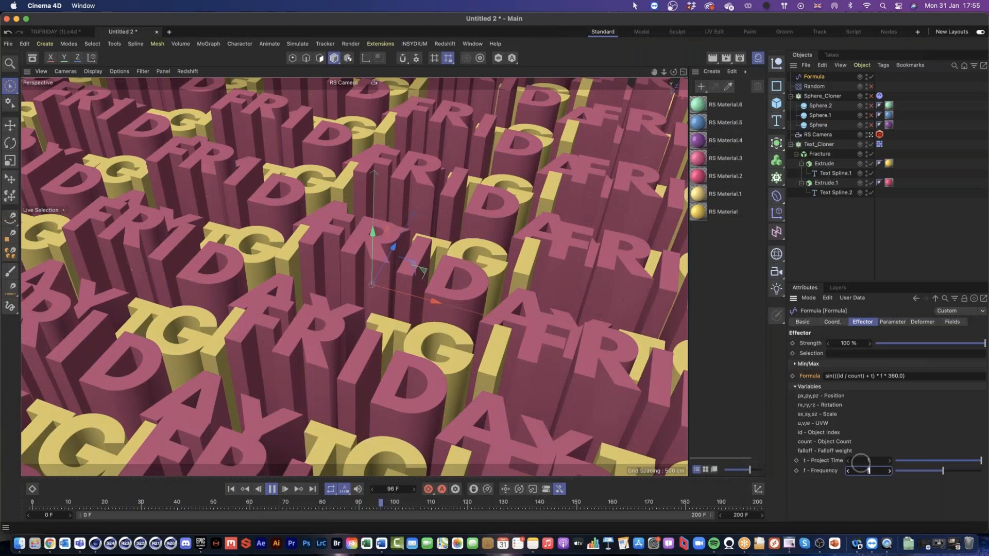
key("BackSpace")
type(".")
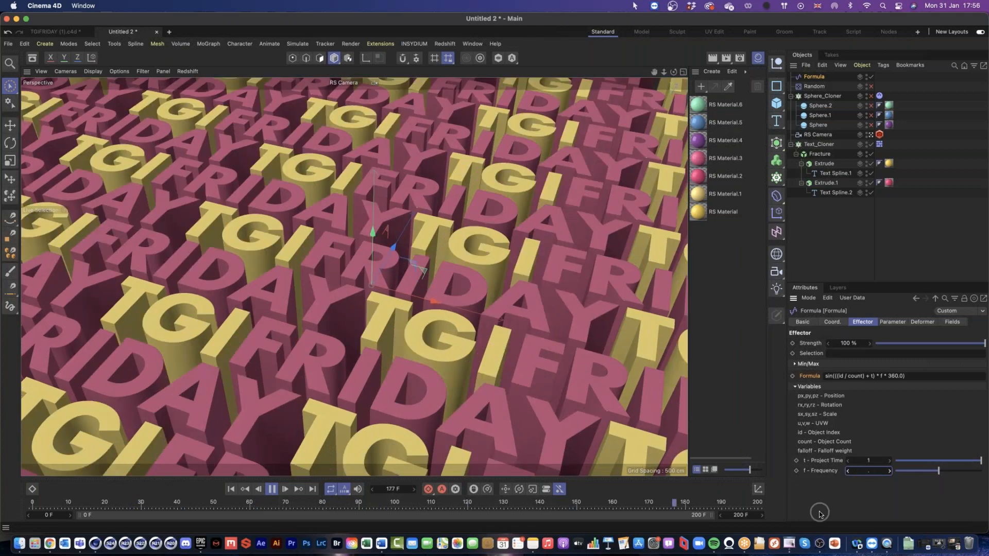
type("4")
key("Return")
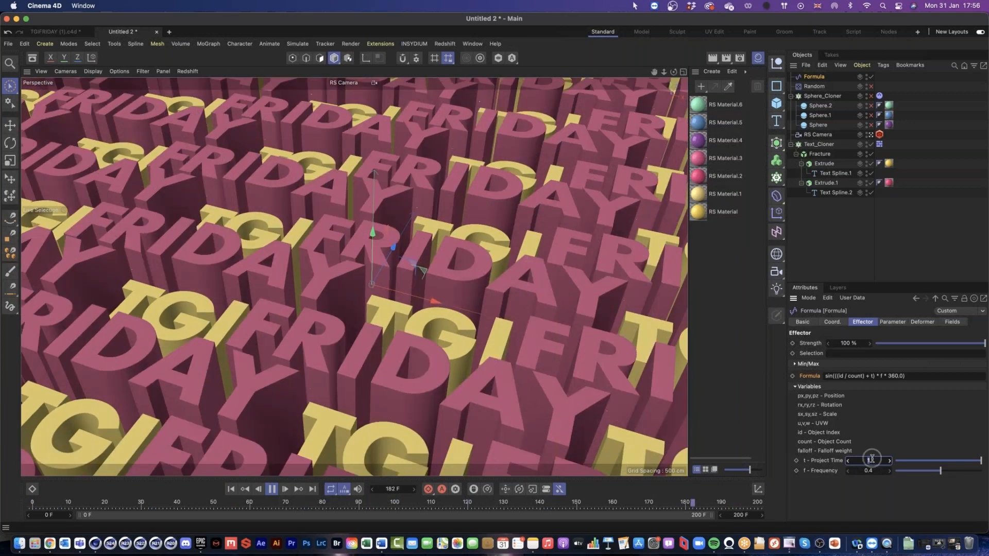
Step: Set the Formula effector's t - Project Time to -1 and stop the playback
left_click_drag(872, 460, 860, 461)
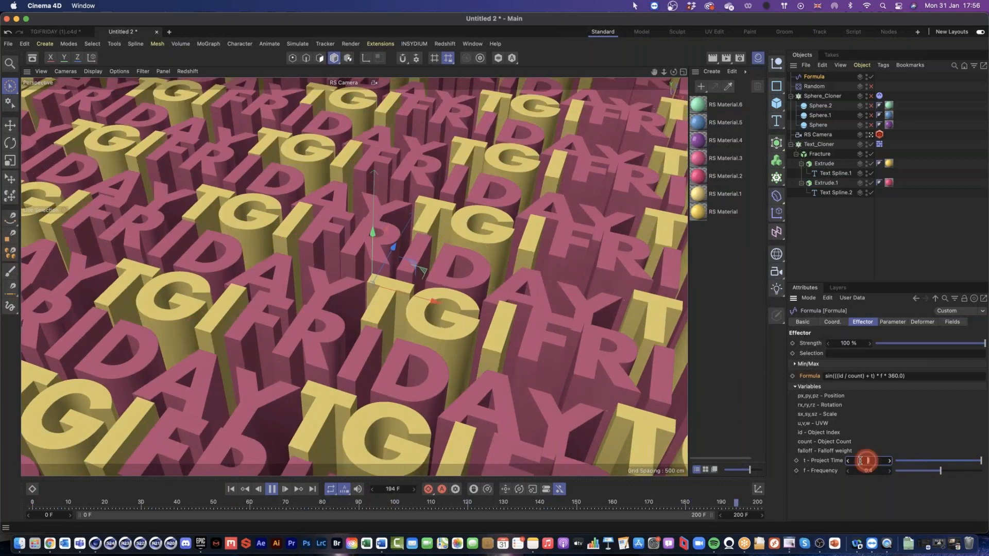
type("-1")
key("Return")
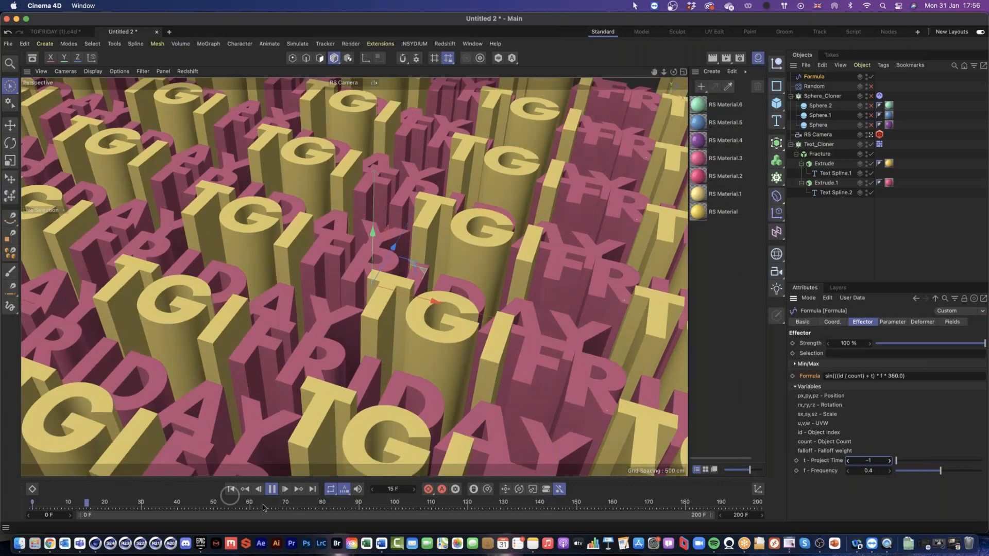
left_click(271, 489)
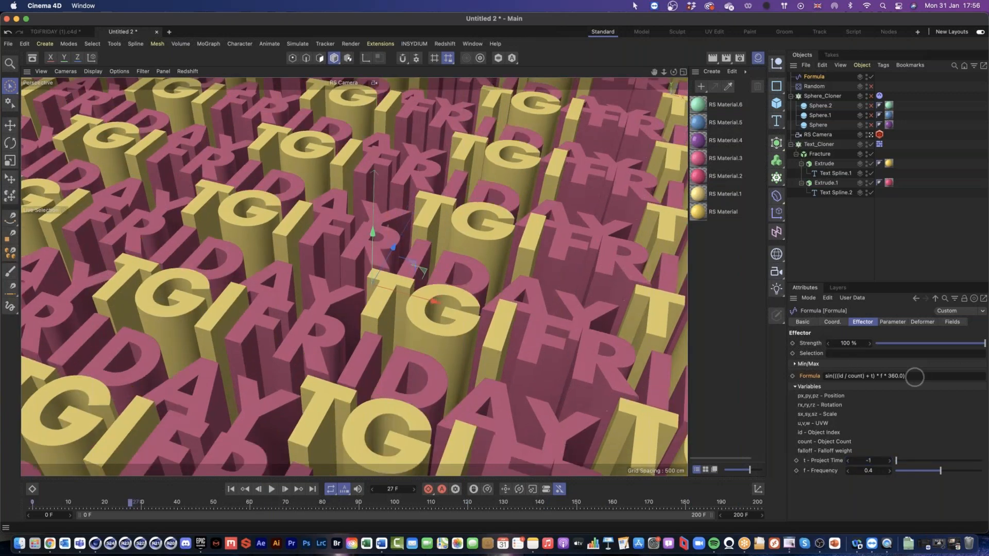
Step: Look up the Formula parameter in the help, view the appendix of possible formulas, and close the help
right_click(813, 377)
left_click(856, 526)
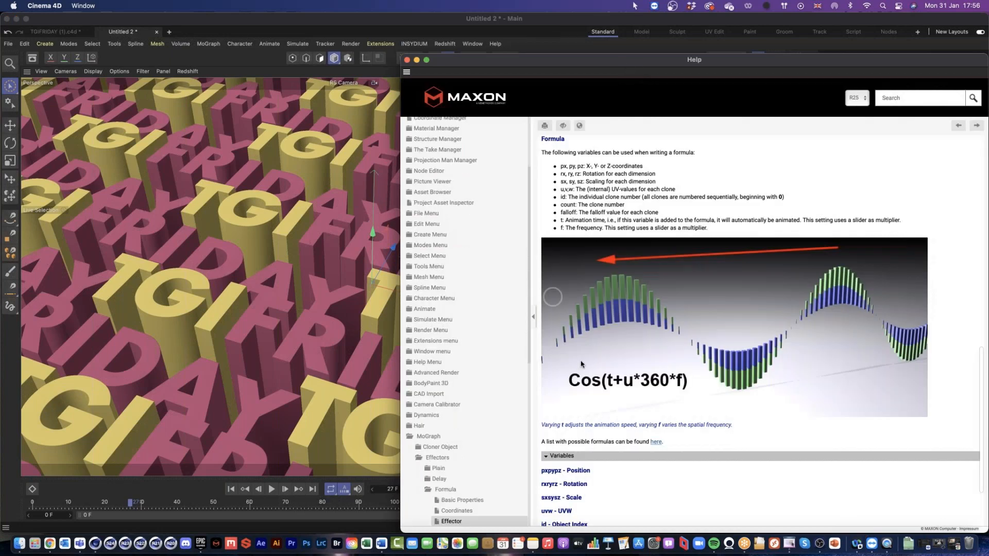
left_click(656, 442)
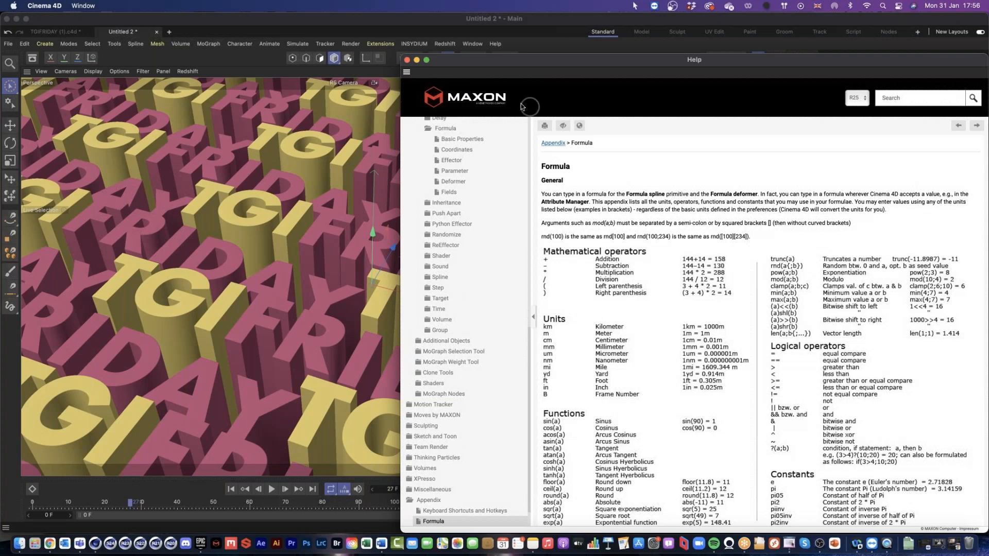
left_click(407, 60)
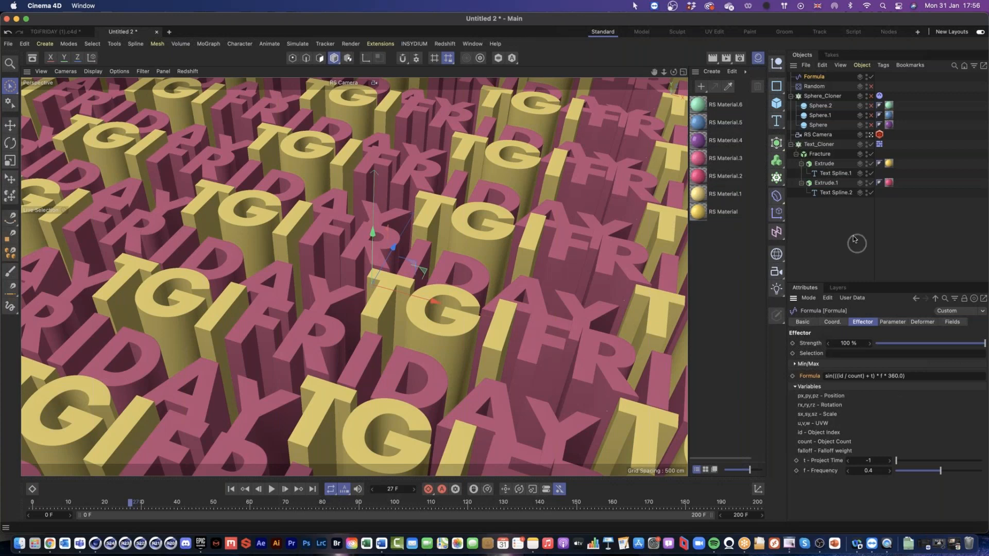
Step: Move the Formula effector directly above Text_Cloner in the object hierarchy
left_click_drag(814, 76, 814, 139)
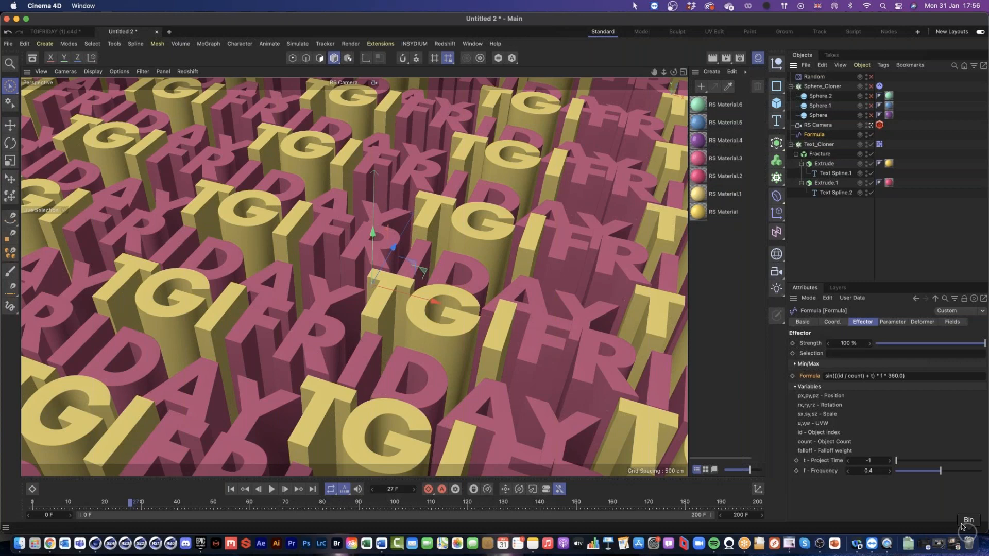
left_click(887, 544)
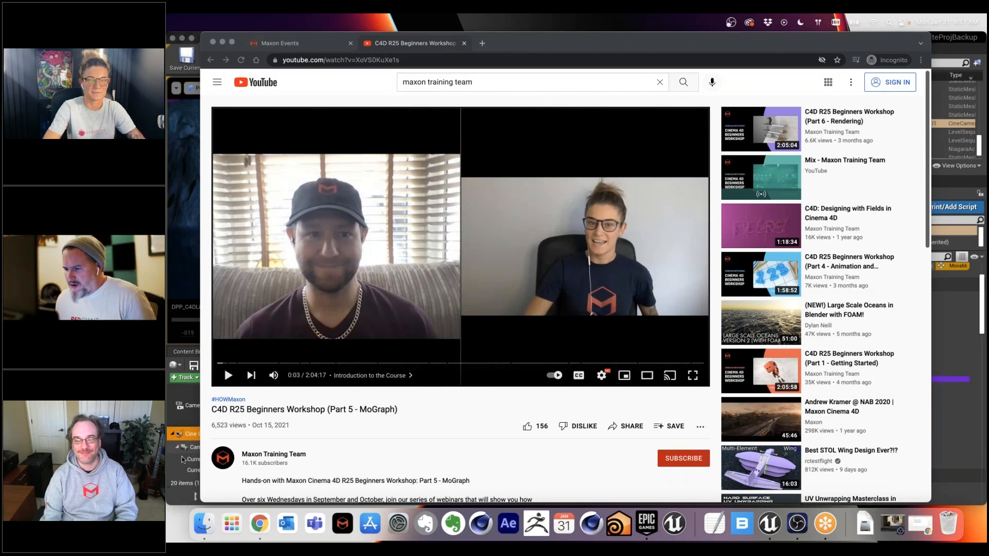
Step: Preview the image C4DLite_Wk2_Thumb02.png from the Desktop folder in Finder and close the preview
left_click(204, 524)
left_click_drag(481, 179, 479, 200)
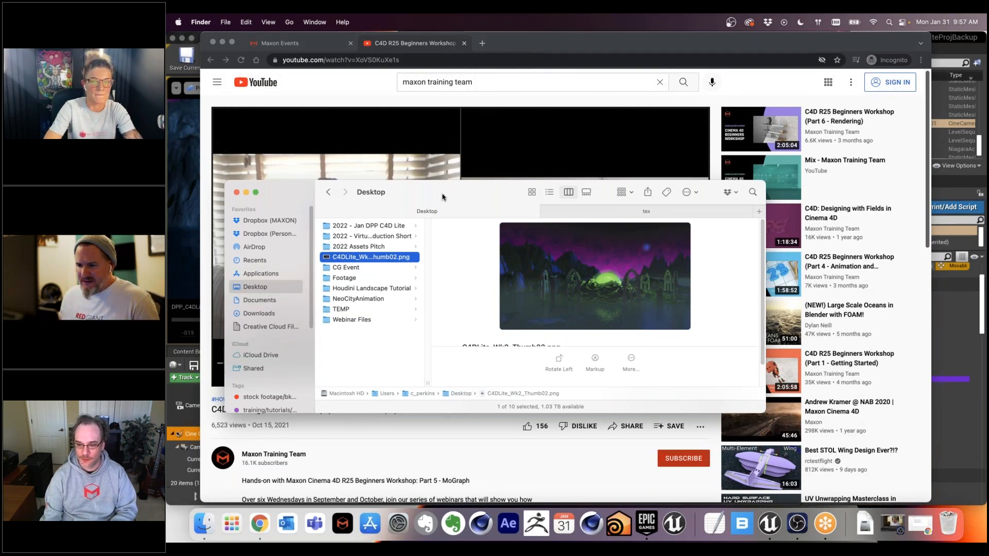
key("space")
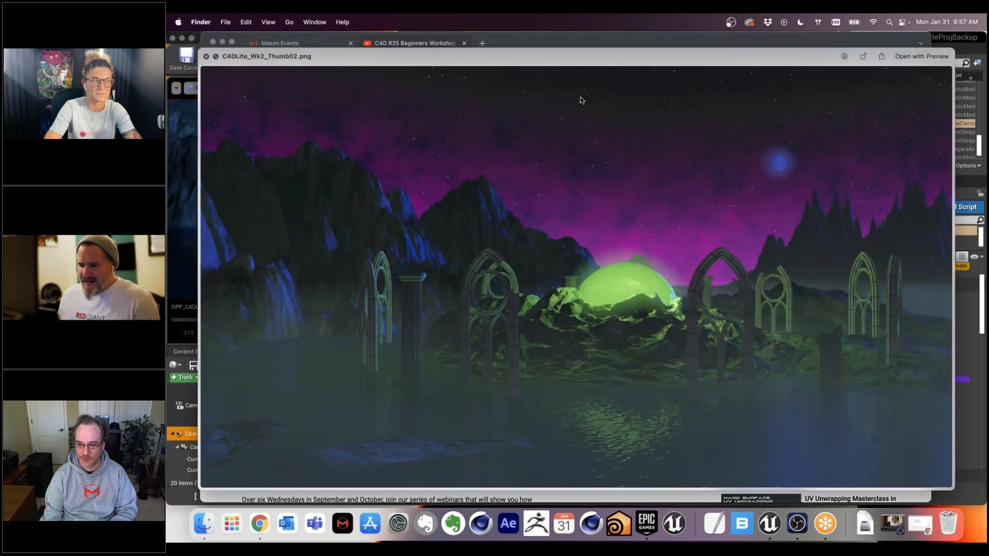
left_click_drag(572, 52, 539, 51)
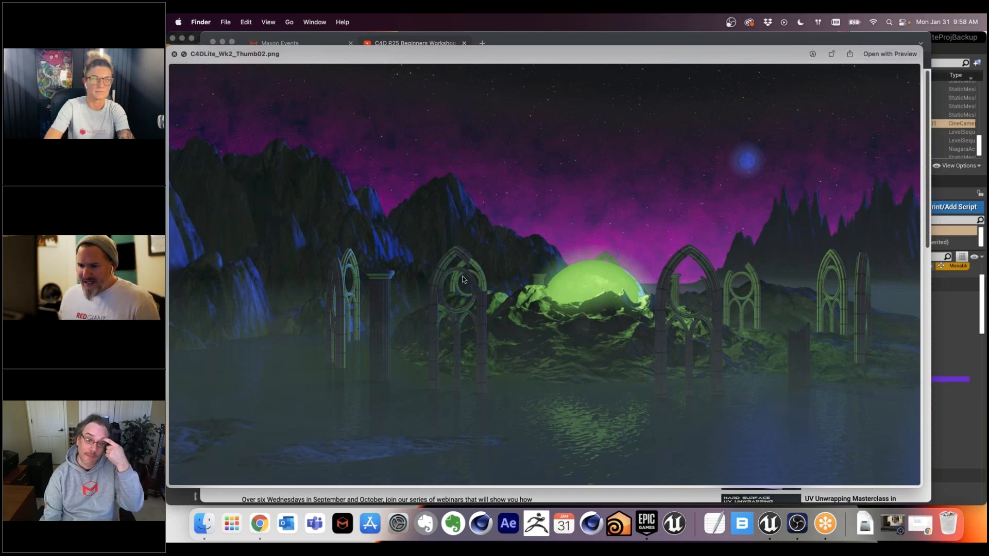
left_click(174, 54)
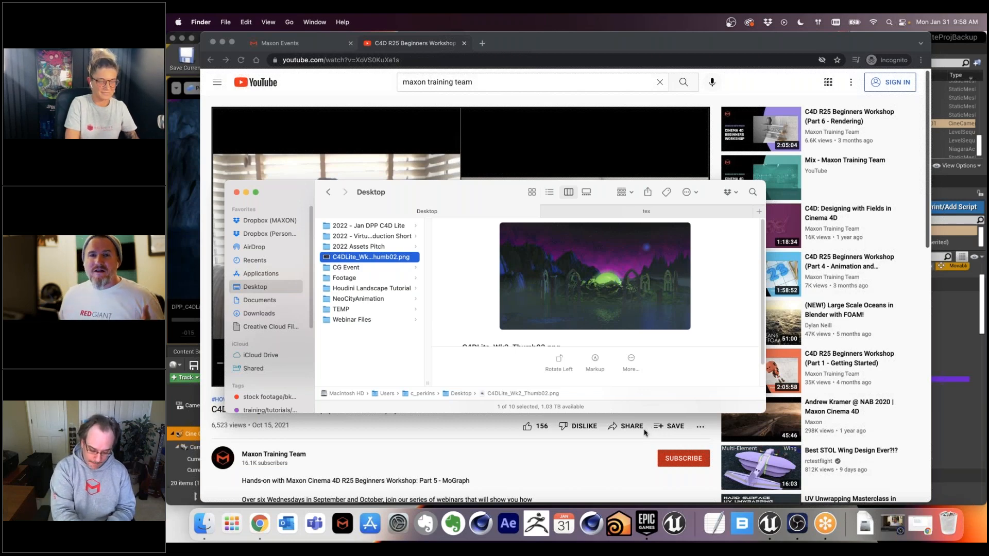
Step: Switch to Unreal Editor, change the viewport type to Default Viewport and show the project's Levels content
left_click(771, 526)
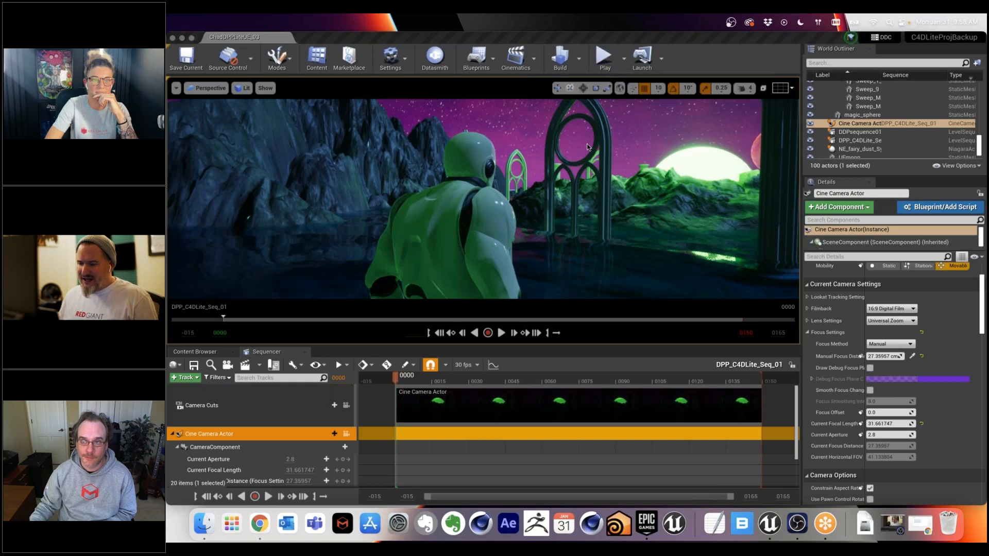
left_click(574, 215)
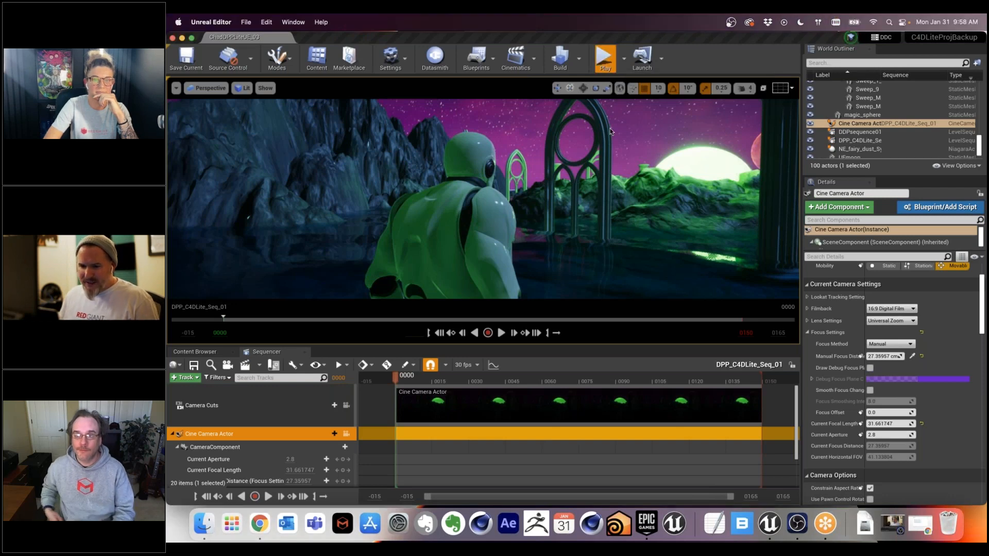
left_click(206, 88)
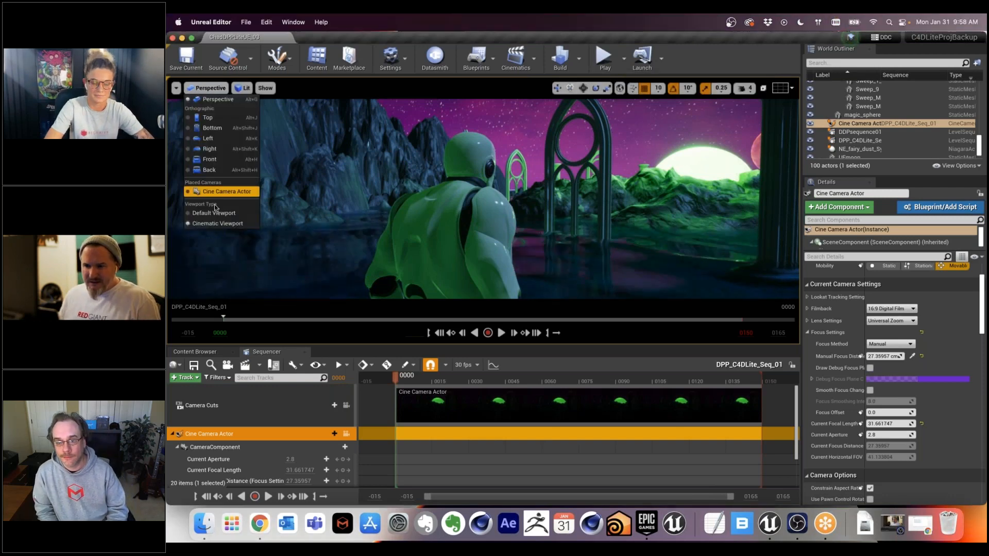
left_click(216, 215)
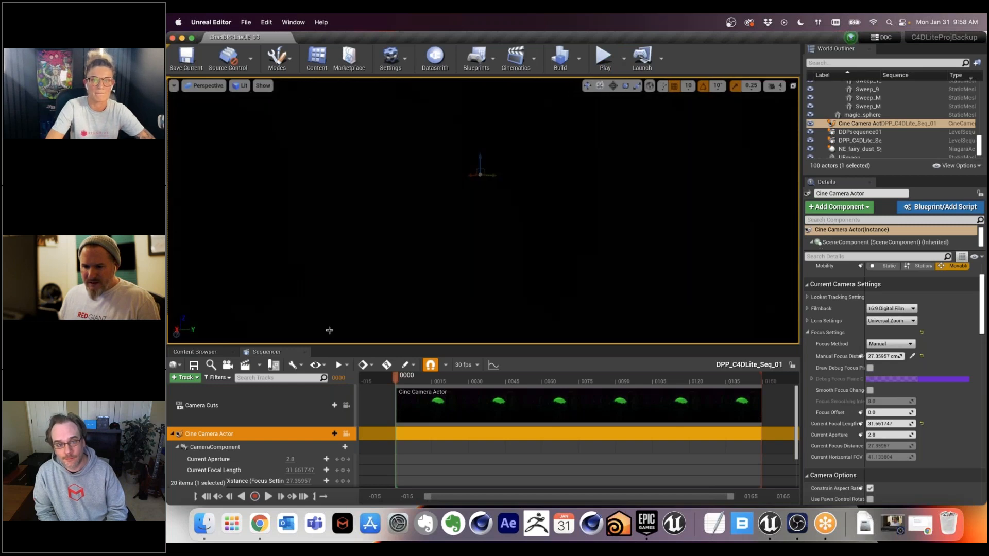
left_click(205, 355)
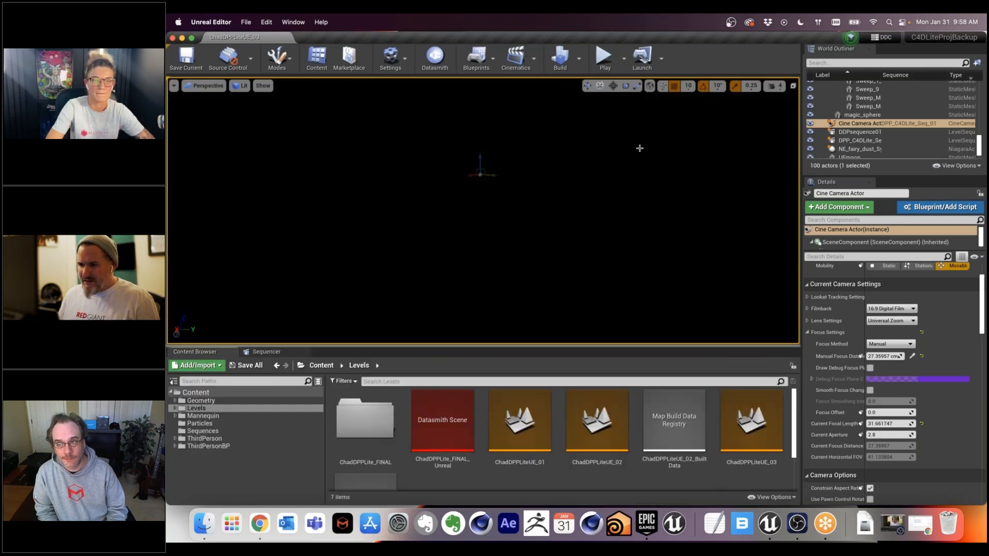
Step: Play the level, run the character through the arches and water, and stop the play session
left_click(605, 57)
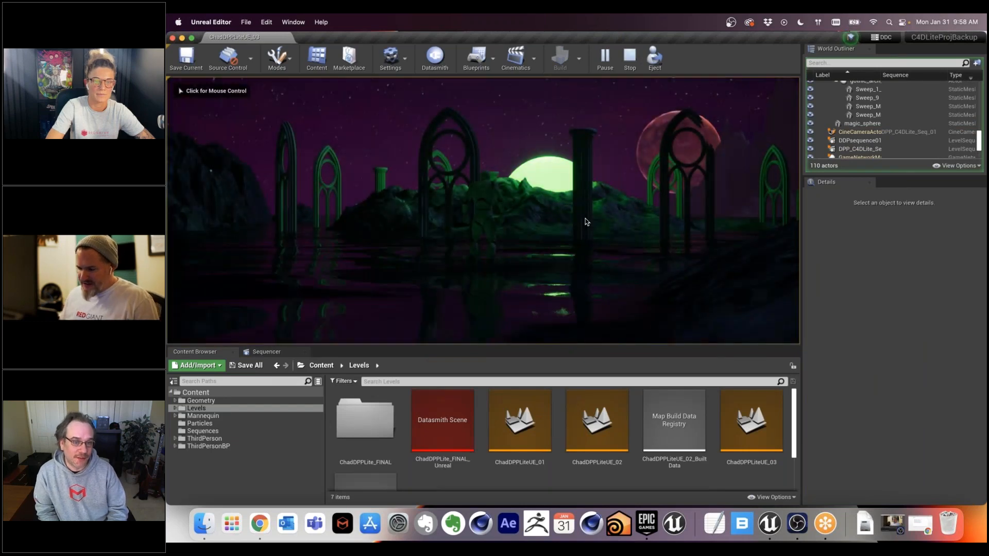
left_click(585, 222)
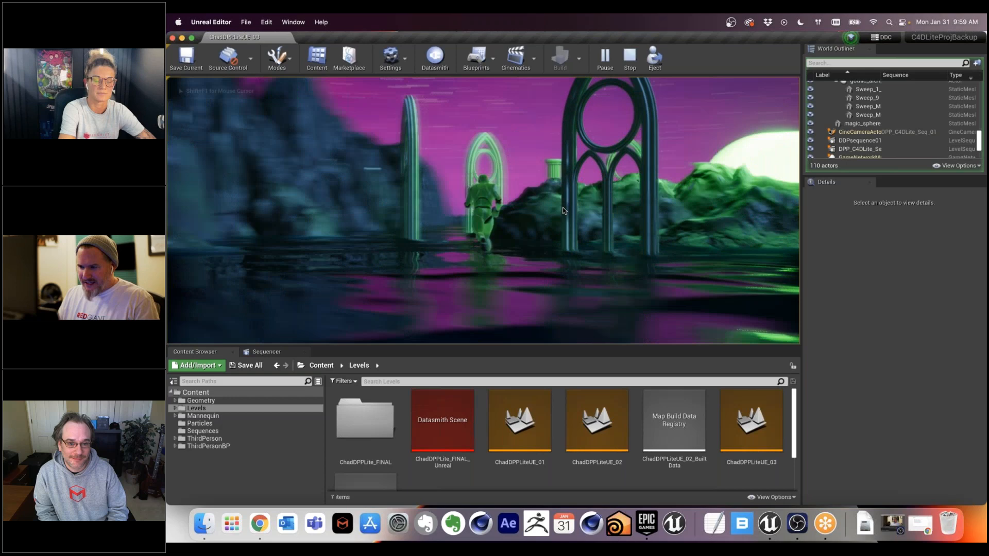
key("w")
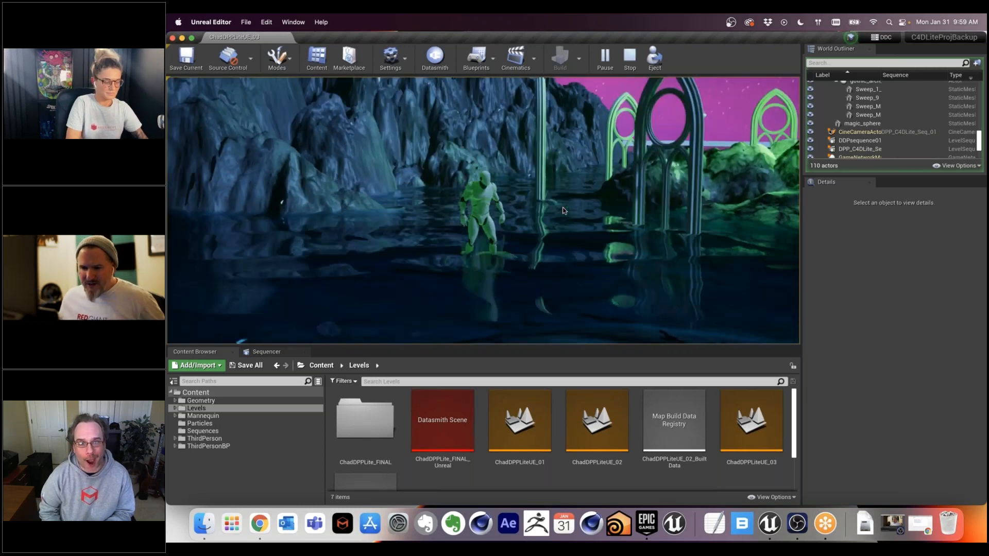
key("Escape")
Step: Return to the DPP_C4DLite_Seq_01 sequence and lock the viewport to the Cine Camera Actor
left_click(273, 353)
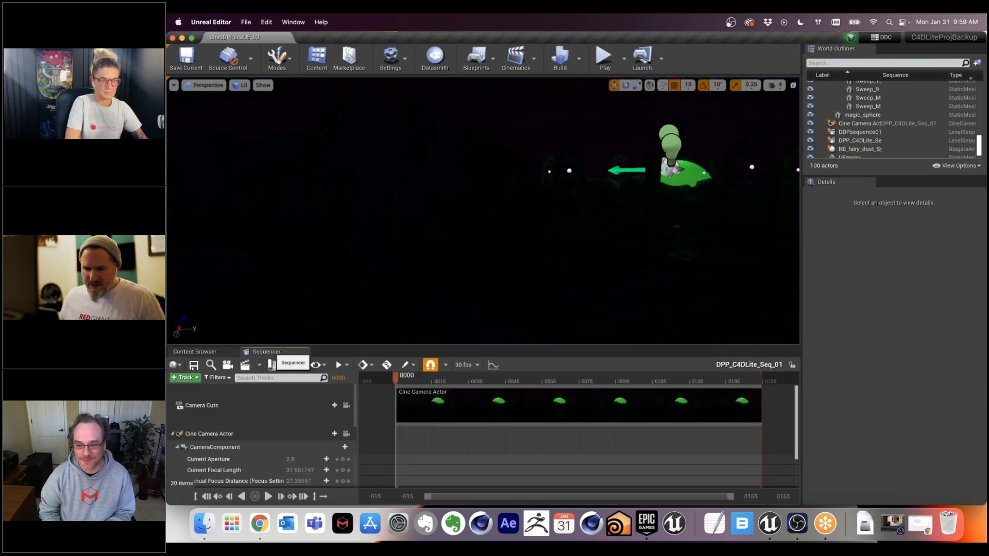
left_click(346, 434)
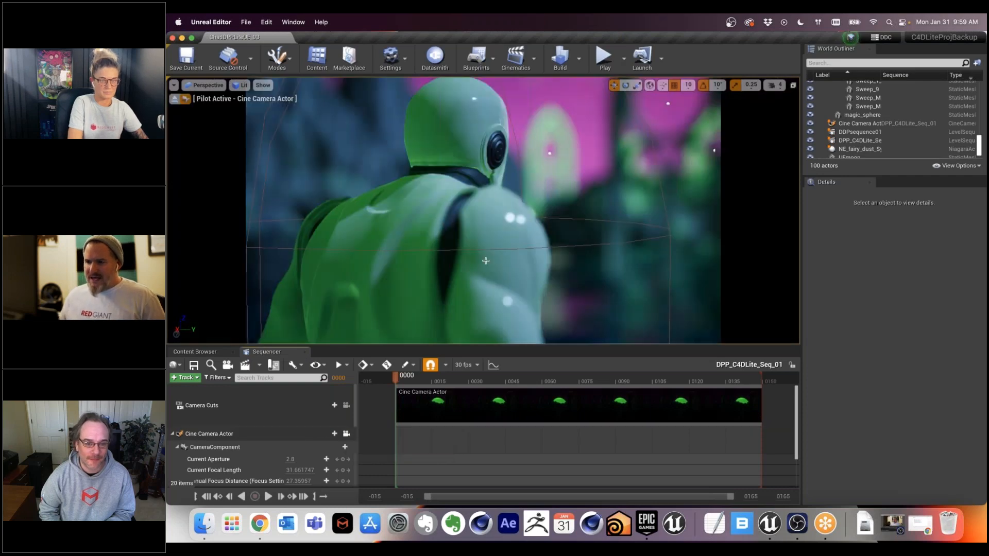